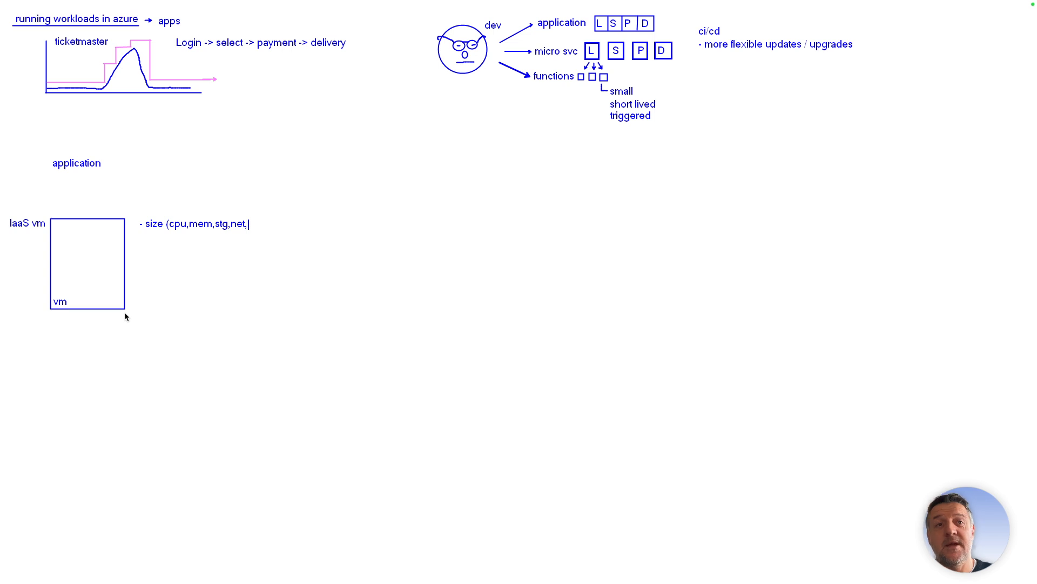
# - Complete the size note beside the IaaS VM box by adding "gpu)" to the list of resources
pyautogui.write('gpu')
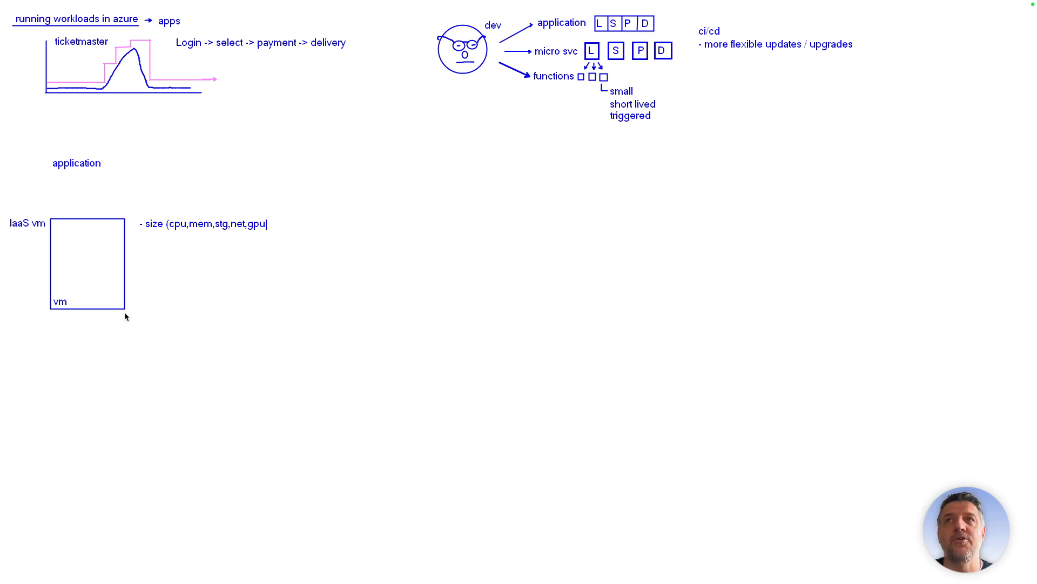
pyautogui.write(')')
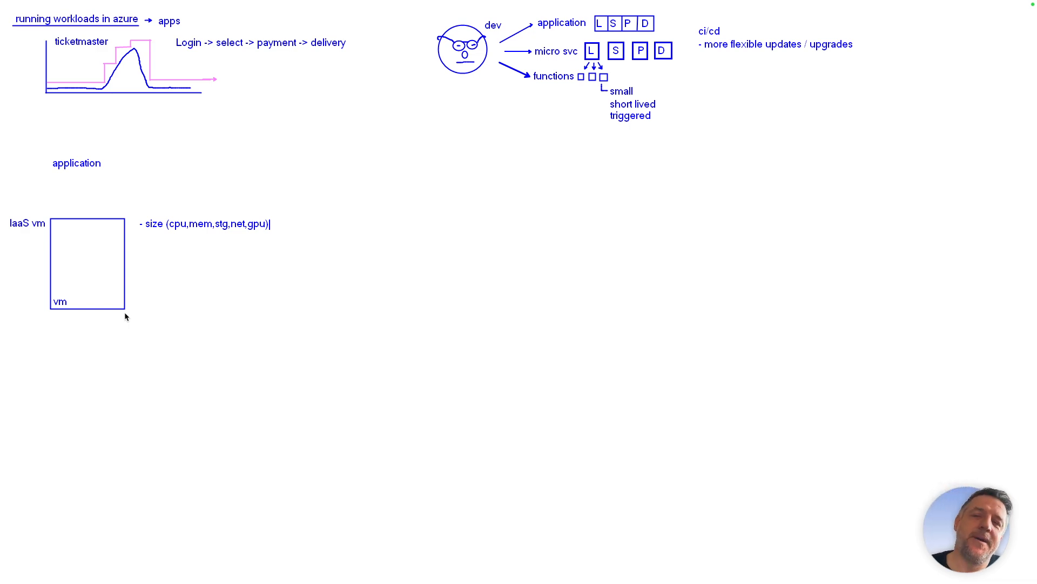
# - Switch to Edge and close the InPrivate Microsoft 365 window and the OneDrive tab, leaving the Azure storage accounts page in front
pyautogui.hotkey('ctrl', 'Left')
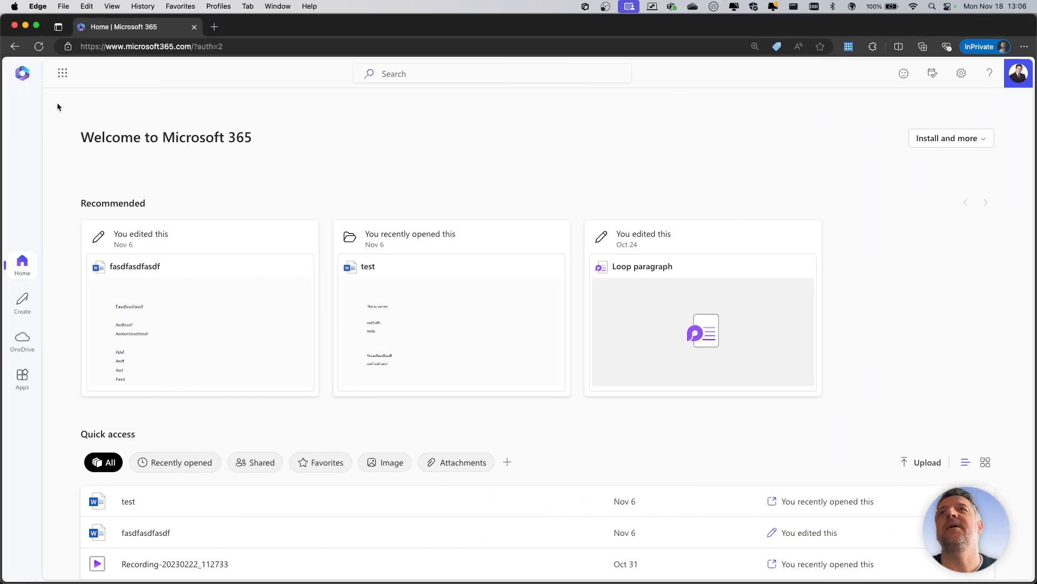
pyautogui.click(14, 26)
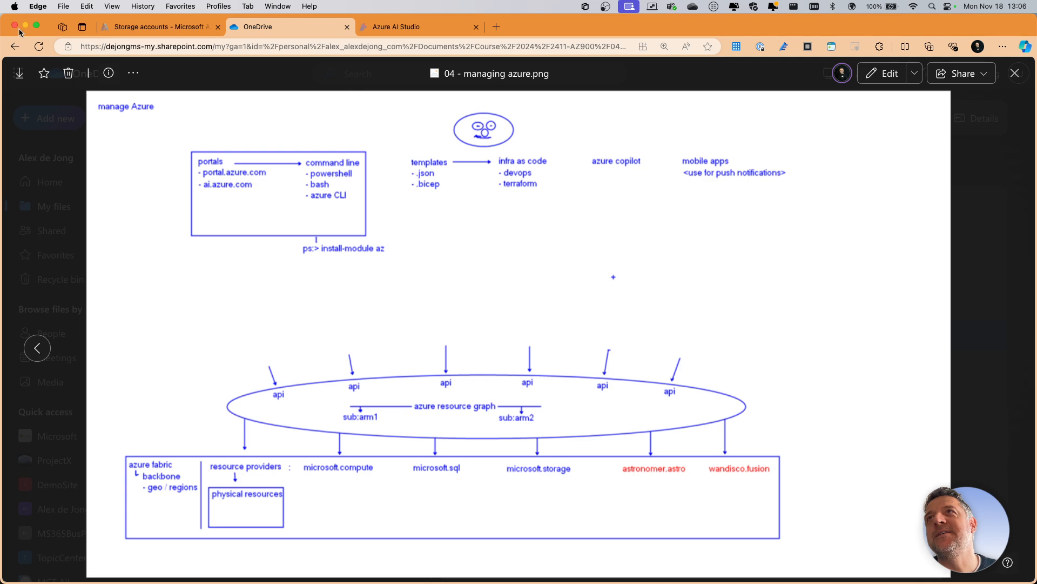
pyautogui.click(347, 27)
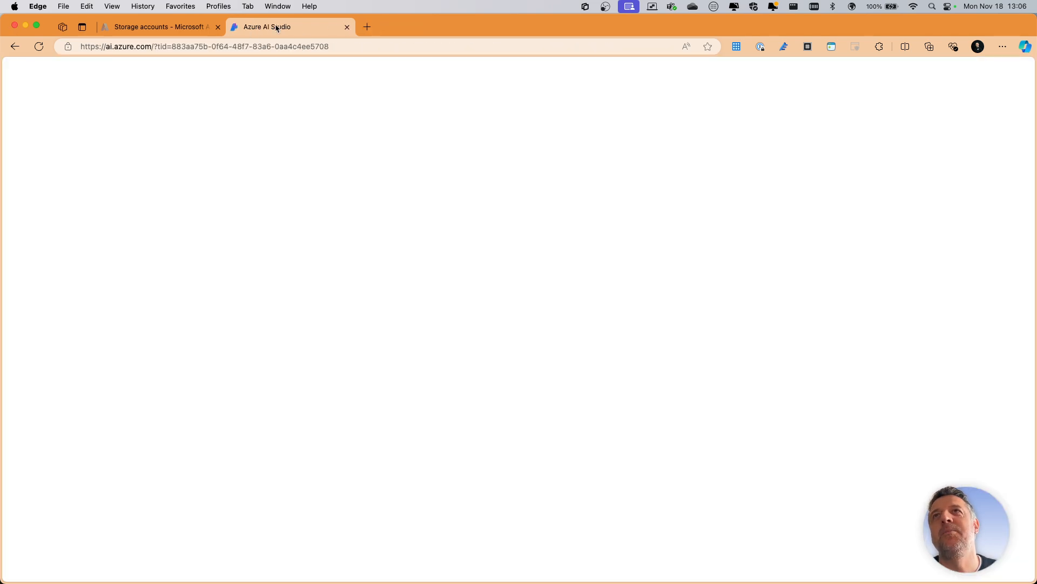
pyautogui.click(169, 29)
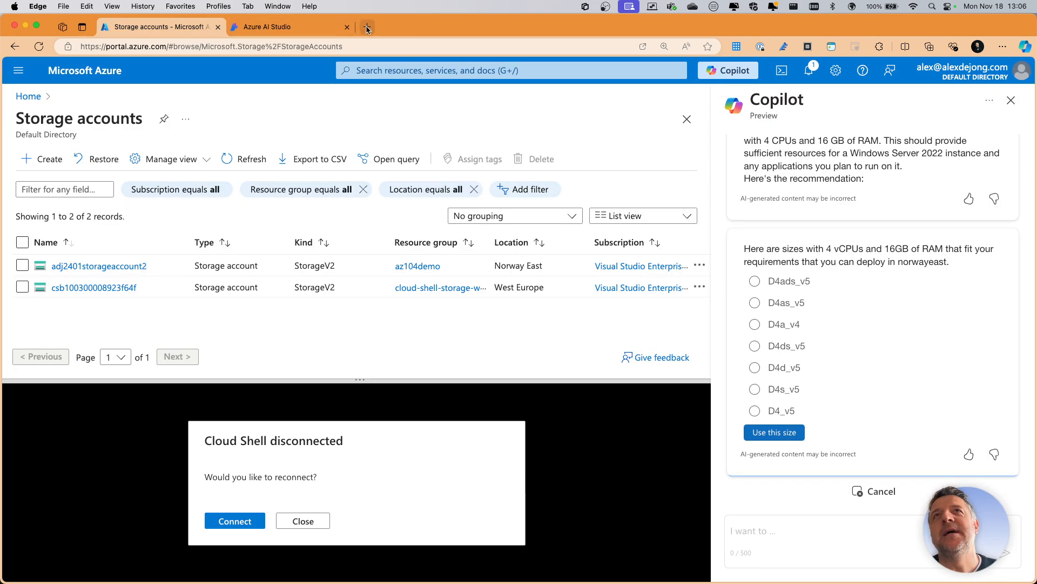
# - Search the web for "azure calculator" in a new tab and open Microsoft Azure's Pricing Calculator
pyautogui.press('super+t')
pyautogui.click(326, 49)
pyautogui.write('a')
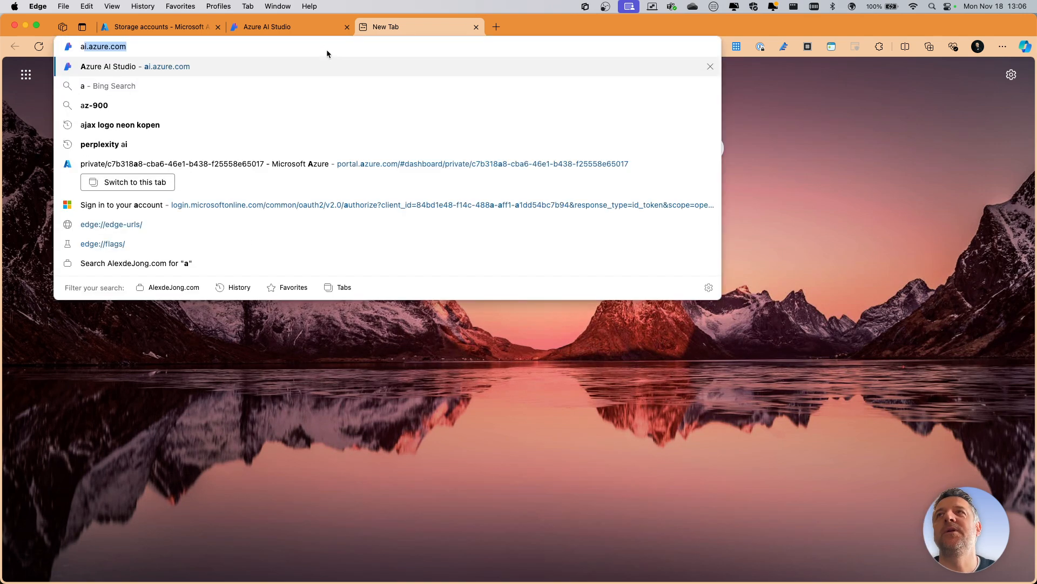
pyautogui.write('zure calculator')
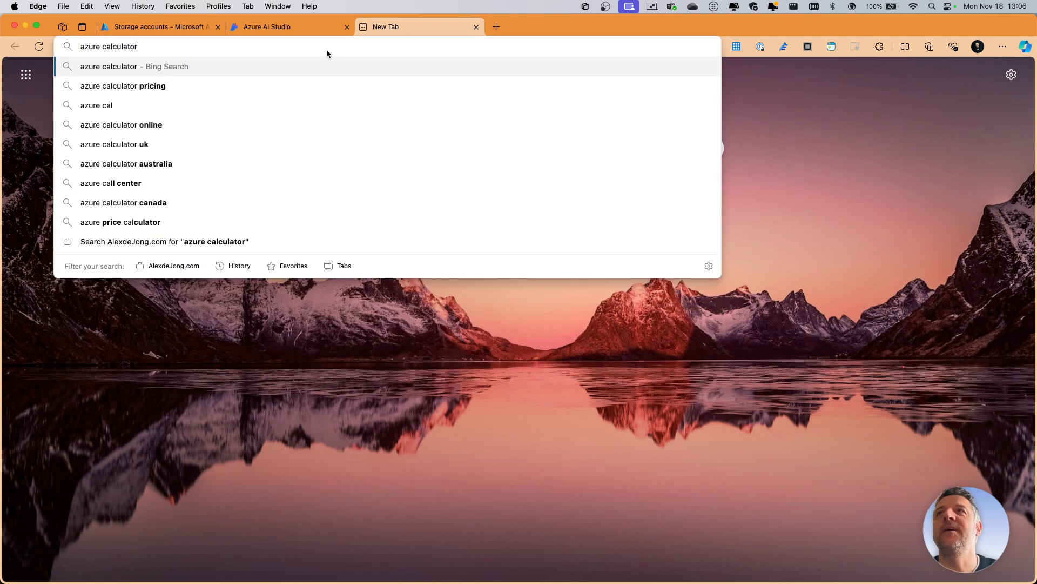
pyautogui.press('Return')
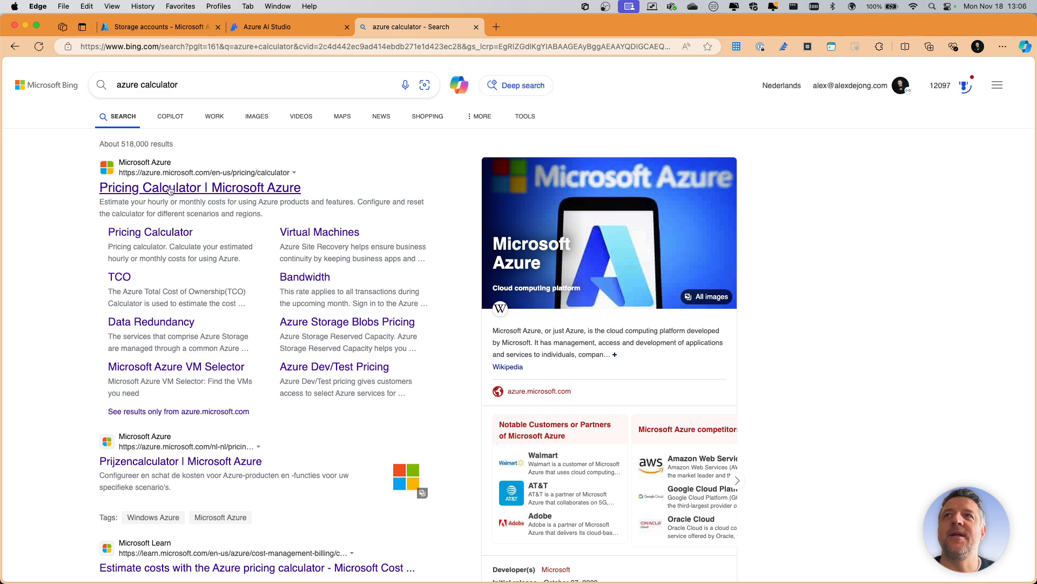
pyautogui.click(169, 188)
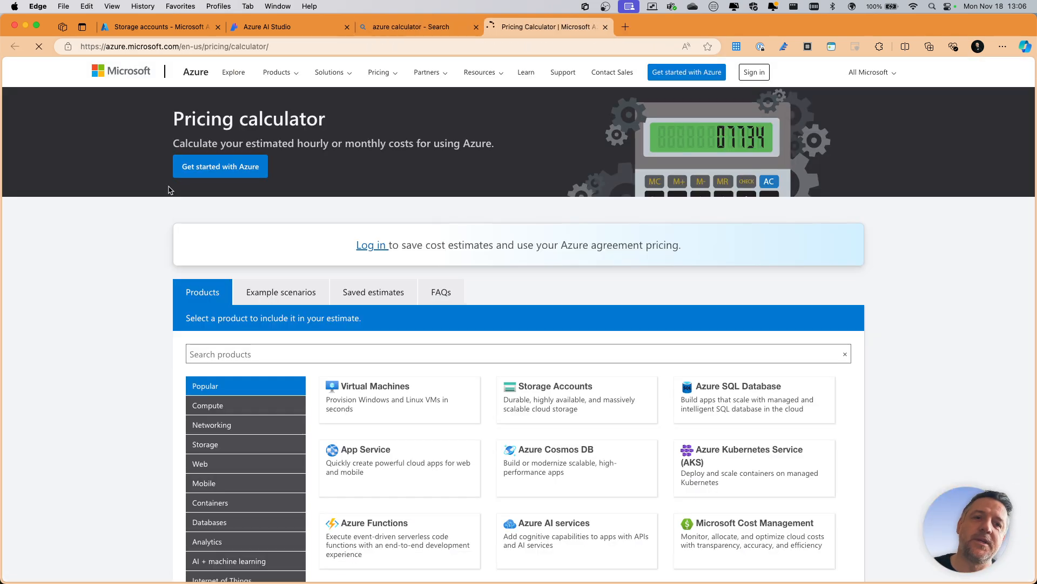
# - Delete the existing virtual machine estimate in the Pricing Calculator
pyautogui.scroll(-2, 123, 235)
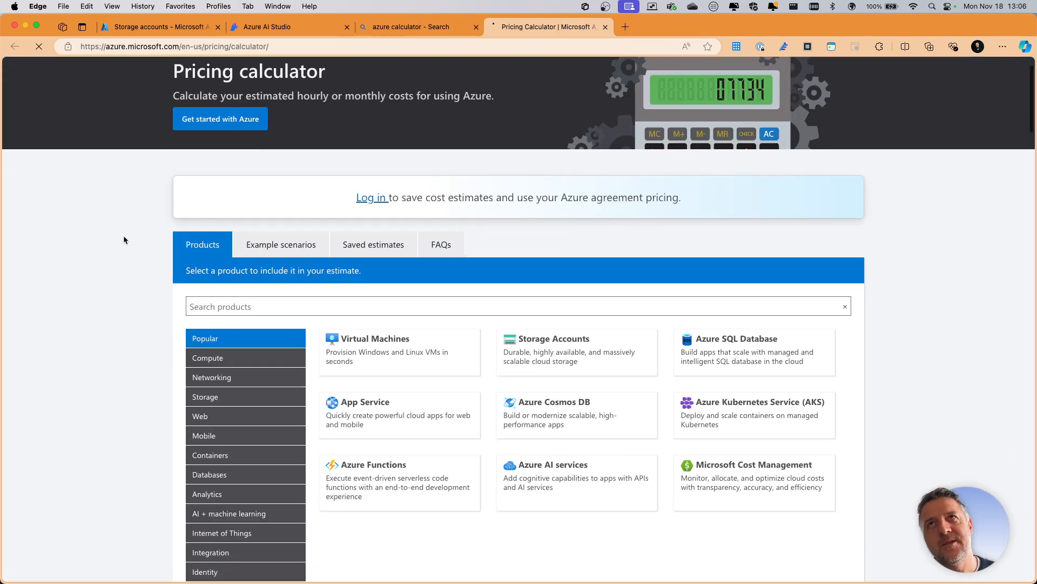
pyautogui.scroll(-8, 120, 241)
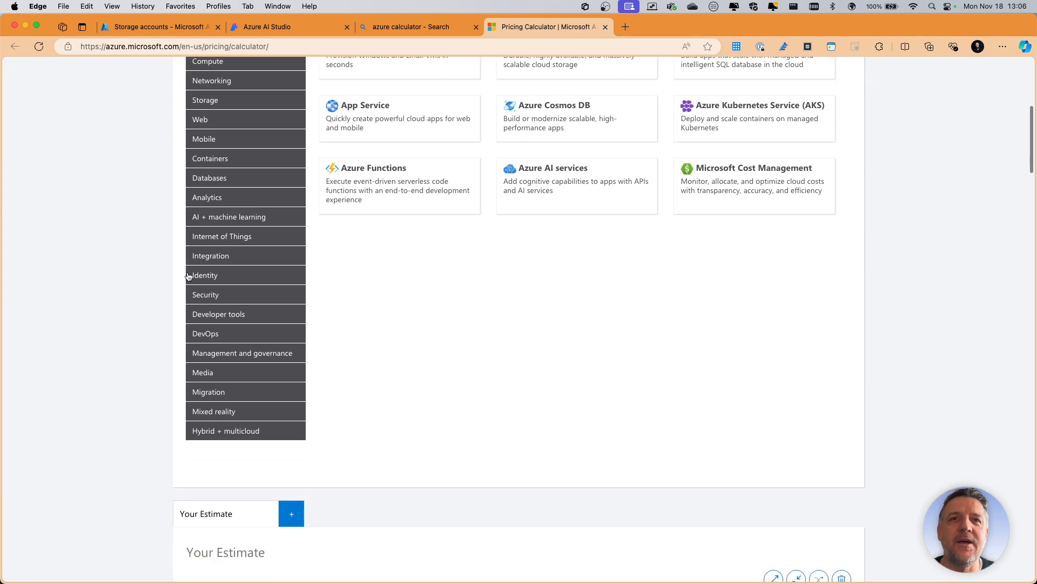
pyautogui.click(841, 447)
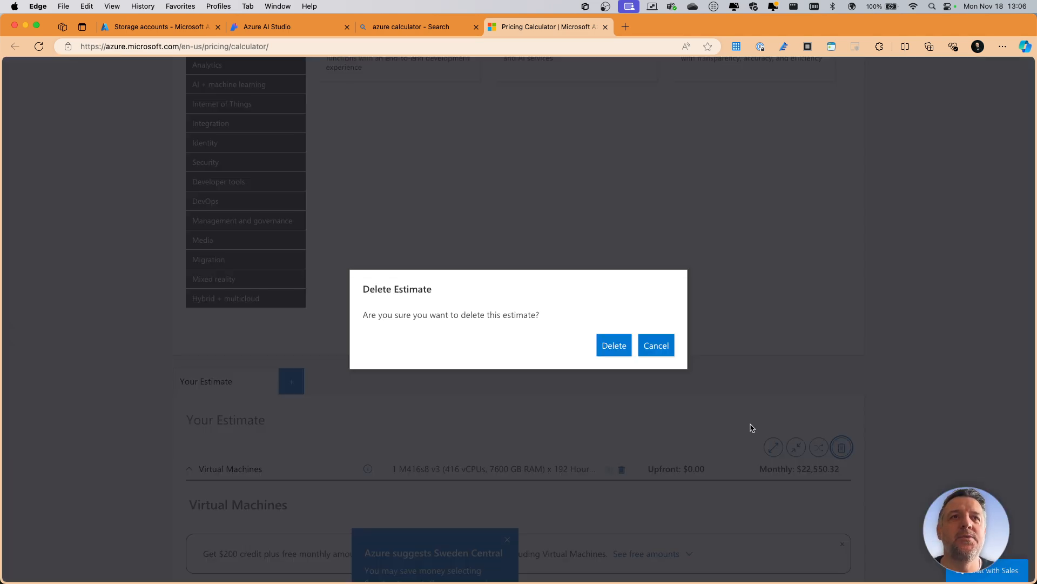
pyautogui.click(616, 345)
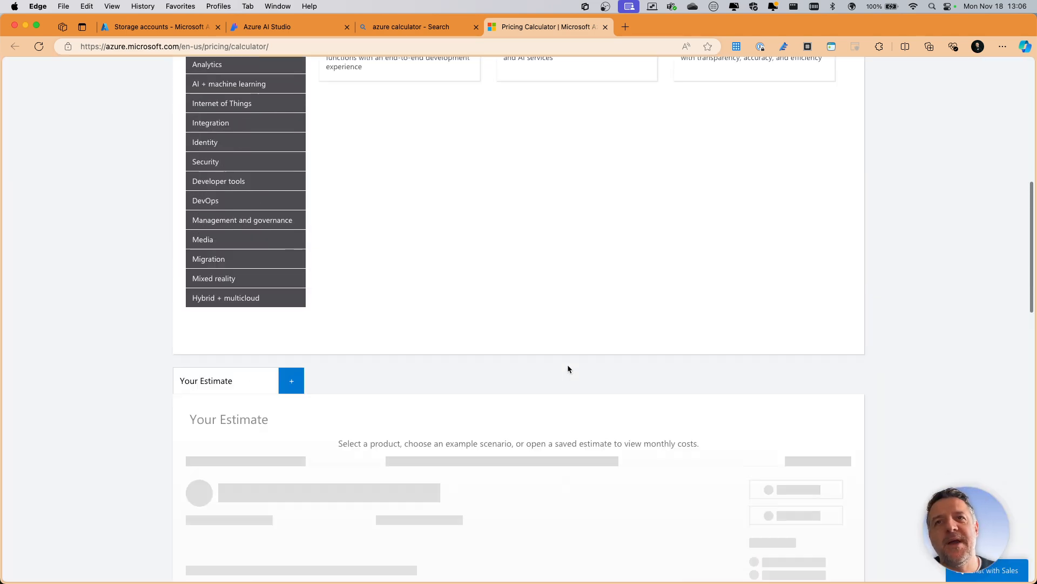
# - Add the Virtual Machines product to the estimate
pyautogui.scroll(5, 568, 365)
pyautogui.scroll(-1, 566, 365)
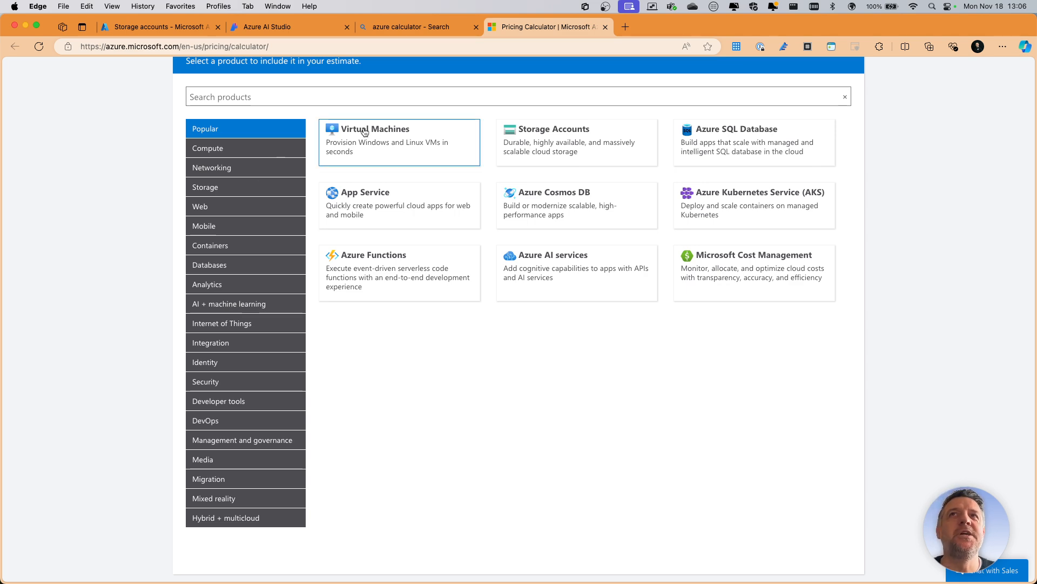
pyautogui.click(384, 131)
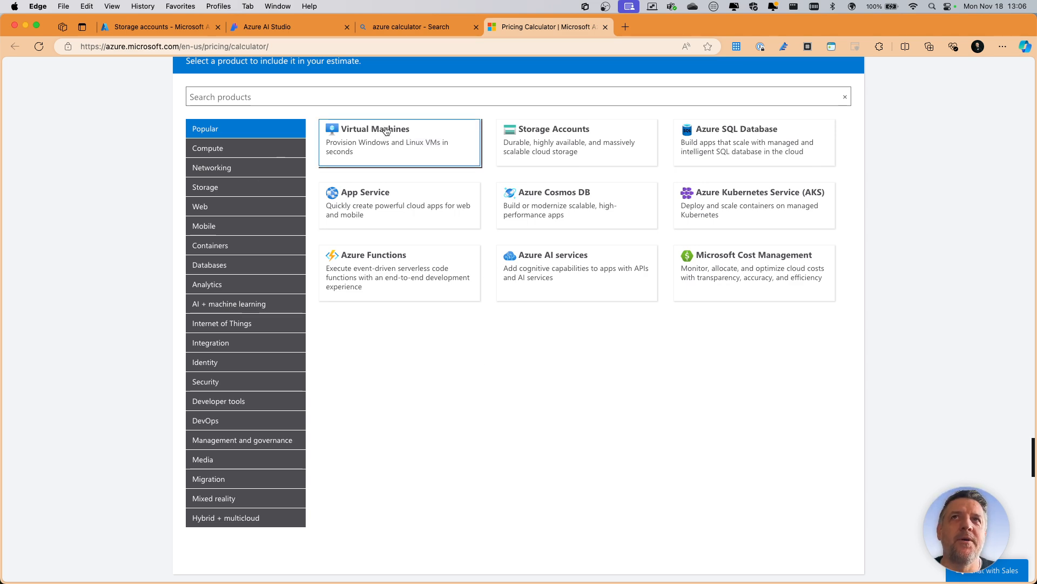
# - Examine the available instance sizes for the virtual machine, comparing their cores, RAM, temporary storage and hourly prices
pyautogui.scroll(-3, 542, 258)
pyautogui.scroll(-8, 543, 258)
pyautogui.scroll(2, 542, 258)
pyautogui.scroll(-3, 542, 258)
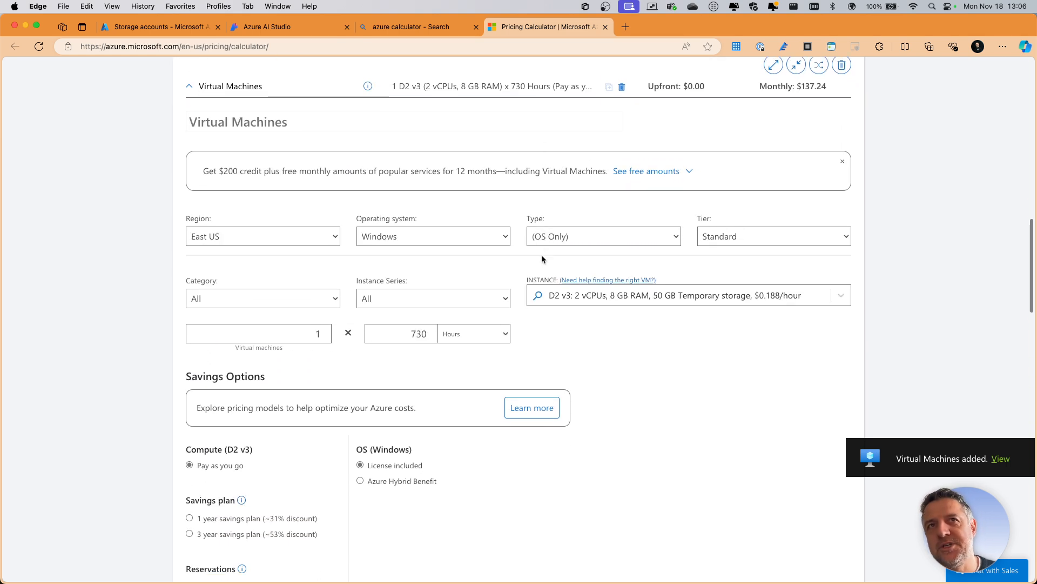
pyautogui.scroll(-1, 541, 258)
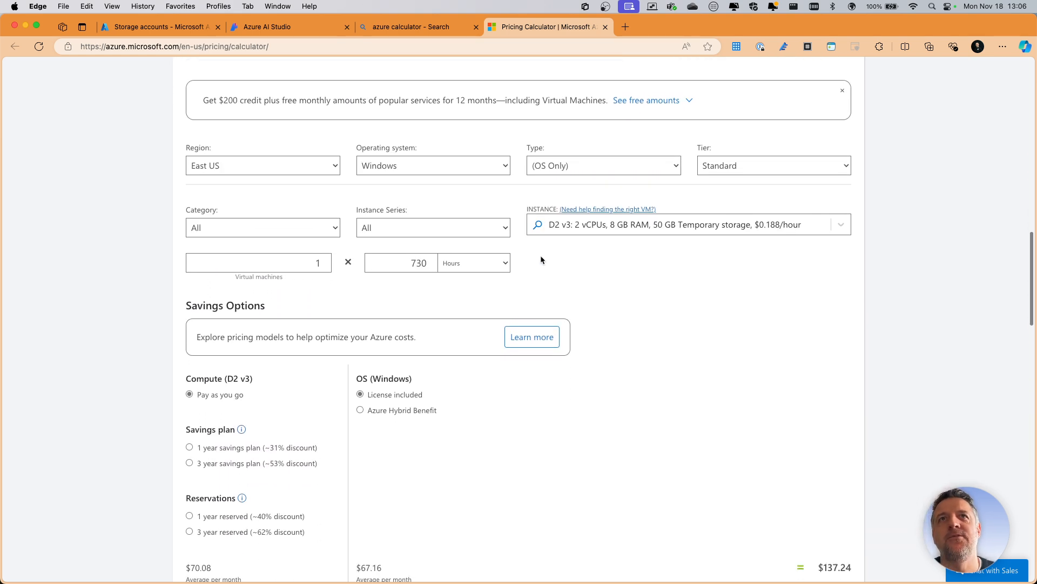
pyautogui.click(656, 224)
pyautogui.scroll(-8, 638, 271)
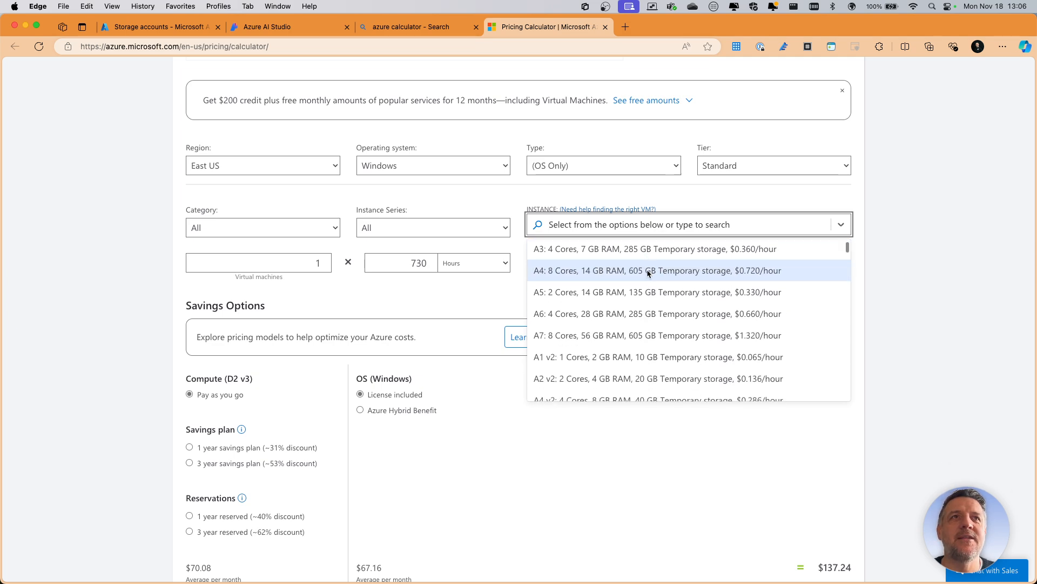
pyautogui.scroll(-10, 649, 275)
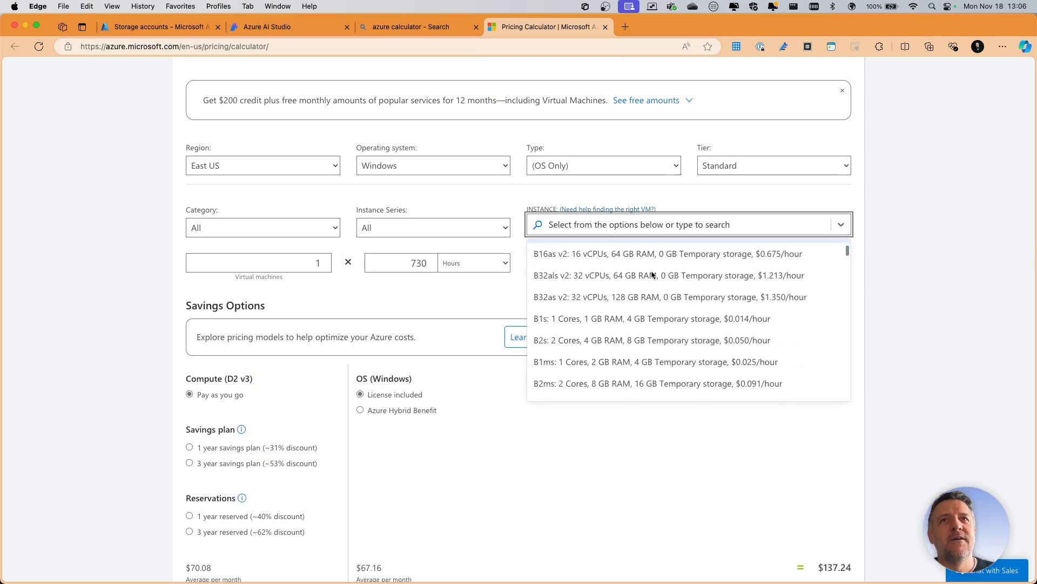
pyautogui.scroll(-10, 658, 272)
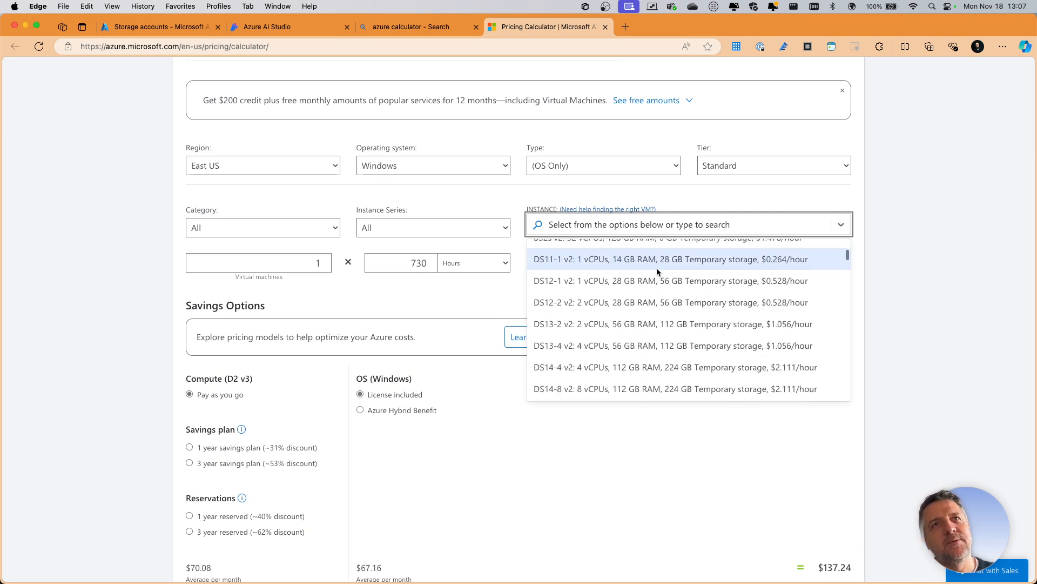
pyautogui.scroll(-1, 627, 320)
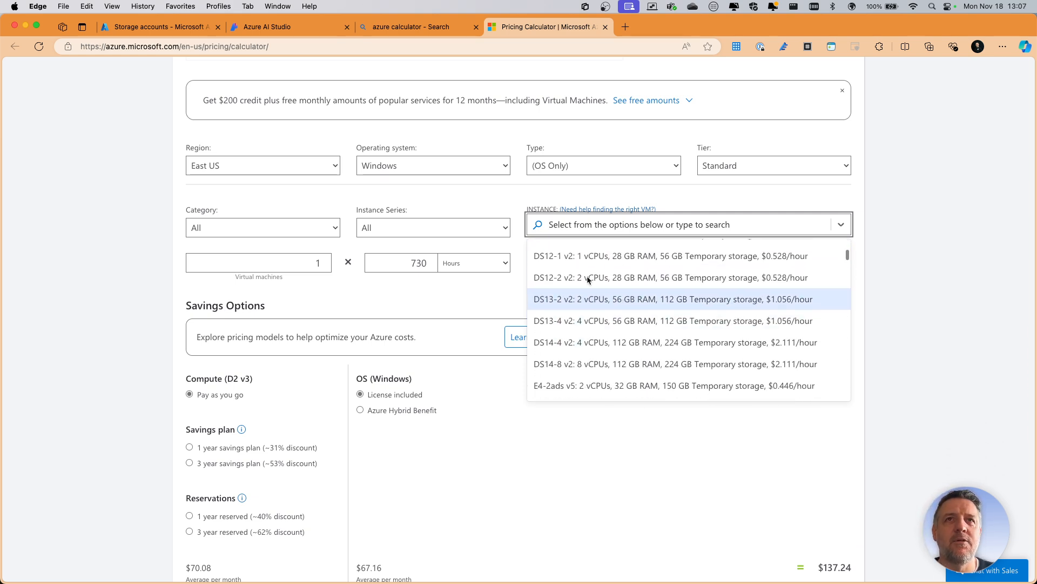
pyautogui.scroll(-10, 590, 260)
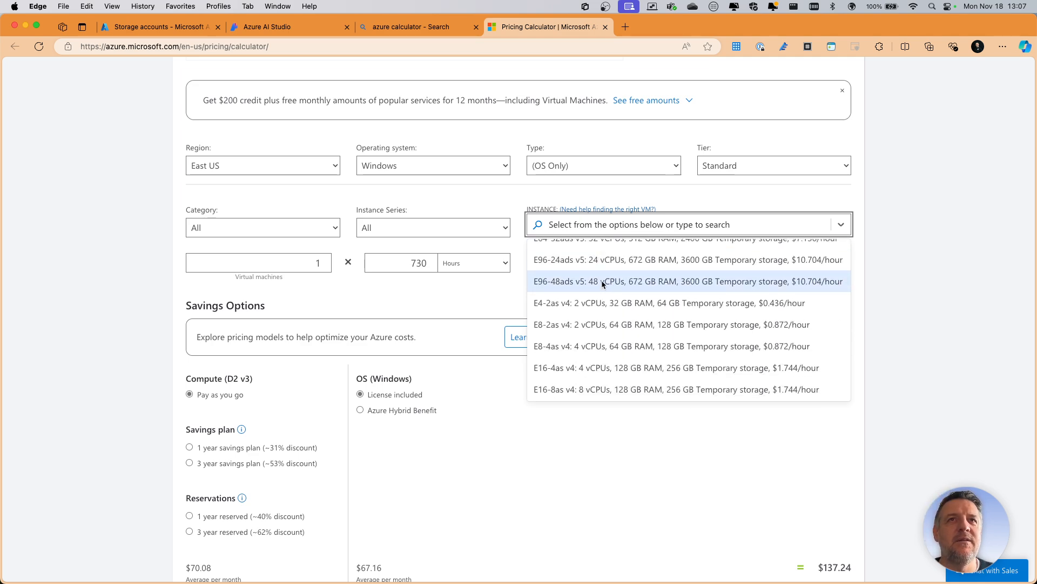
pyautogui.scroll(1, 601, 280)
pyautogui.scroll(-2, 611, 277)
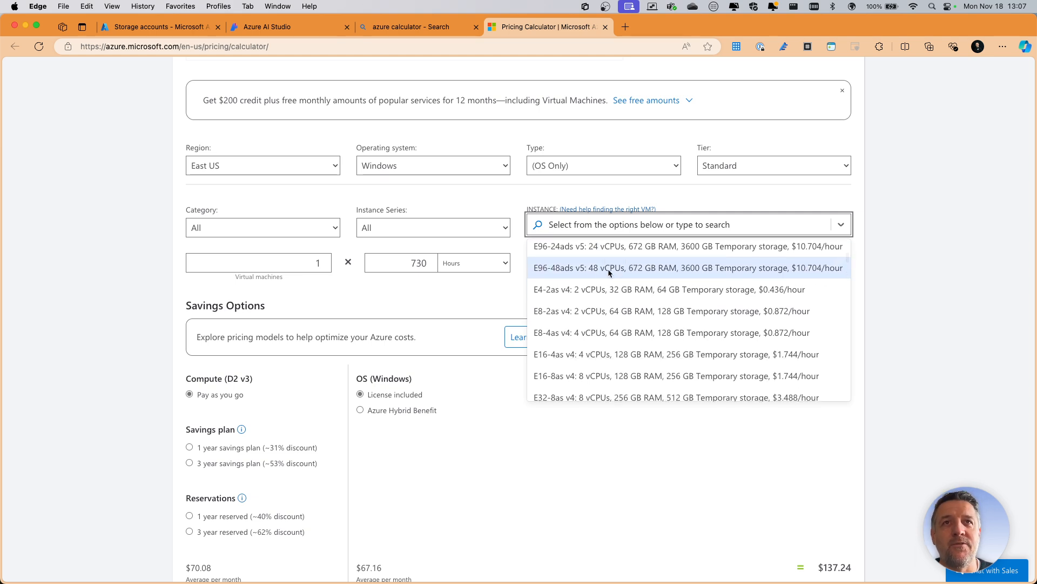
pyautogui.scroll(-8, 625, 277)
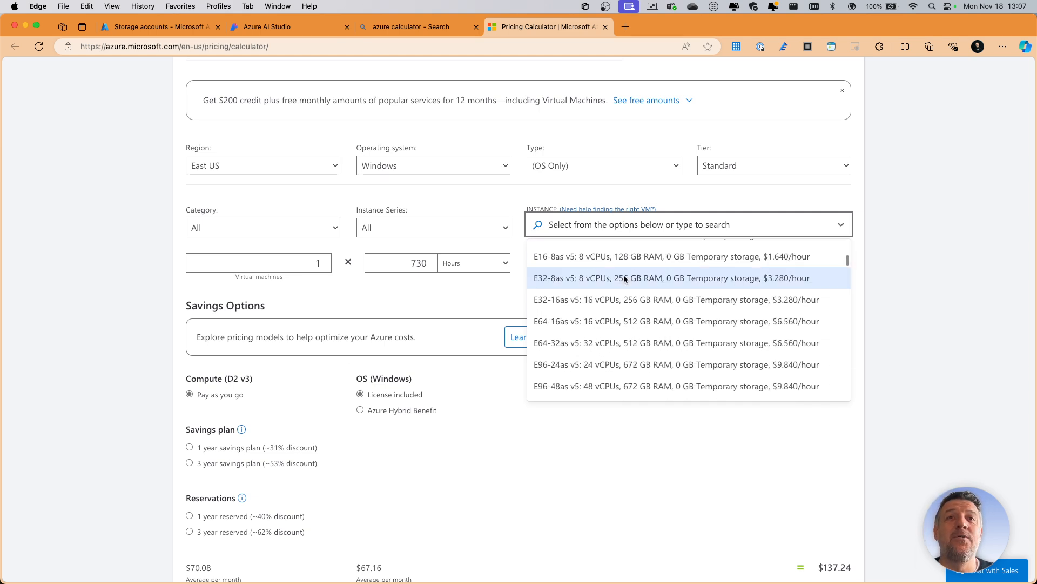
pyautogui.scroll(-10, 625, 278)
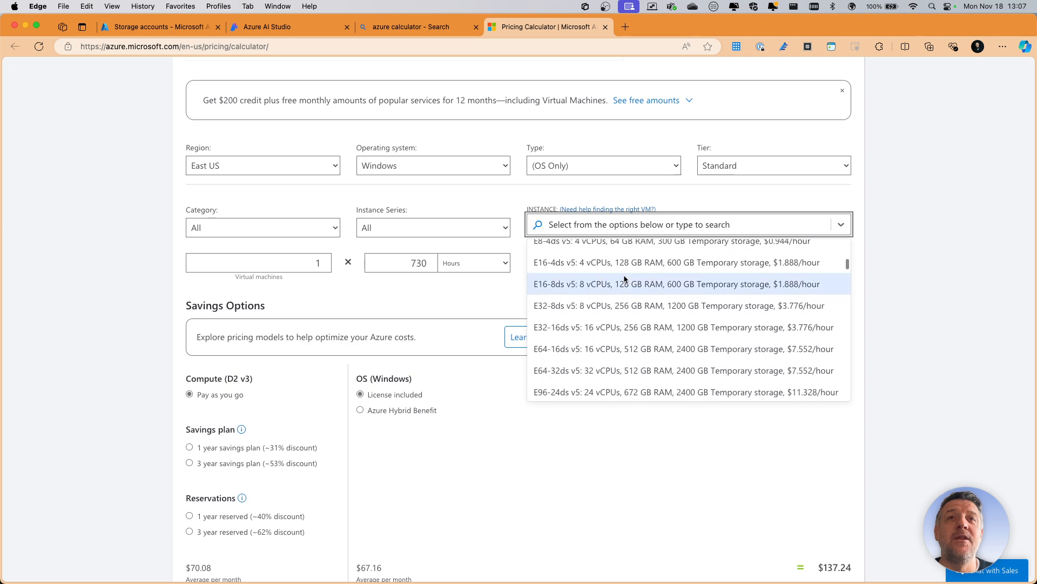
pyautogui.scroll(-5, 623, 278)
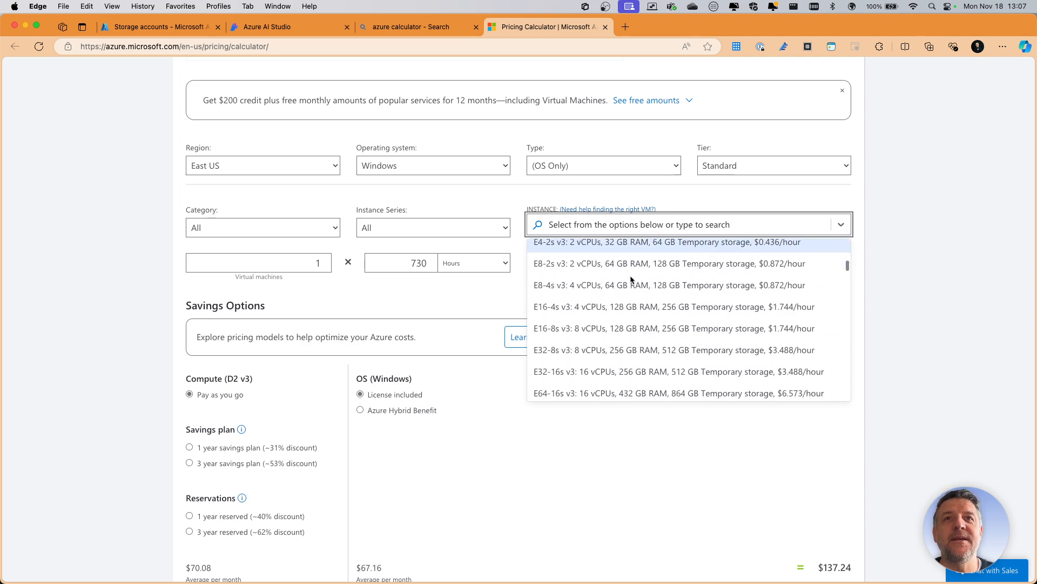
pyautogui.scroll(-5, 631, 281)
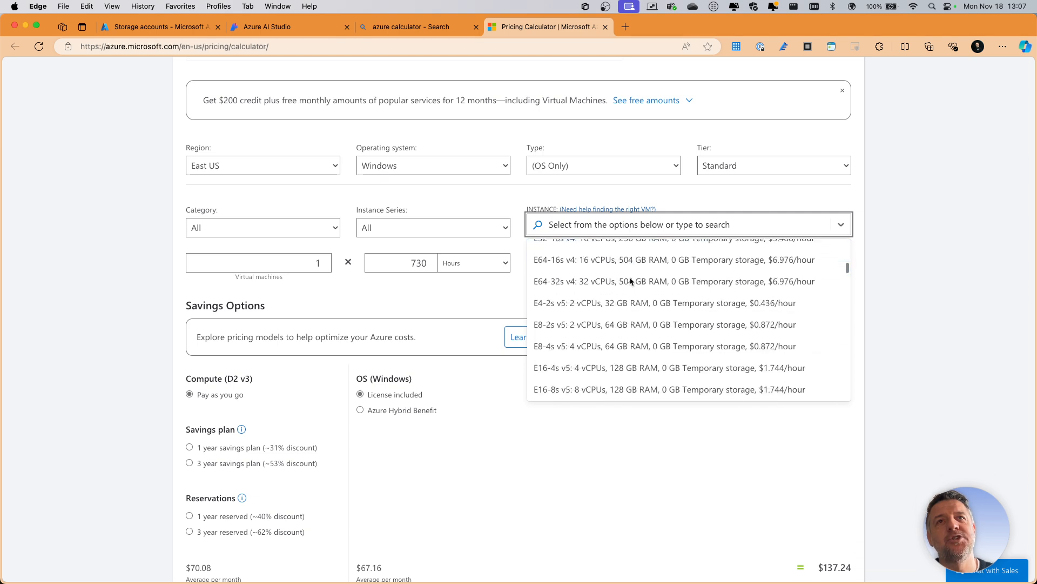
pyautogui.scroll(-10, 631, 280)
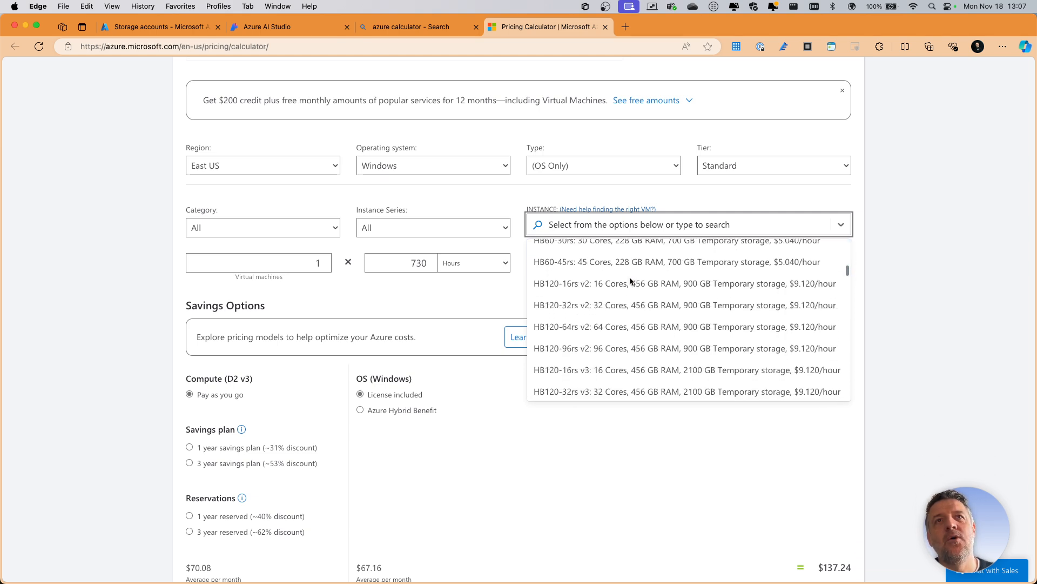
pyautogui.scroll(-3, 631, 281)
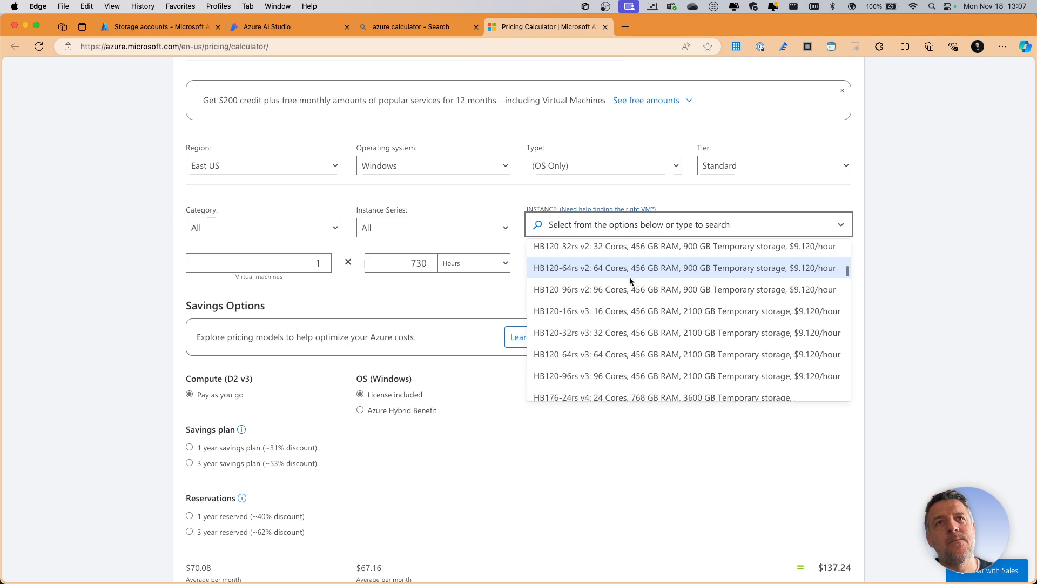
pyautogui.scroll(-3, 631, 280)
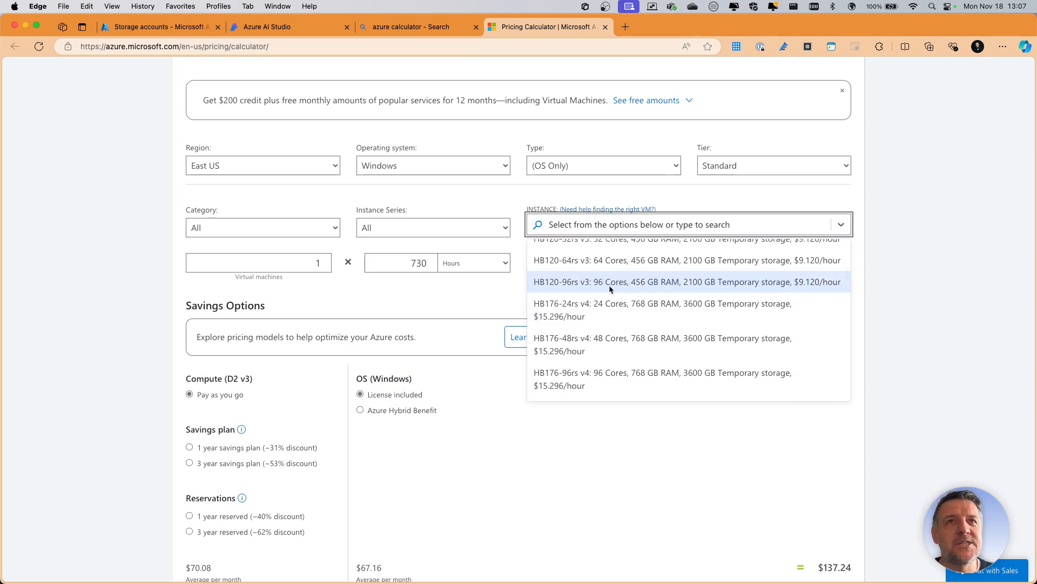
pyautogui.scroll(-10, 610, 289)
pyautogui.scroll(-1, 616, 288)
pyautogui.scroll(-10, 600, 296)
pyautogui.scroll(-10, 602, 296)
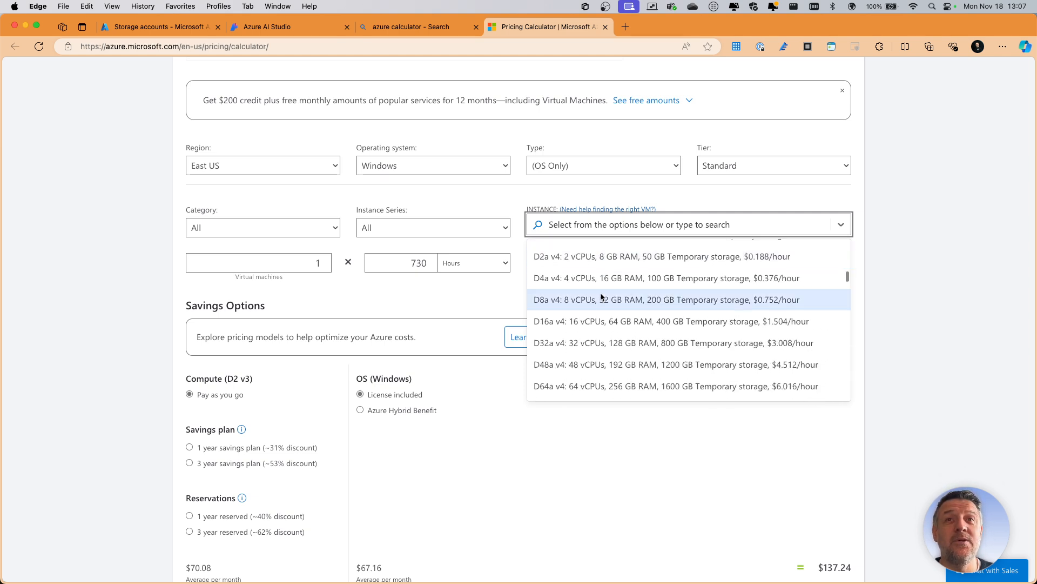
pyautogui.scroll(-10, 601, 296)
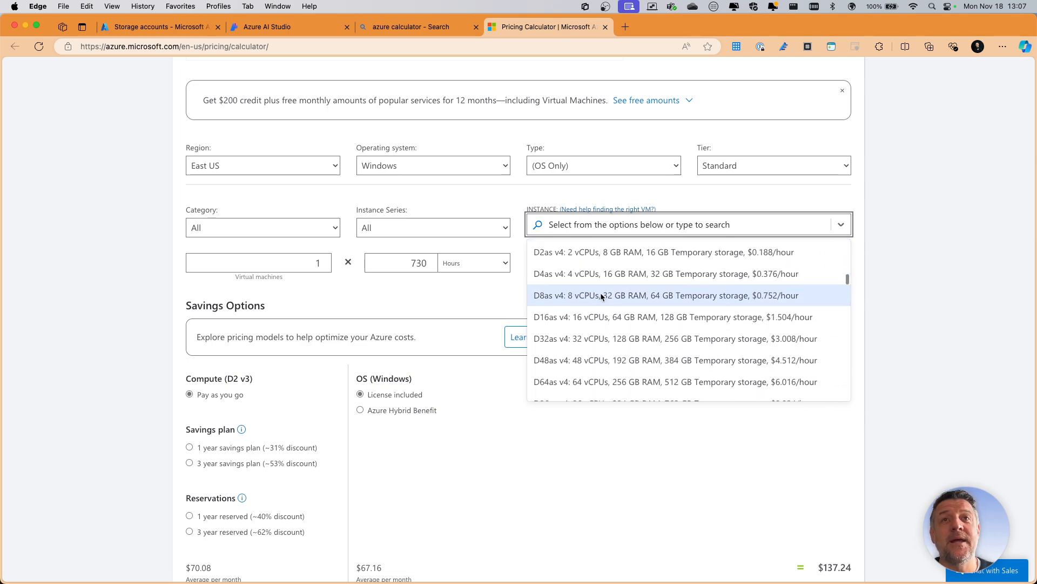
pyautogui.scroll(-10, 601, 296)
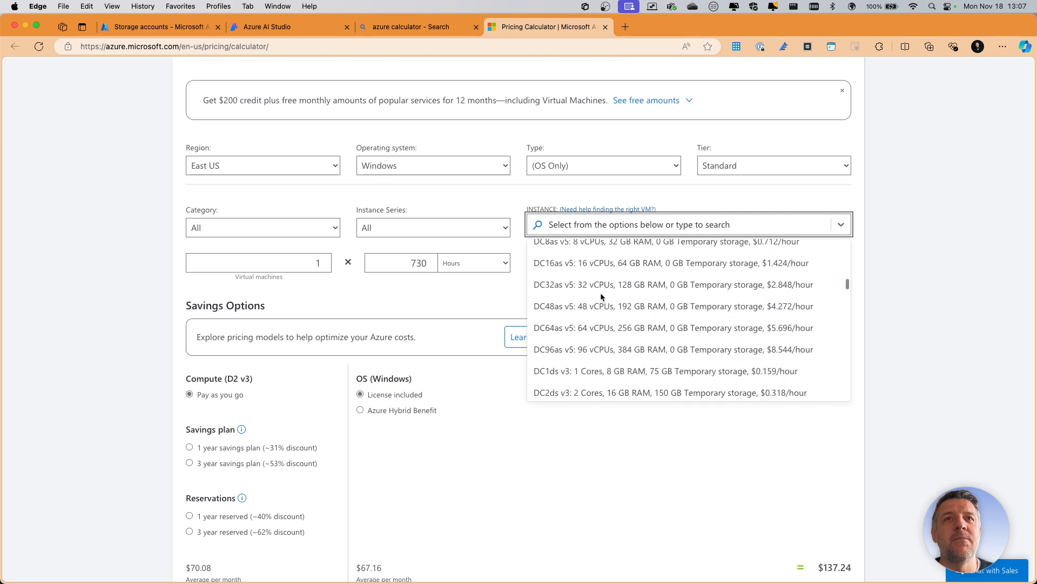
pyautogui.scroll(-10, 601, 293)
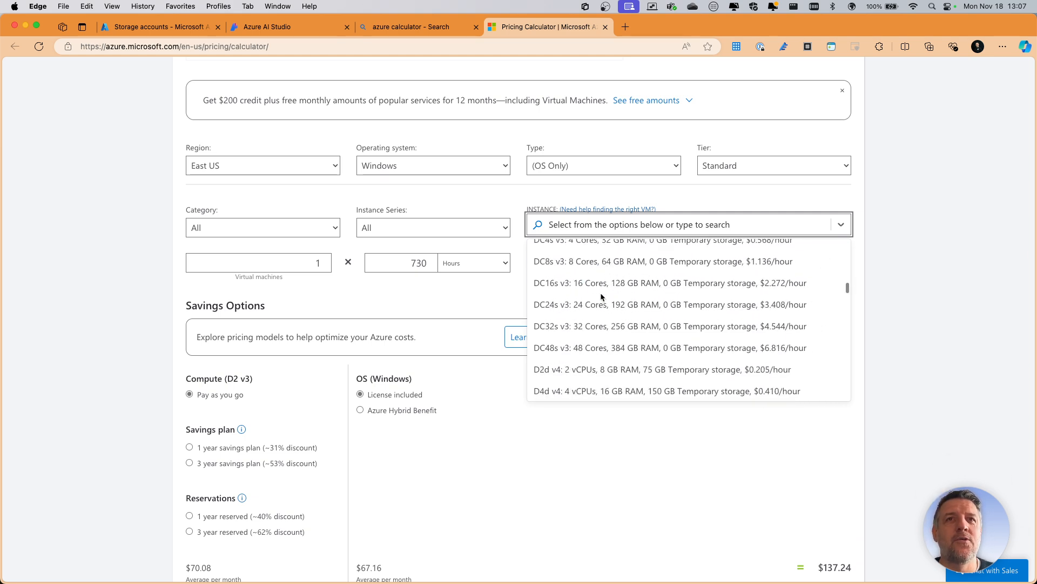
# - Compare the D-series and E-series instance sizes by vCPUs, RAM, temporary storage and hourly price, leaving the instance selection as it is
pyautogui.scroll(-10, 601, 293)
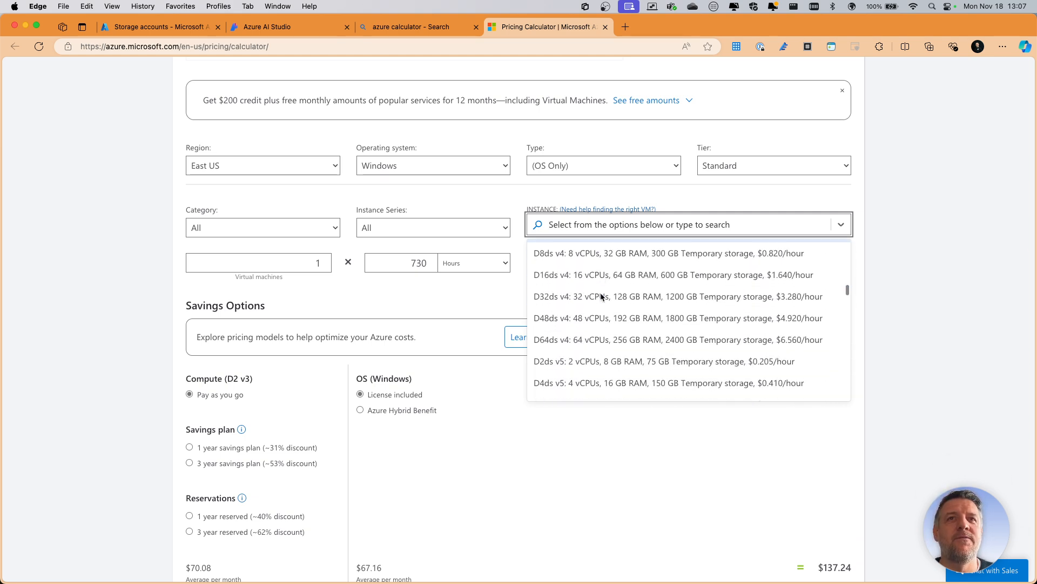
pyautogui.scroll(-2, 601, 293)
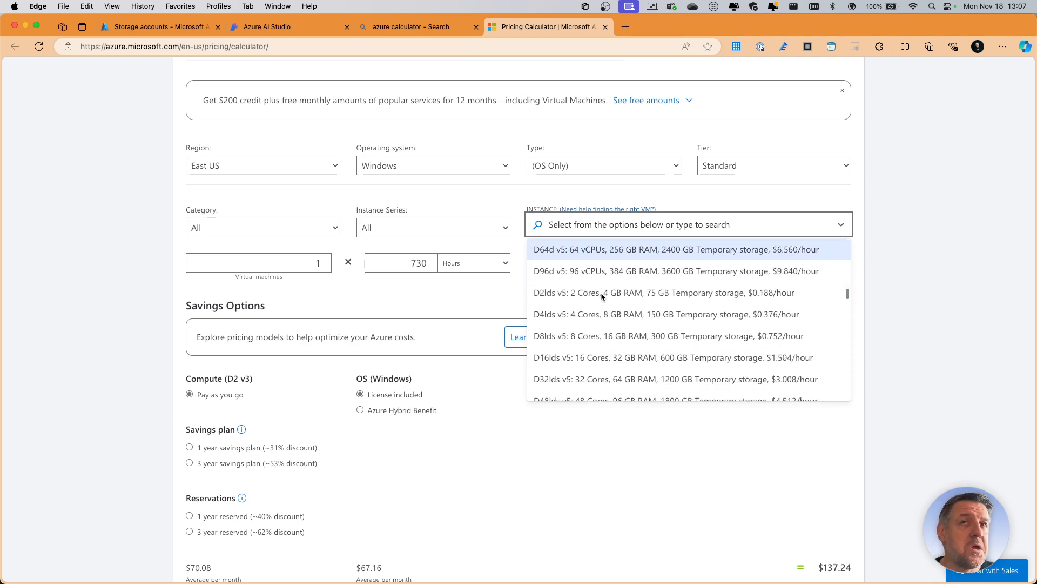
pyautogui.scroll(-8, 601, 293)
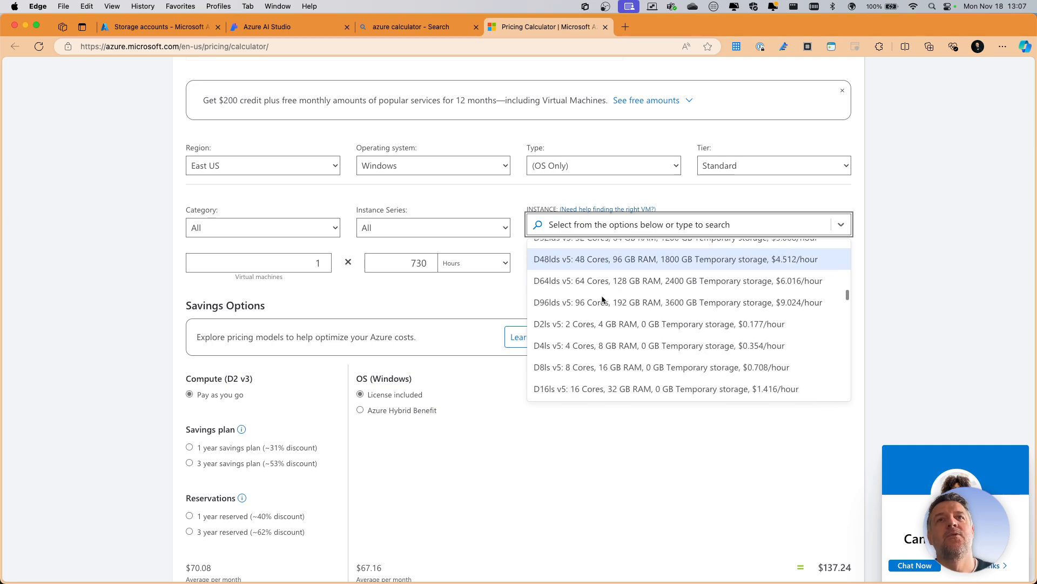
pyautogui.scroll(-10, 602, 296)
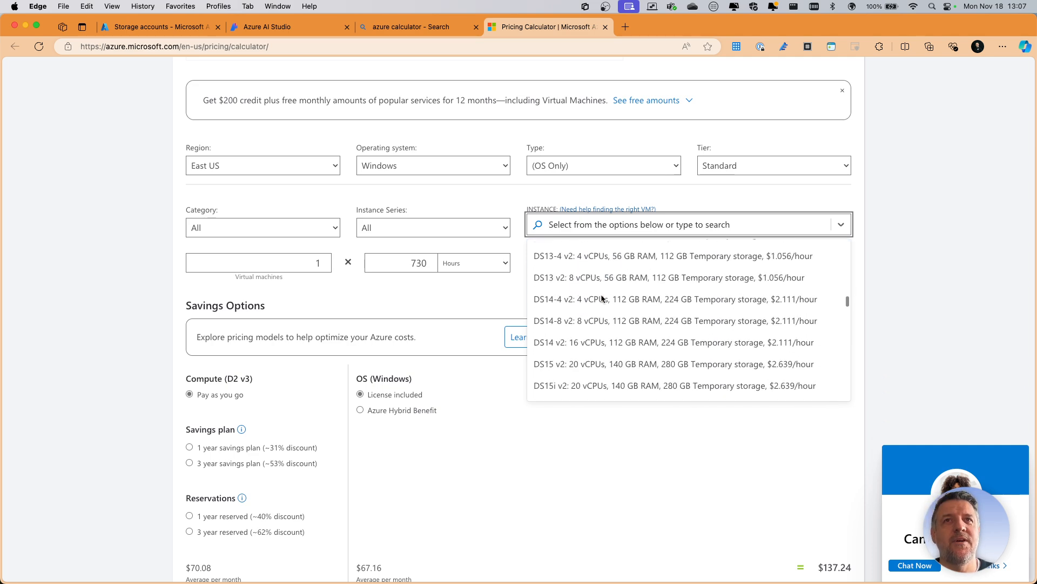
pyautogui.scroll(-10, 601, 294)
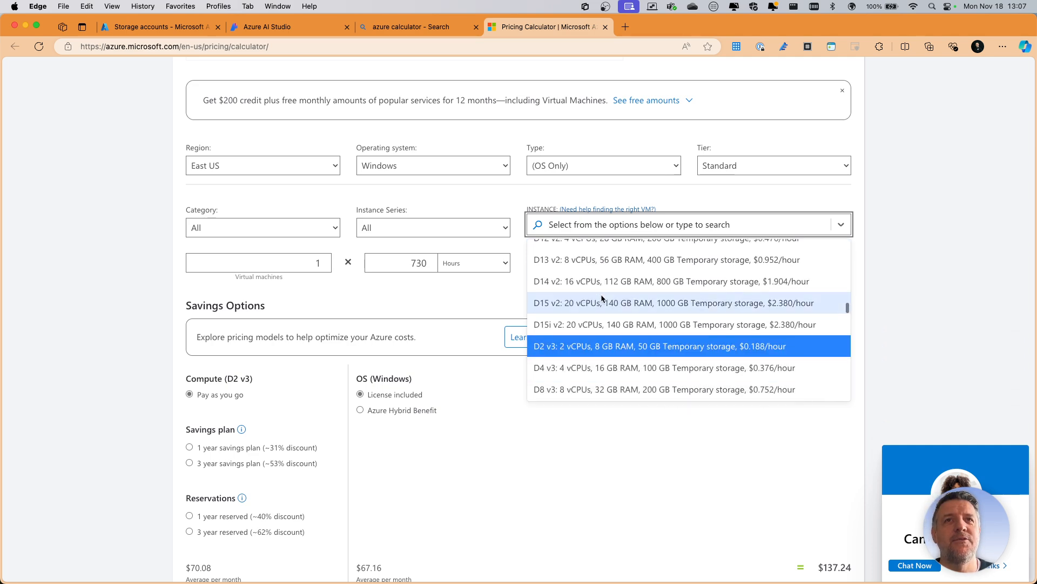
pyautogui.scroll(-10, 601, 294)
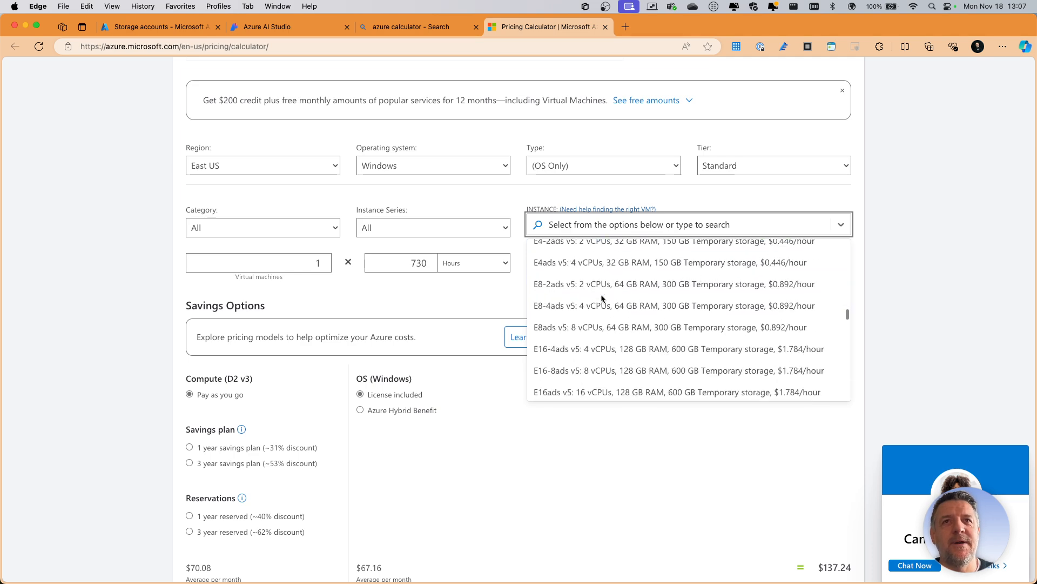
pyautogui.scroll(-10, 601, 299)
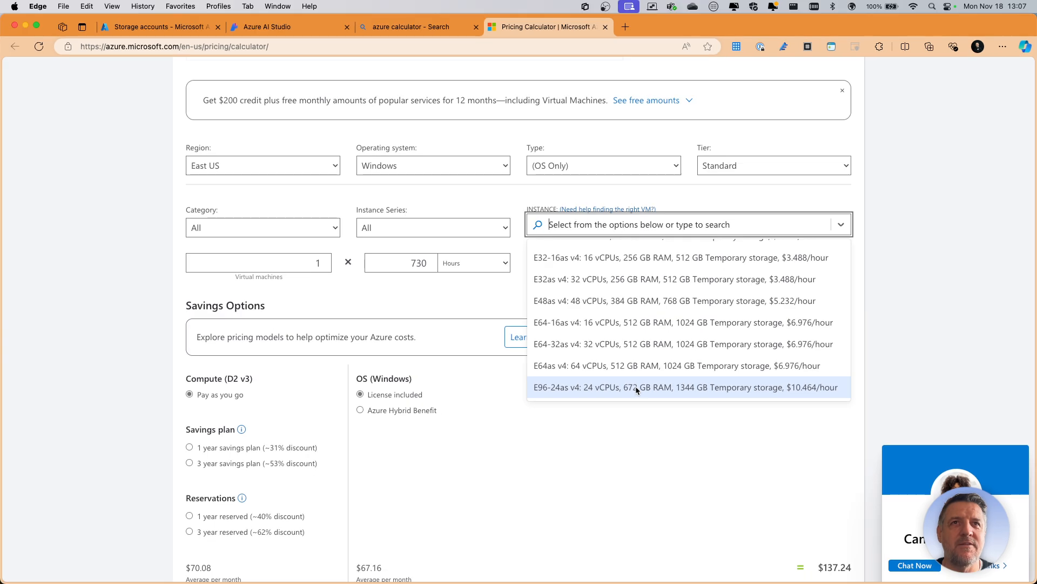
pyautogui.scroll(-5, 646, 381)
pyautogui.scroll(-8, 651, 362)
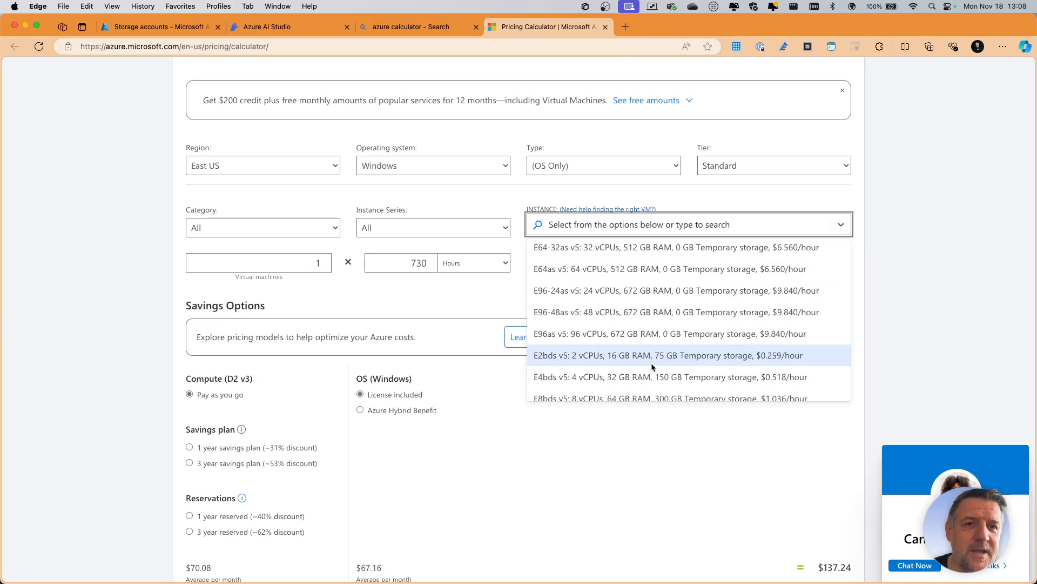
pyautogui.scroll(-8, 650, 363)
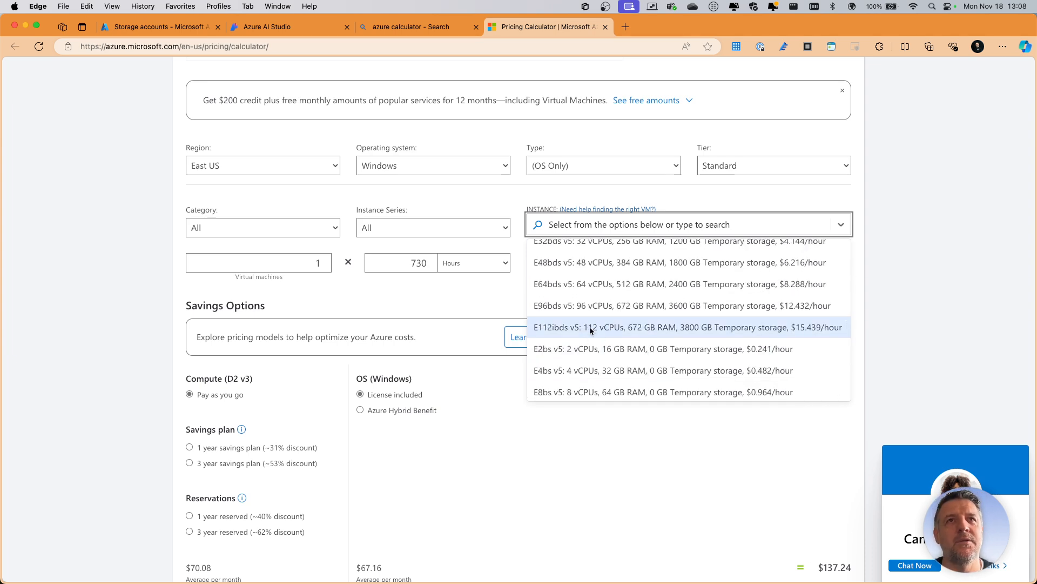
pyautogui.scroll(-5, 654, 329)
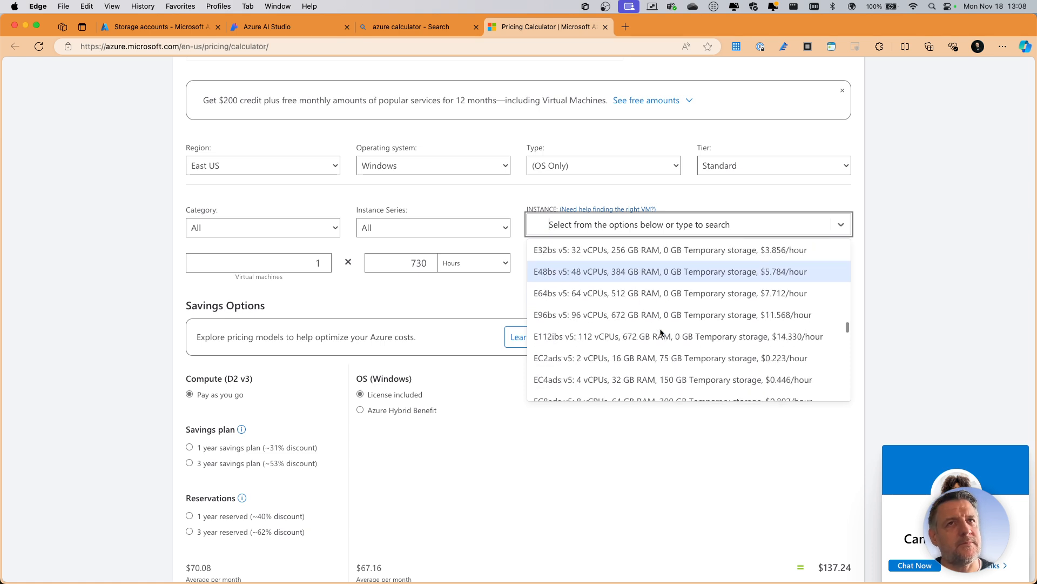
pyautogui.scroll(-4, 660, 331)
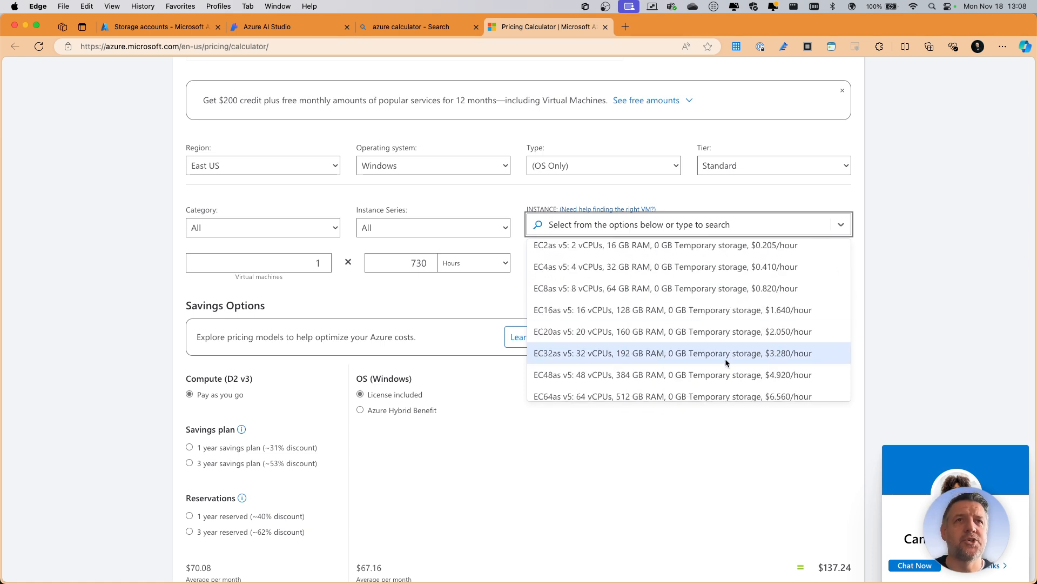
pyautogui.scroll(-5, 697, 357)
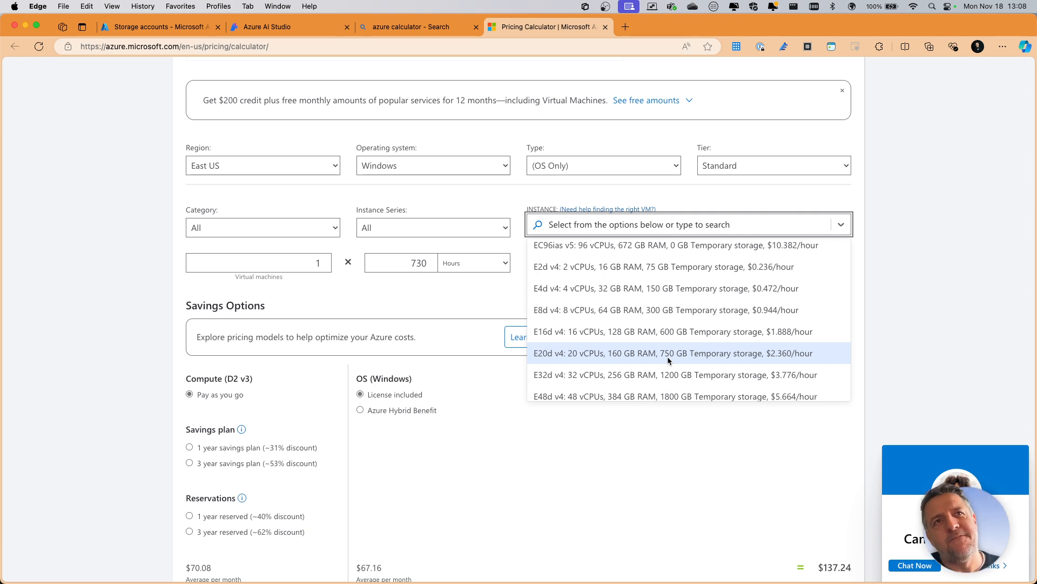
pyautogui.scroll(-5, 669, 358)
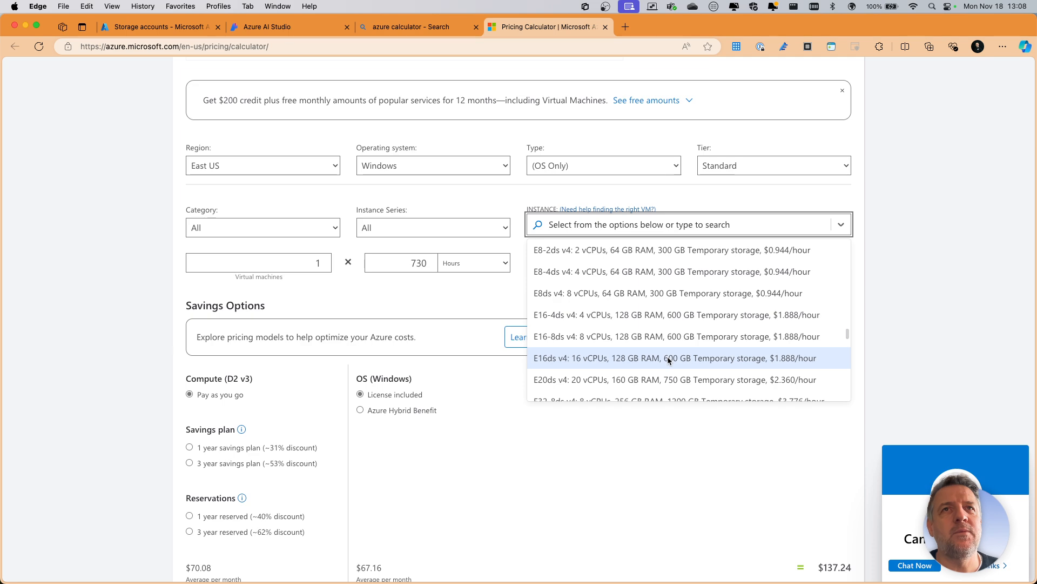
pyautogui.scroll(-10, 669, 358)
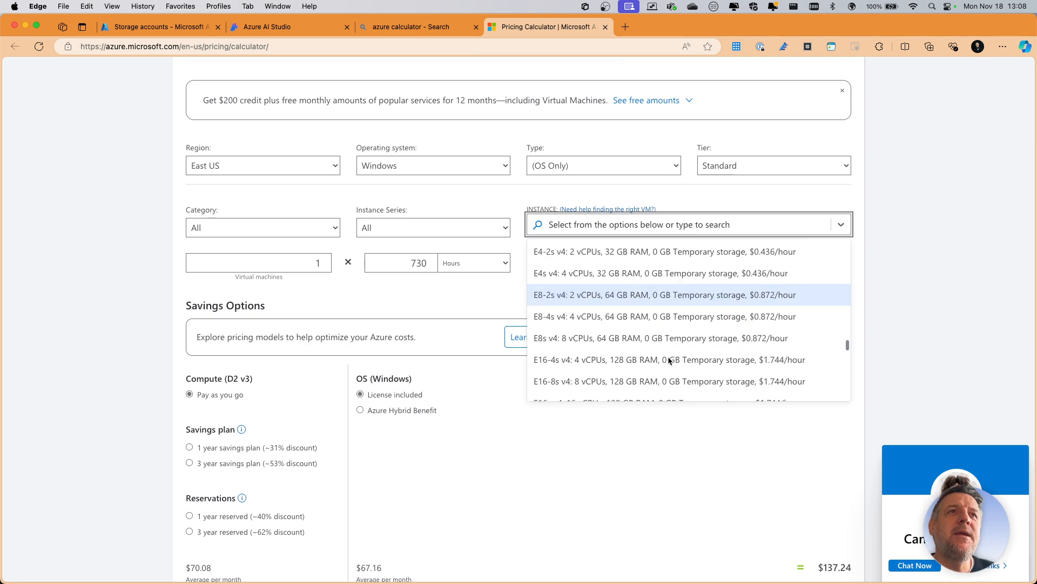
pyautogui.scroll(-10, 670, 361)
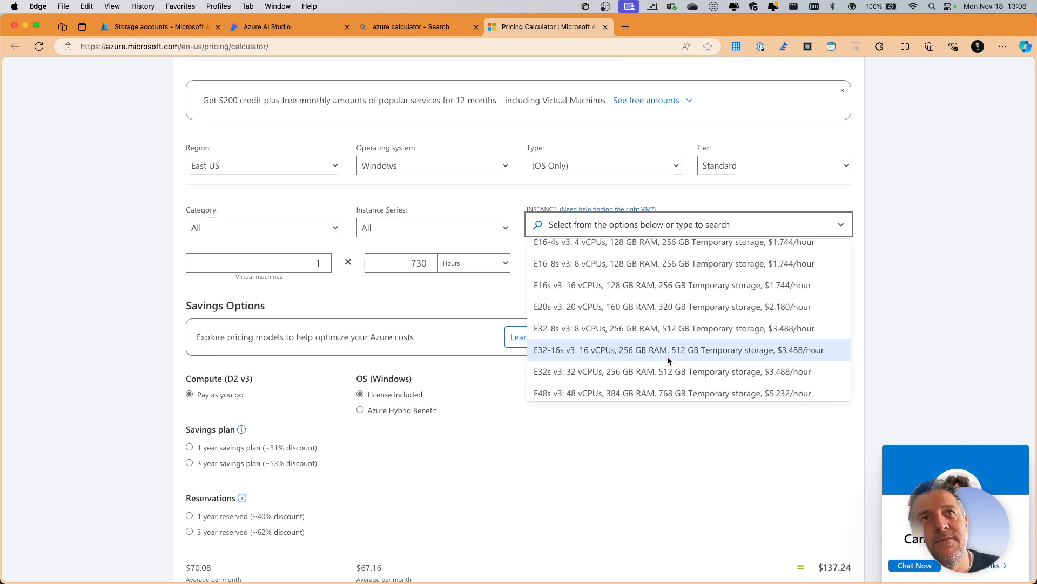
pyautogui.click(500, 402)
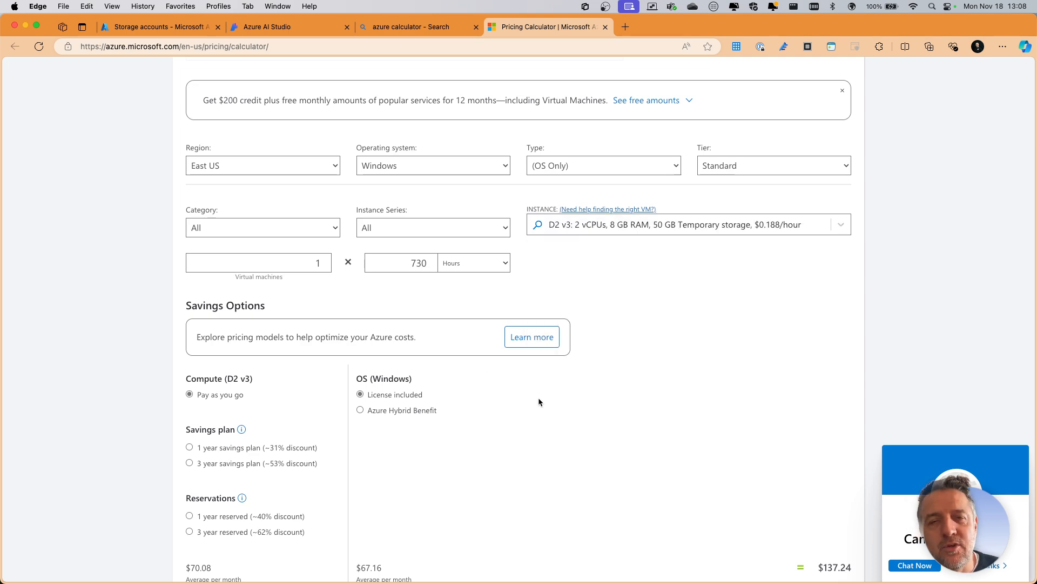
# - Open the Virtual machines selector and start finding VMs by workload type with all workload types included
pyautogui.click(617, 212)
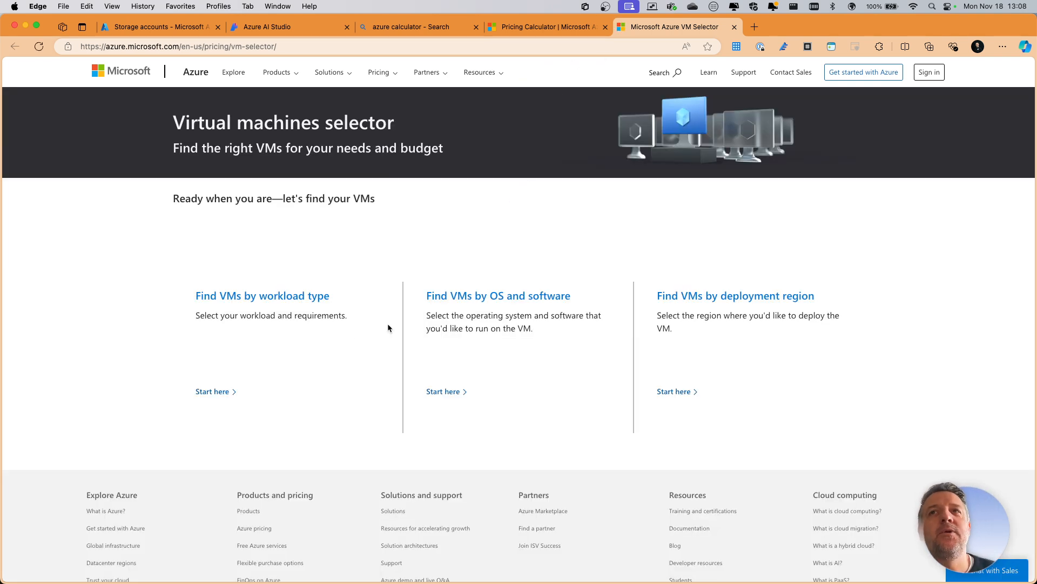
pyautogui.click(223, 392)
pyautogui.scroll(-5, 335, 344)
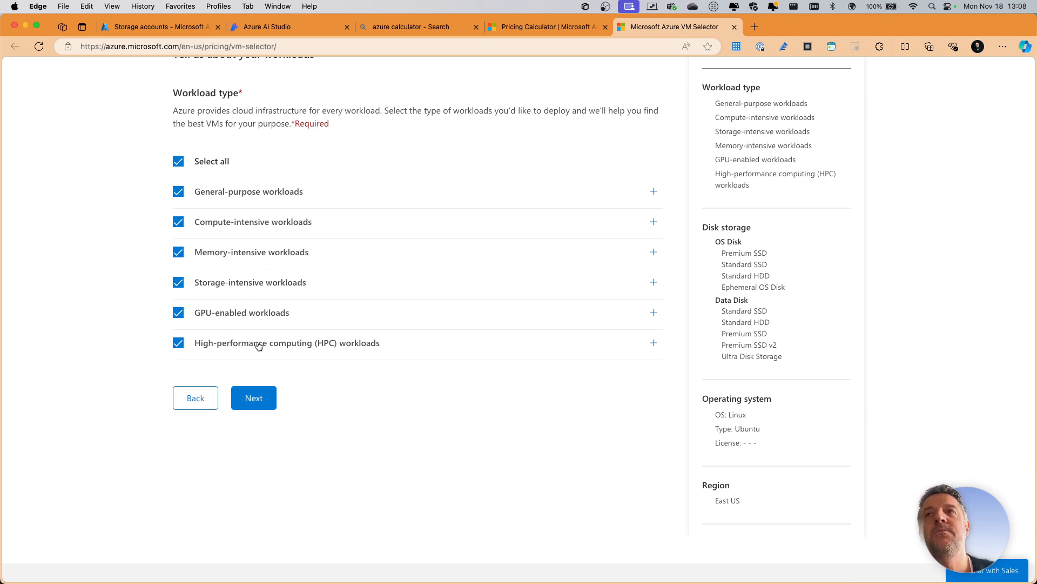
pyautogui.click(258, 405)
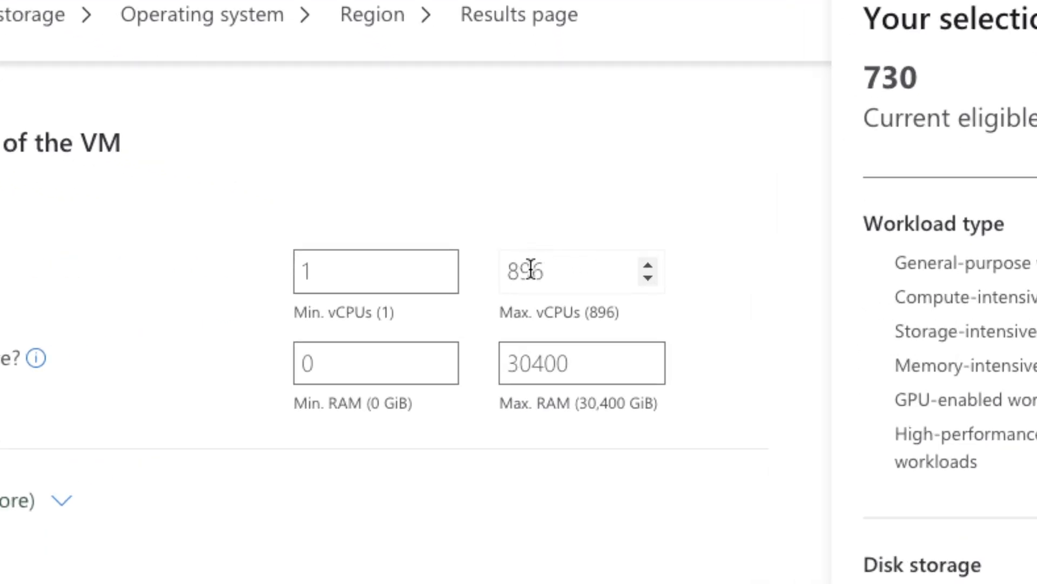
# - Require a minimum of 896 vCPUs and a minimum of 30400 GiB RAM for the VM, and continue to disk storage
pyautogui.click(300, 273)
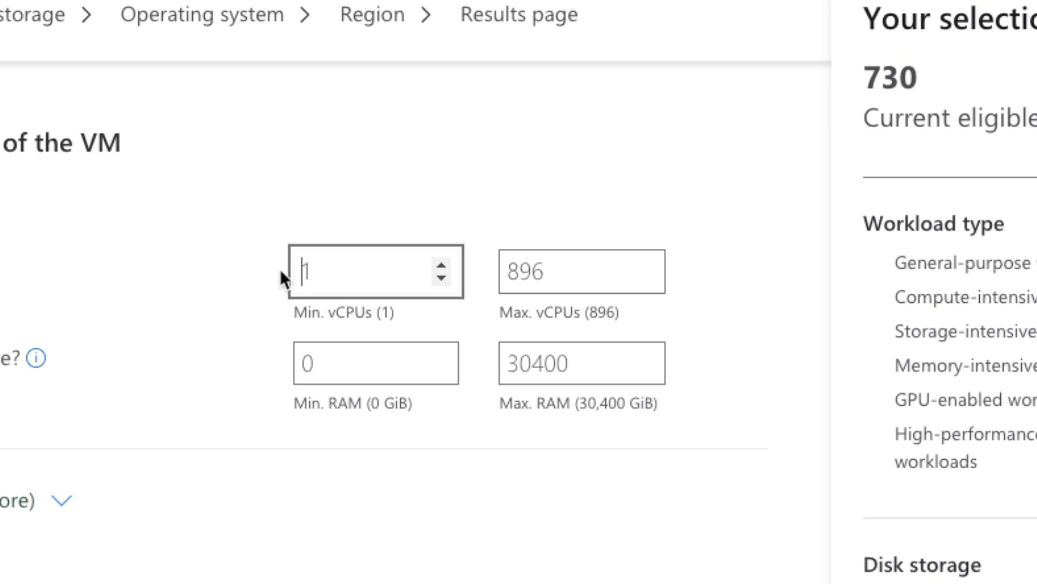
pyautogui.moveTo(299, 270); pyautogui.dragTo(339, 272)
pyautogui.write('896')
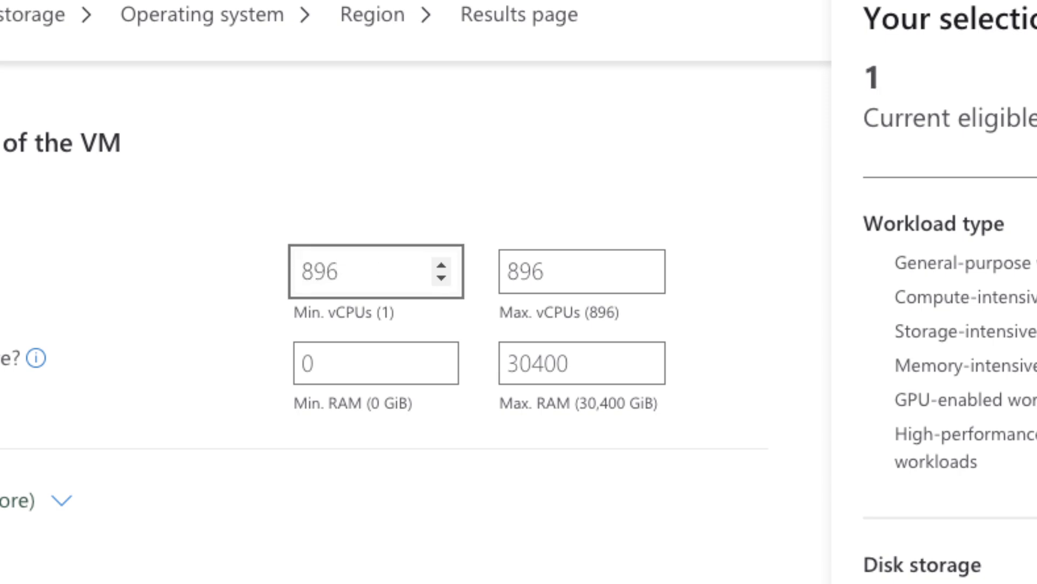
pyautogui.press('Tab')
pyautogui.scroll(-3, 499, 211)
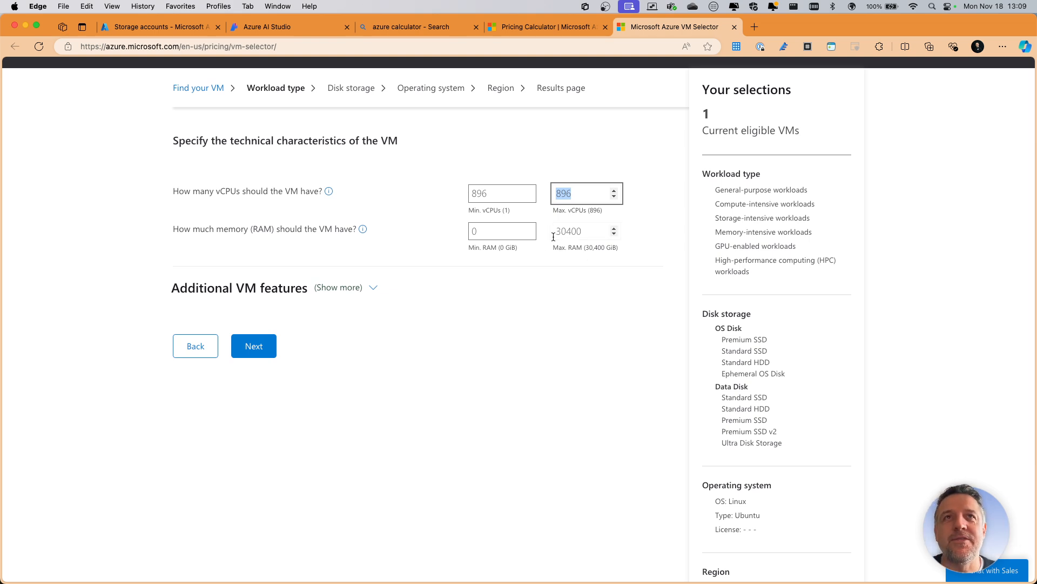
pyautogui.click(475, 232)
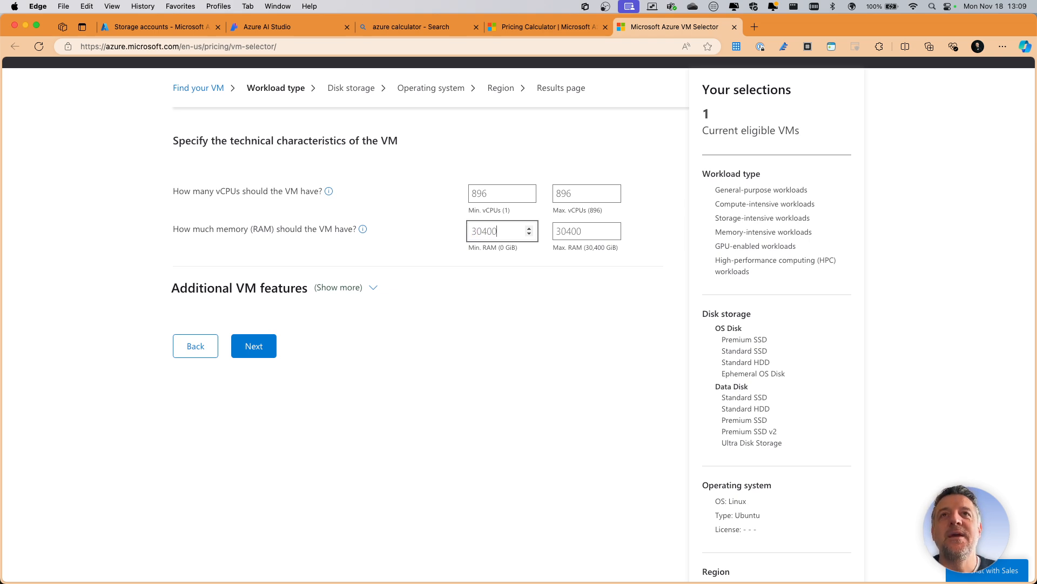
pyautogui.click(461, 316)
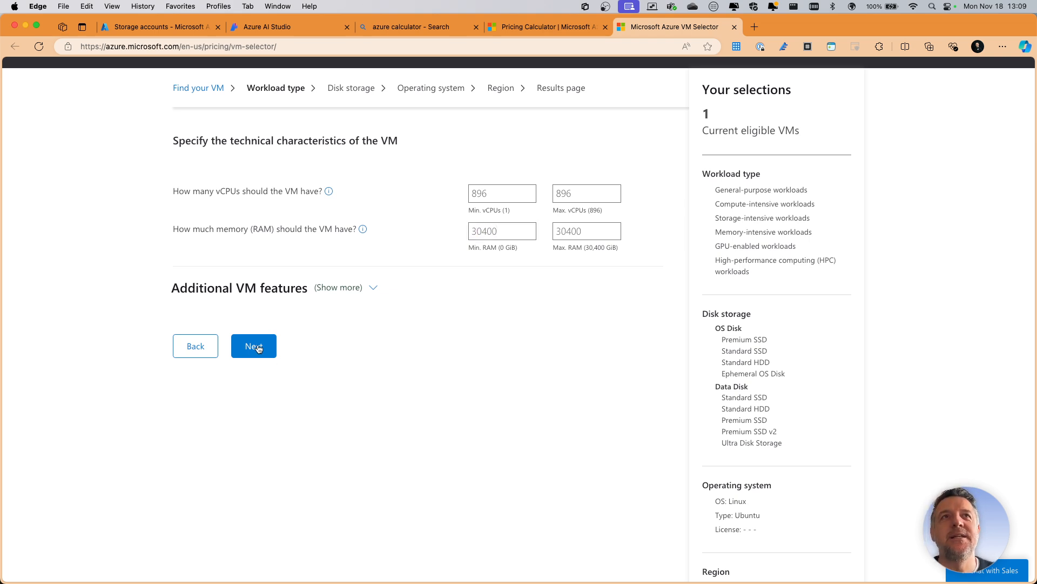
pyautogui.scroll(2, 750, 122)
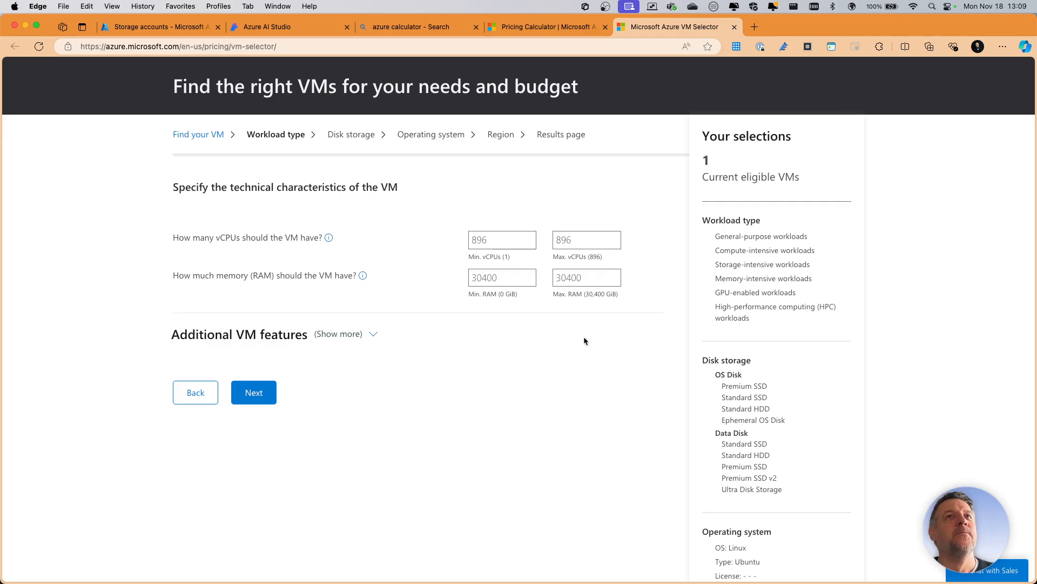
pyautogui.click(252, 393)
# - Accept all OS disk and data disk types without adding disks, and choose Windows (OS Only) as the operating system
pyautogui.scroll(-3, 349, 318)
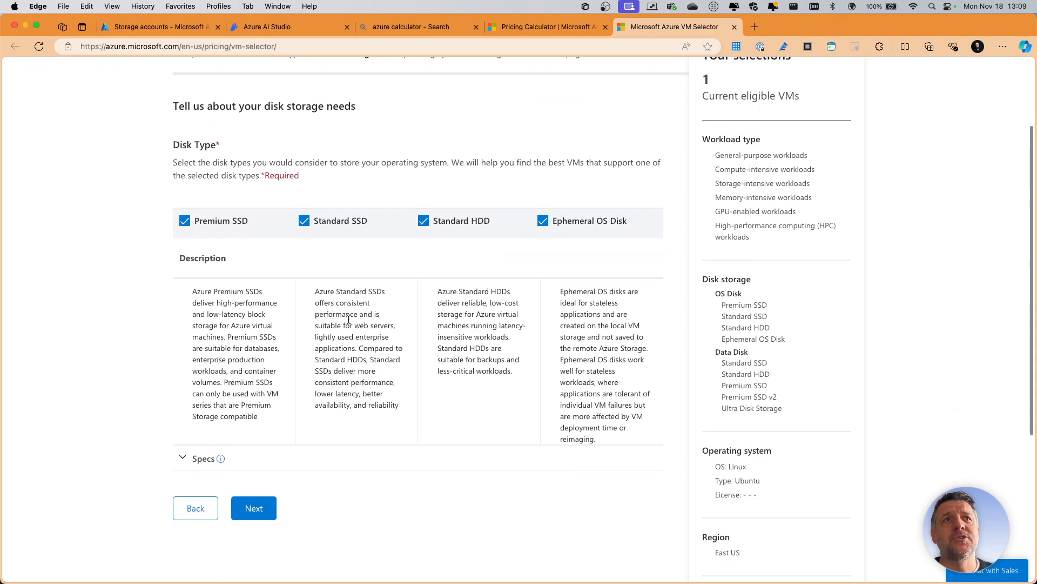
pyautogui.click(259, 511)
pyautogui.scroll(-2, 296, 389)
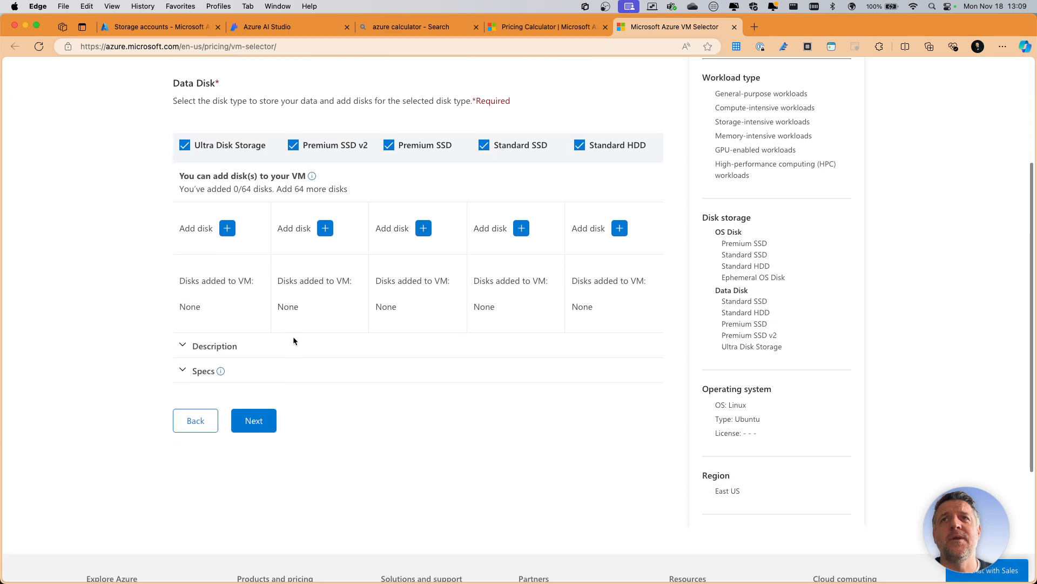
pyautogui.scroll(-1, 296, 389)
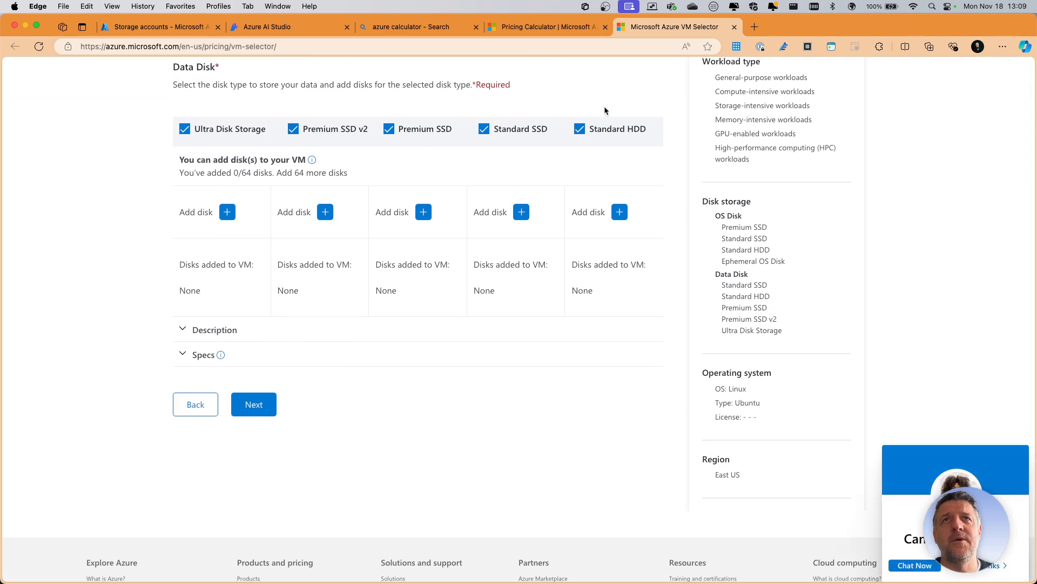
pyautogui.click(260, 412)
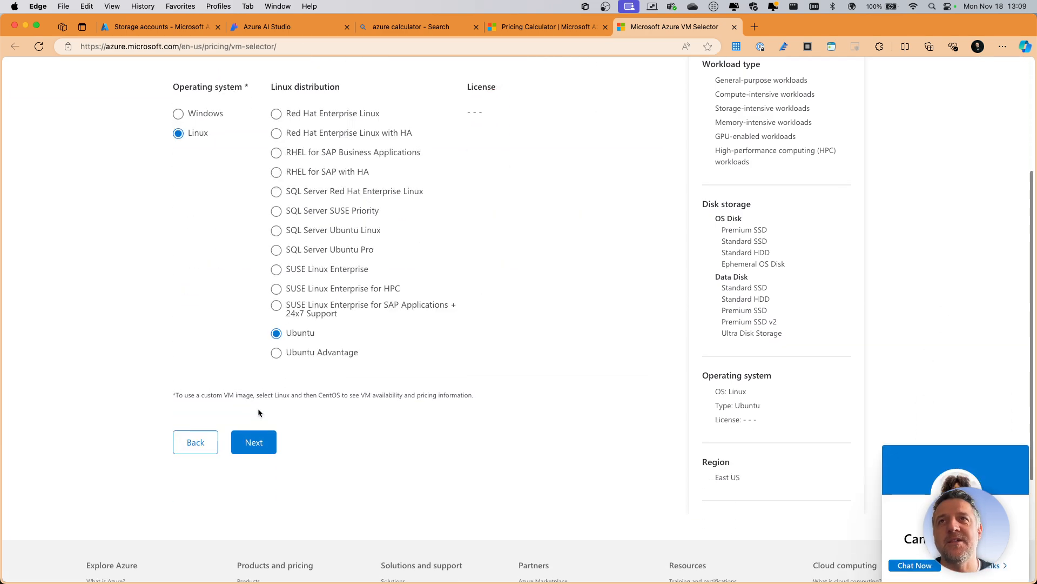
pyautogui.click(199, 251)
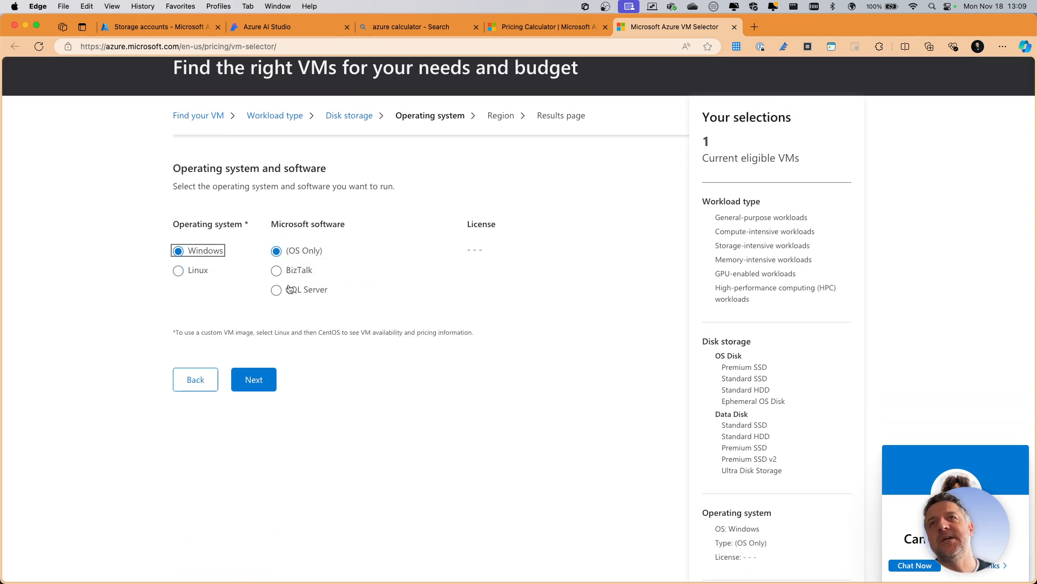
pyautogui.click(251, 372)
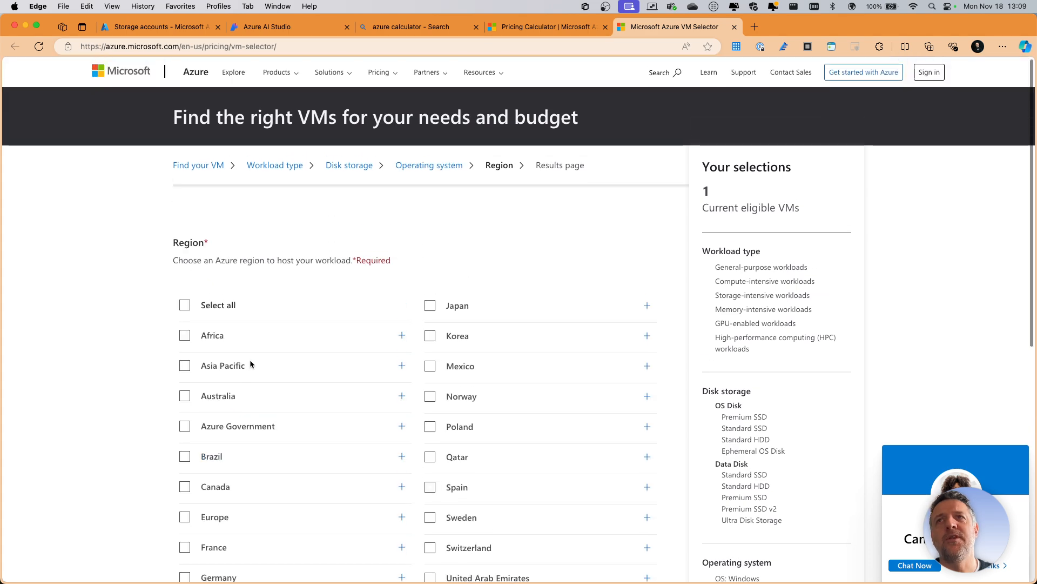
# - Check the available United States regions, keep East US as the hosting region, and show the recommended virtual machine
pyautogui.scroll(-6, 299, 330)
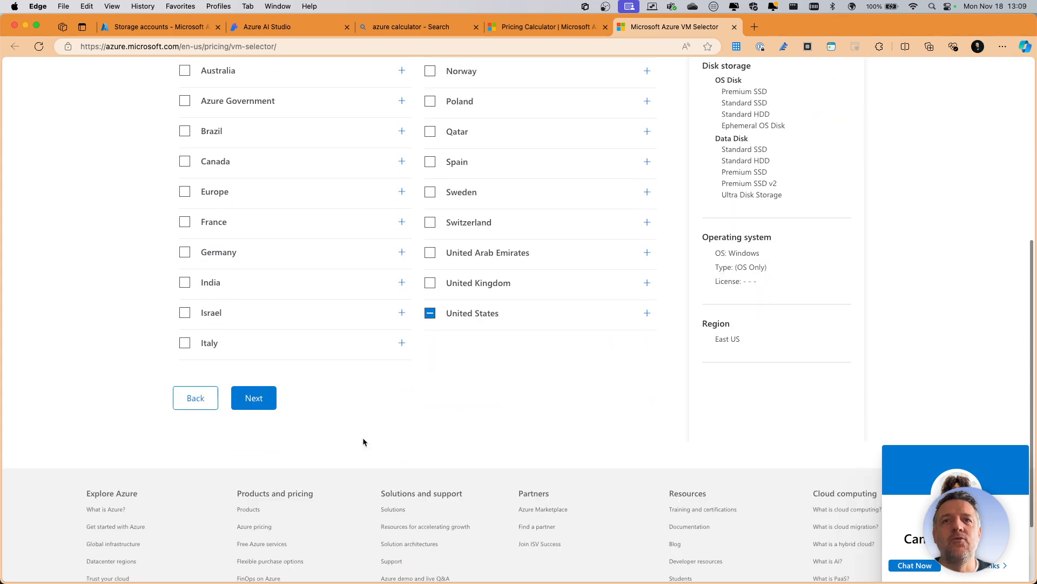
pyautogui.scroll(3, 446, 330)
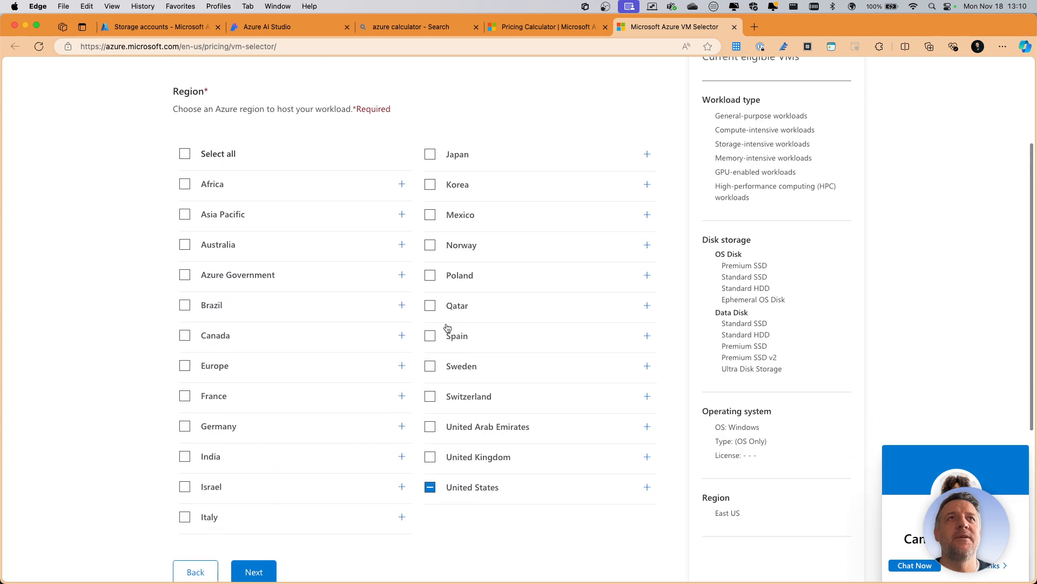
pyautogui.click(647, 457)
pyautogui.scroll(-5, 486, 439)
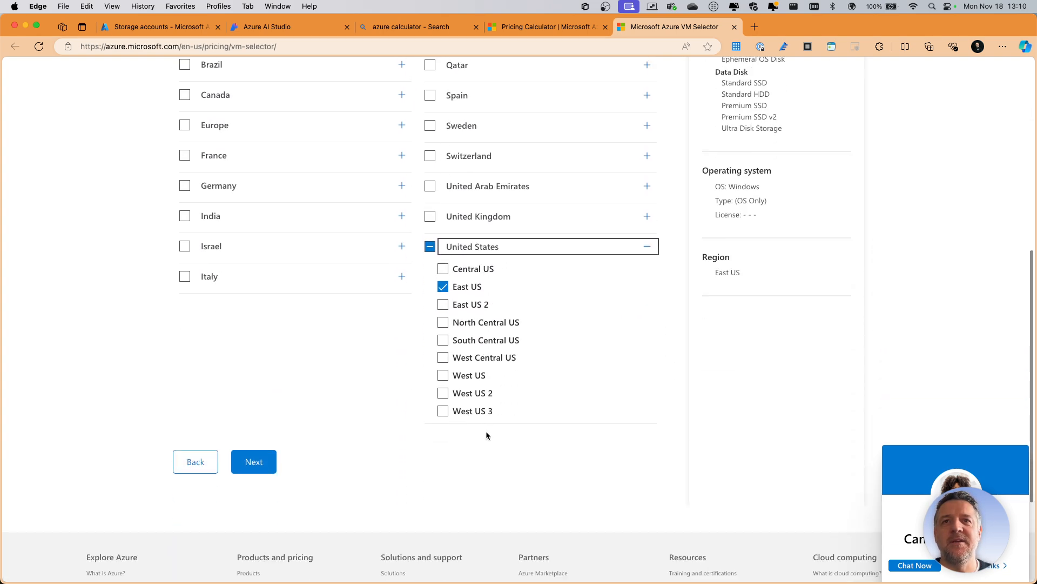
pyautogui.click(265, 404)
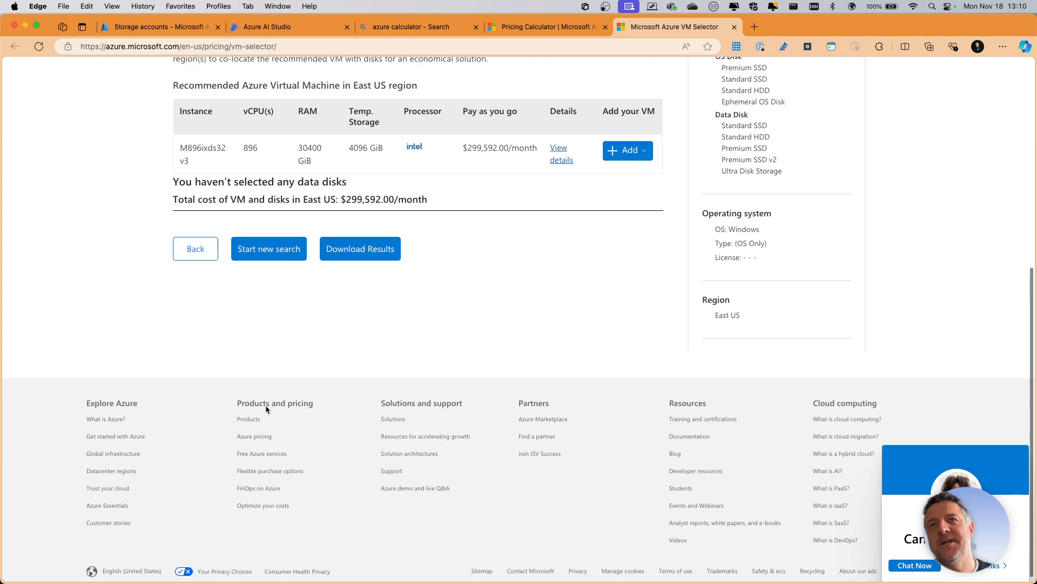
# - Try to add the recommended M896ixds32 v3 virtual machine to the pricing calculator
pyautogui.scroll(-3, 355, 351)
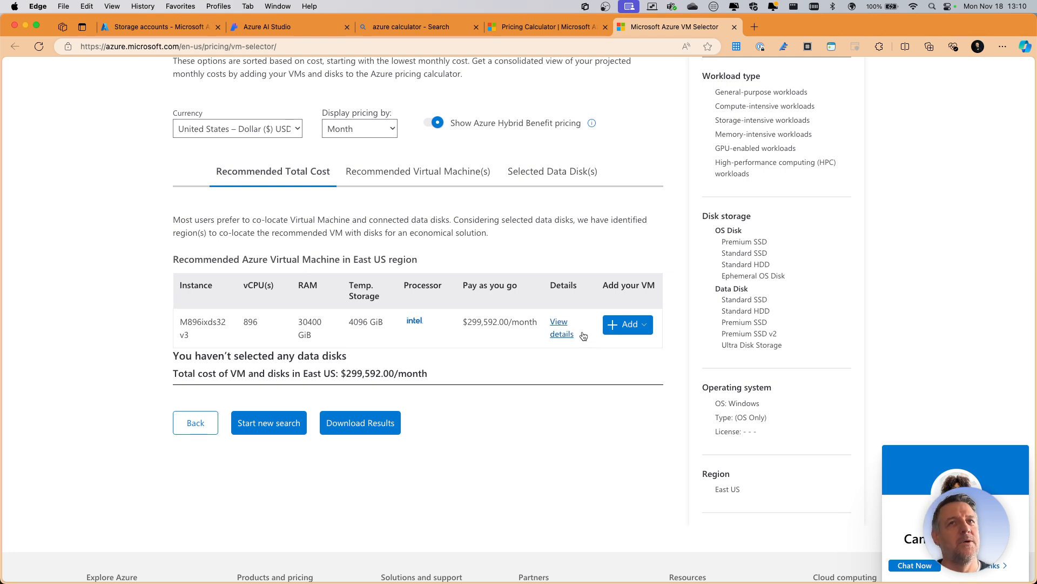
pyautogui.click(619, 326)
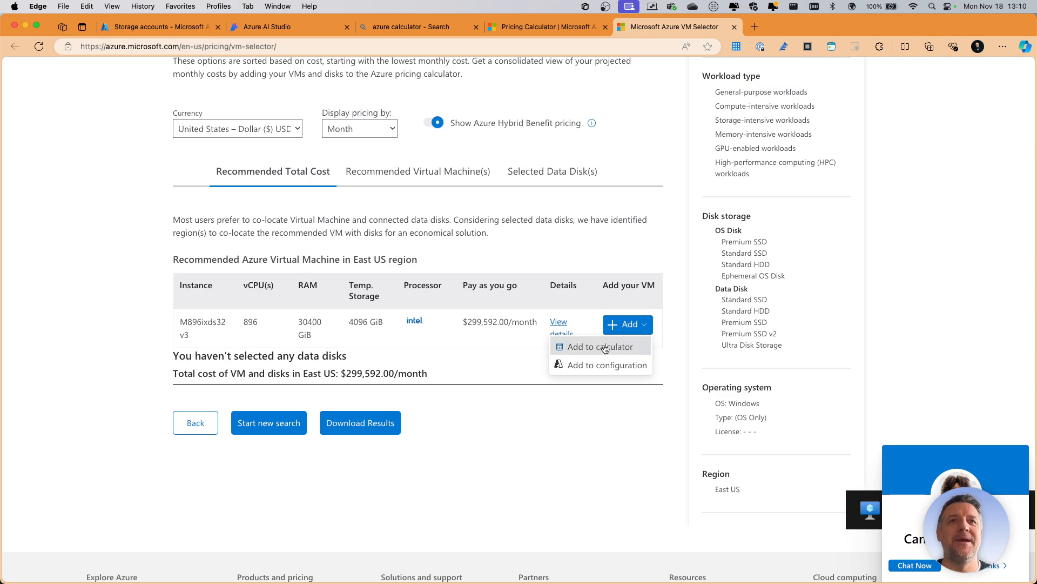
pyautogui.click(616, 346)
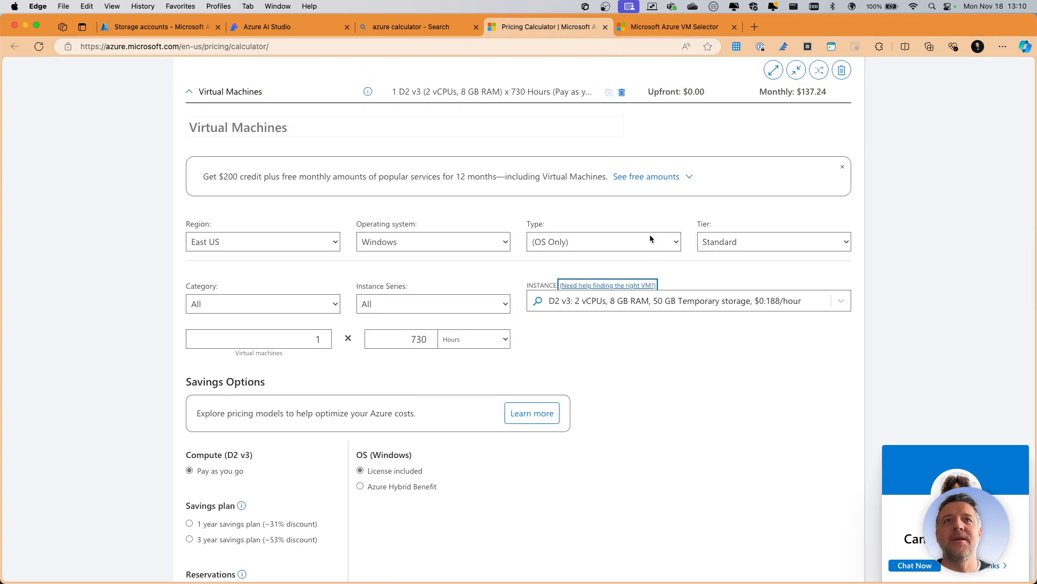
pyautogui.click(675, 27)
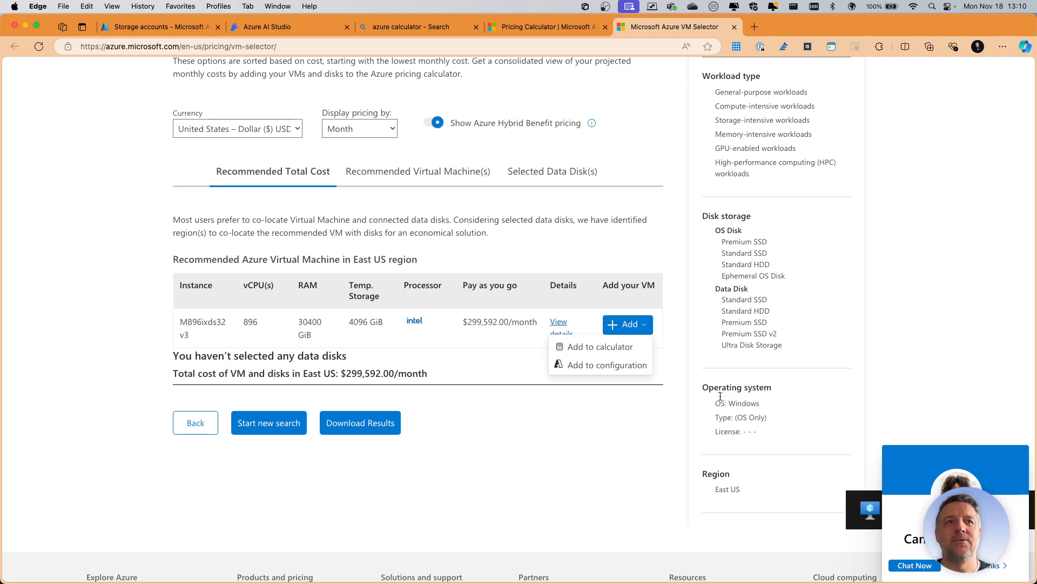
# - Decline the help chat offer and add the M896ixds32 v3 virtual machine to the pricing calculator
pyautogui.scroll(-5, 912, 361)
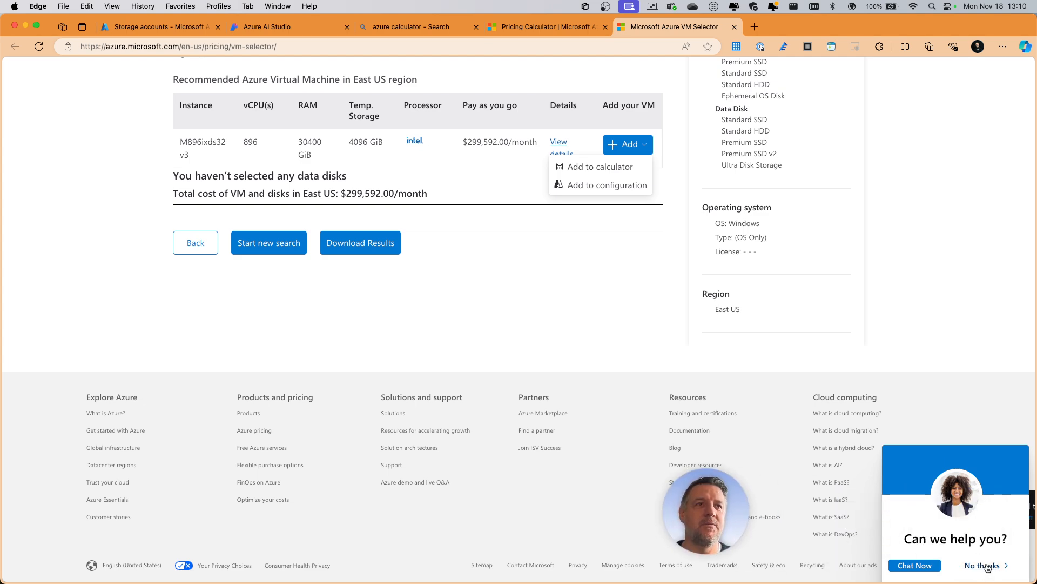
pyautogui.click(984, 573)
pyautogui.click(643, 144)
pyautogui.click(600, 167)
pyautogui.click(912, 516)
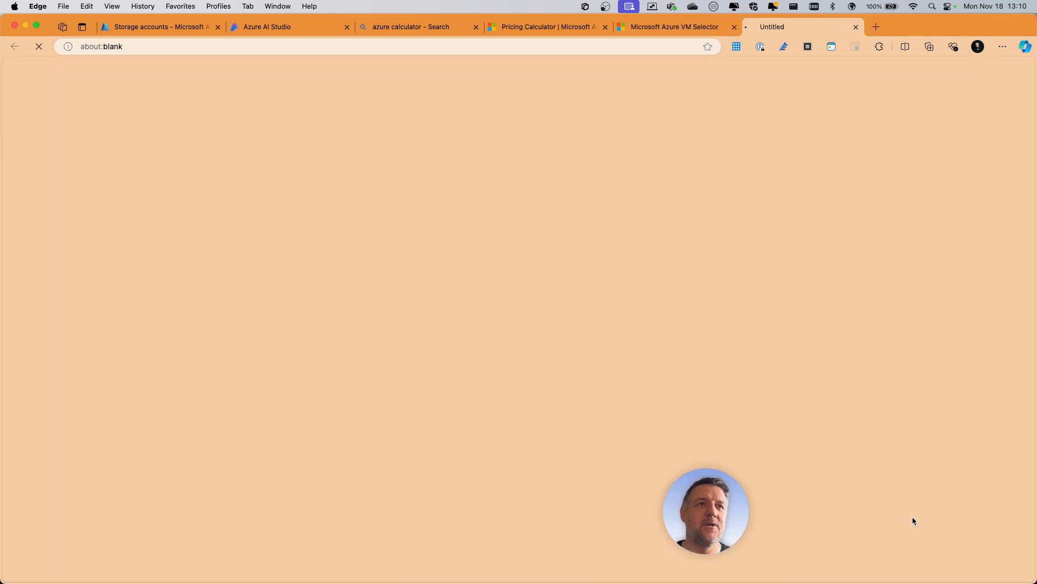
# - Examine the virtual machine entries and their monthly costs in the estimate
pyautogui.scroll(-13, 577, 247)
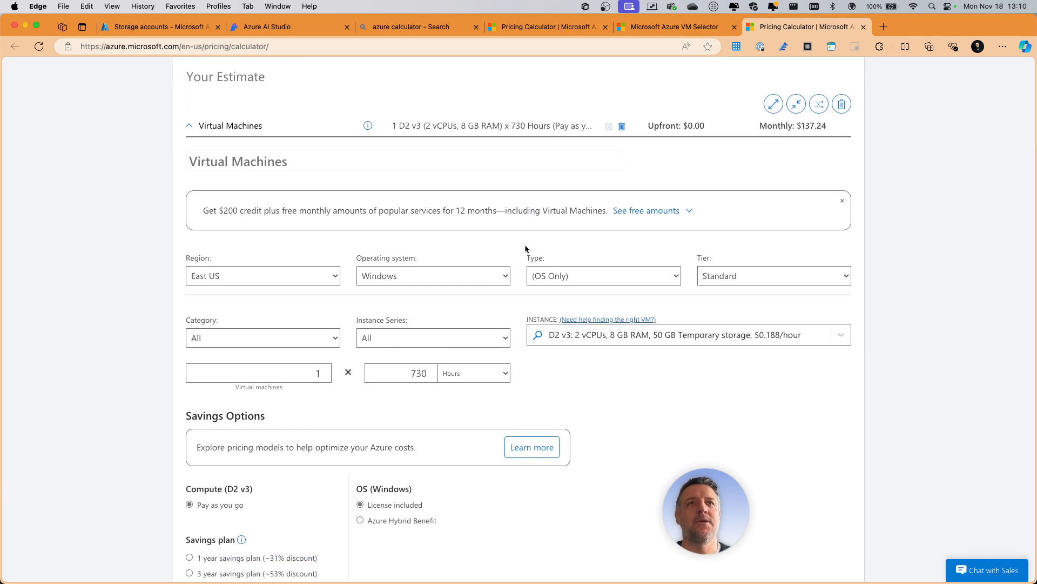
pyautogui.scroll(-3, 525, 246)
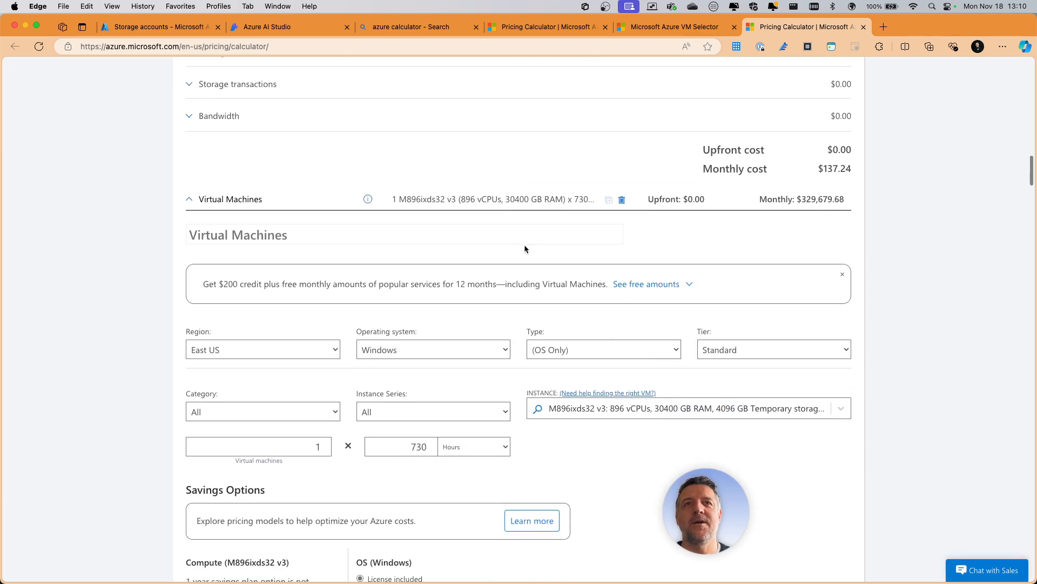
pyautogui.scroll(10, 604, 280)
pyautogui.scroll(-9, 604, 280)
pyautogui.scroll(6, 604, 282)
pyautogui.scroll(-11, 604, 282)
pyautogui.scroll(14, 604, 287)
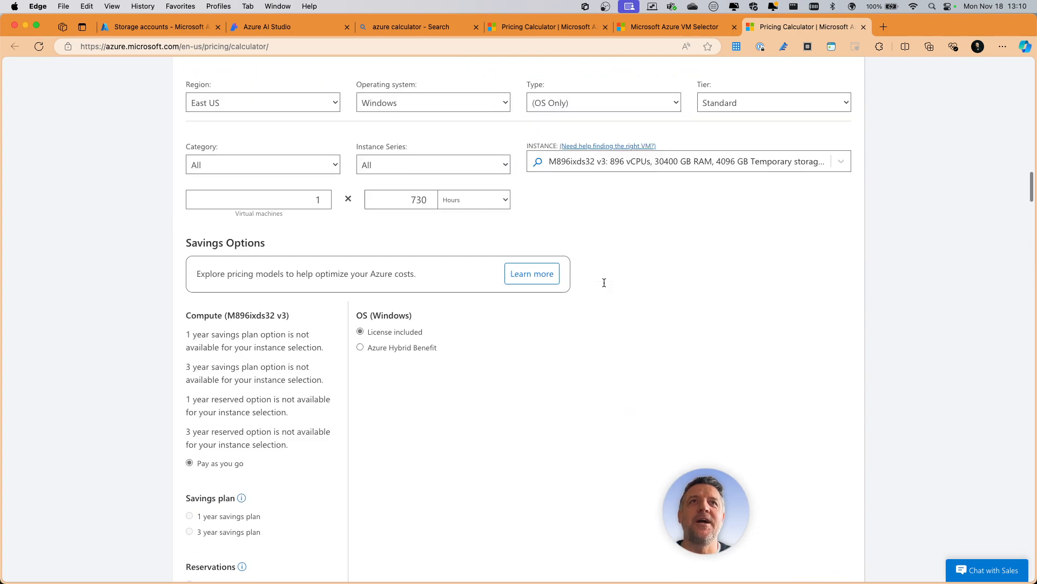
# - Delete the entire current estimate from the pricing calculator
pyautogui.scroll(8, 604, 283)
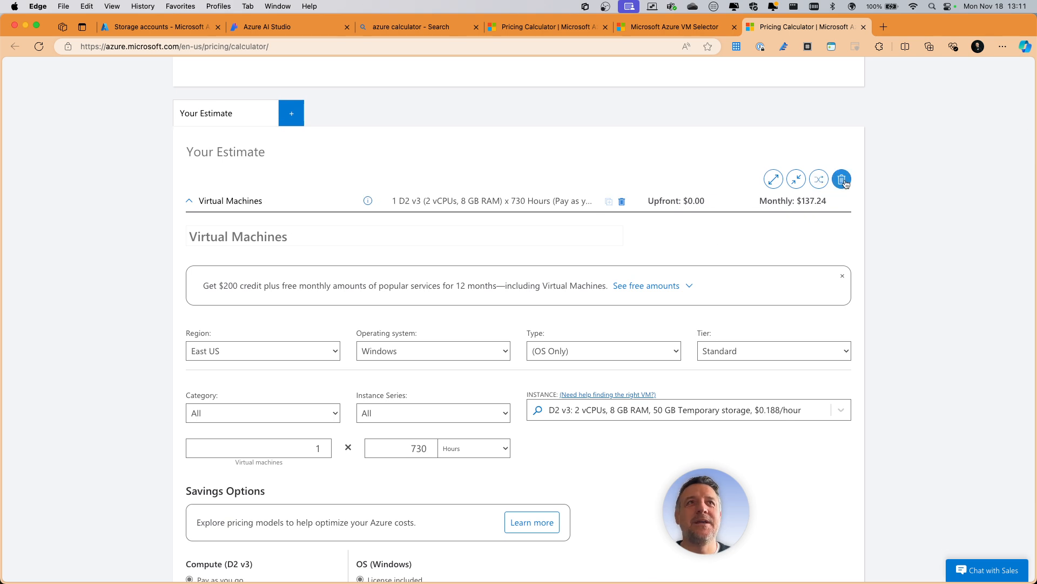
pyautogui.click(846, 184)
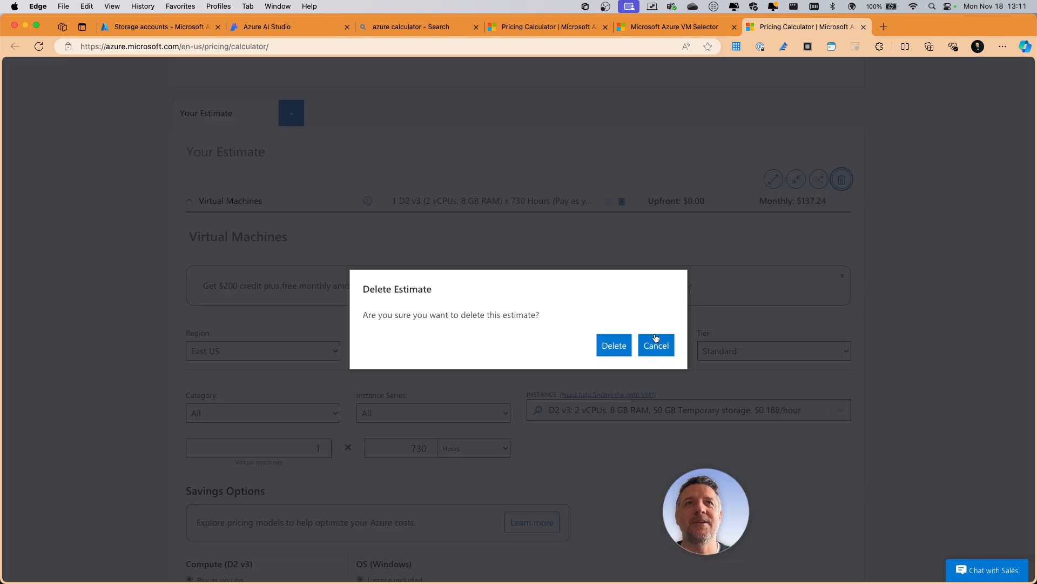
pyautogui.click(611, 347)
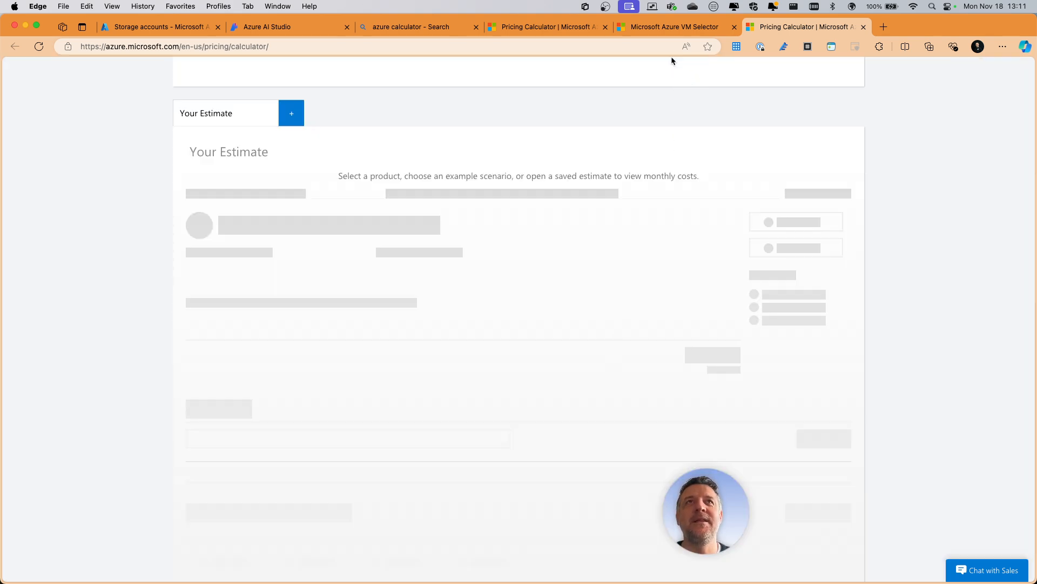
# - Return to the VM selector and add the M896ixds32 v3 to the emptied calculator estimate
pyautogui.click(674, 27)
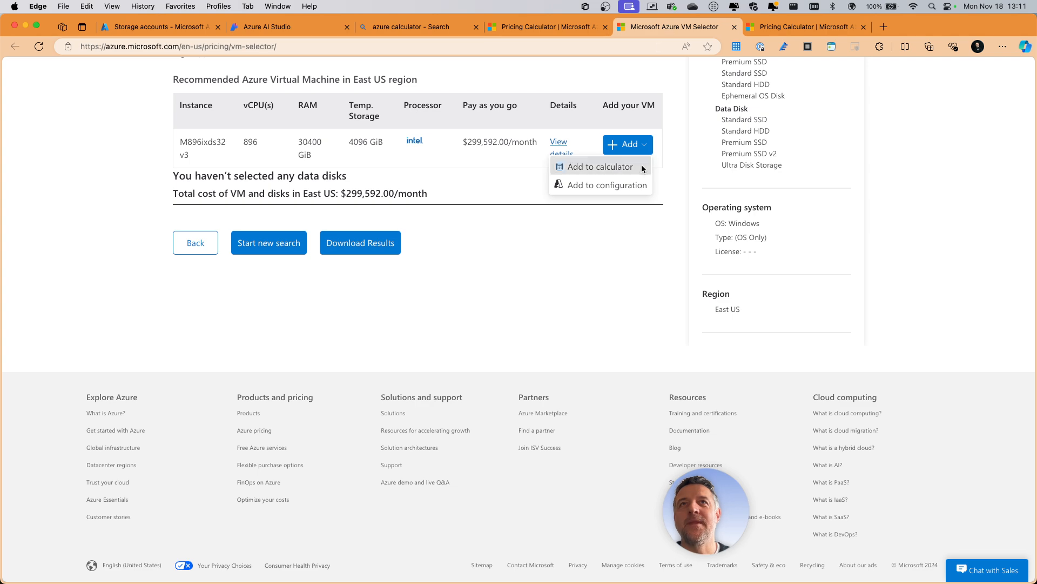
pyautogui.click(597, 168)
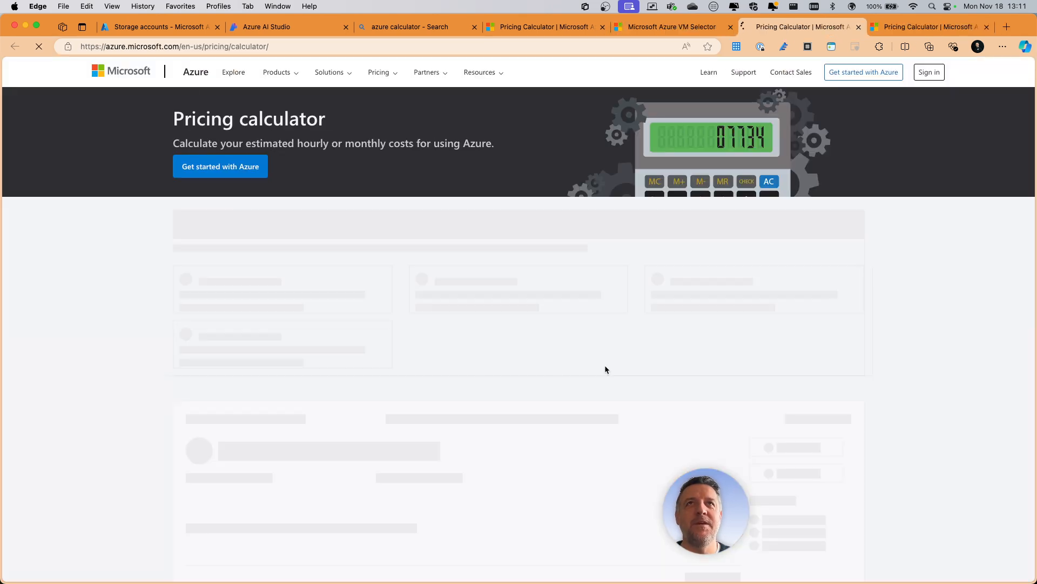
pyautogui.scroll(-4, 497, 206)
pyautogui.scroll(-13, 497, 206)
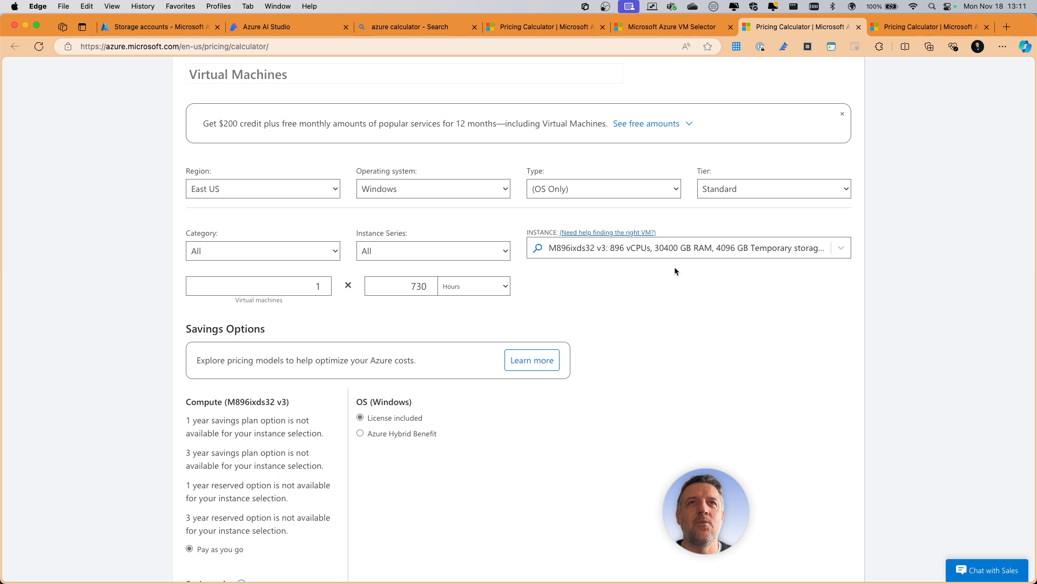
# - Examine the M896ixds32 v3 estimate, including its savings options, compute and Windows licence costs, and monthly total
pyautogui.scroll(-3, 627, 280)
pyautogui.scroll(-8, 628, 281)
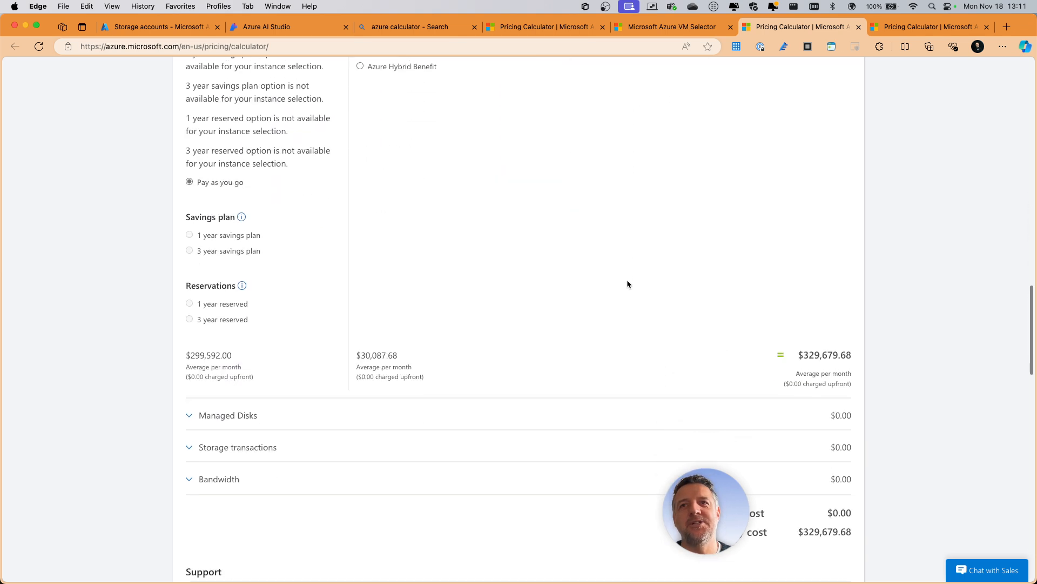
pyautogui.scroll(-3, 628, 283)
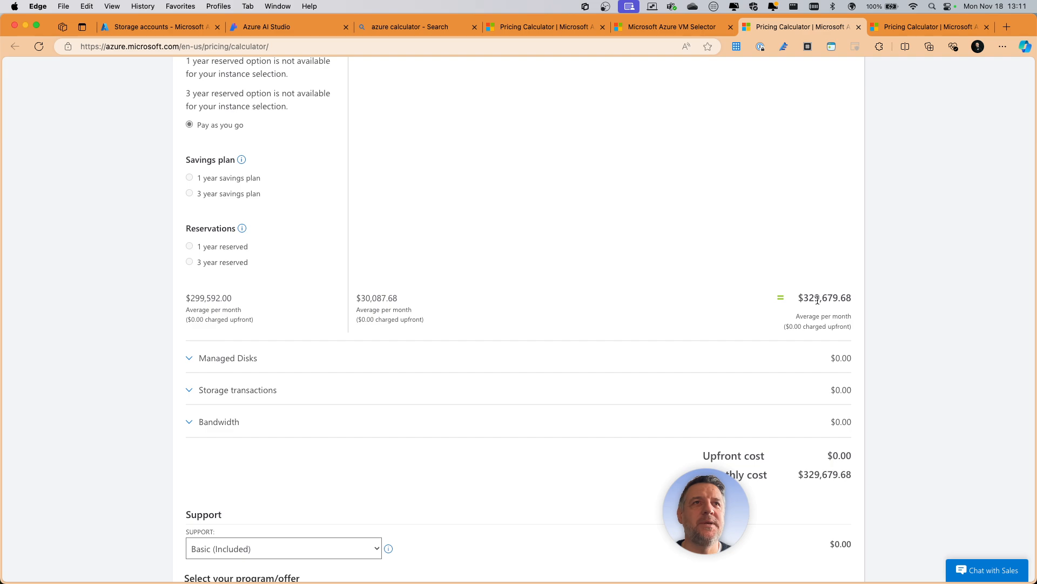
pyautogui.scroll(15, 584, 275)
pyautogui.scroll(-2, 583, 274)
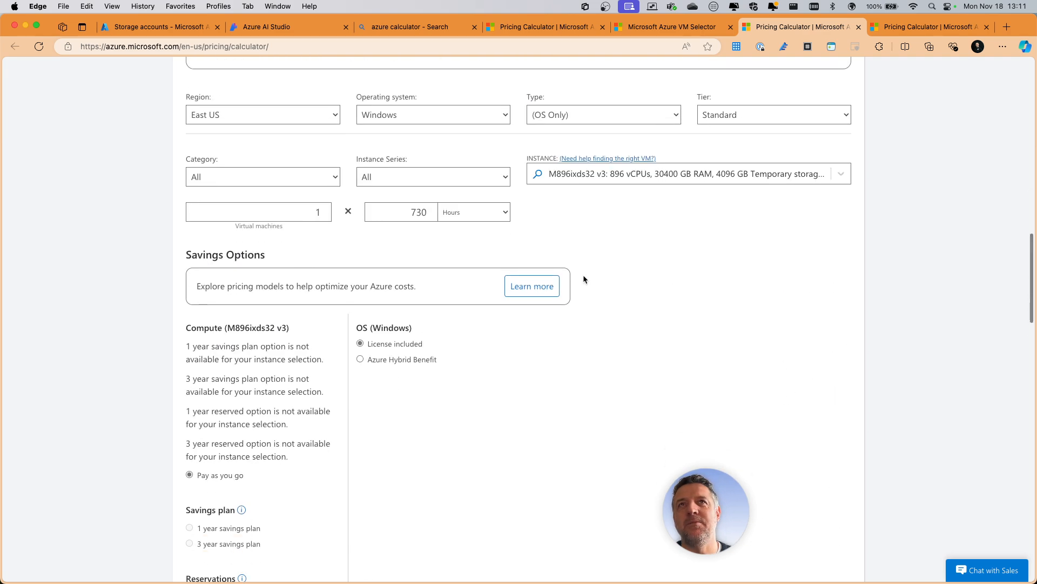
pyautogui.scroll(2, 582, 274)
pyautogui.scroll(-9, 753, 300)
pyautogui.scroll(-1, 666, 301)
pyautogui.scroll(-6, 622, 274)
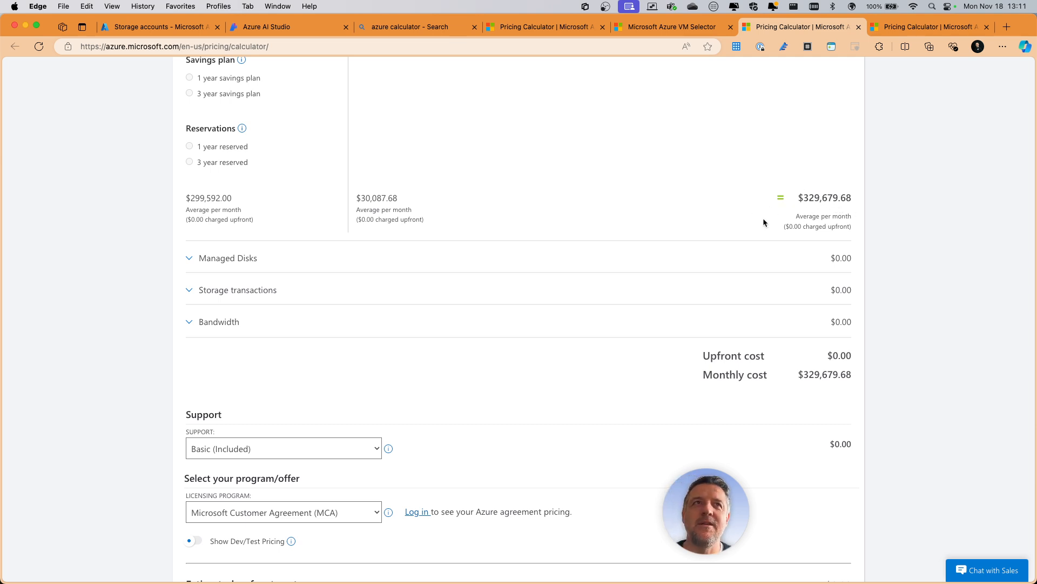
pyautogui.scroll(-1, 730, 222)
pyautogui.scroll(4, 731, 222)
pyautogui.scroll(9, 731, 227)
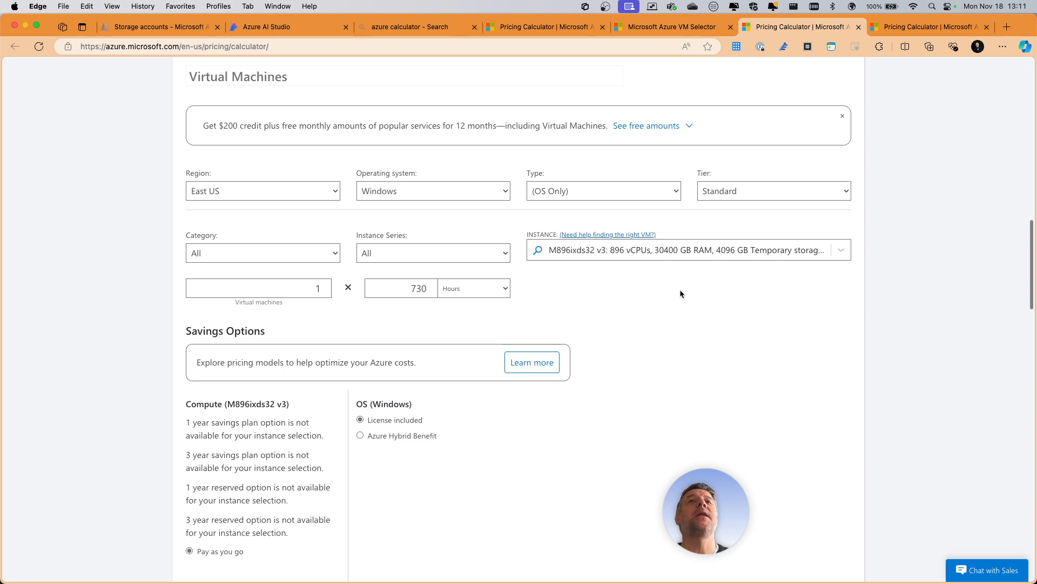
# - Set the virtual machine's usage to 1 hour and check the resulting cost
pyautogui.scroll(-1, 680, 331)
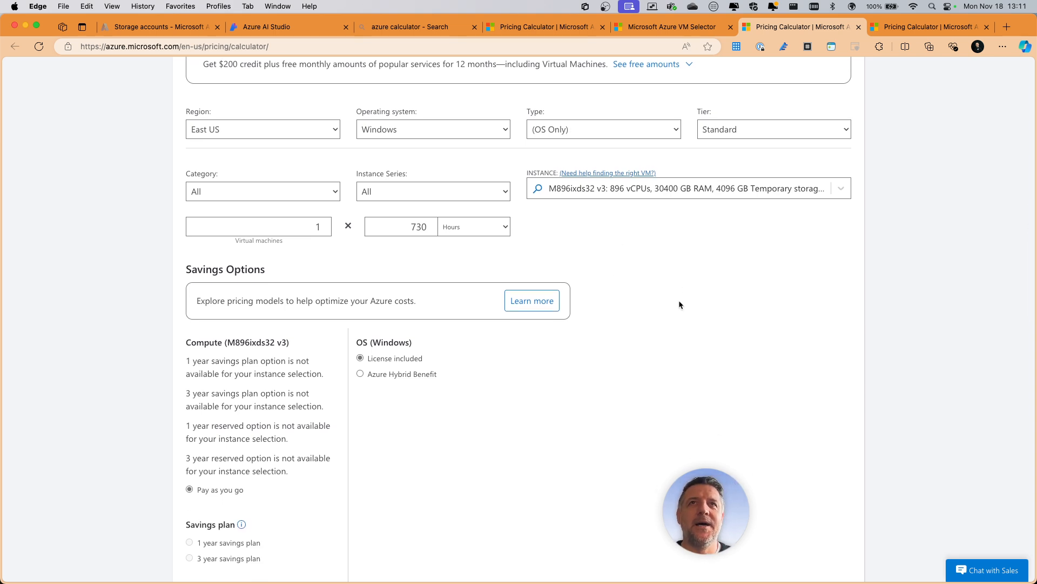
pyautogui.doubleClick(424, 227)
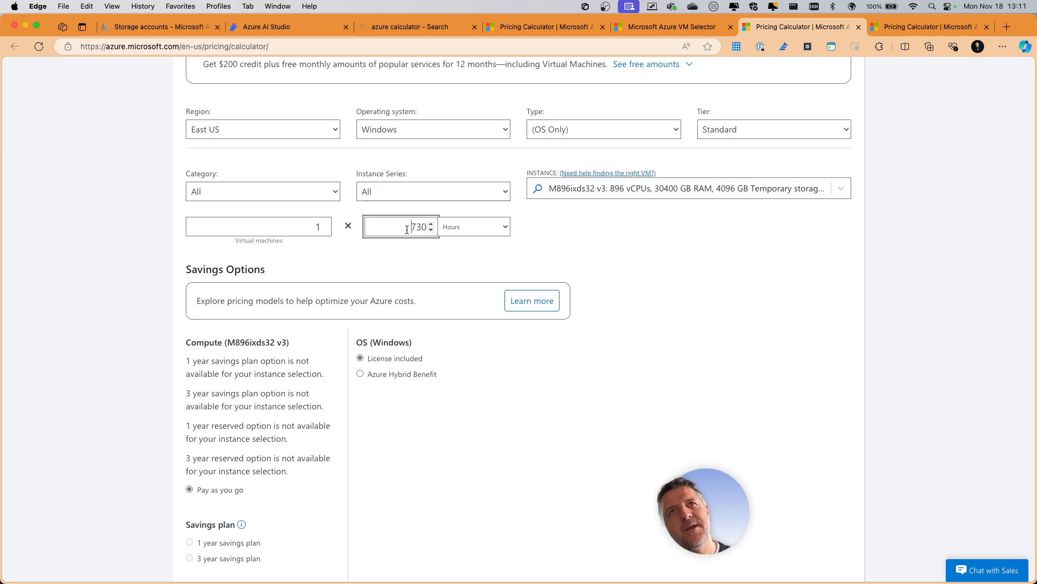
pyautogui.press('BackSpace')
pyautogui.write('1')
pyautogui.click(497, 257)
pyautogui.scroll(-5, 605, 258)
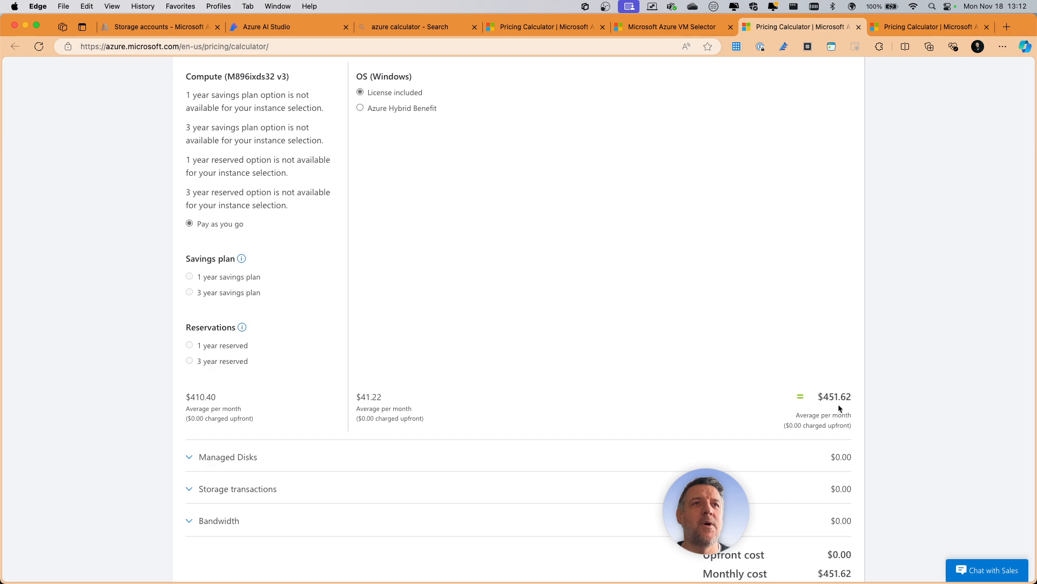
pyautogui.scroll(4, 832, 402)
pyautogui.click(642, 138)
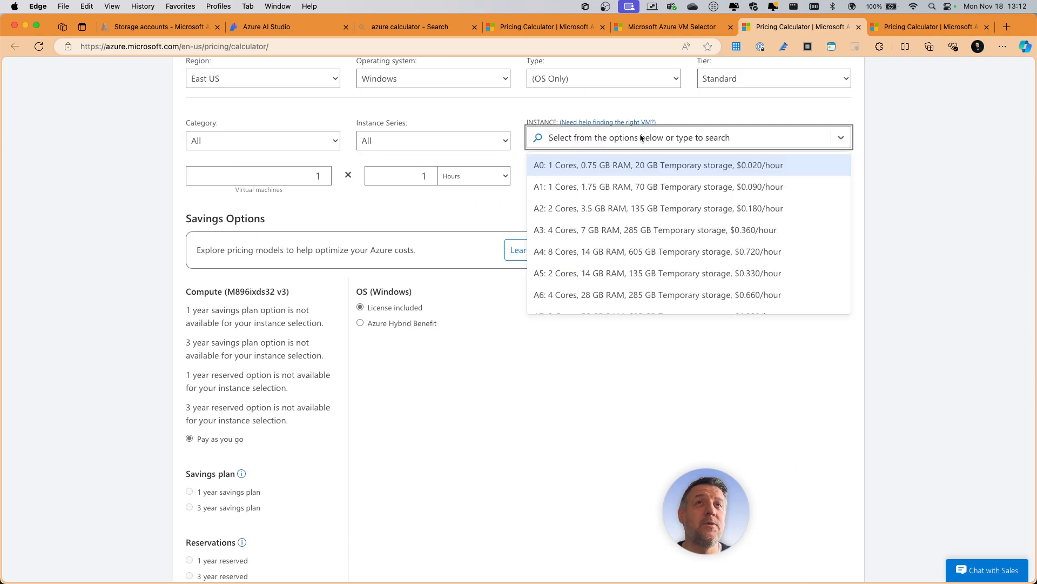
pyautogui.click(631, 437)
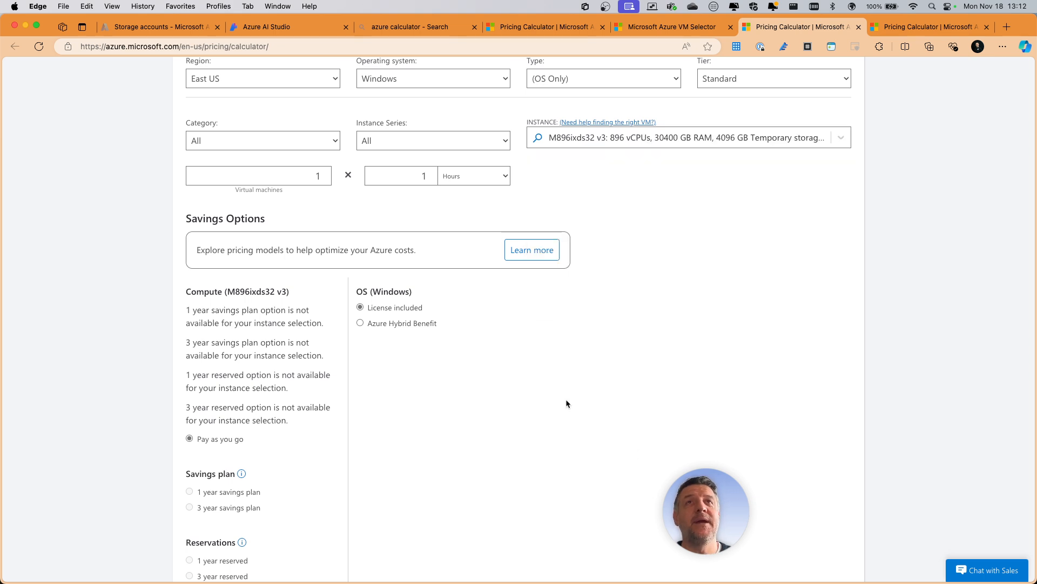
# - Set the virtual machine's usage to 1 month and review the estimated monthly cost
pyautogui.scroll(1, 535, 394)
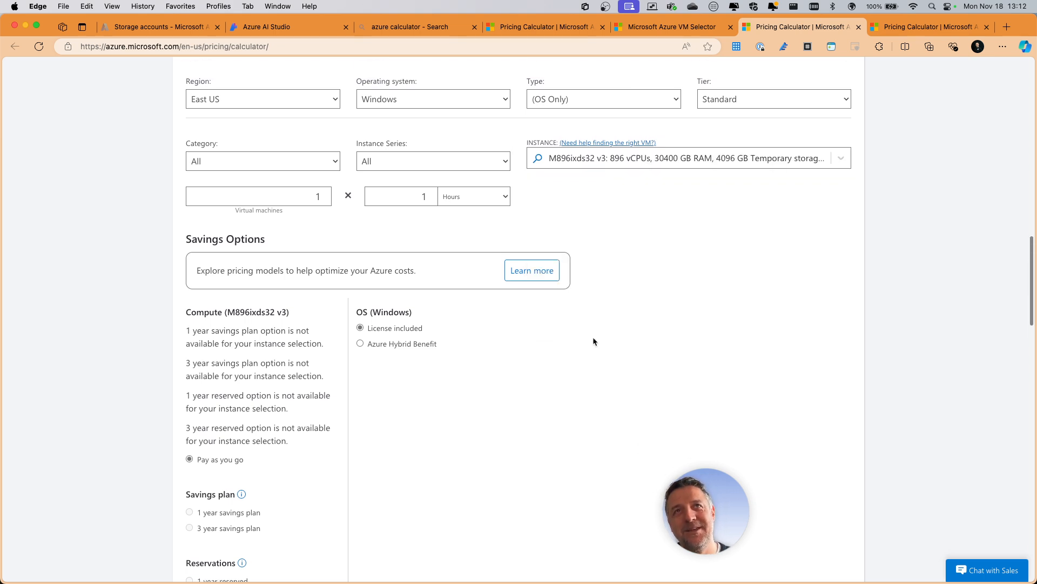
pyautogui.click(430, 200)
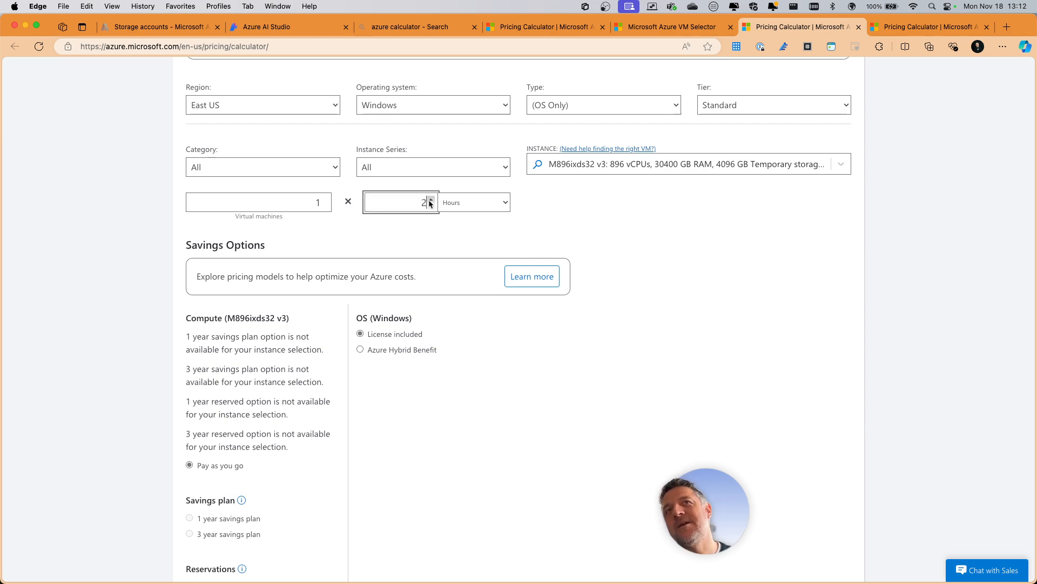
pyautogui.click(470, 202)
pyautogui.click(456, 226)
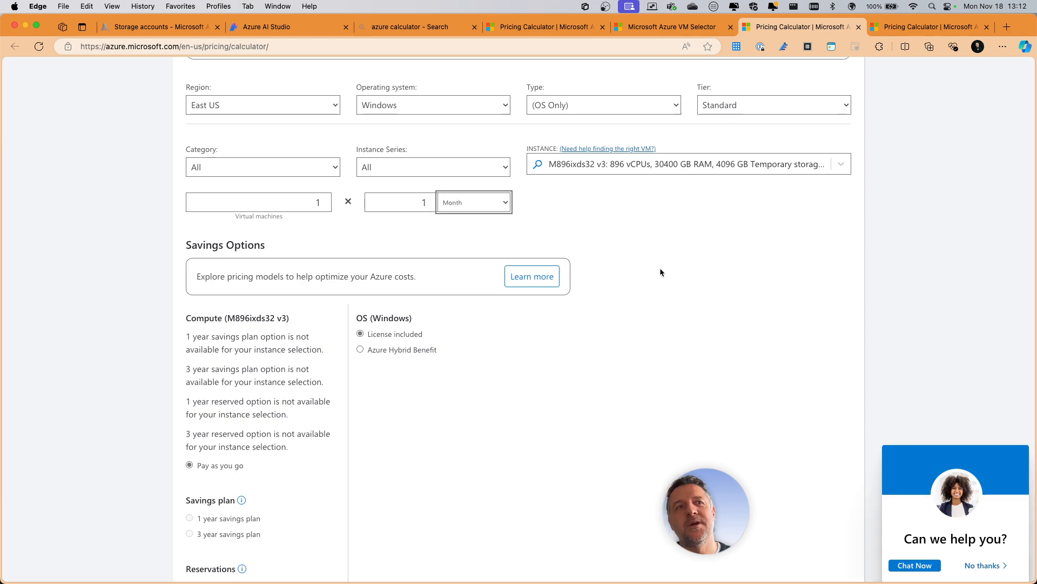
pyautogui.scroll(-10, 690, 331)
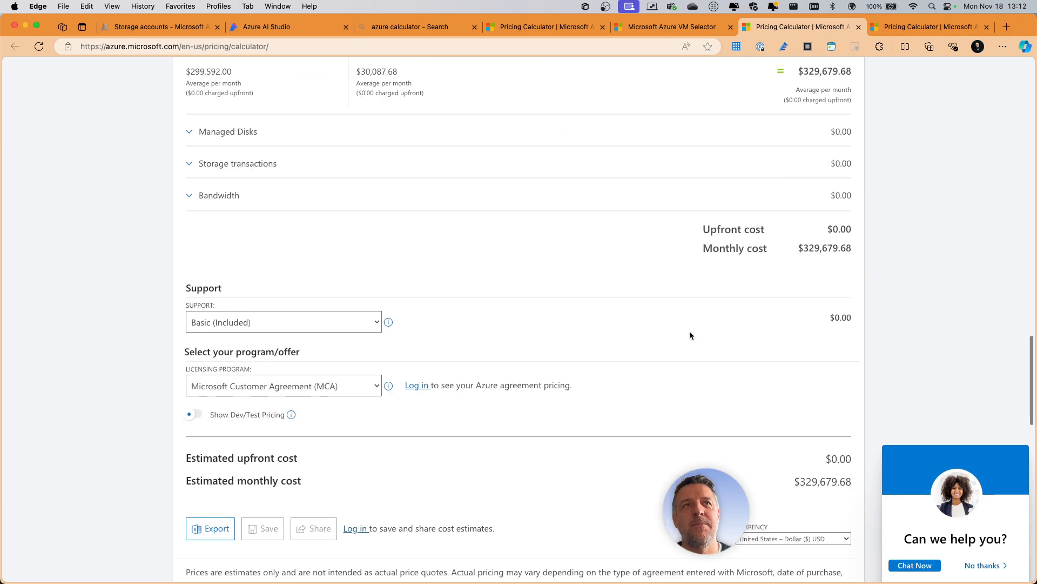
pyautogui.scroll(10, 691, 329)
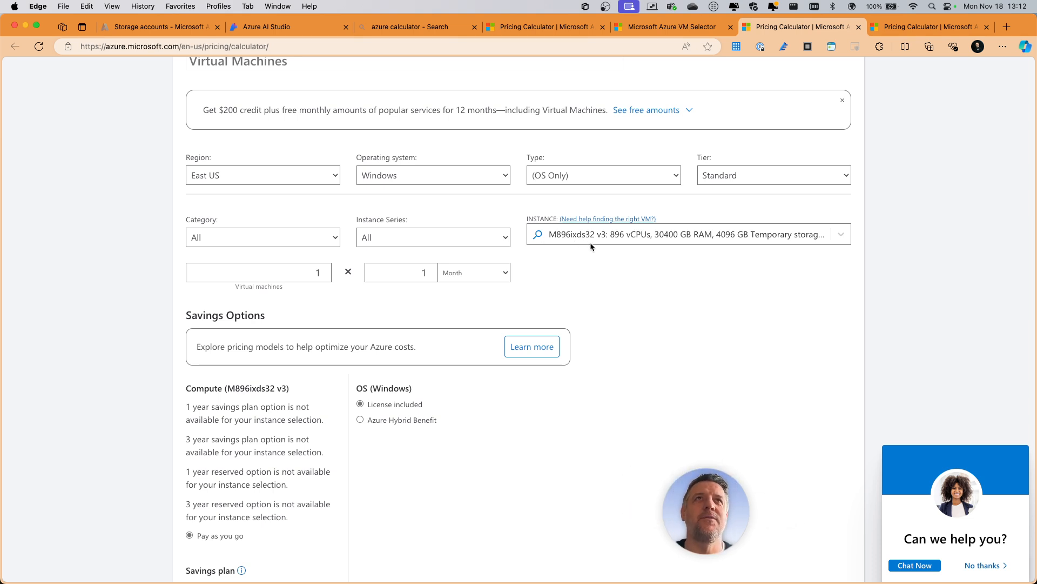
# - Return to the VM selector results and go back through the earlier pages to the VM's technical characteristics
pyautogui.click(648, 27)
pyautogui.scroll(5, 400, 173)
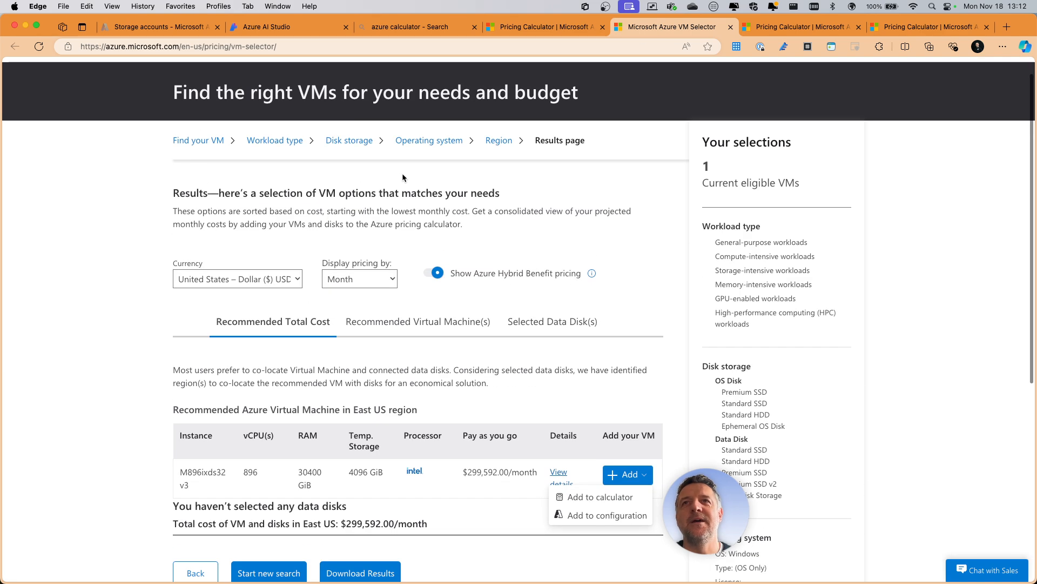
pyautogui.scroll(-4, 402, 177)
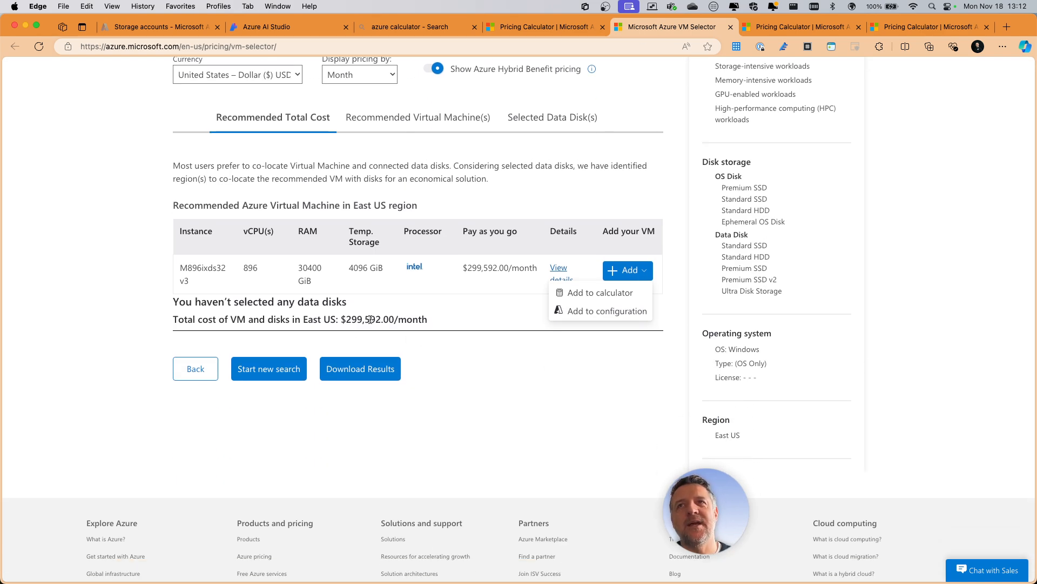
pyautogui.click(184, 374)
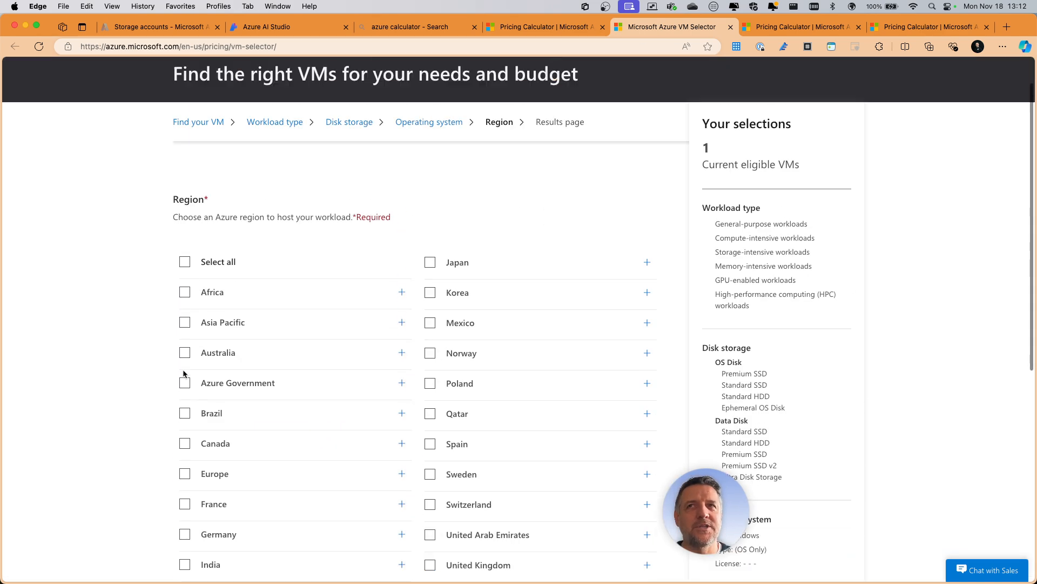
pyautogui.scroll(-4, 291, 410)
pyautogui.click(198, 489)
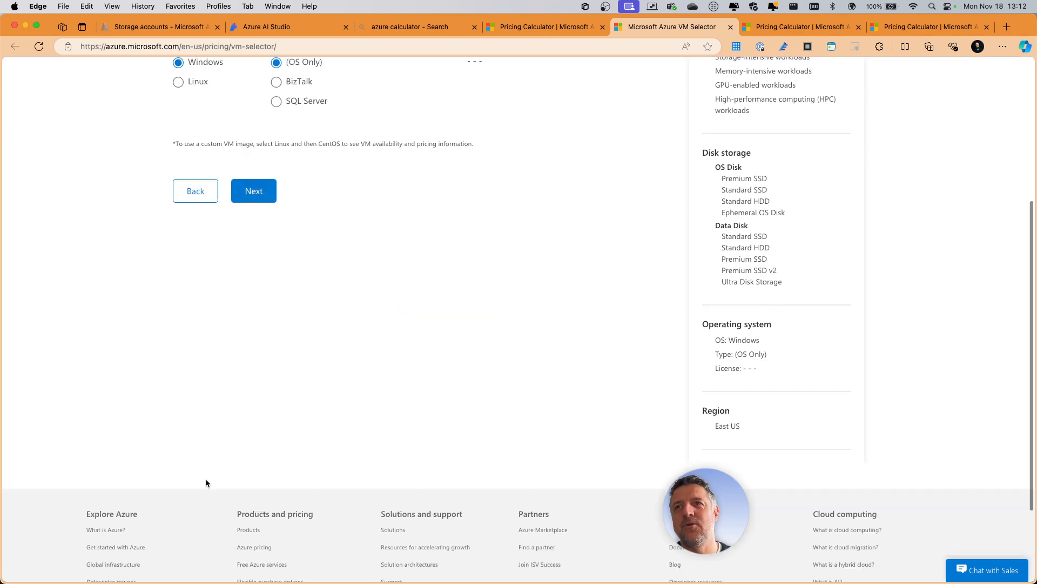
pyautogui.scroll(-5, 193, 525)
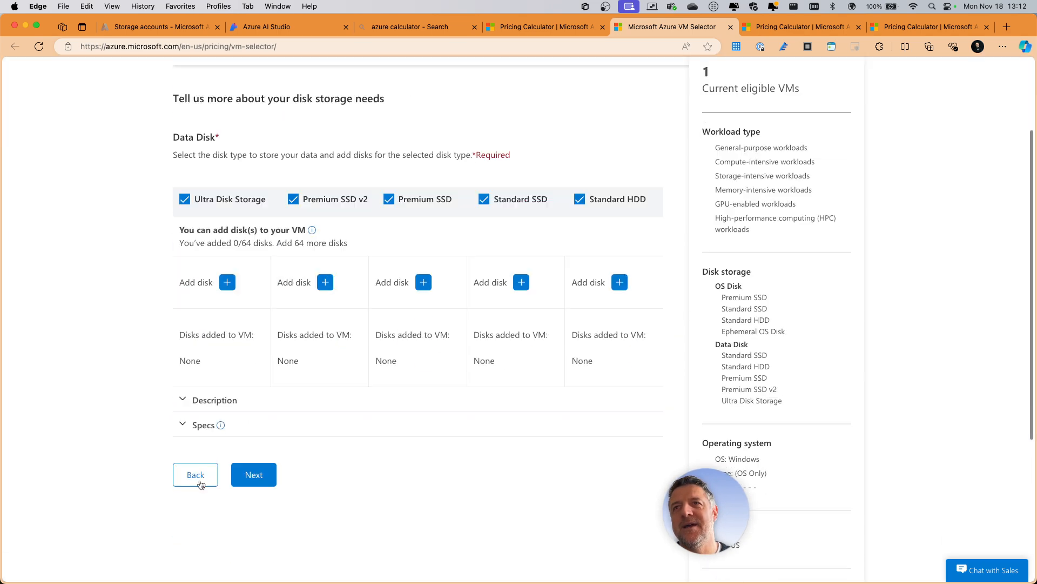
pyautogui.click(195, 355)
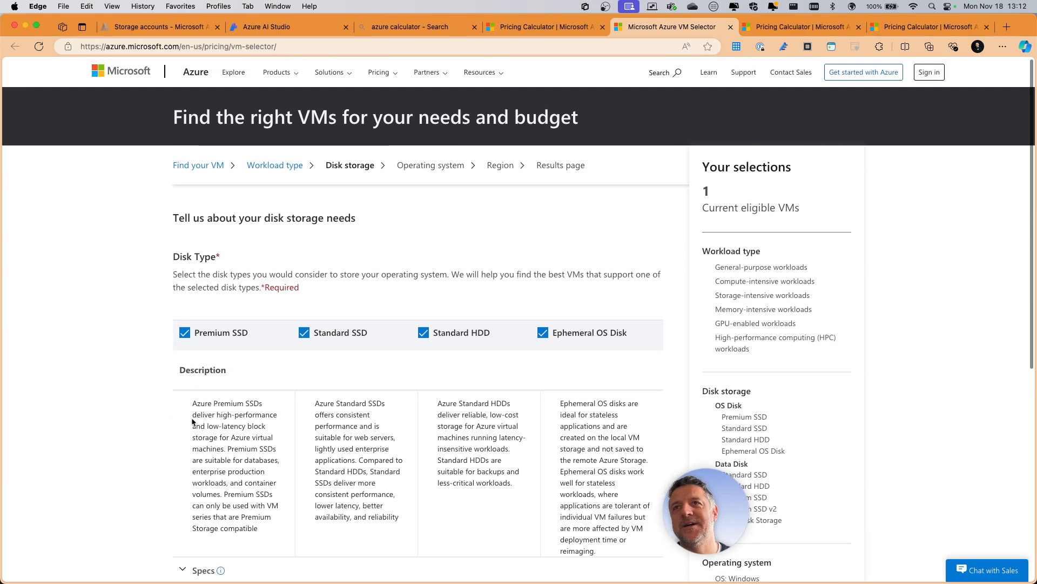
pyautogui.scroll(-4, 193, 421)
pyautogui.click(191, 411)
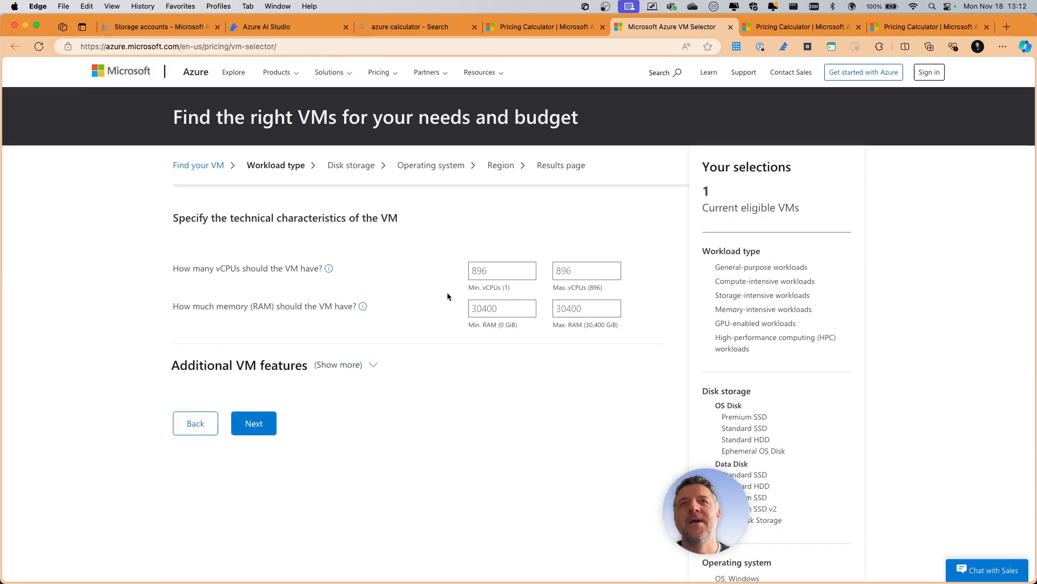
# - Set the VM's vCPU range to a minimum of 4 and a maximum of 16
pyautogui.click(494, 271)
pyautogui.doubleClick(494, 270)
pyautogui.write('4')
pyautogui.click(560, 271)
pyautogui.doubleClick(561, 271)
pyautogui.write('16')
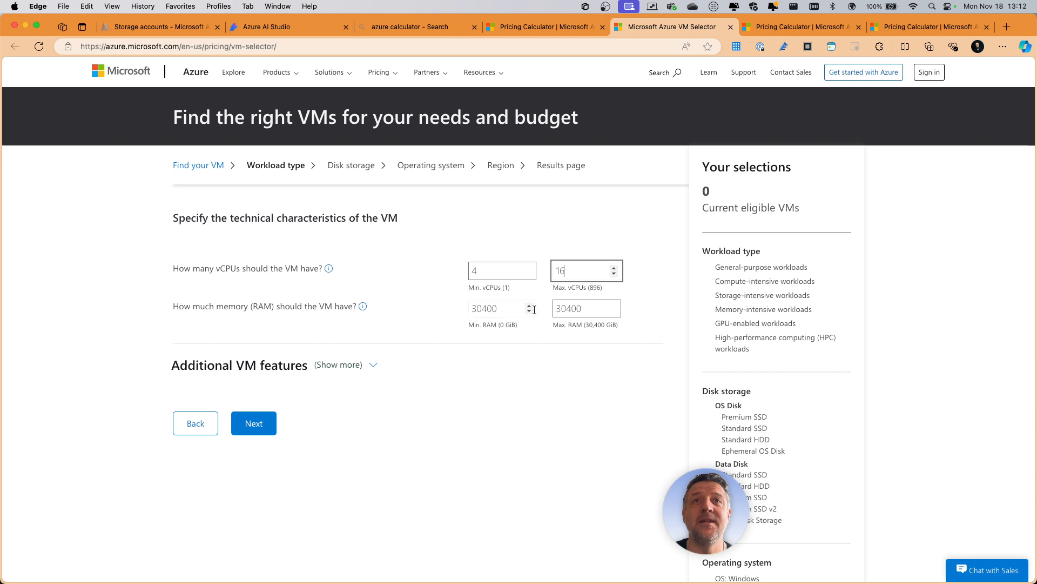
# - Set the VM's memory range to a minimum of 4 GiB and a maximum of 64 GiB
pyautogui.click(506, 308)
pyautogui.doubleClick(468, 310)
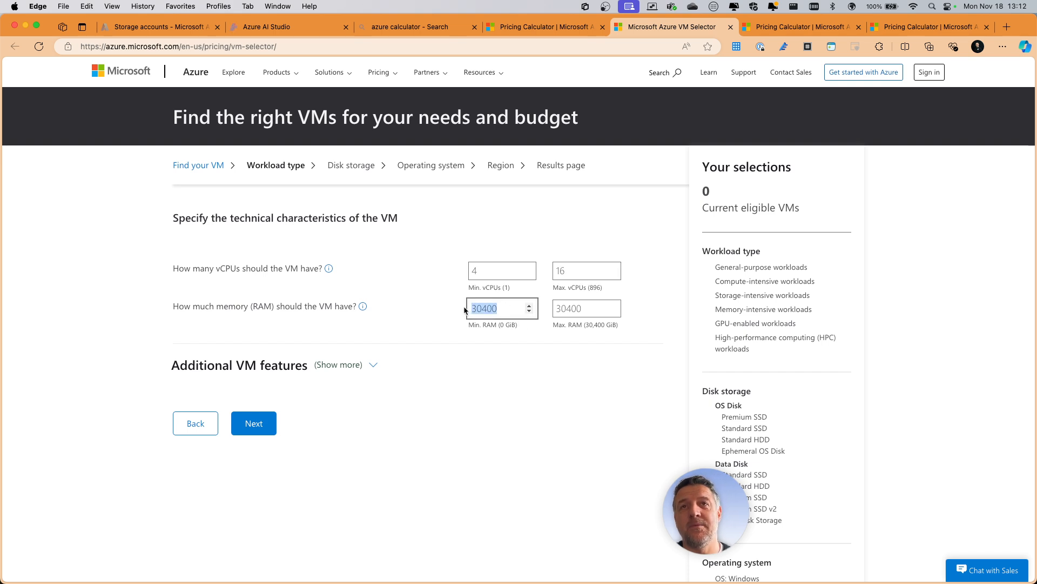
pyautogui.write('4')
pyautogui.click(557, 308)
pyautogui.doubleClick(588, 307)
pyautogui.write('64')
pyautogui.click(587, 373)
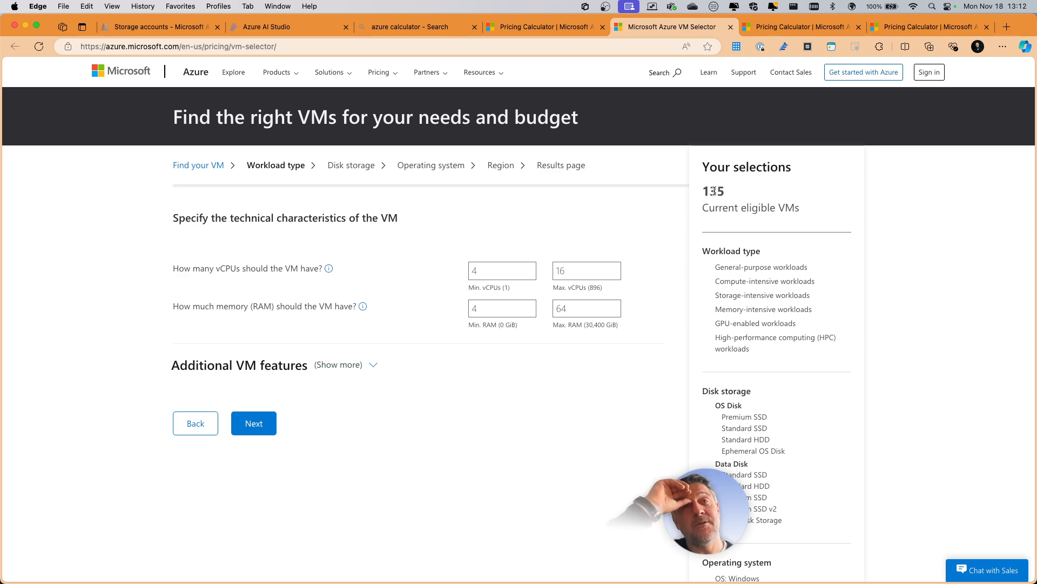
# - Show the additional VM features and require an Intel processor with GPU enabled set to Yes
pyautogui.scroll(-1, 413, 380)
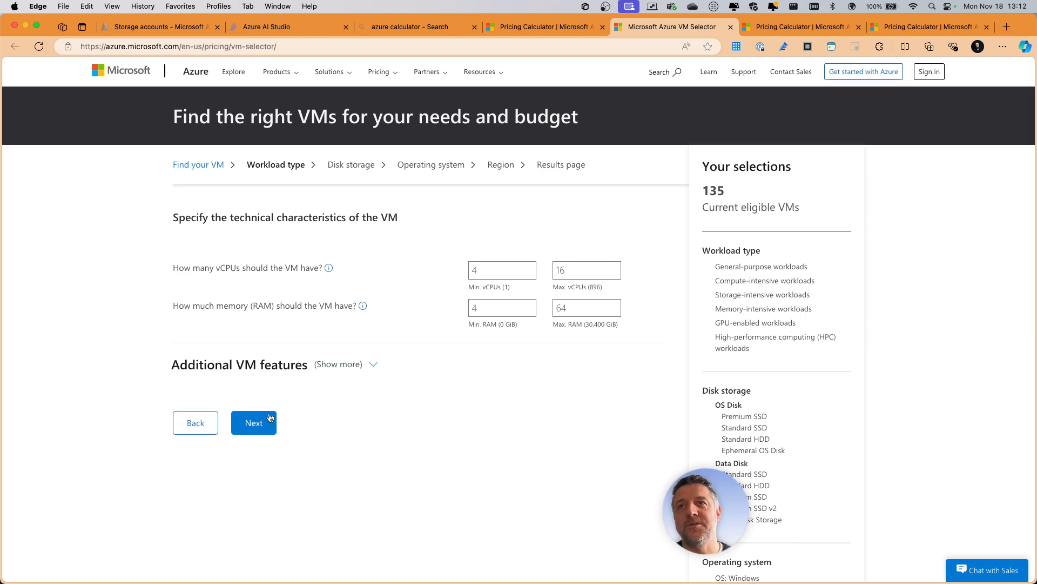
pyautogui.scroll(-3, 387, 361)
pyautogui.scroll(-3, 387, 361)
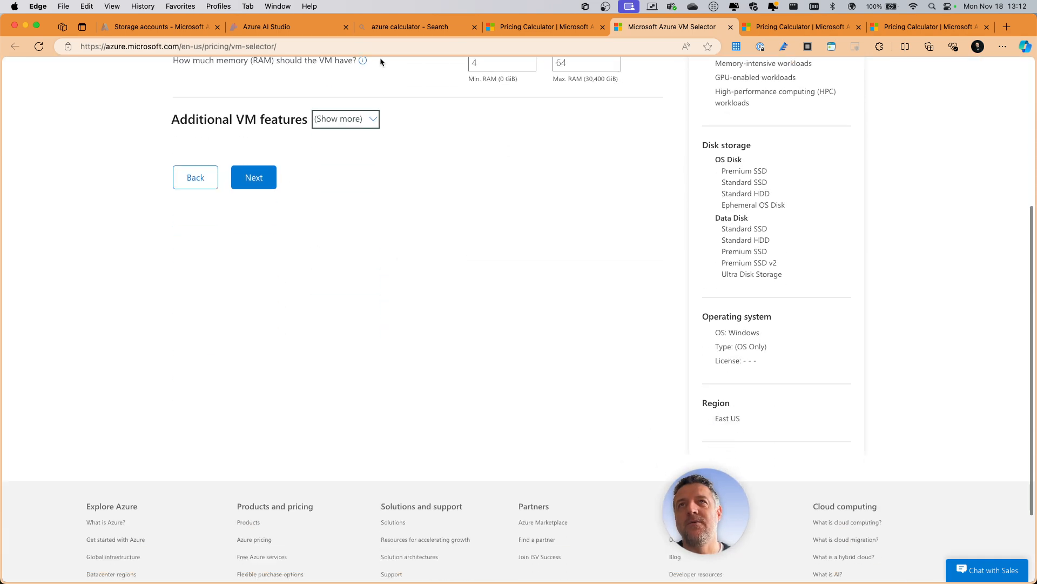
pyautogui.click(370, 118)
pyautogui.scroll(-1, 363, 157)
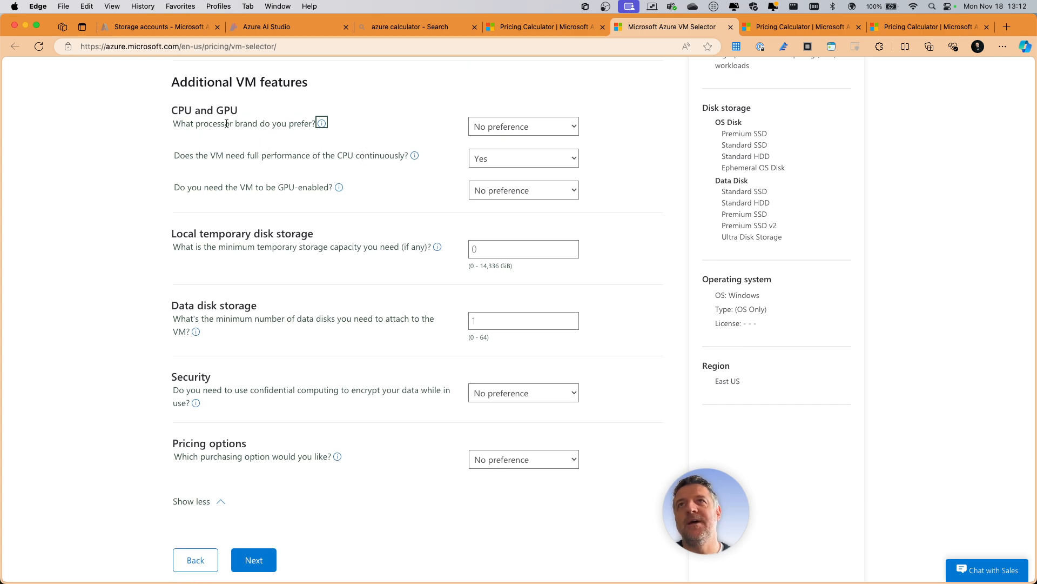
pyautogui.click(525, 127)
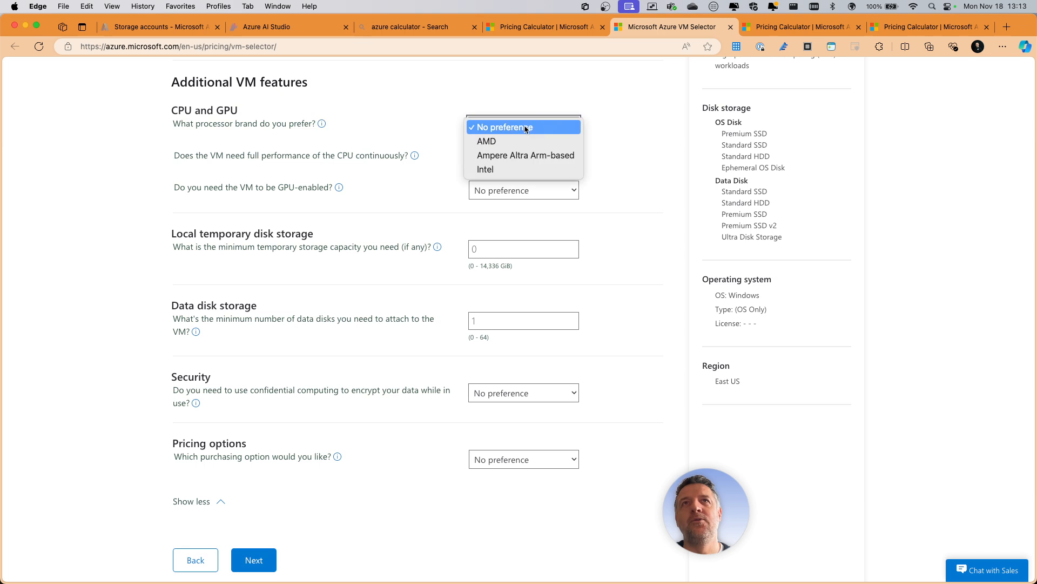
pyautogui.click(488, 168)
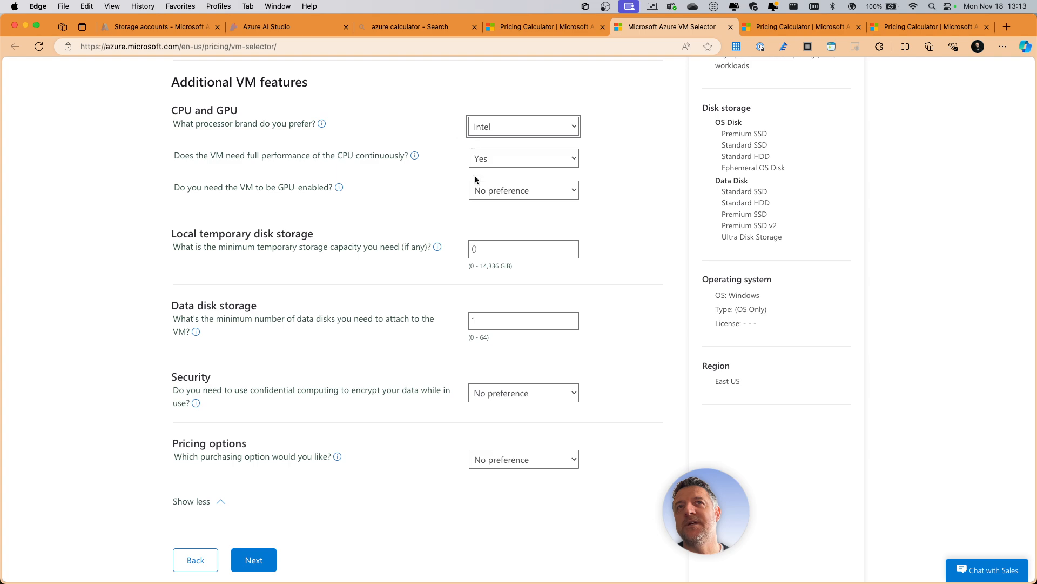
pyautogui.click(484, 189)
pyautogui.click(486, 203)
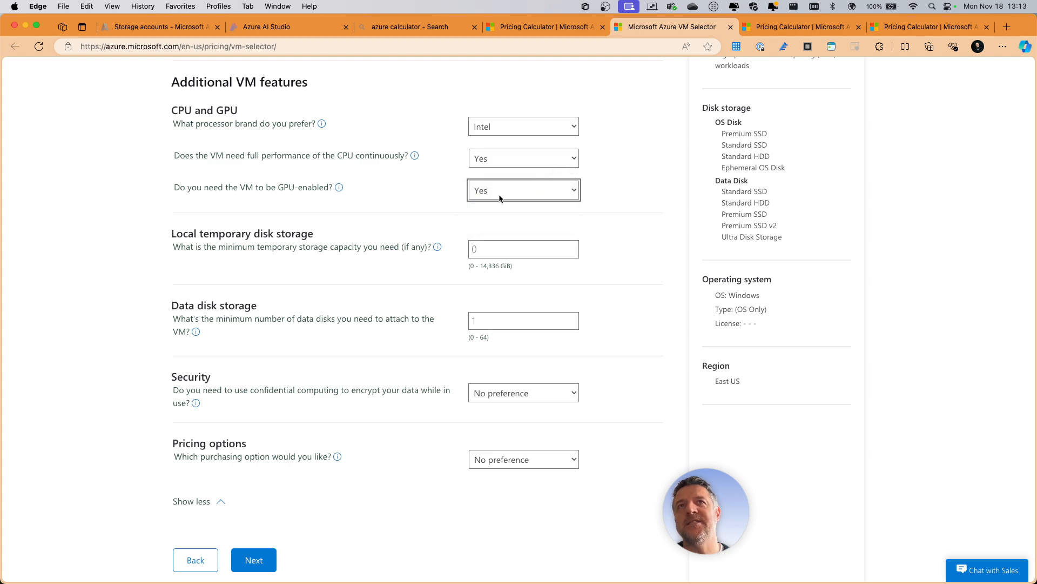
# - Compare the eligible VM count for Intel, AMD and Ampere Altra Arm-based processors, and reset the processor brand to No preference
pyautogui.scroll(-3, 355, 164)
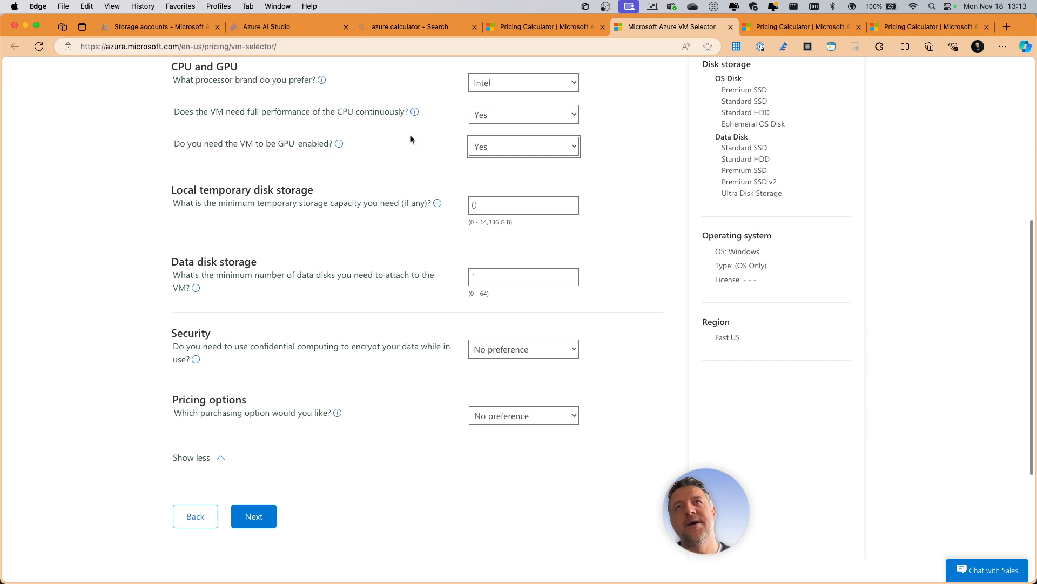
pyautogui.scroll(5, 378, 132)
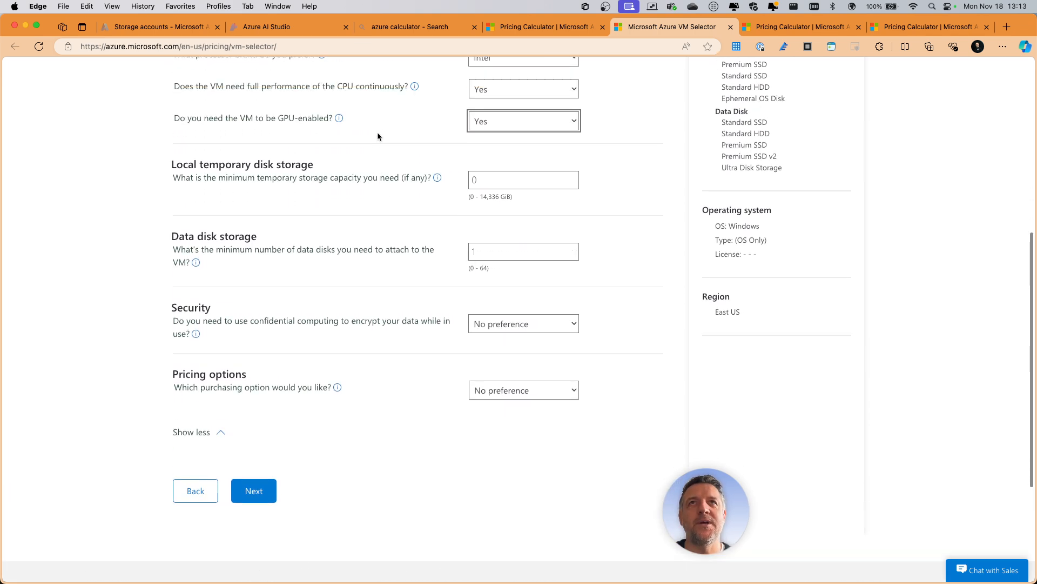
pyautogui.scroll(3, 386, 132)
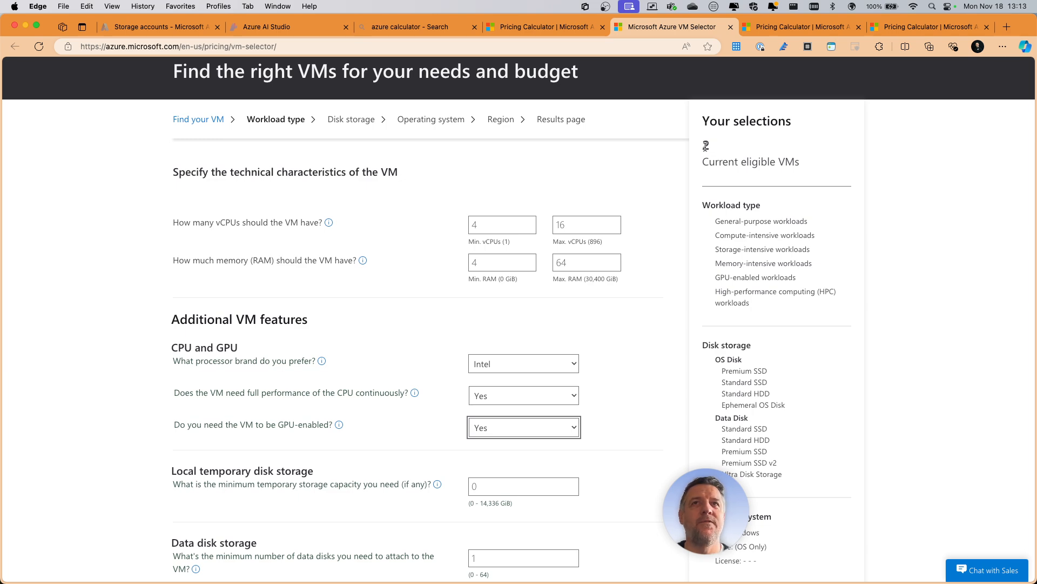
pyautogui.click(540, 363)
pyautogui.click(500, 342)
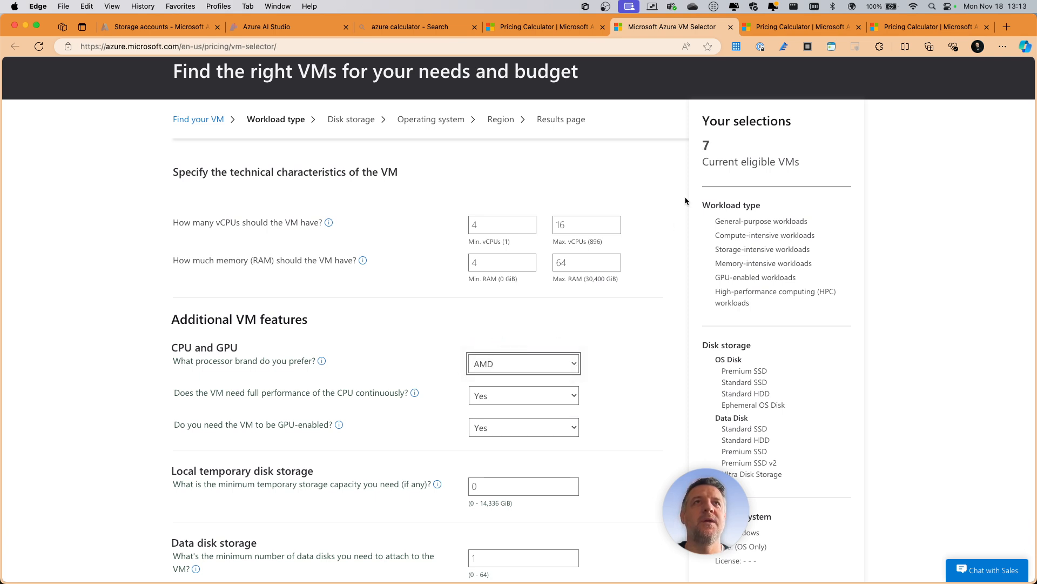
pyautogui.click(514, 366)
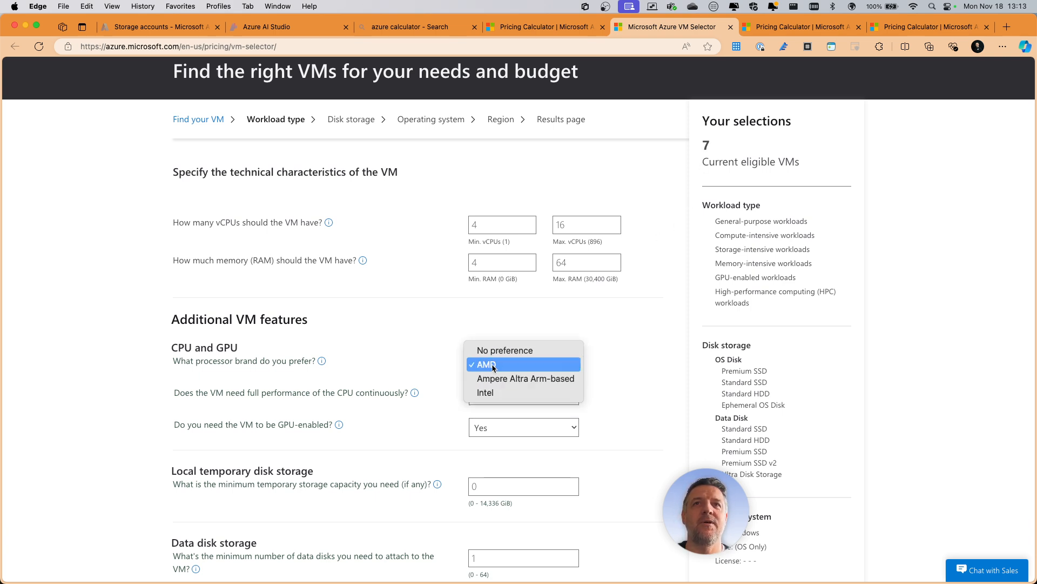
pyautogui.click(518, 374)
pyautogui.click(536, 368)
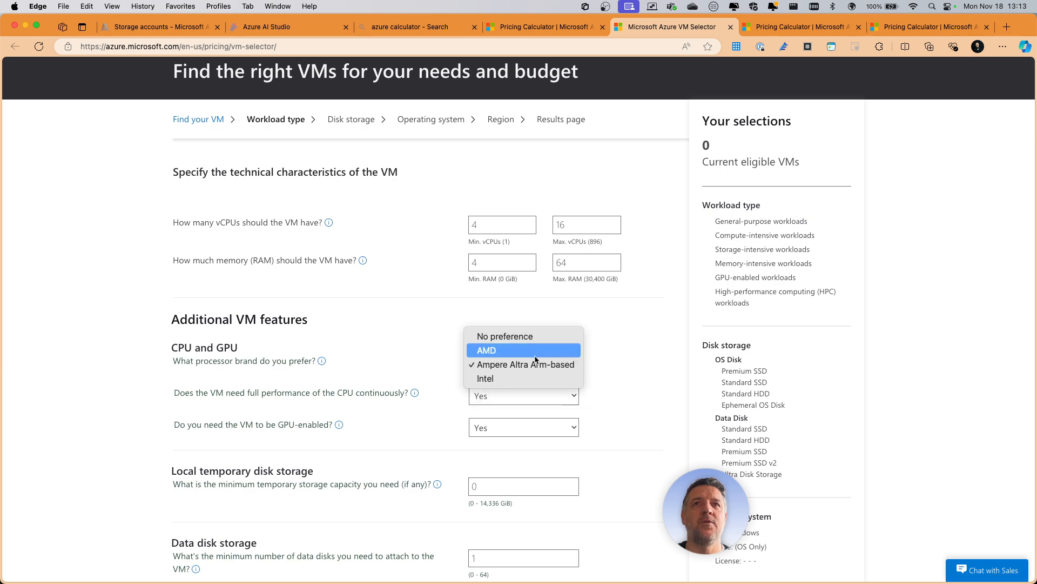
pyautogui.click(535, 340)
# - Accept the remaining VM features and continue to the disk storage page of the selector
pyautogui.scroll(-5, 625, 259)
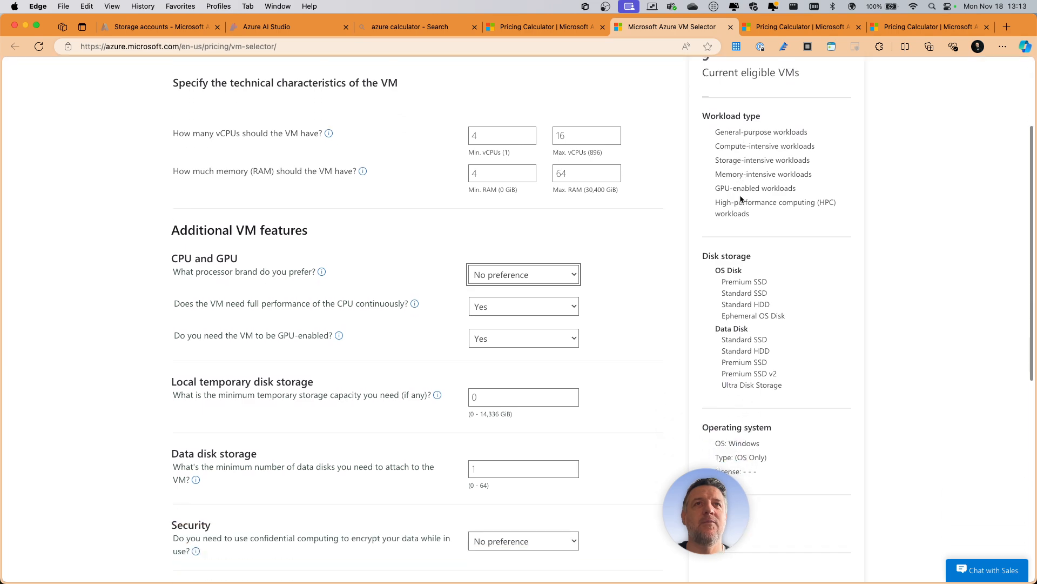
pyautogui.scroll(-2, 573, 277)
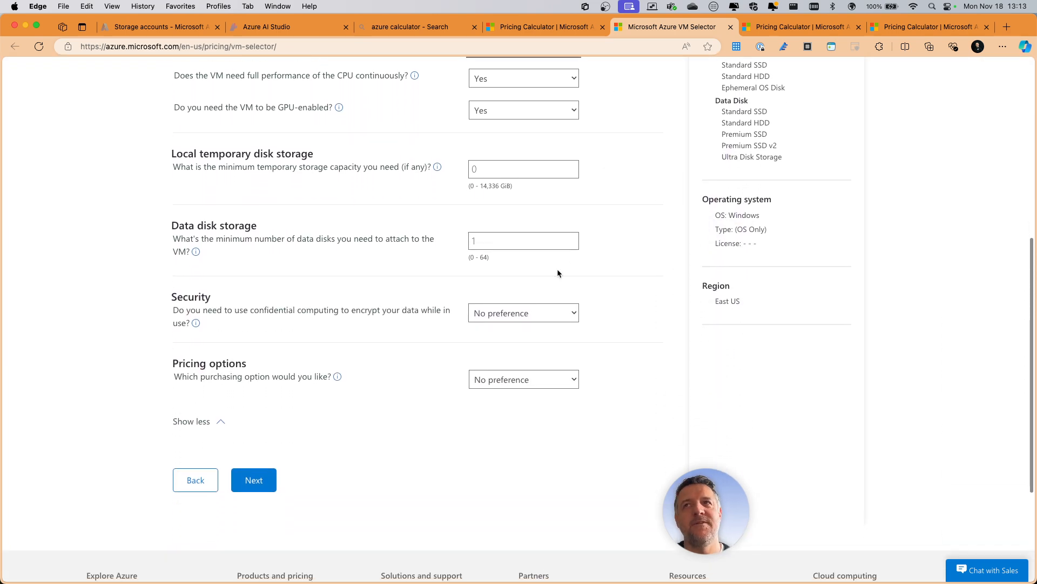
pyautogui.click(256, 486)
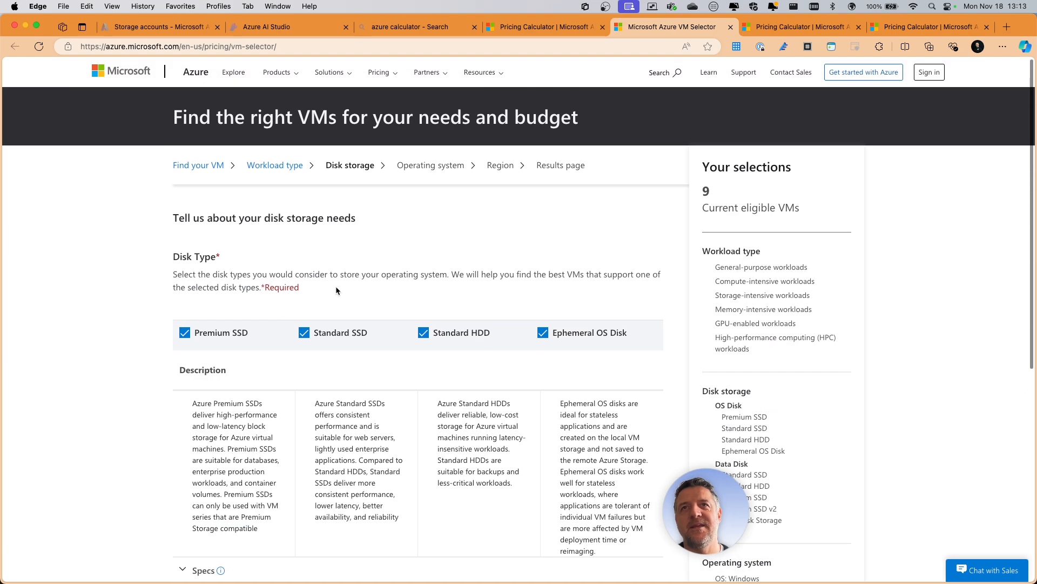
# - Switch to the whiteboard and add the bullet "OS (windows,linux)" below the size bullet beside the IaaS VM box
pyautogui.hotkey('ctrl', 'Right')
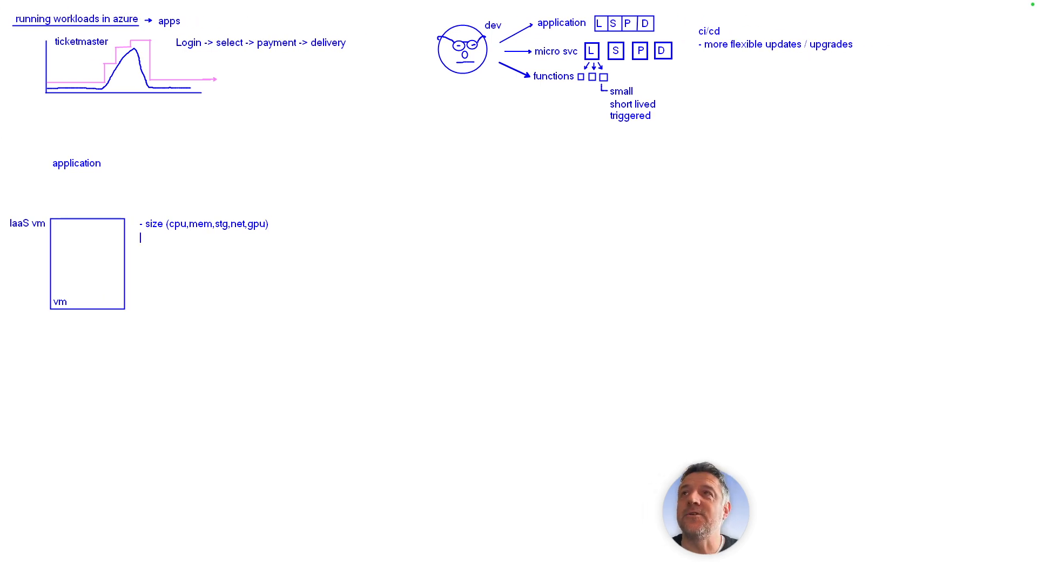
pyautogui.write('OS')
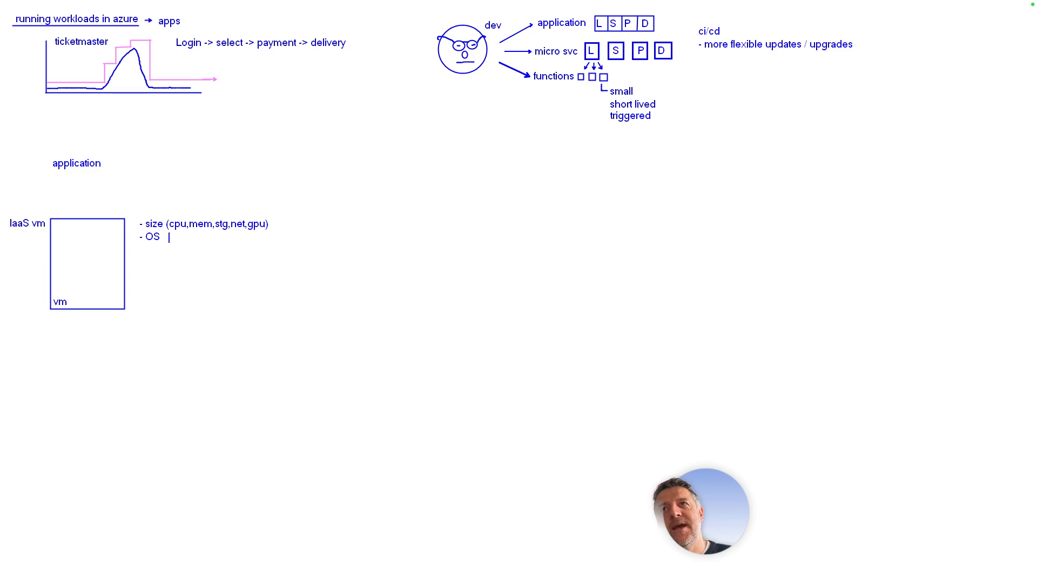
pyautogui.write('  (windows,lin')
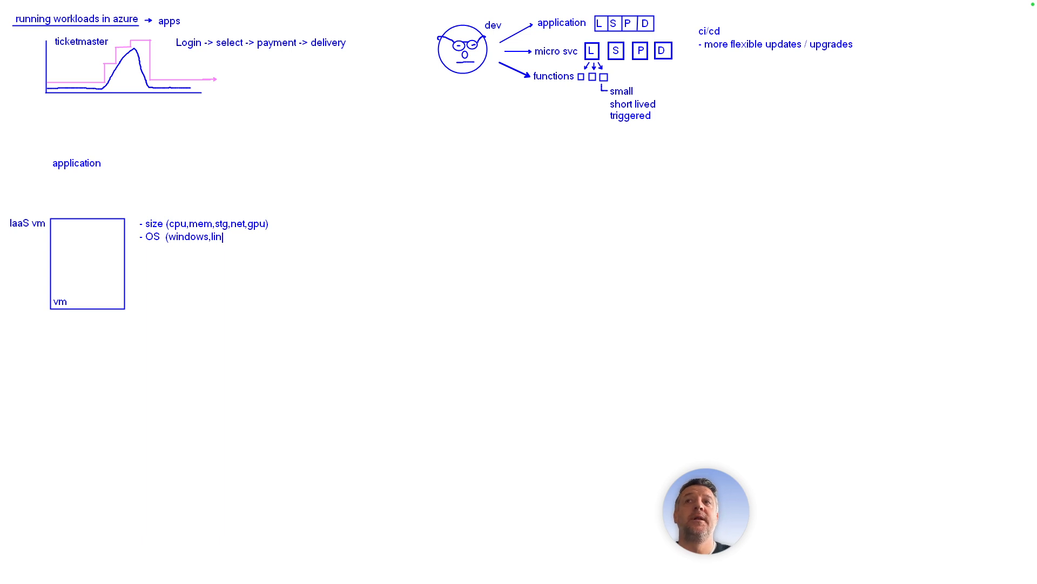
pyautogui.write('ux)')
pyautogui.press('Return')
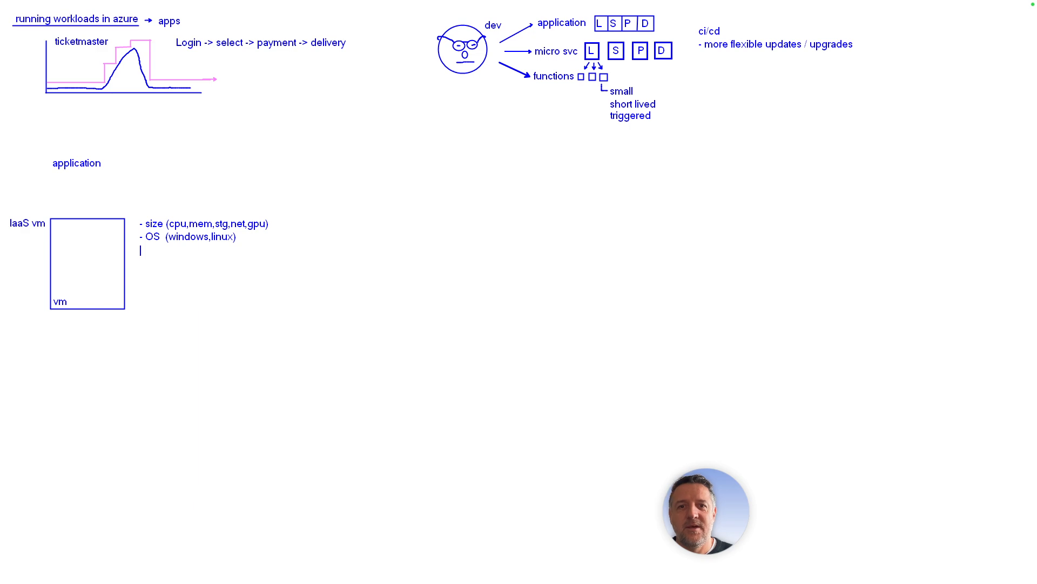
# - Add an "availability" bullet to the IaaS VM notes with the indented sub-item "availability zone"
pyautogui.moveTo(670, 518); pyautogui.dragTo(928, 526)
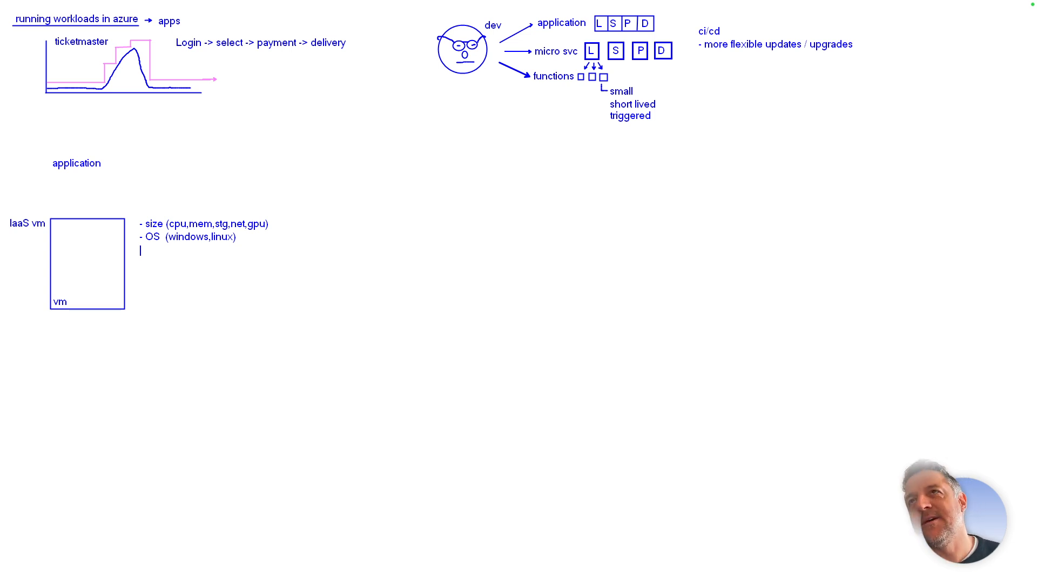
pyautogui.write('- ')
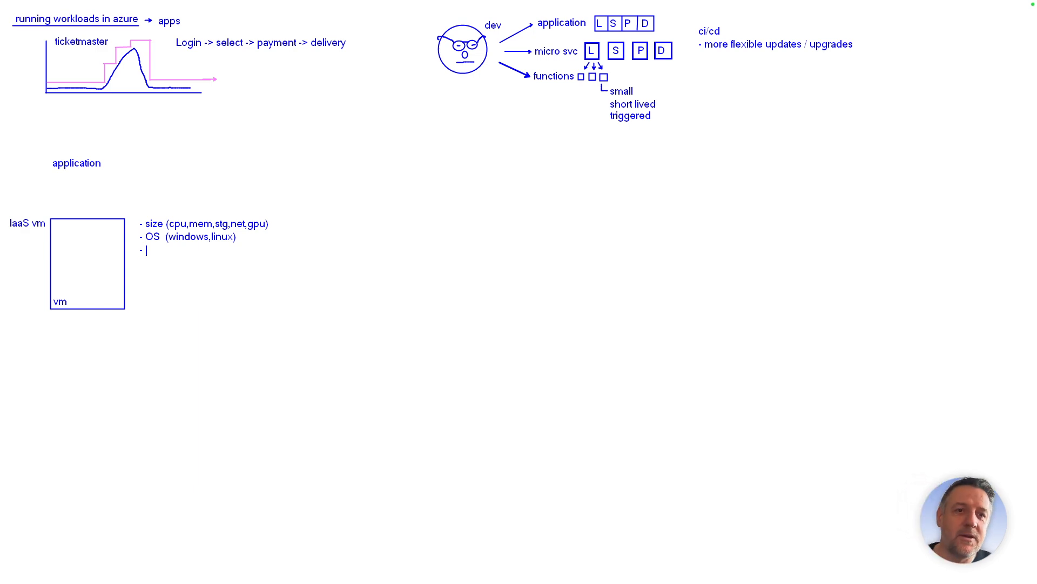
pyautogui.write('availability')
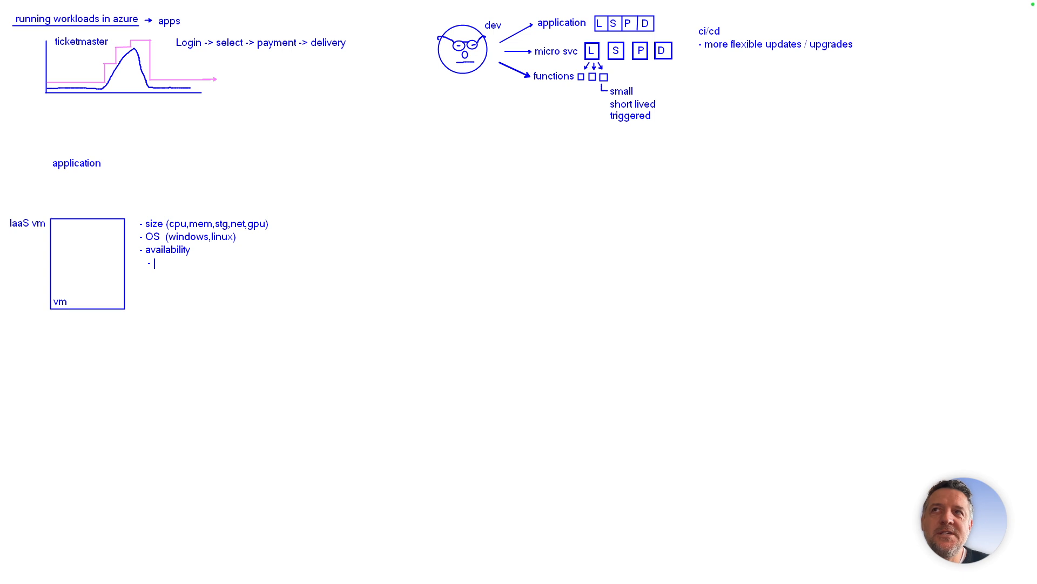
pyautogui.write('availability zone')
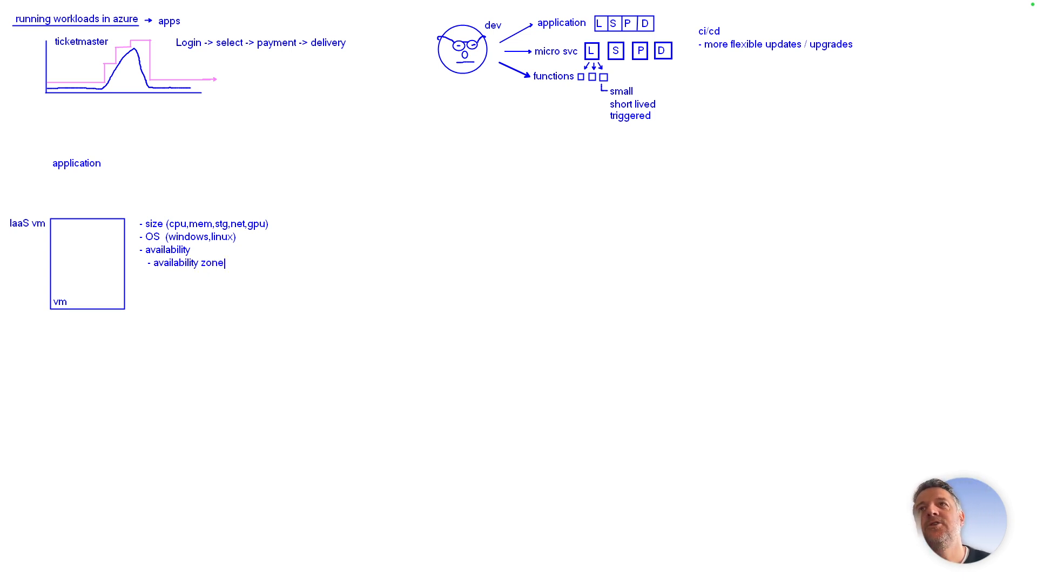
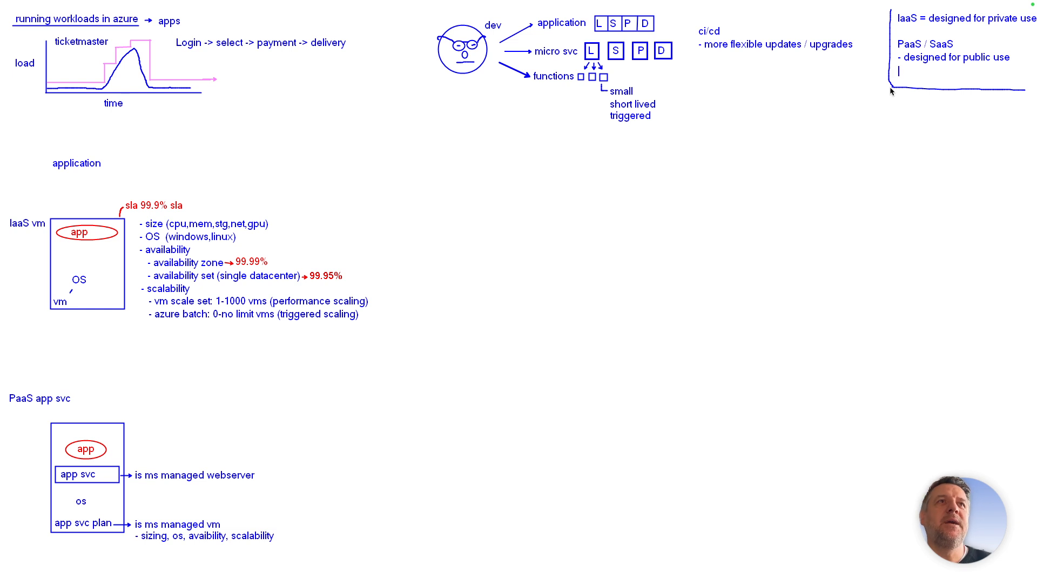
# - Add the bullet "comes with FQDN" below "designed for public use" in the PaaS / SaaS note on the whiteboard
pyautogui.write('mes wit')
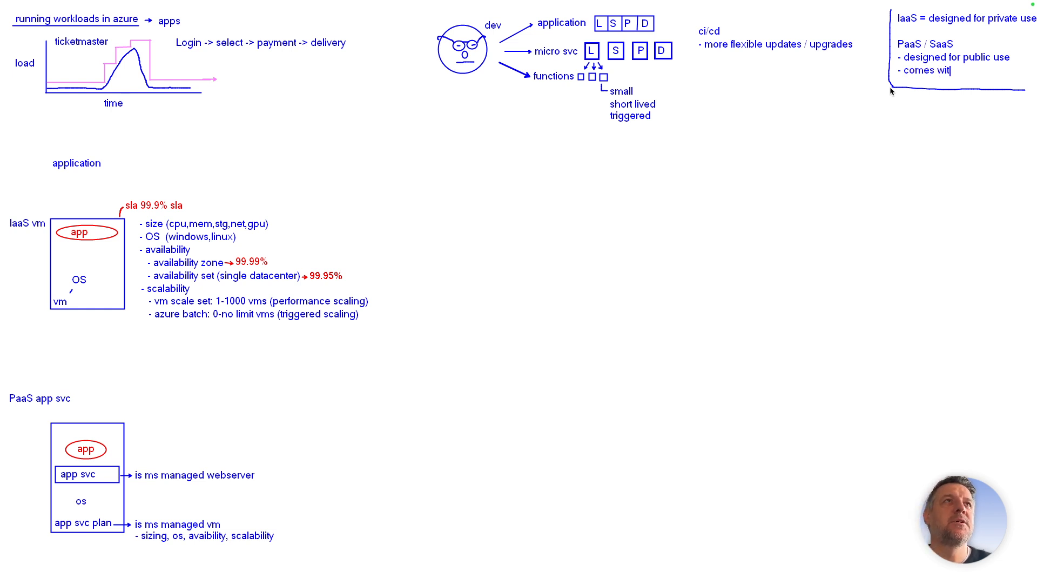
pyautogui.write('h FQDN')
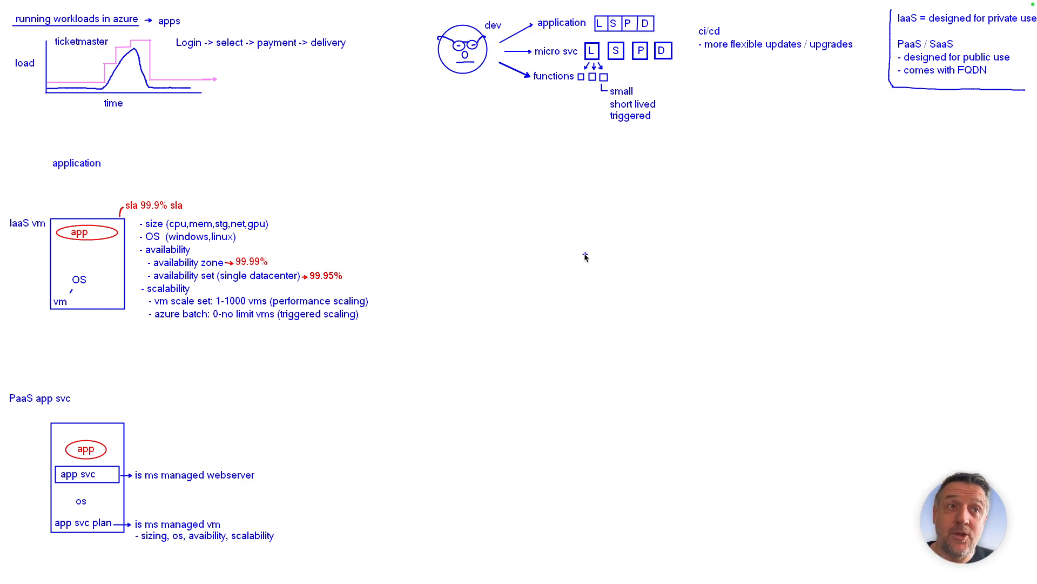
# - Switch to the Azure portal home page in Edge and dismiss the Copilot pane and the disconnected Cloud Shell
pyautogui.hotkey('ctrl', 'Left')
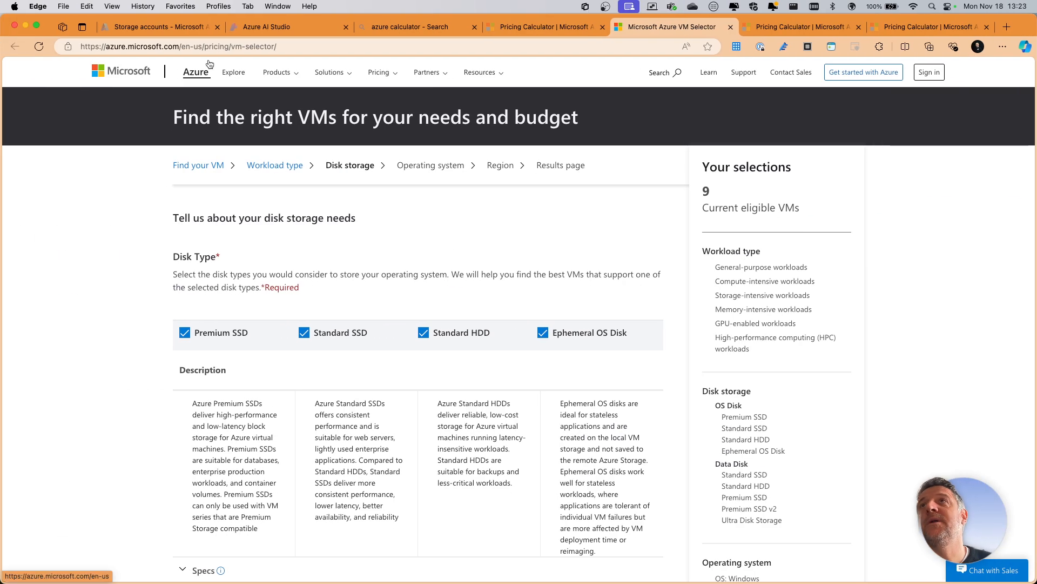
pyautogui.click(168, 23)
pyautogui.click(65, 71)
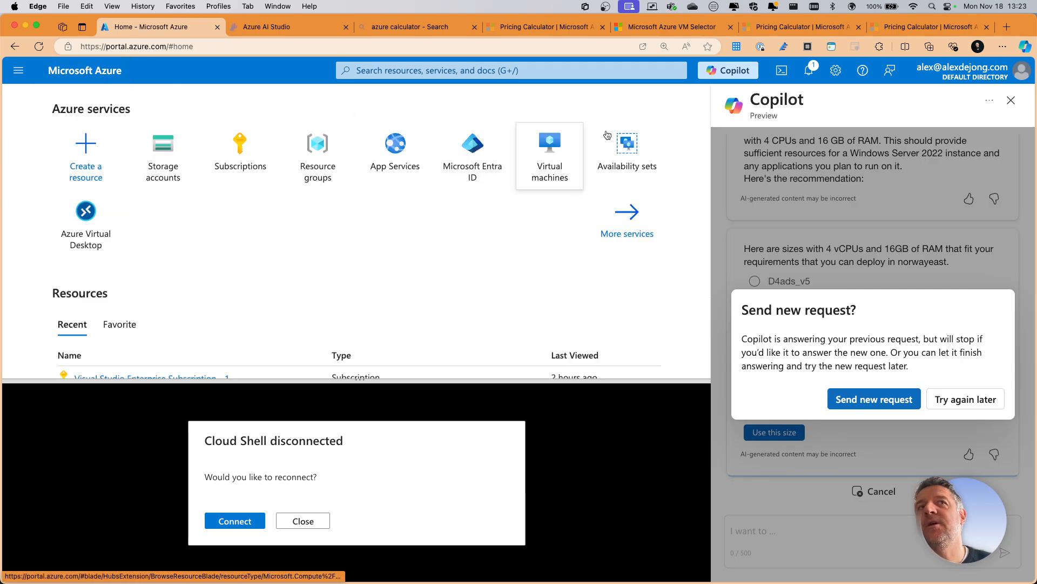
pyautogui.click(1011, 101)
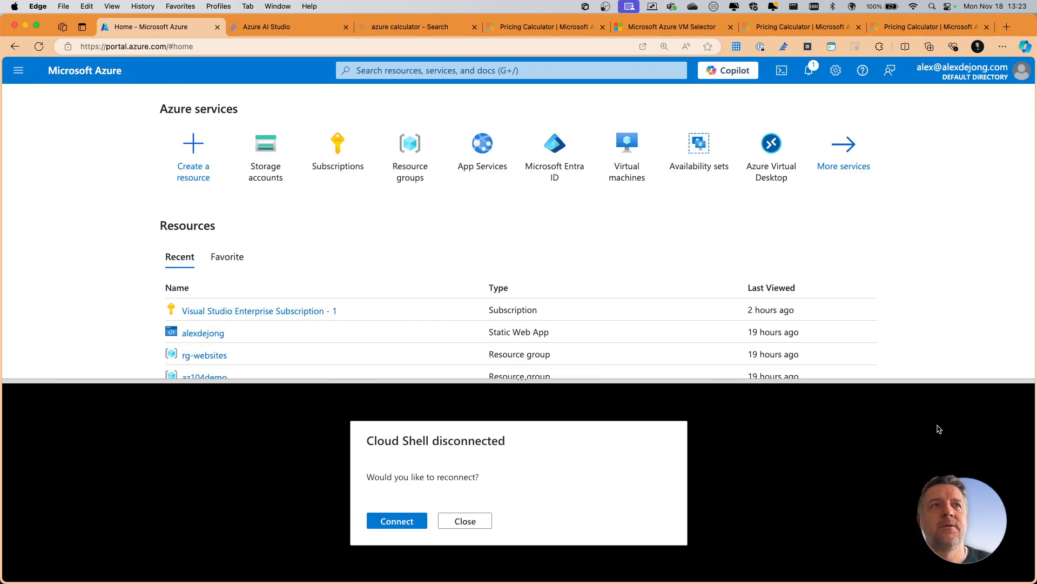
pyautogui.click(486, 521)
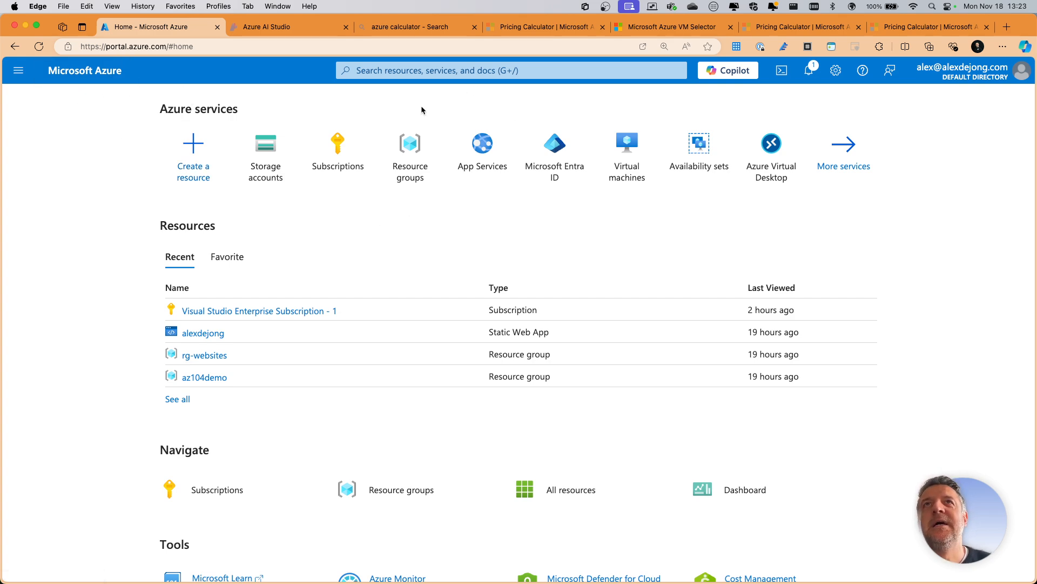
# - Leave the resource creation page and open the Resource groups list from the portal home page
pyautogui.click(190, 144)
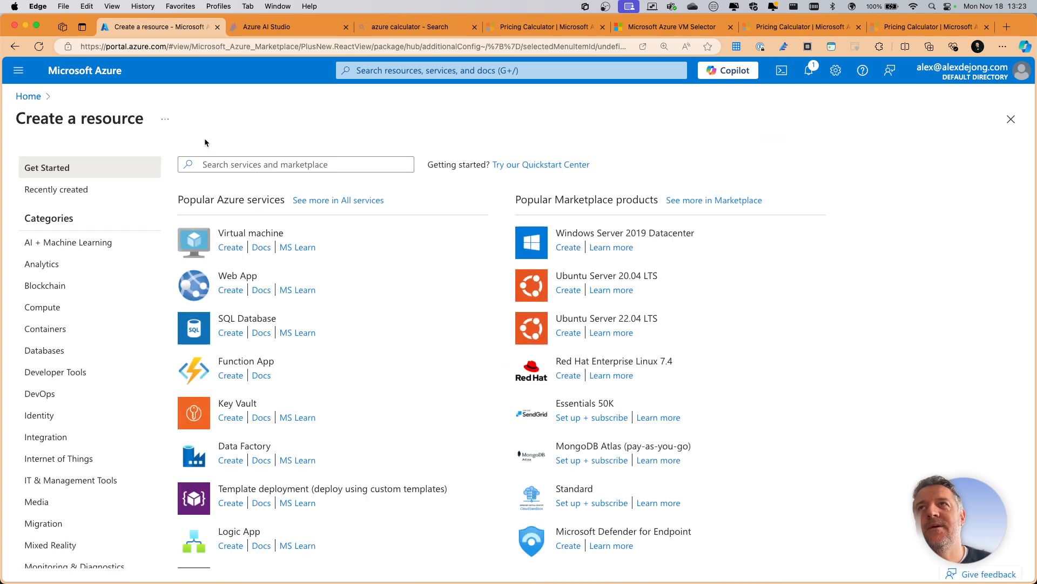
pyautogui.click(65, 74)
pyautogui.click(386, 157)
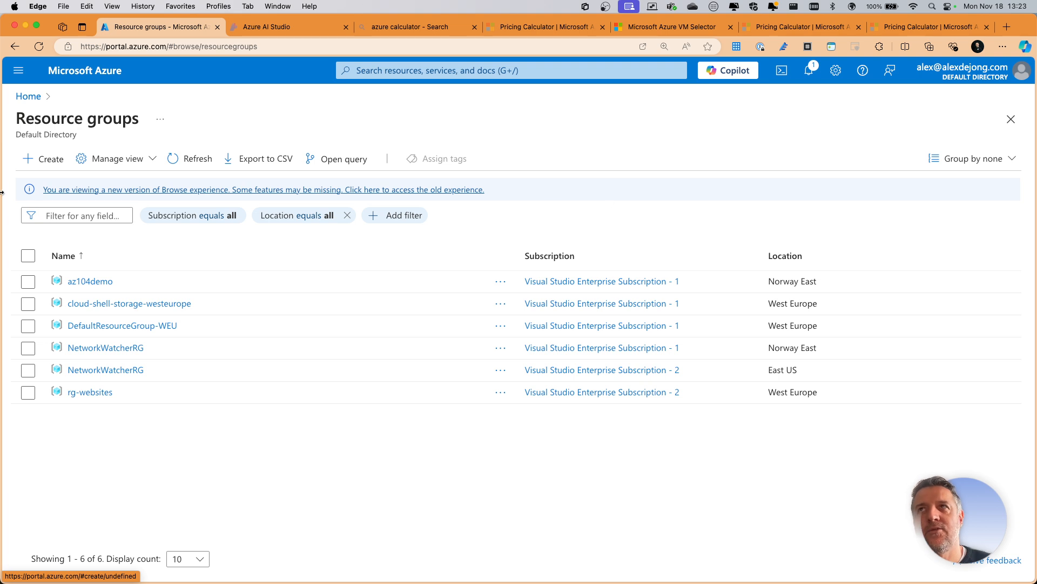
# - Create a resource group named demo in Visual Studio Enterprise Subscription - 1, region East US, and open it
pyautogui.click(50, 160)
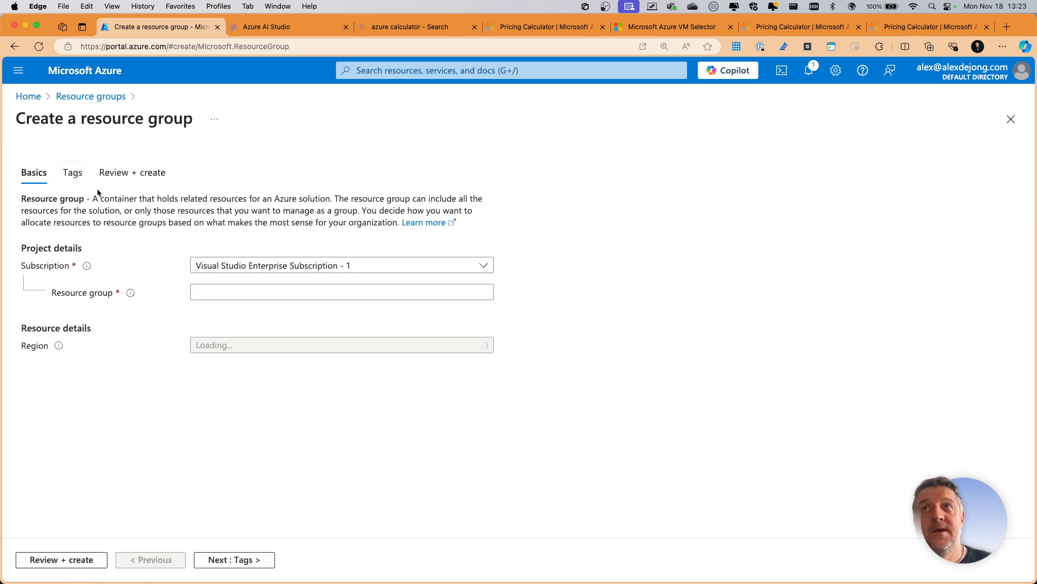
pyautogui.click(264, 274)
pyautogui.click(263, 308)
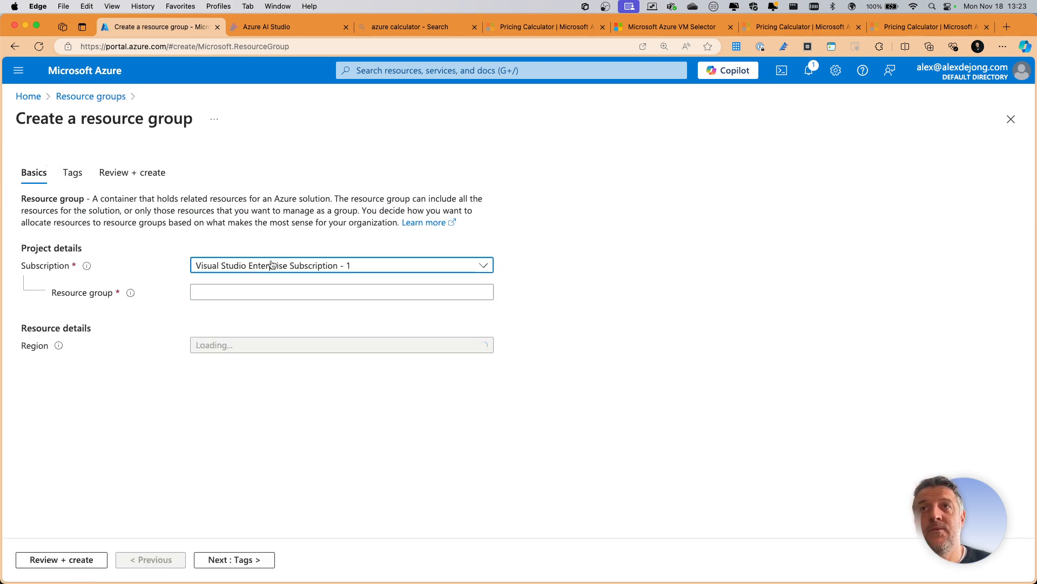
pyautogui.click(252, 292)
pyautogui.write('demo')
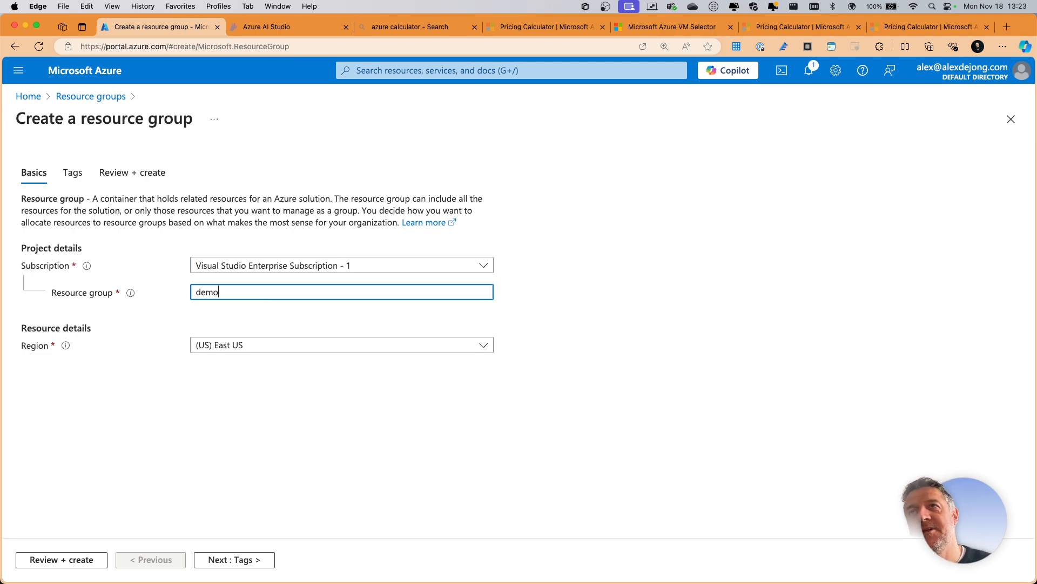
pyautogui.click(217, 559)
pyautogui.click(233, 559)
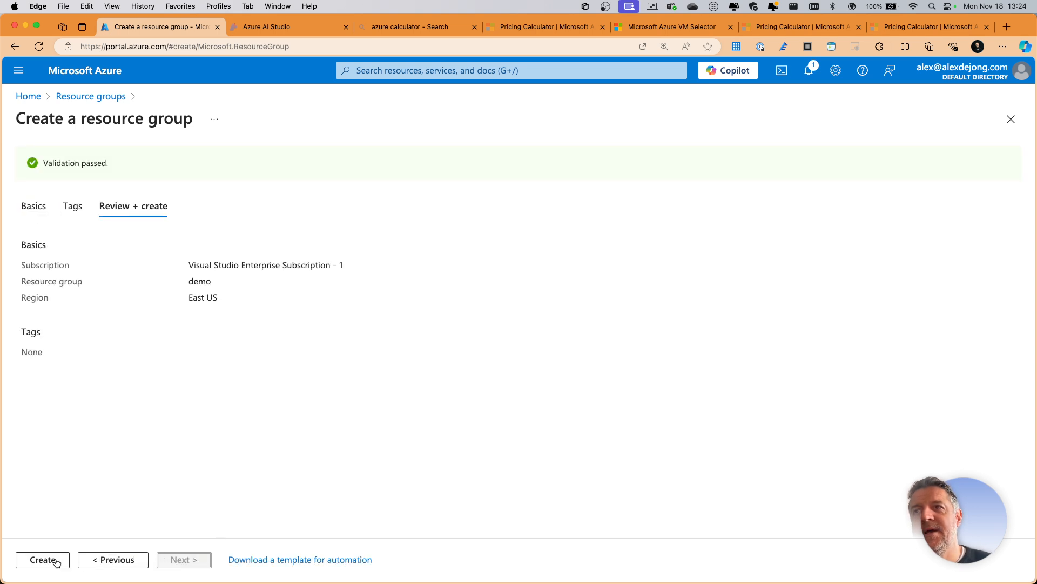
pyautogui.click(54, 560)
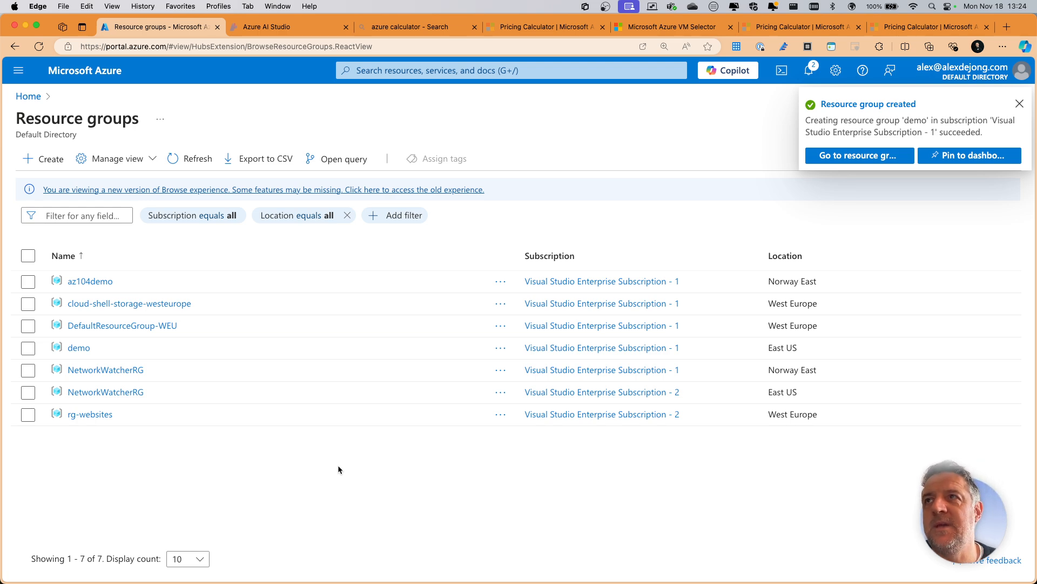
pyautogui.click(79, 347)
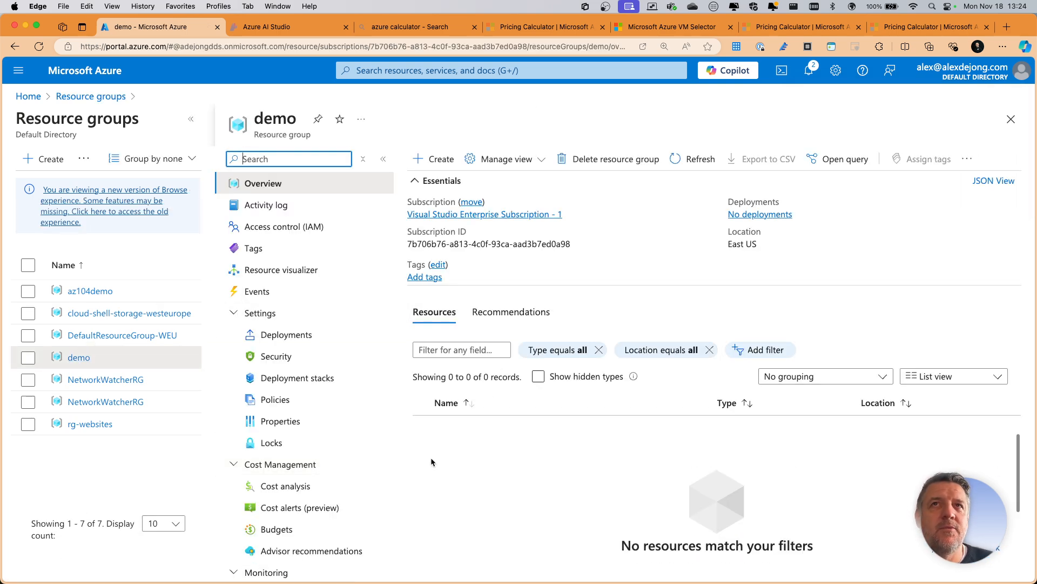
# - Search the portal for "app svc plan", open App Service plans and start creating a new plan
pyautogui.click(454, 68)
pyautogui.write('app svc')
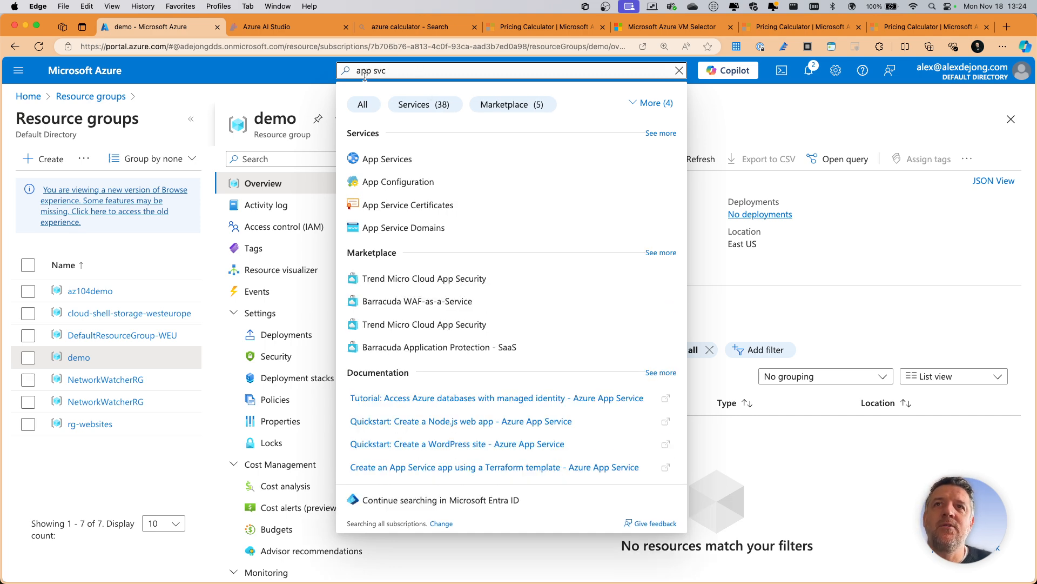
pyautogui.write('plan')
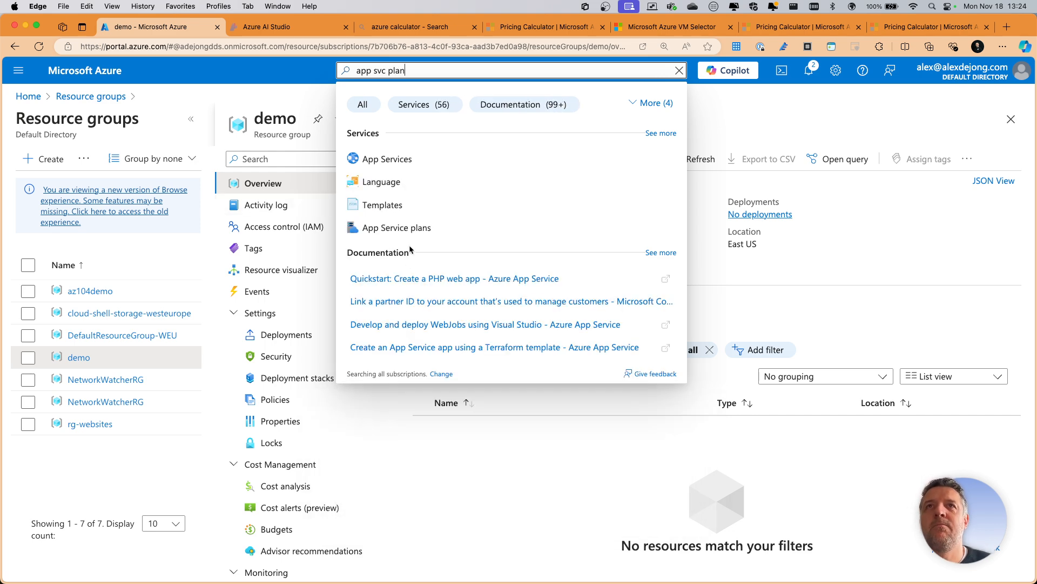
pyautogui.click(401, 227)
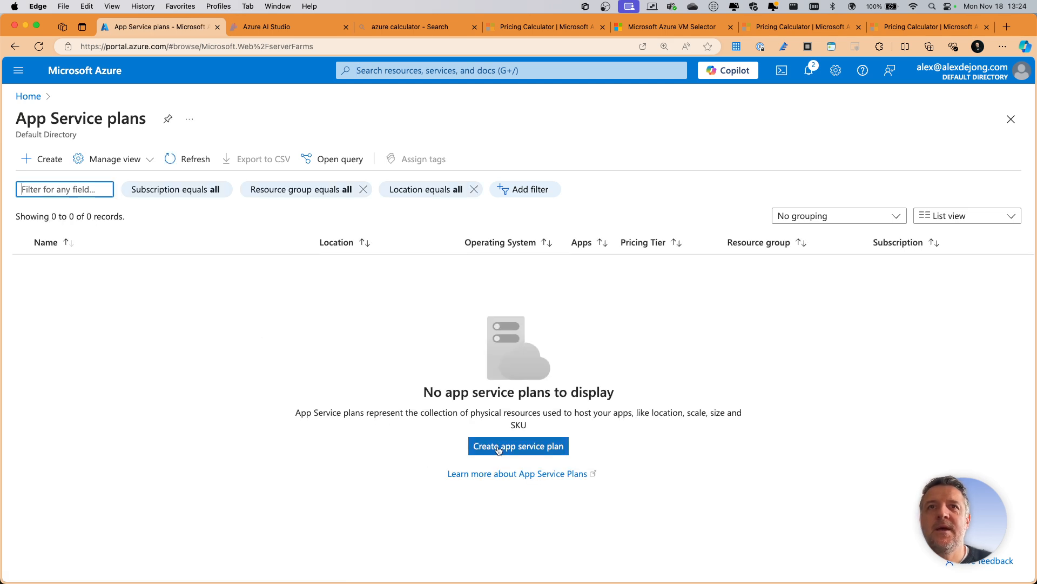
pyautogui.click(546, 449)
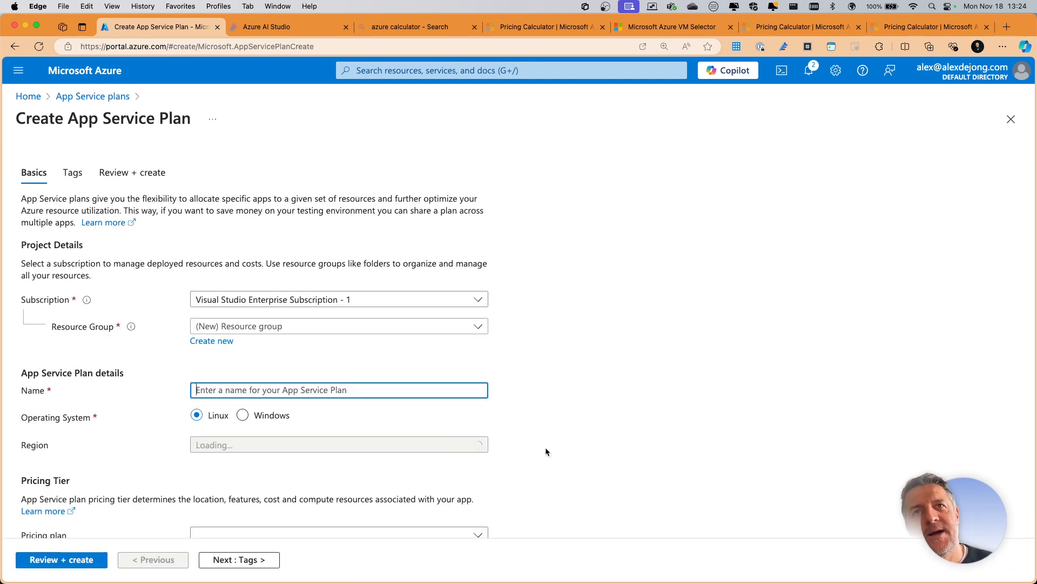
# - Assign the App Service plan to resource group demo, with region East US and operating system Windows
pyautogui.click(292, 329)
pyautogui.click(227, 437)
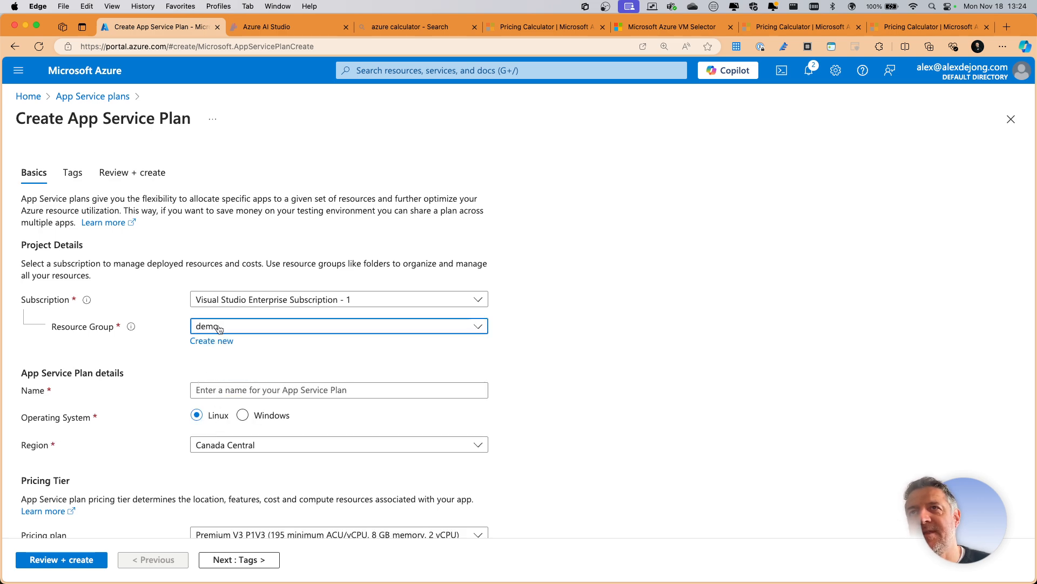
pyautogui.scroll(-3, 697, 335)
pyautogui.scroll(2, 688, 335)
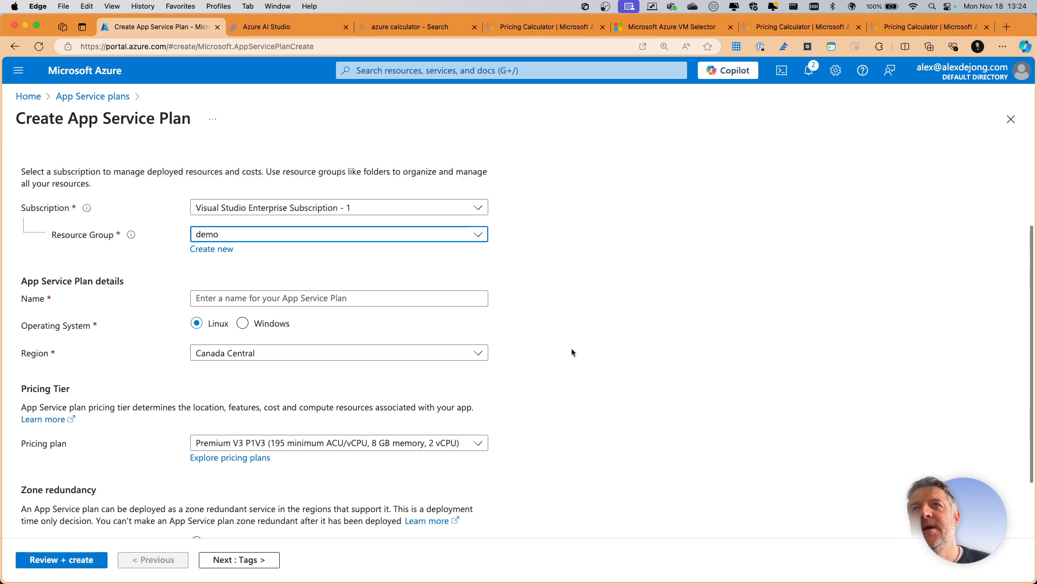
pyautogui.click(367, 381)
pyautogui.write('ea')
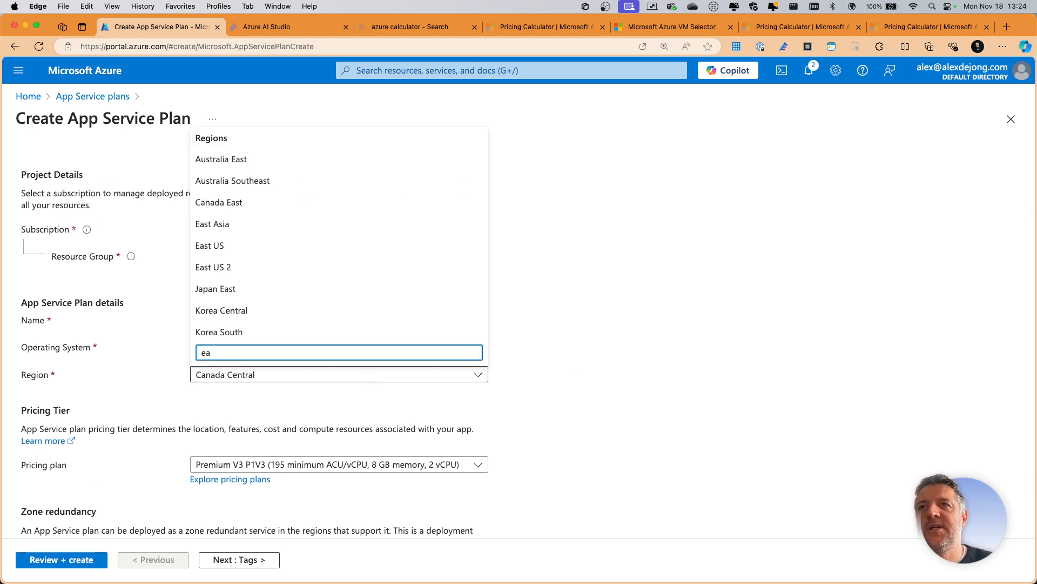
pyautogui.click(216, 246)
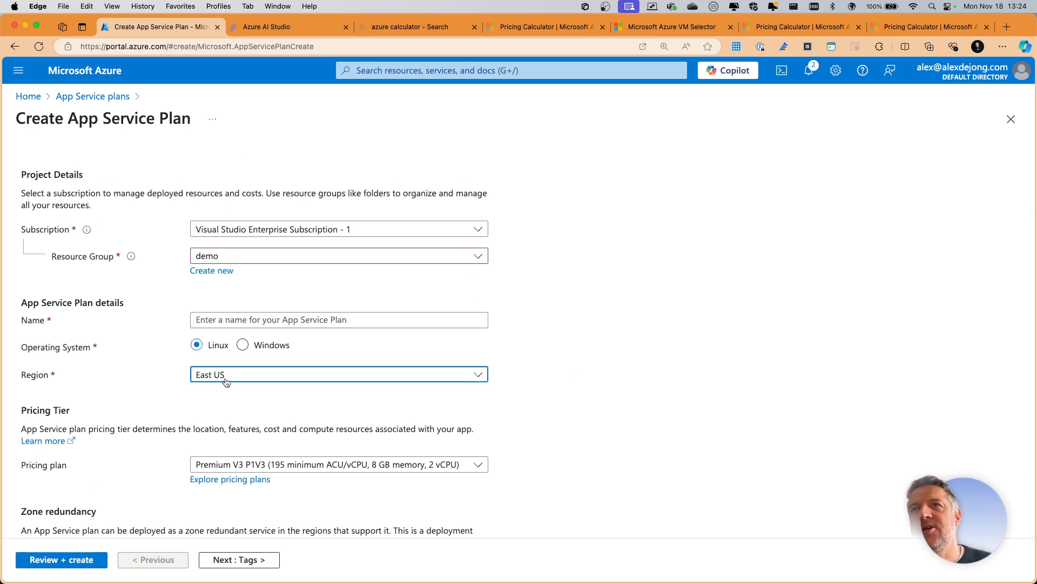
pyautogui.click(241, 347)
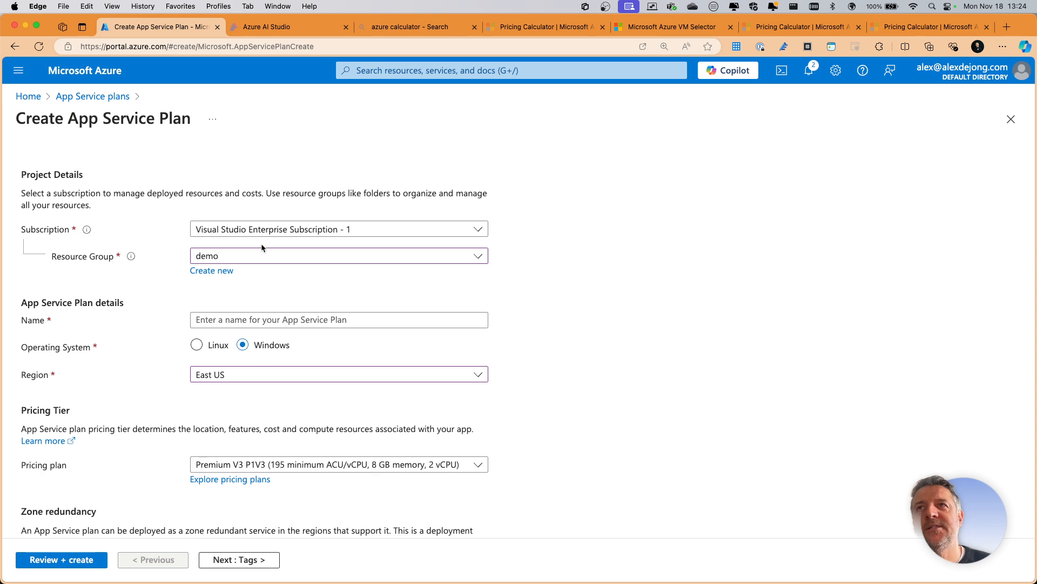
# - Name the App Service plan asp-demo
pyautogui.click(261, 319)
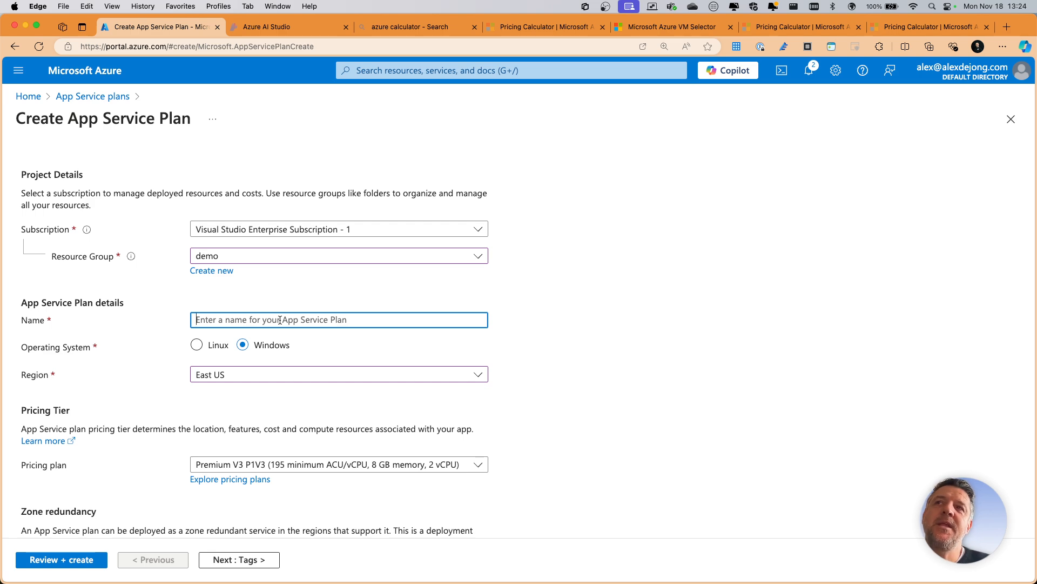
pyautogui.write('az900')
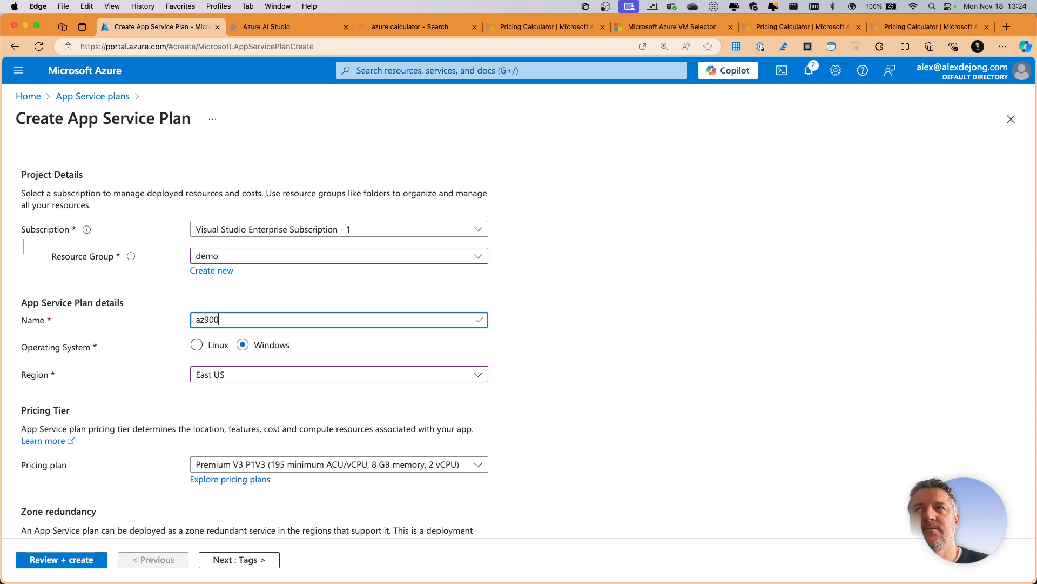
pyautogui.scroll(-2, 312, 305)
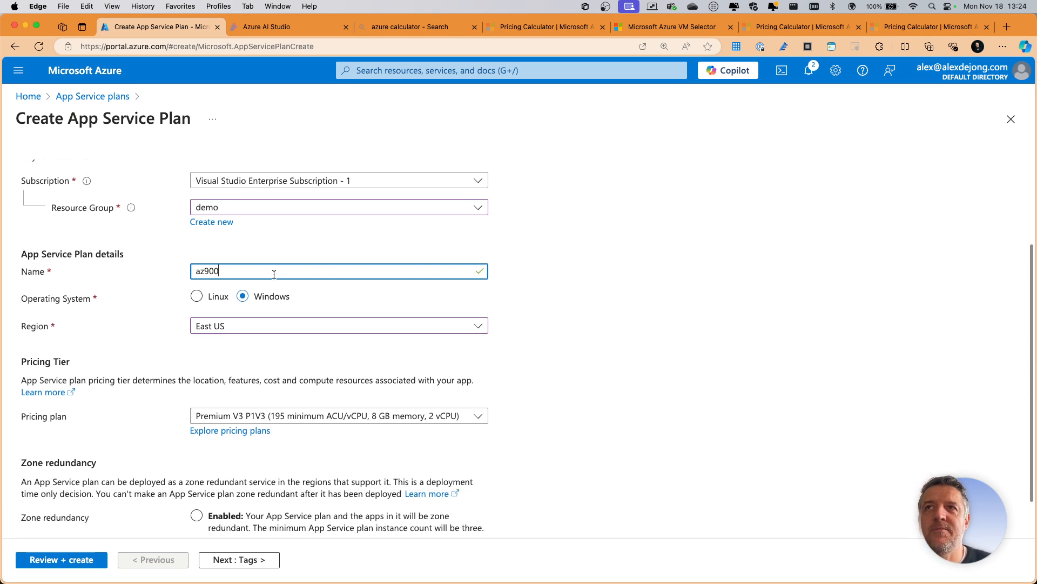
pyautogui.press('BackSpace')
pyautogui.press('BackSpace')
pyautogui.press('BackSpace')
pyautogui.press('BackSpace')
pyautogui.press('BackSpace')
pyautogui.write('d')
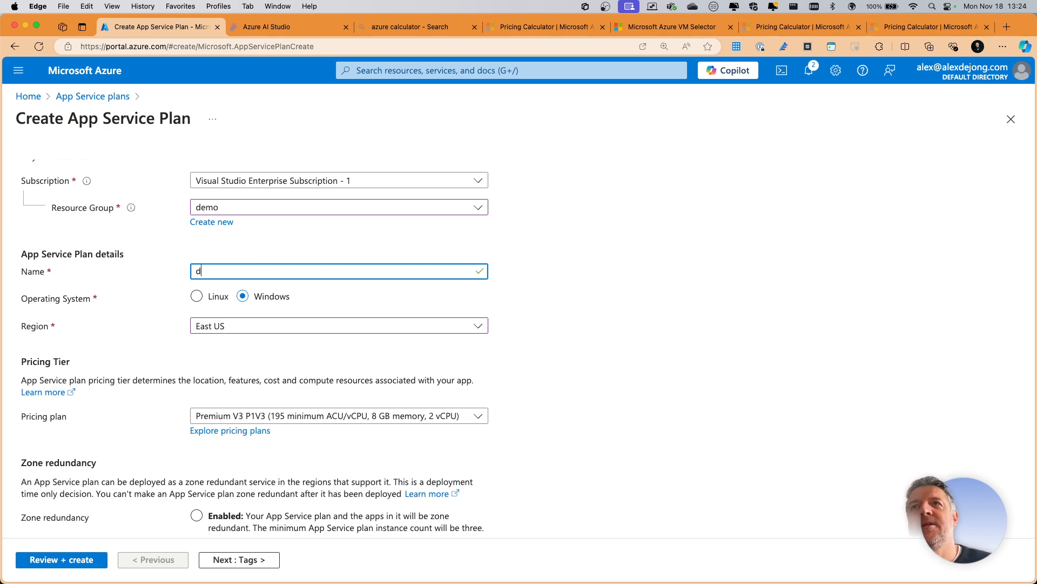
pyautogui.write('a')
pyautogui.press('BackSpace')
pyautogui.press('BackSpace')
pyautogui.write('asp-demo')
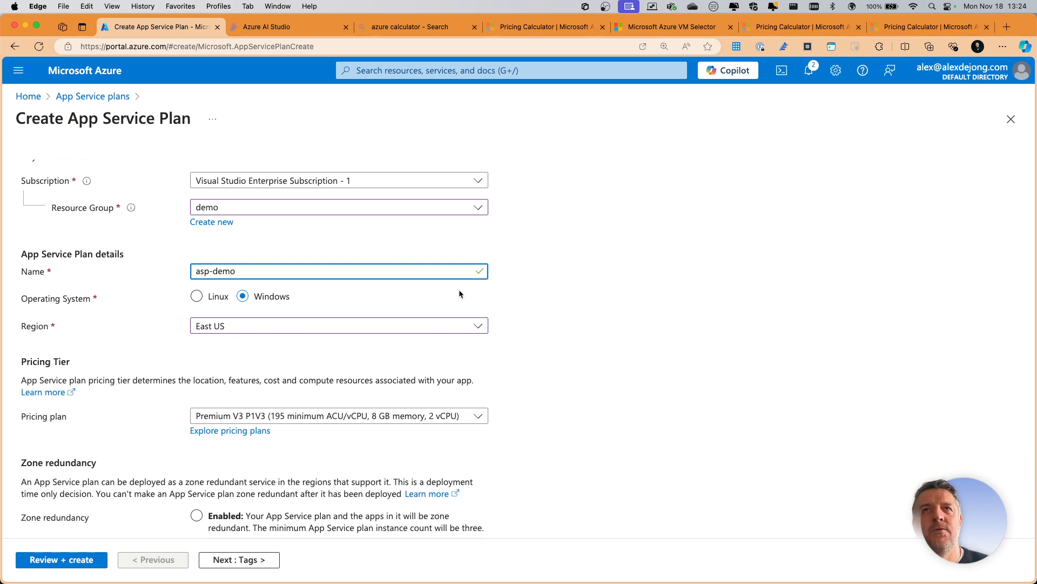
# - Review the available pricing plans and set the App Service plan's pricing plan to Standard S1
pyautogui.scroll(-2, 339, 306)
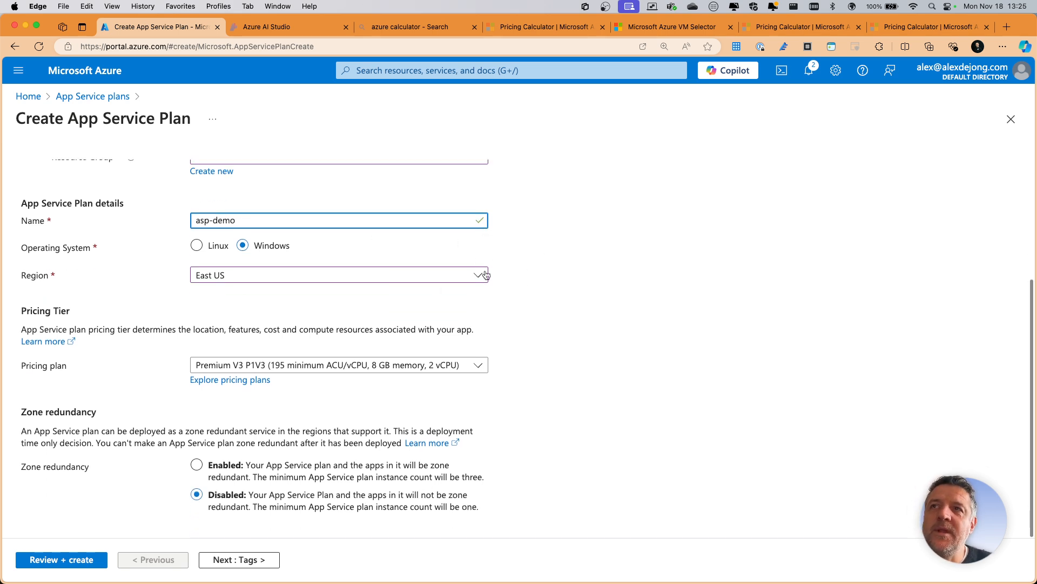
pyautogui.click(274, 360)
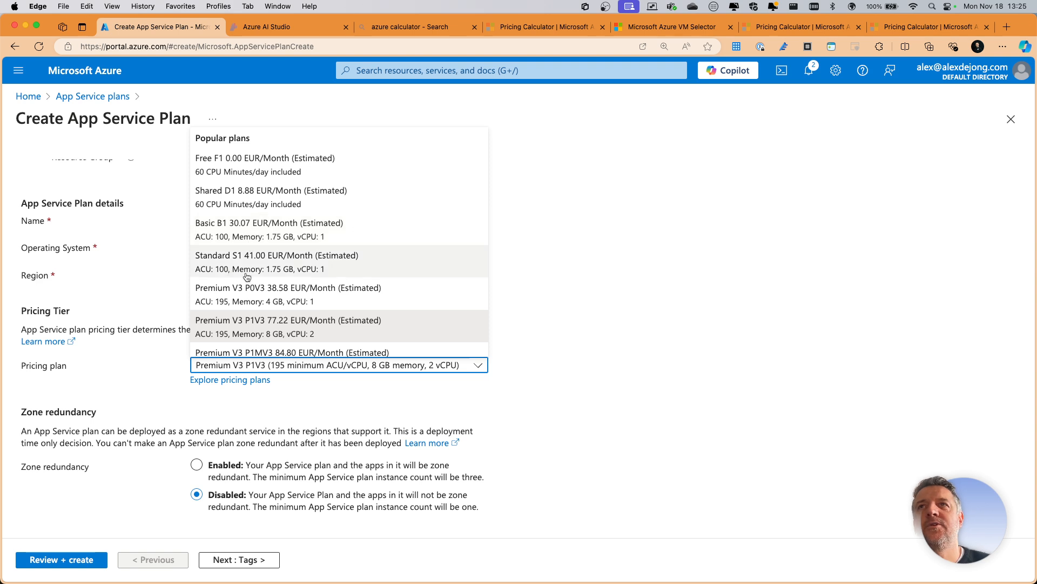
pyautogui.click(733, 289)
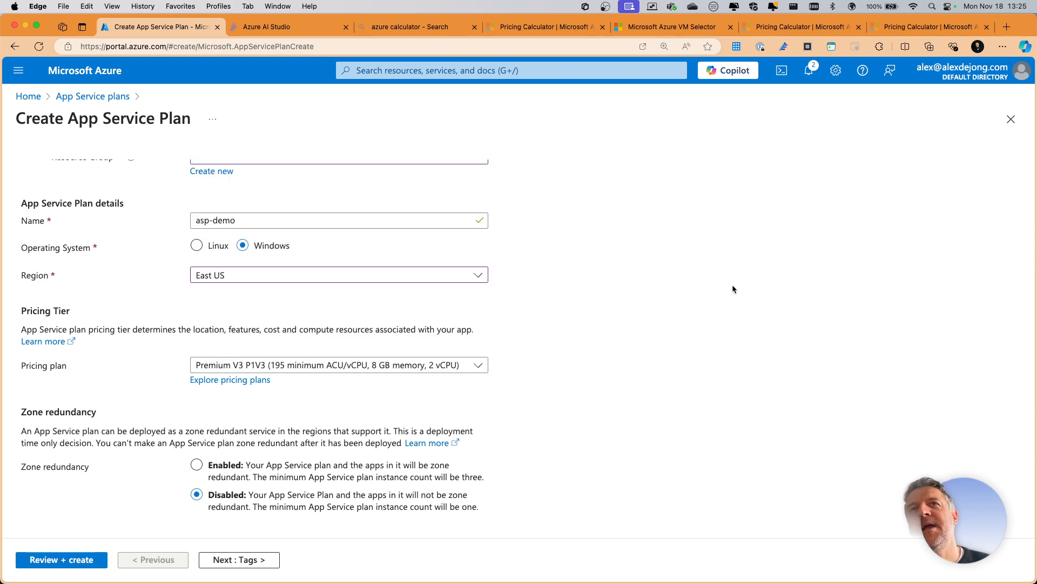
pyautogui.click(264, 368)
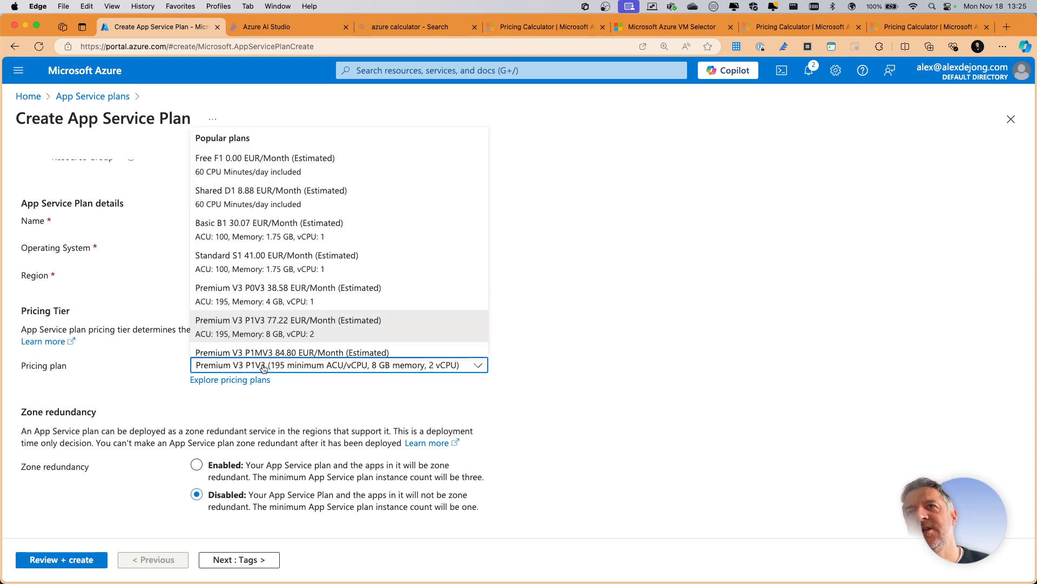
pyautogui.click(246, 256)
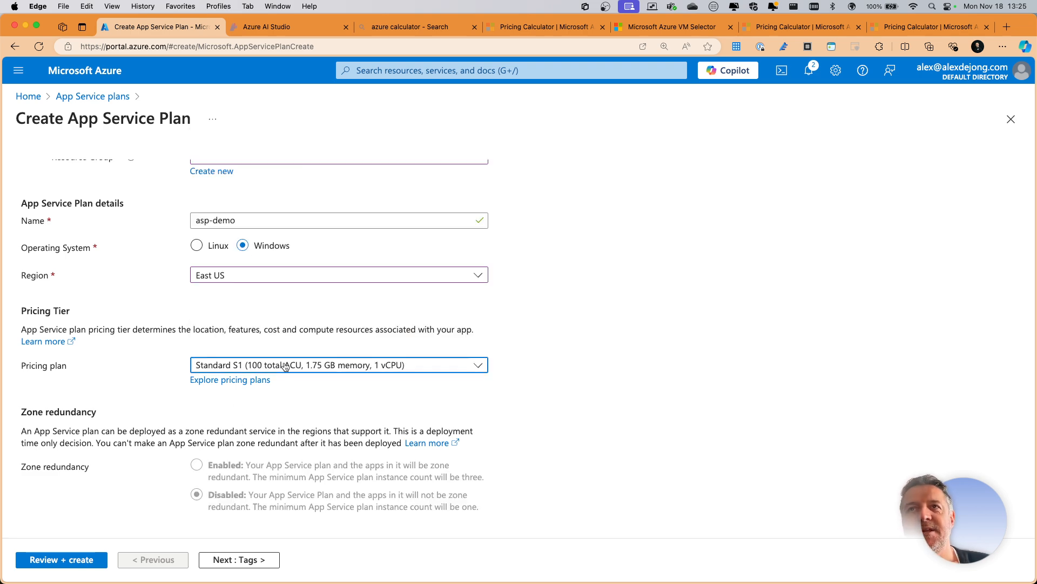
pyautogui.click(377, 368)
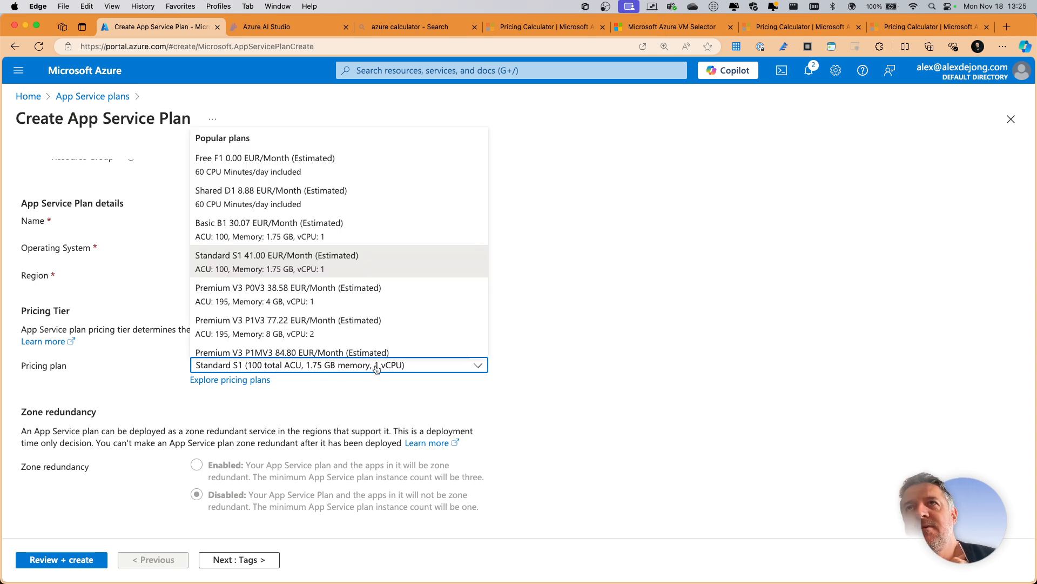
pyautogui.click(377, 368)
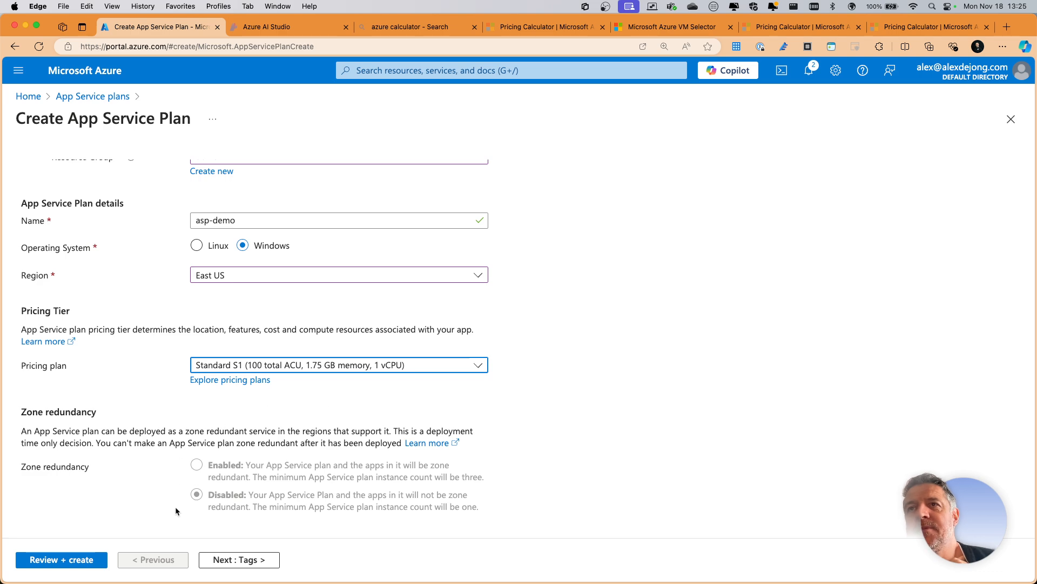
# - Compare the App Service pricing plans by features and select Standard S1 from the popular options
pyautogui.click(219, 380)
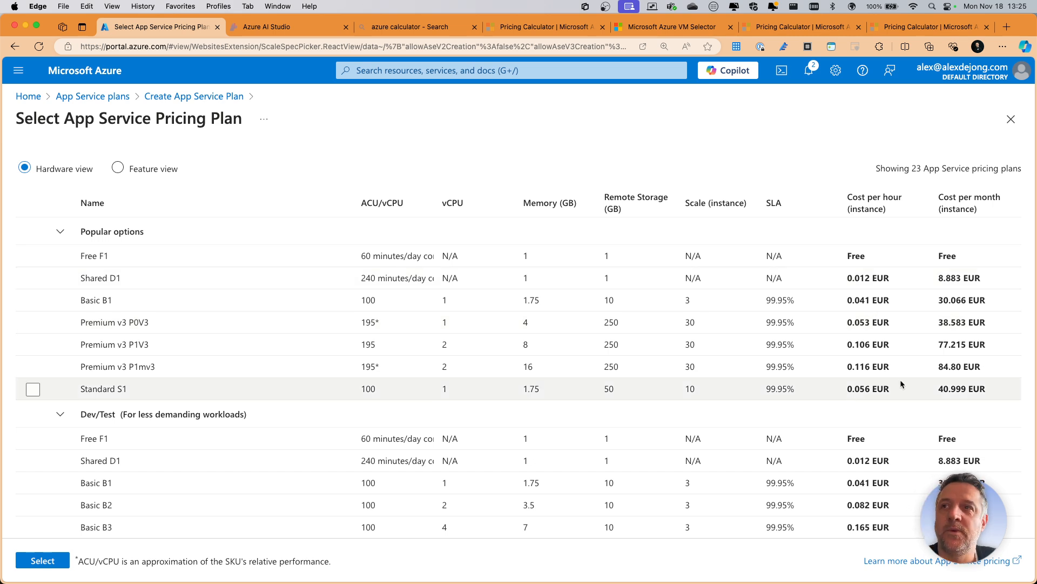
pyautogui.click(149, 170)
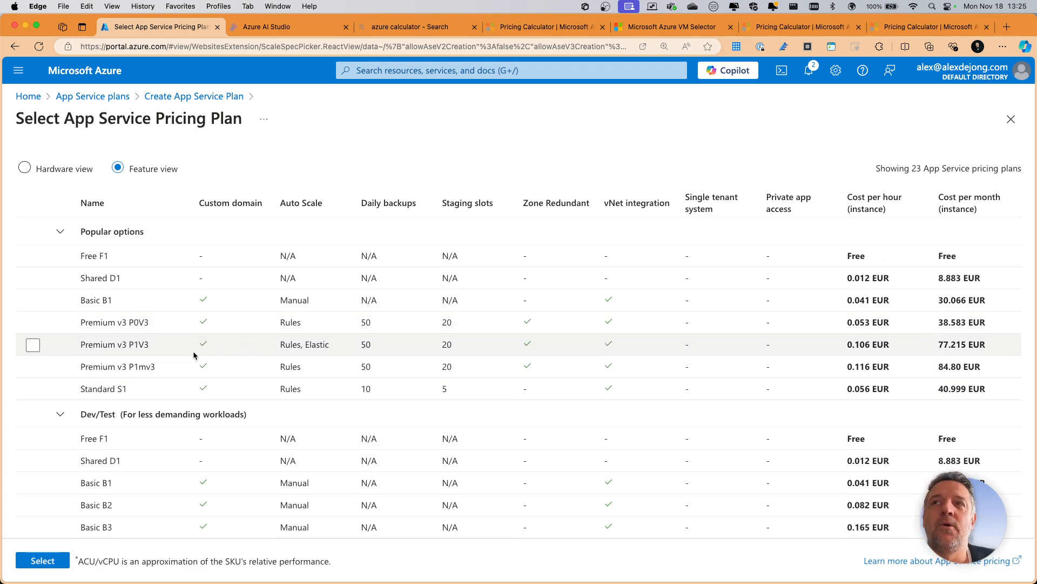
pyautogui.scroll(-1, 241, 355)
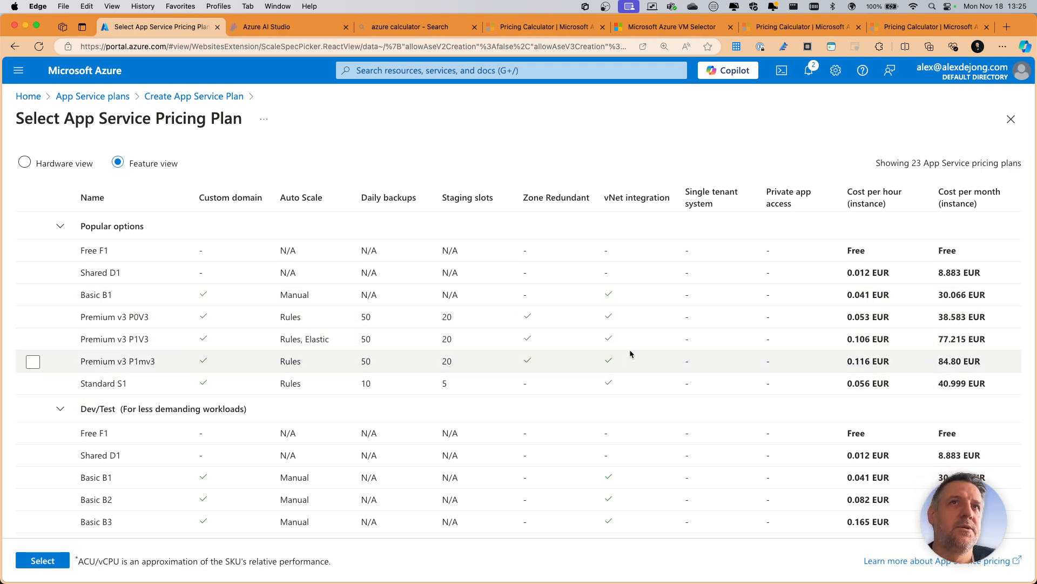
pyautogui.scroll(-6, 595, 367)
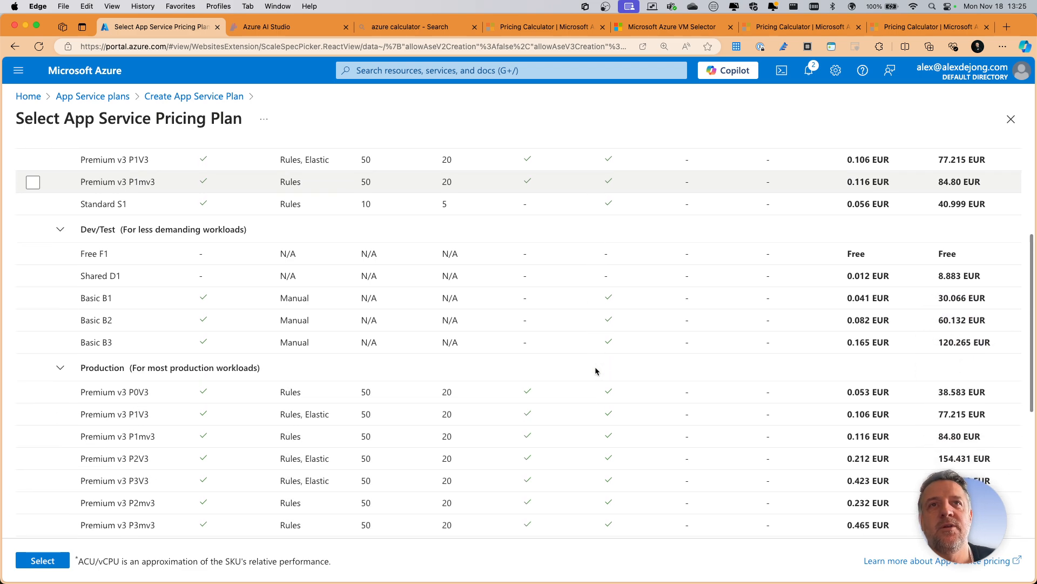
pyautogui.scroll(-2, 577, 333)
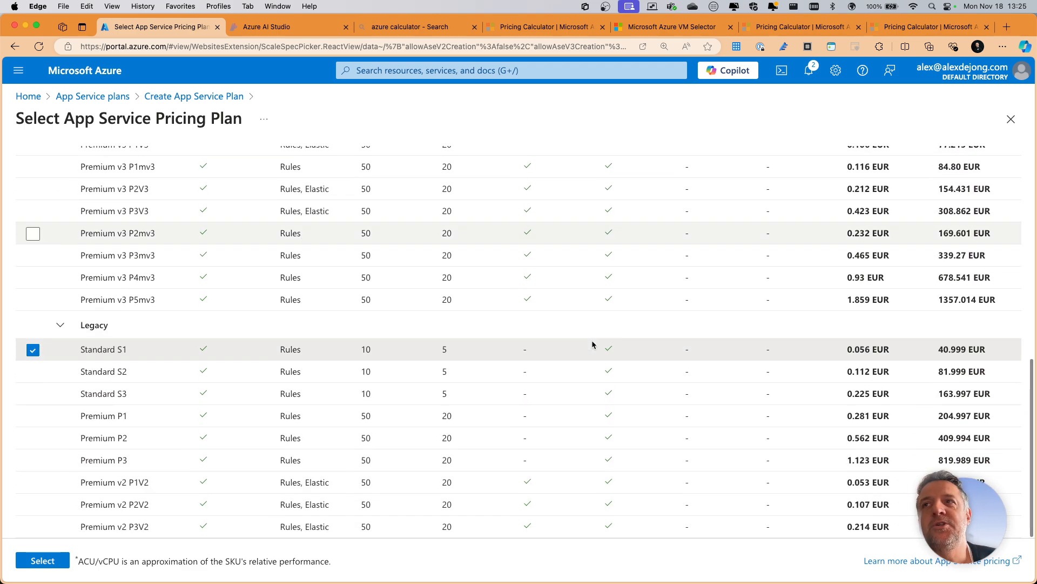
pyautogui.scroll(10, 593, 344)
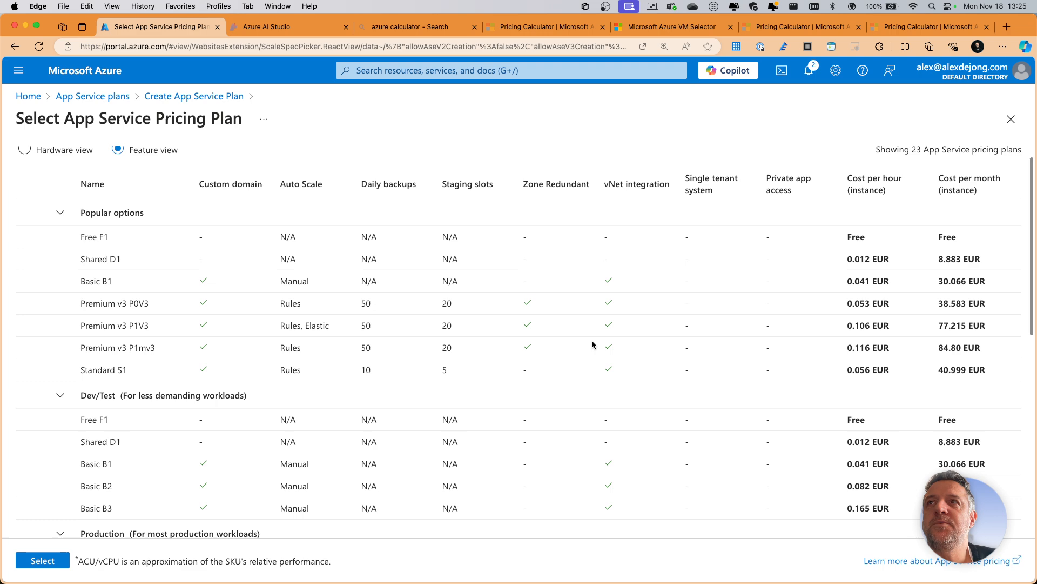
pyautogui.click(93, 380)
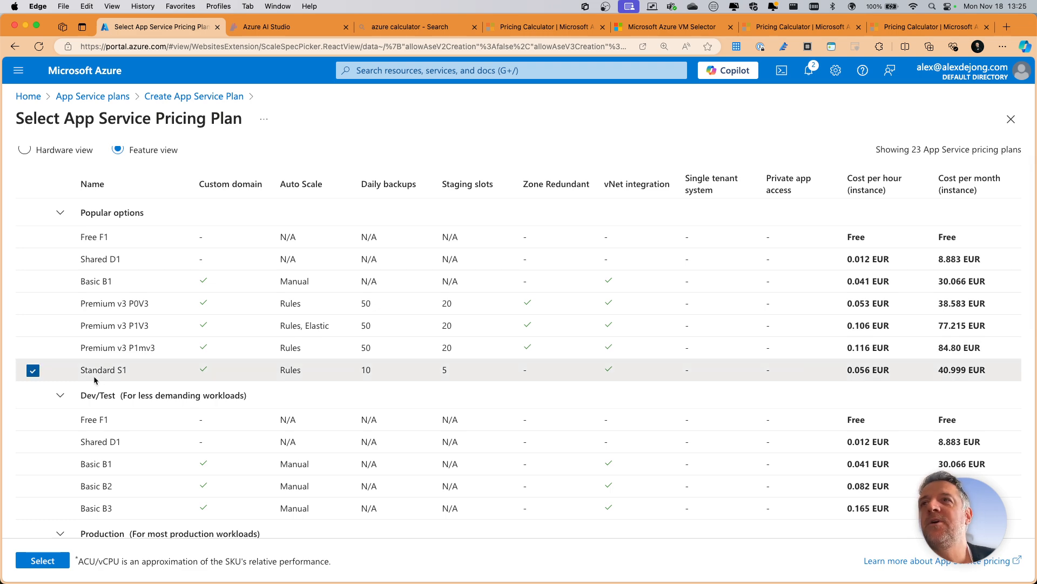
pyautogui.click(46, 559)
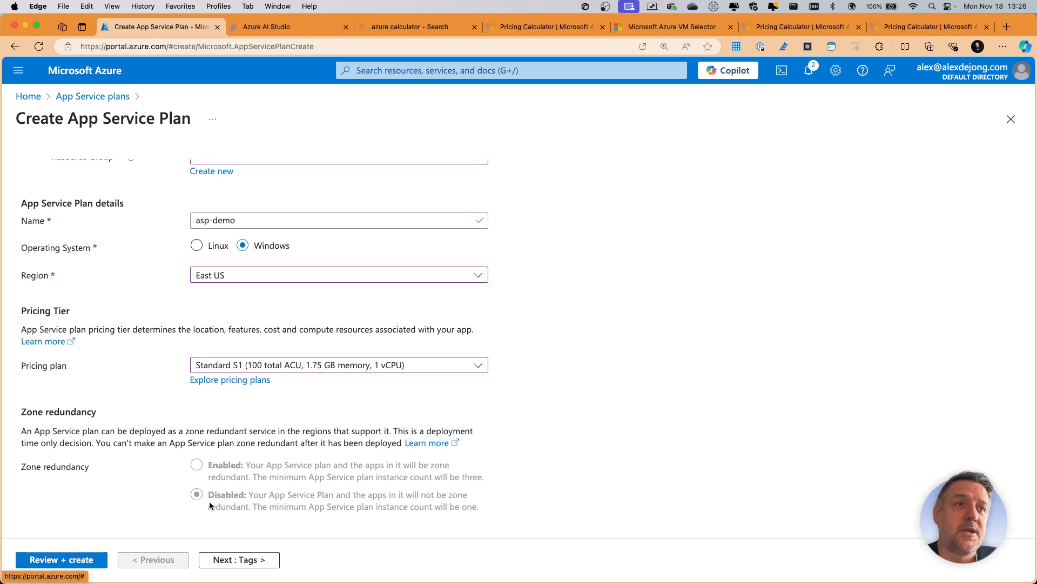
# - Run the final validation of the App Service plan without adding tags and examine the validation error details
pyautogui.click(239, 559)
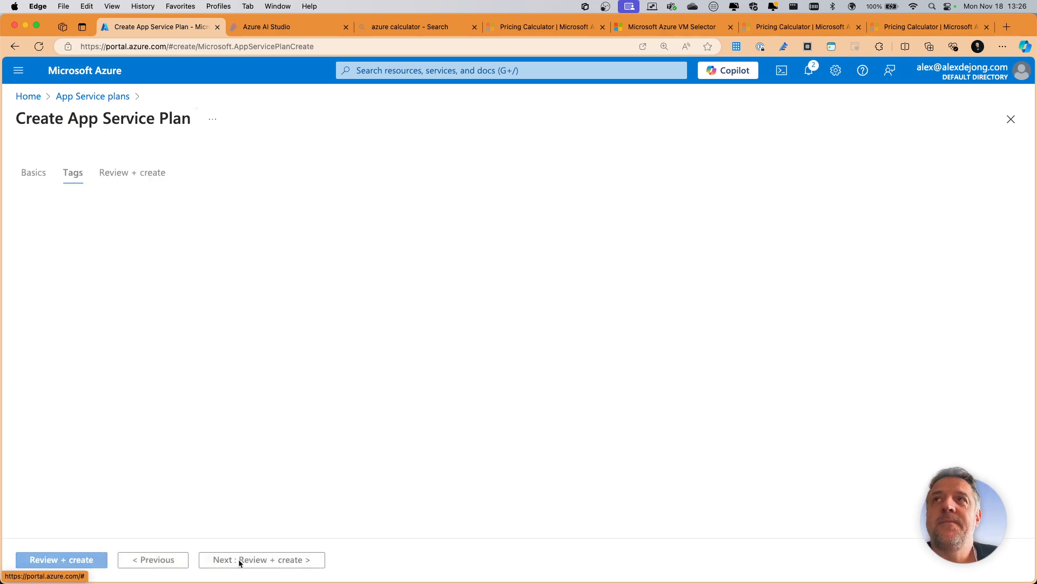
pyautogui.click(244, 560)
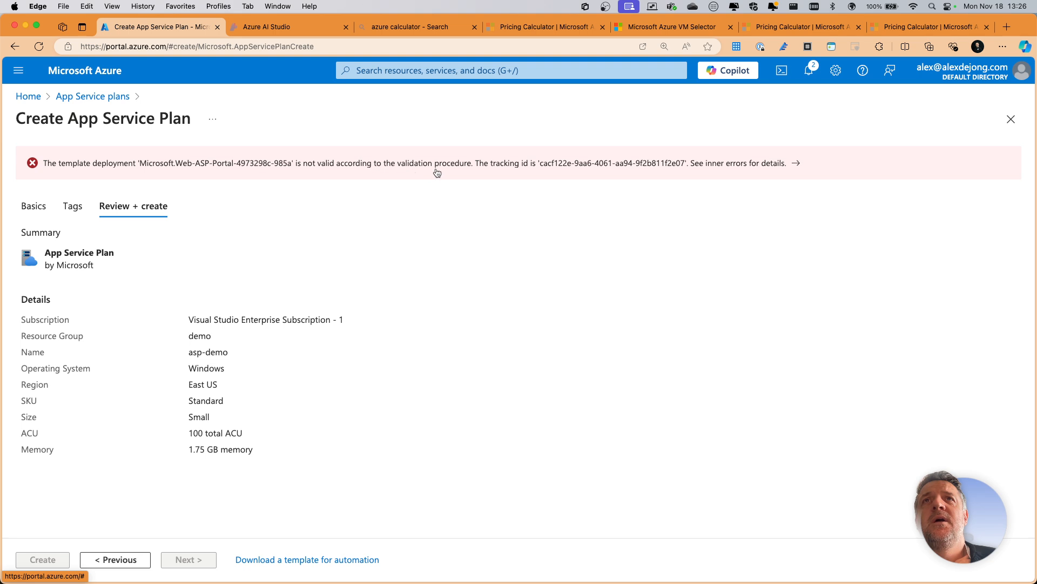
pyautogui.click(719, 165)
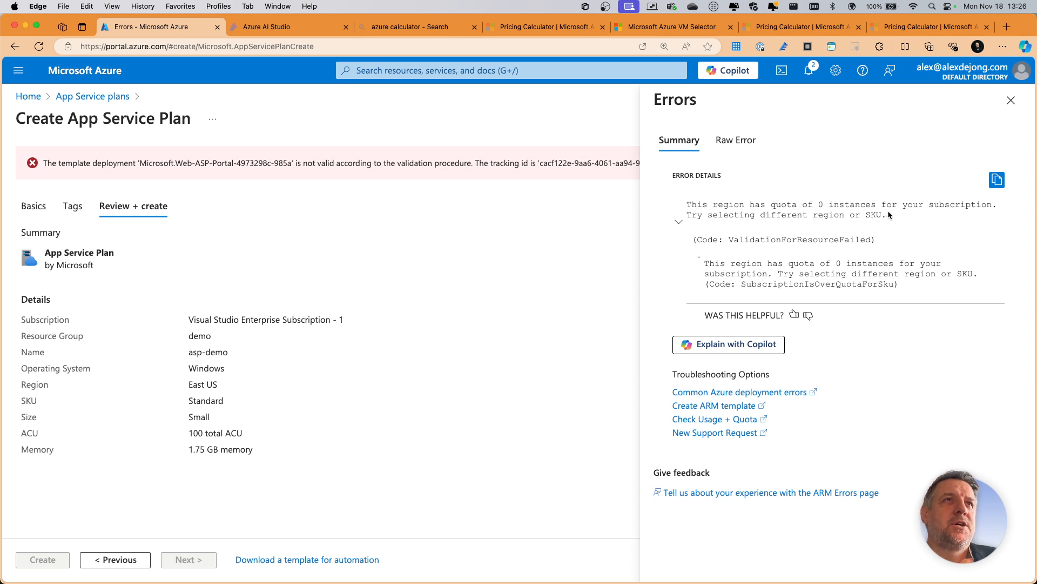
pyautogui.click(1011, 103)
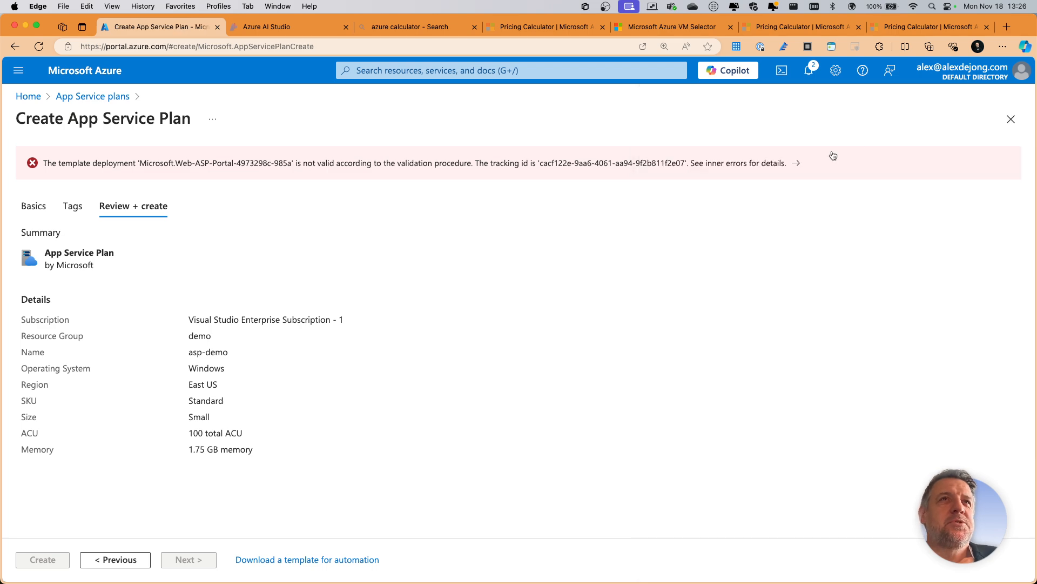
# - Return to the App Service plan's basic settings and recheck the project, region and pricing choices
pyautogui.click(35, 207)
pyautogui.scroll(-4, 173, 238)
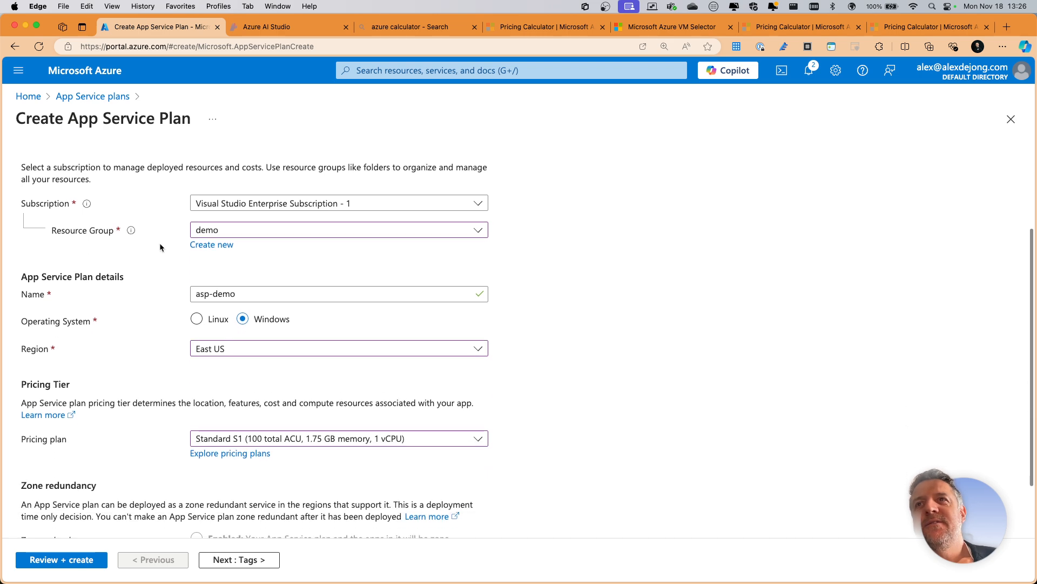
pyautogui.scroll(4, 153, 248)
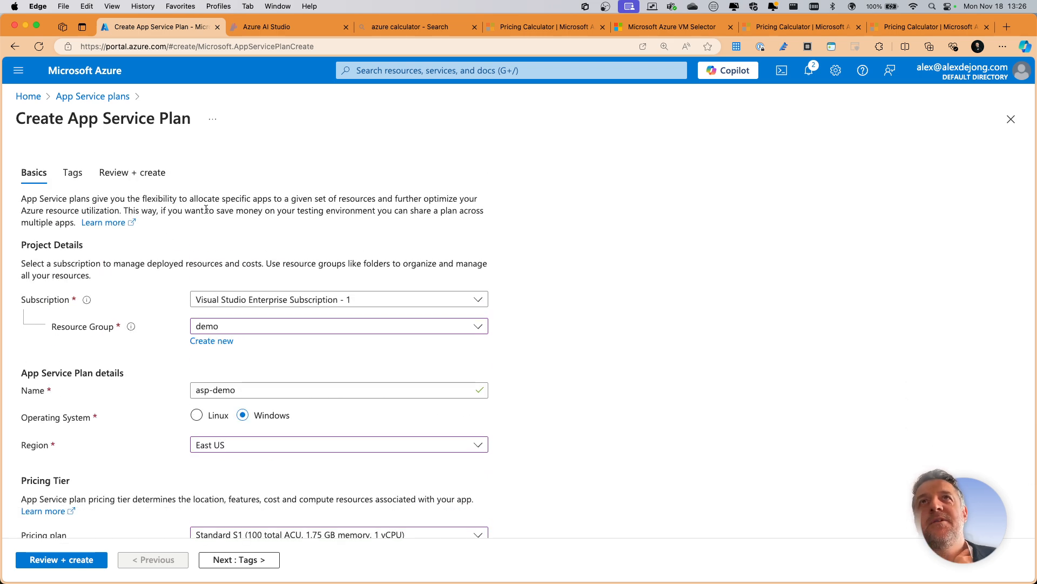
# - Open the resource providers of Visual Studio Enterprise Subscription - 1
pyautogui.click(455, 70)
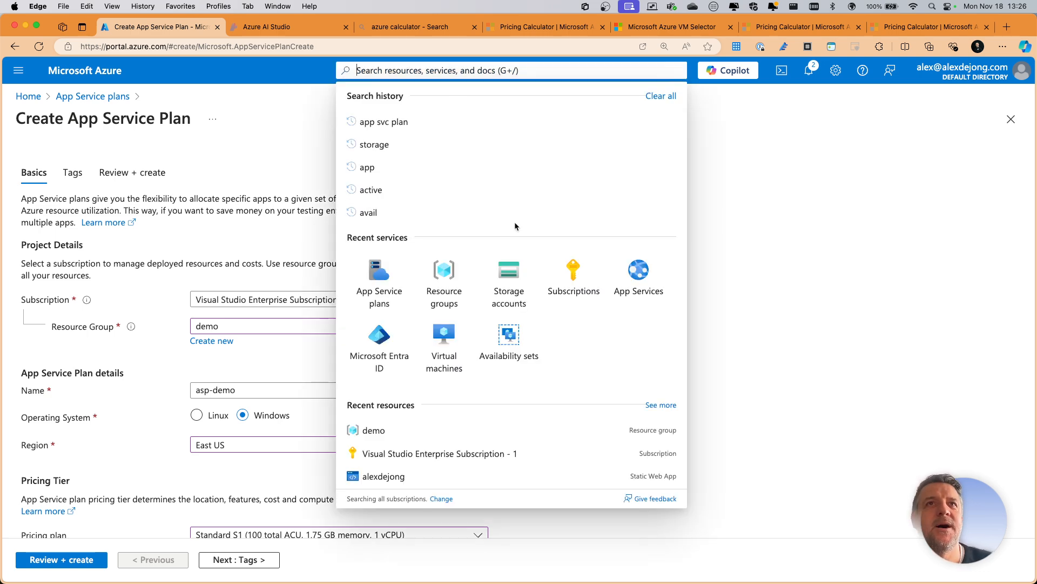
pyautogui.click(572, 275)
pyautogui.click(612, 103)
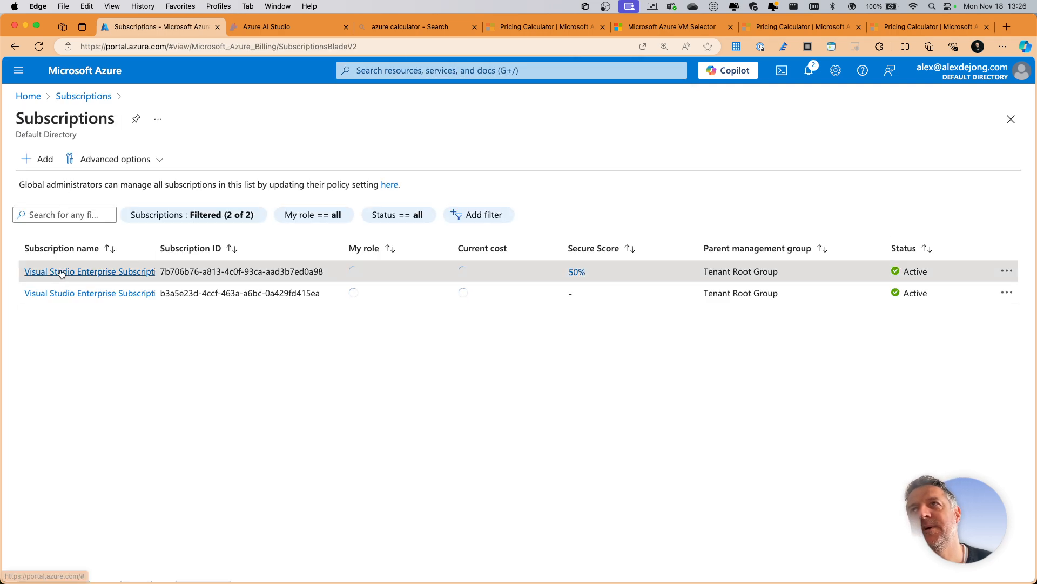
pyautogui.click(81, 271)
pyautogui.scroll(-5, 270, 421)
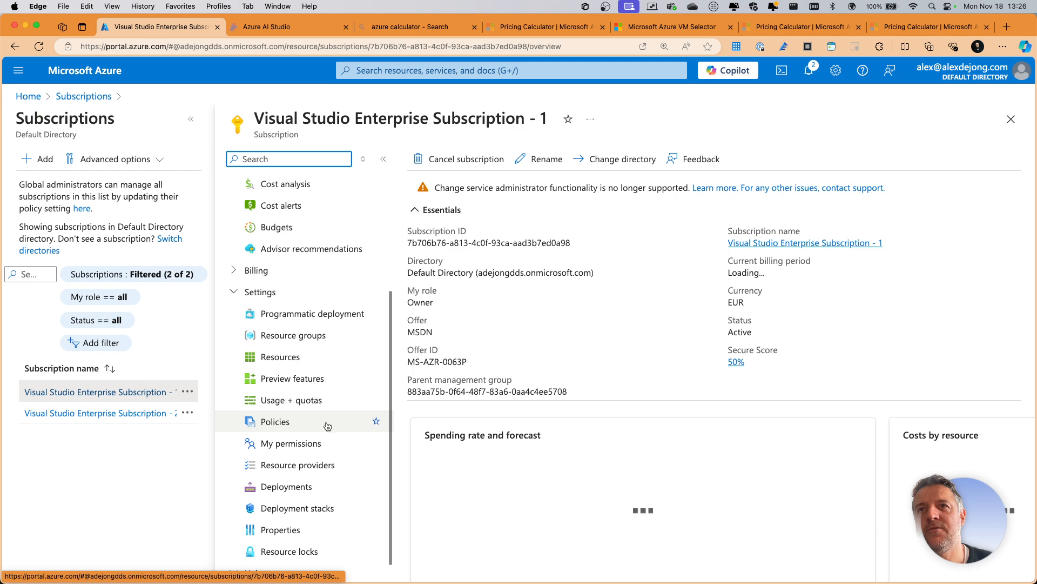
pyautogui.click(299, 468)
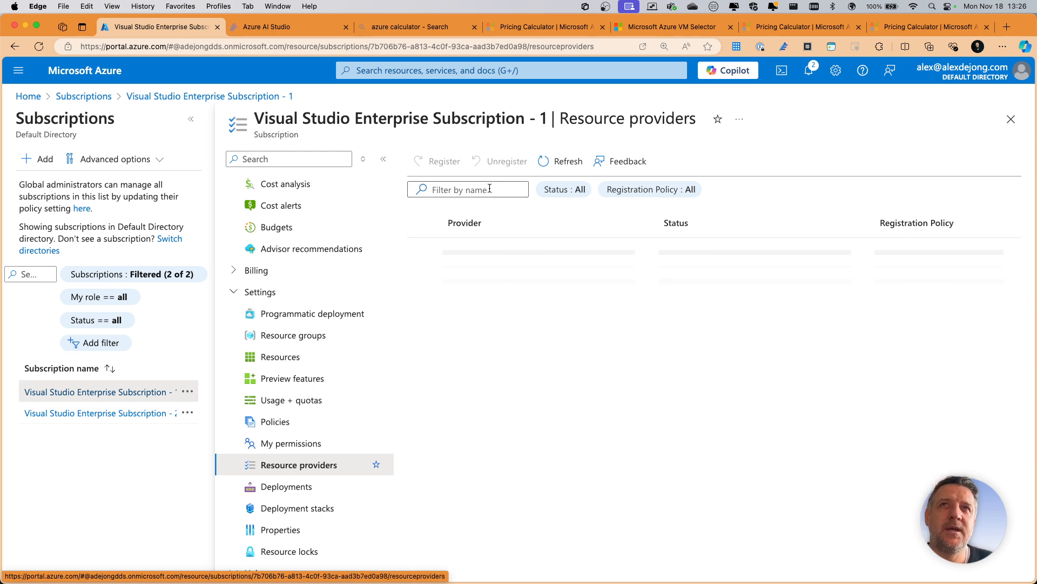
# - Filter the resource providers by microsoft.web and check the registration of Microsoft.Web
pyautogui.click(499, 190)
pyautogui.write('mic')
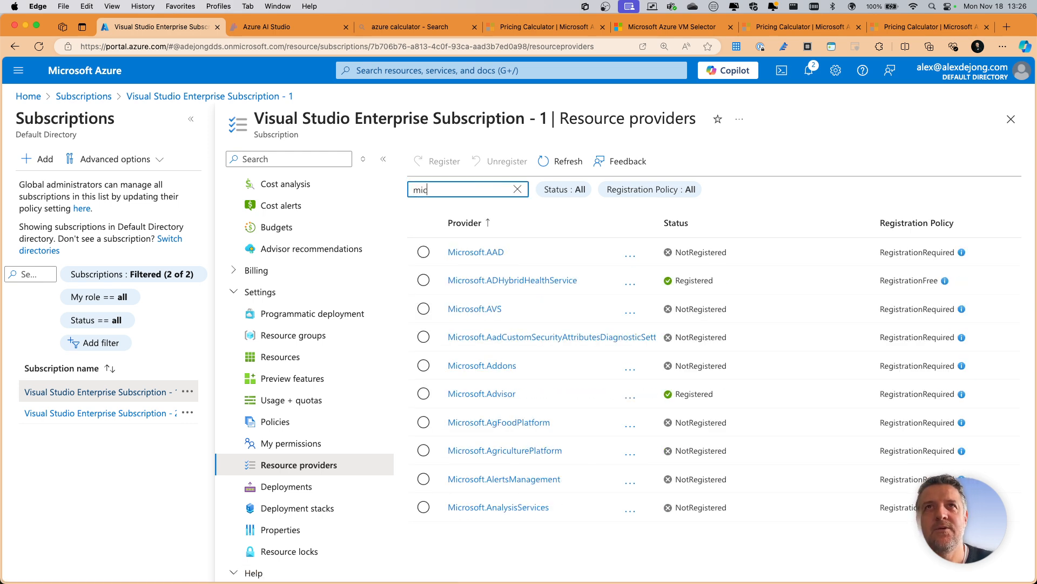
pyautogui.write('rosoft.web')
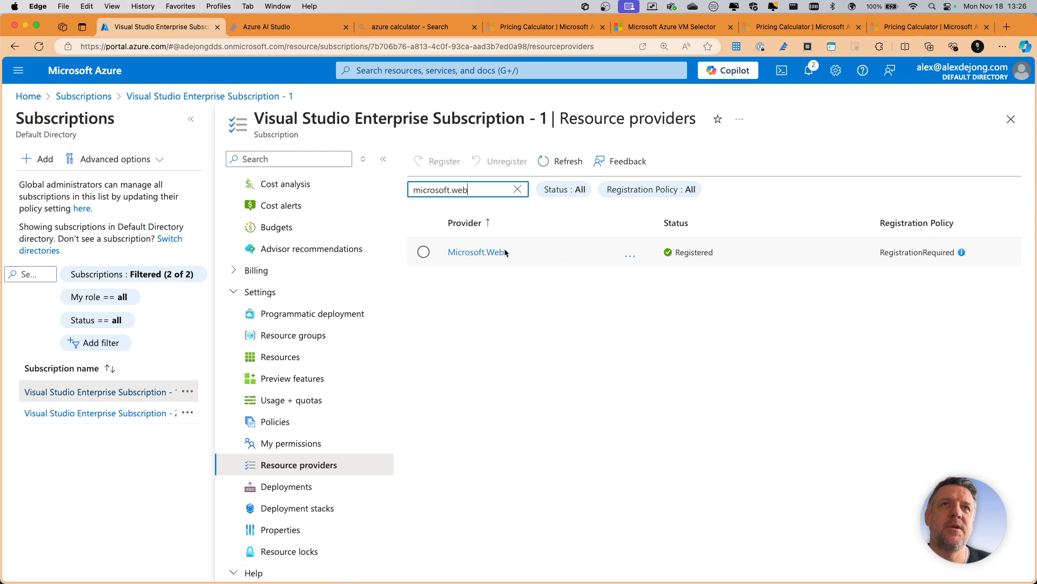
pyautogui.click(485, 254)
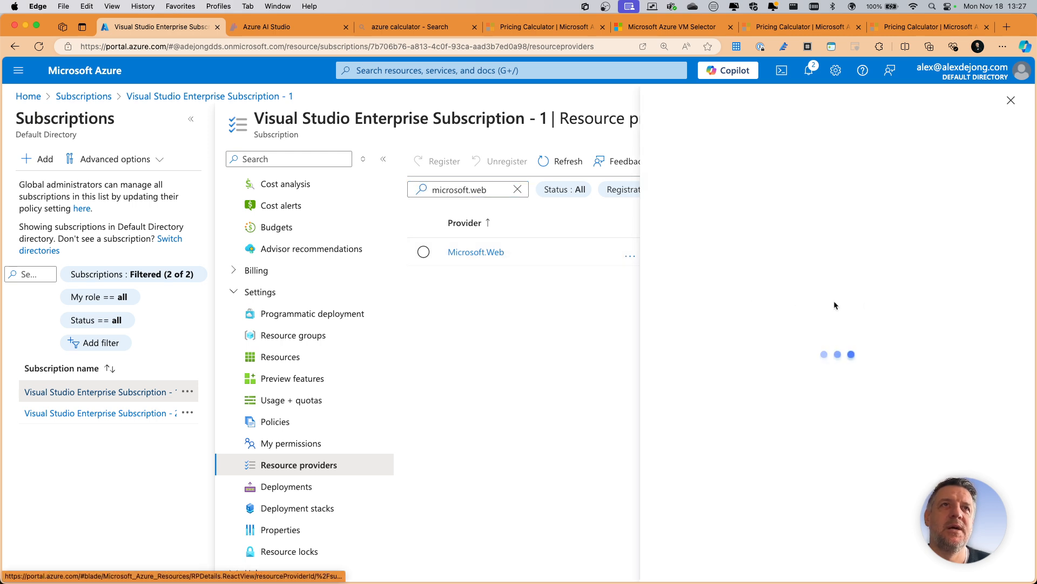
pyautogui.click(1010, 101)
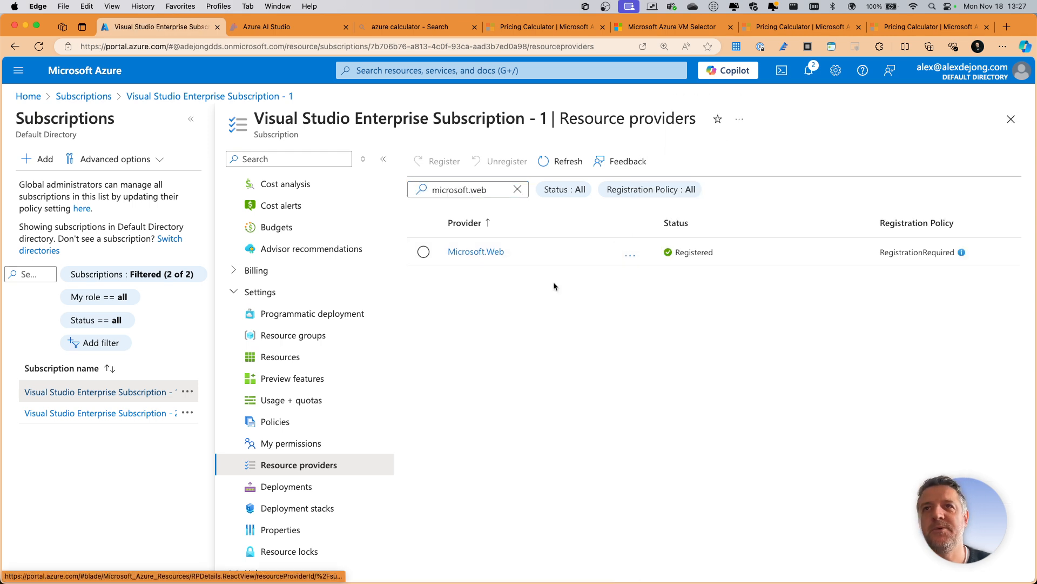
# - Open the subscription's usage and quotas and search the quota list for "app service"
pyautogui.click(277, 401)
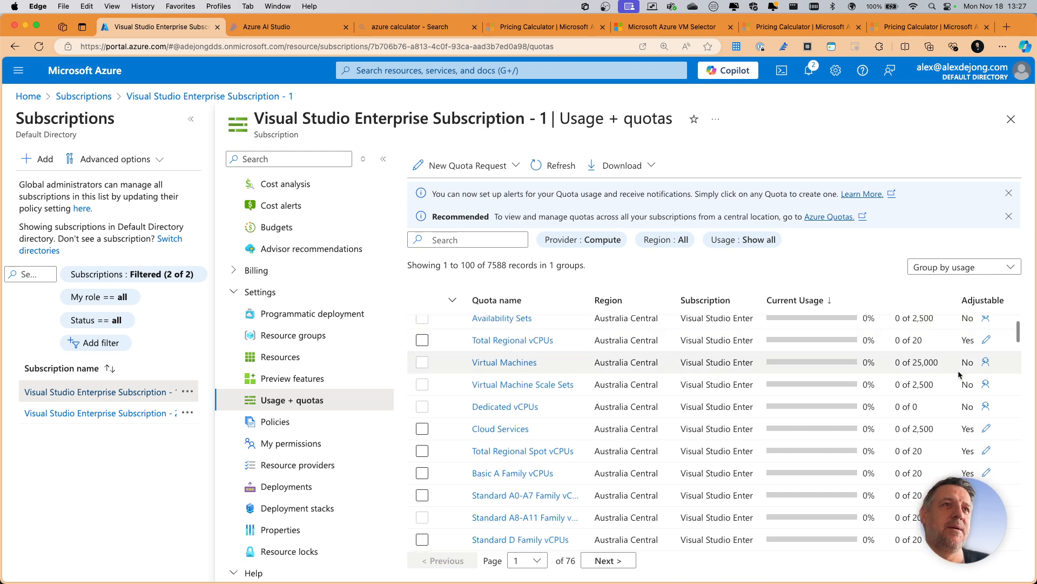
pyautogui.scroll(-5, 588, 400)
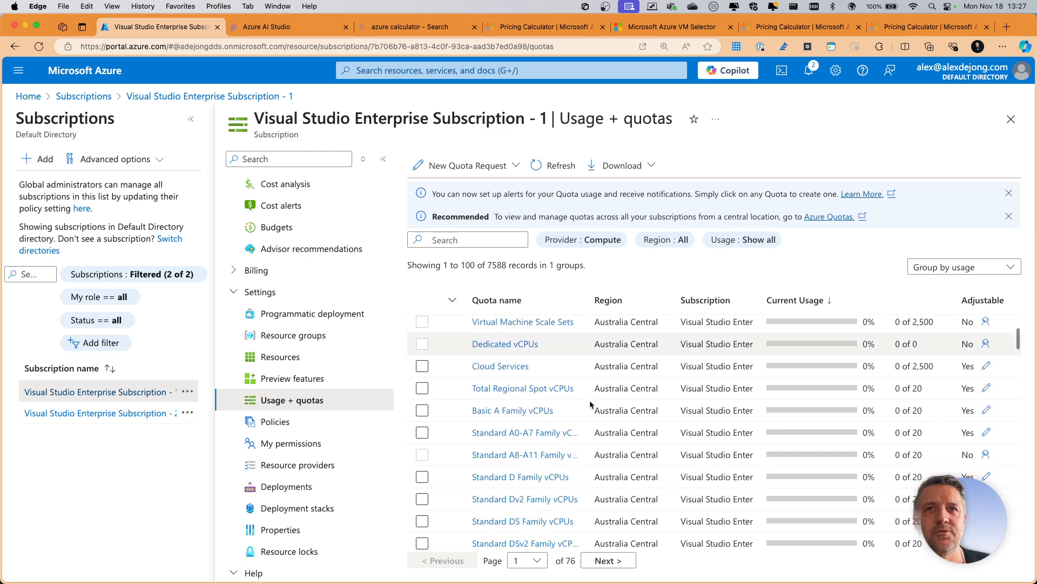
pyautogui.scroll(5, 589, 400)
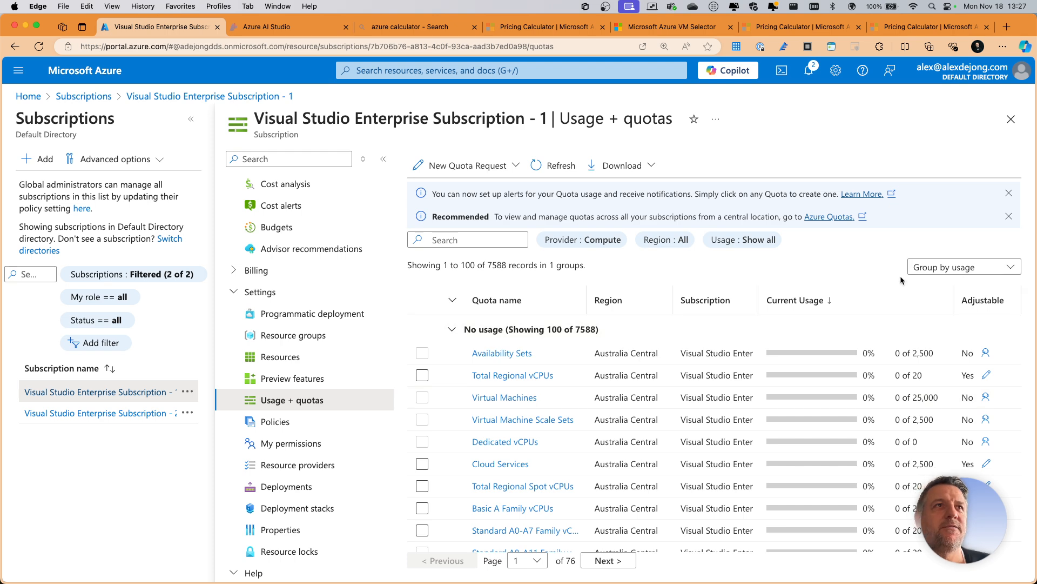
pyautogui.click(475, 234)
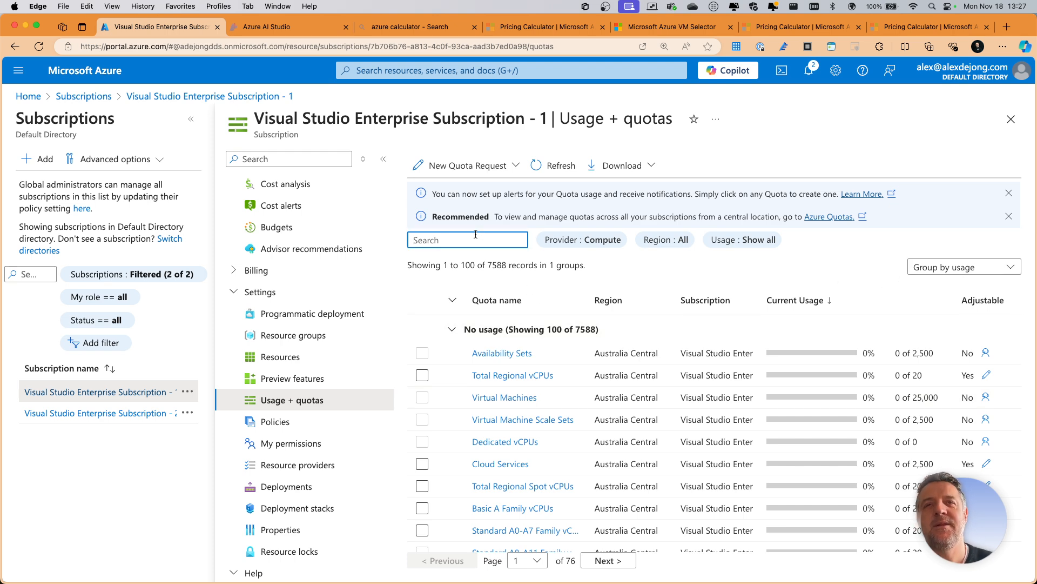
pyautogui.write('app ser')
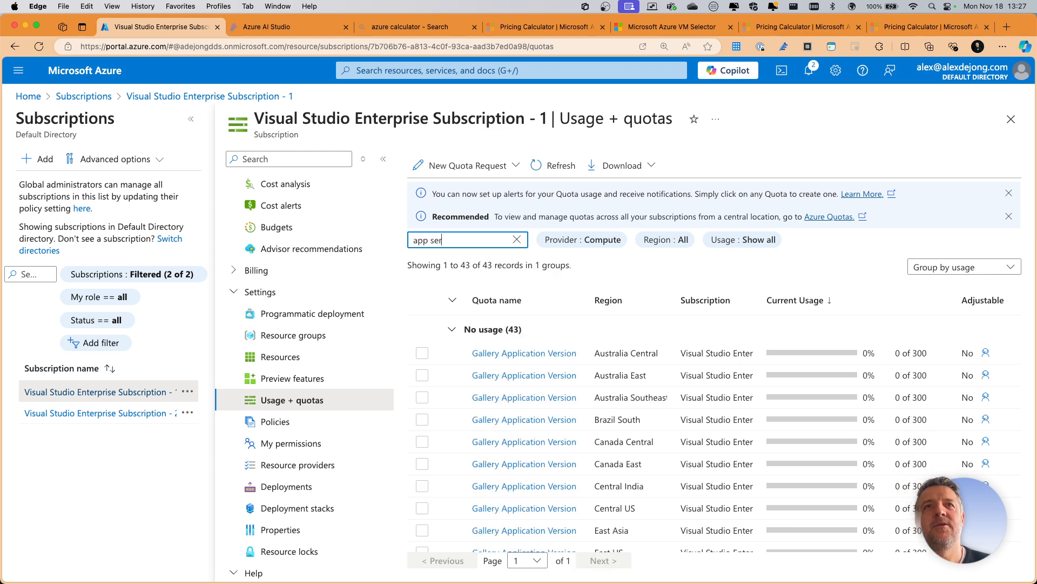
pyautogui.write('v')
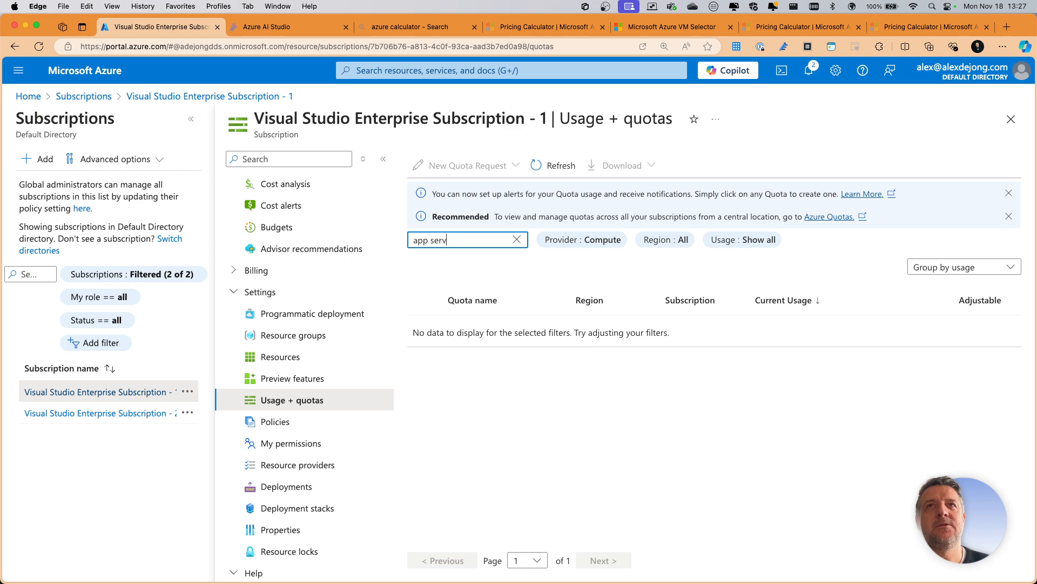
pyautogui.write('iceser')
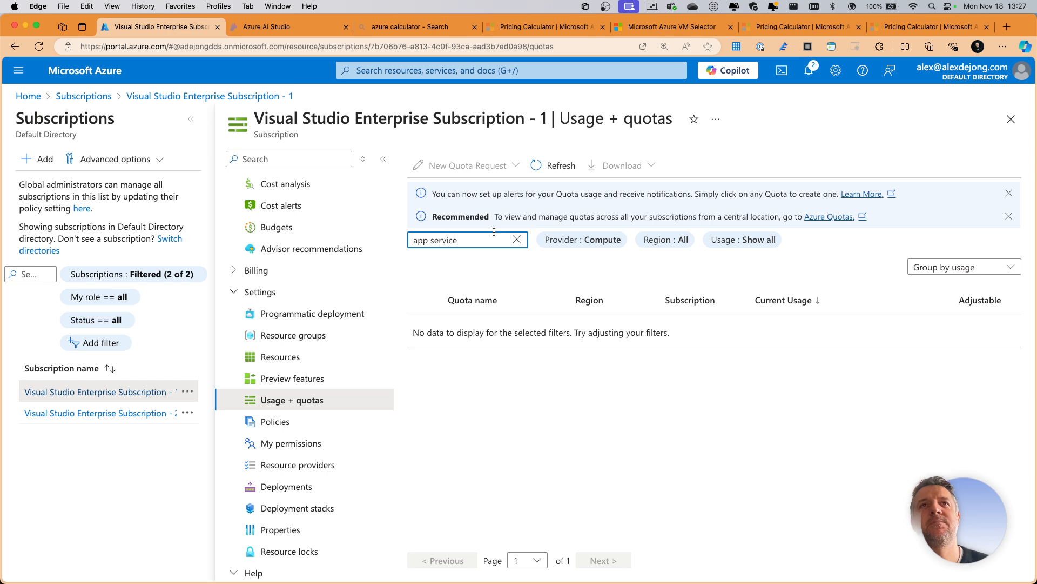
# - Filter the subscription's quotas by the provider Azure Container Apps
pyautogui.click(583, 240)
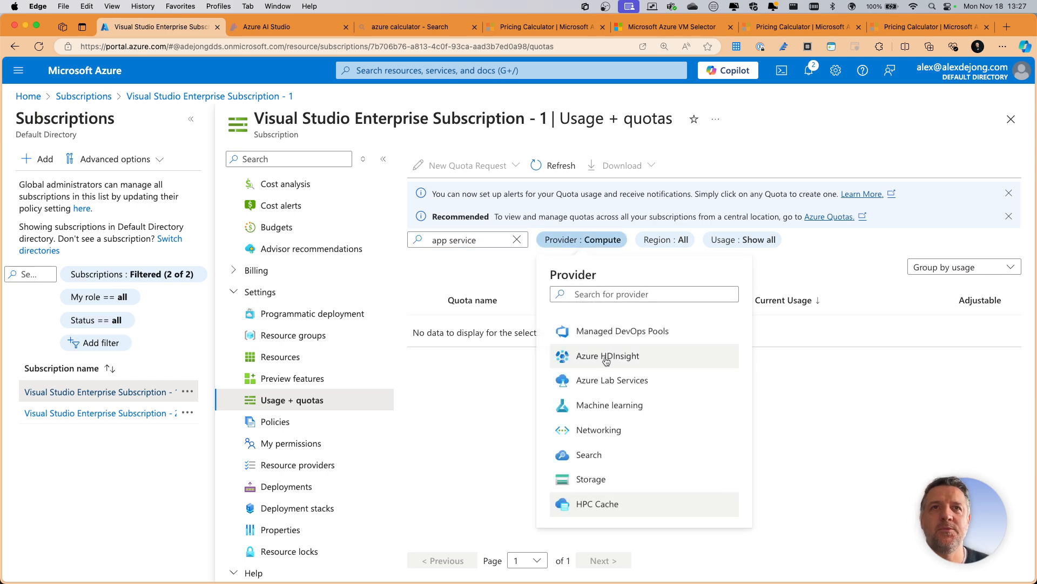
pyautogui.scroll(5, 606, 392)
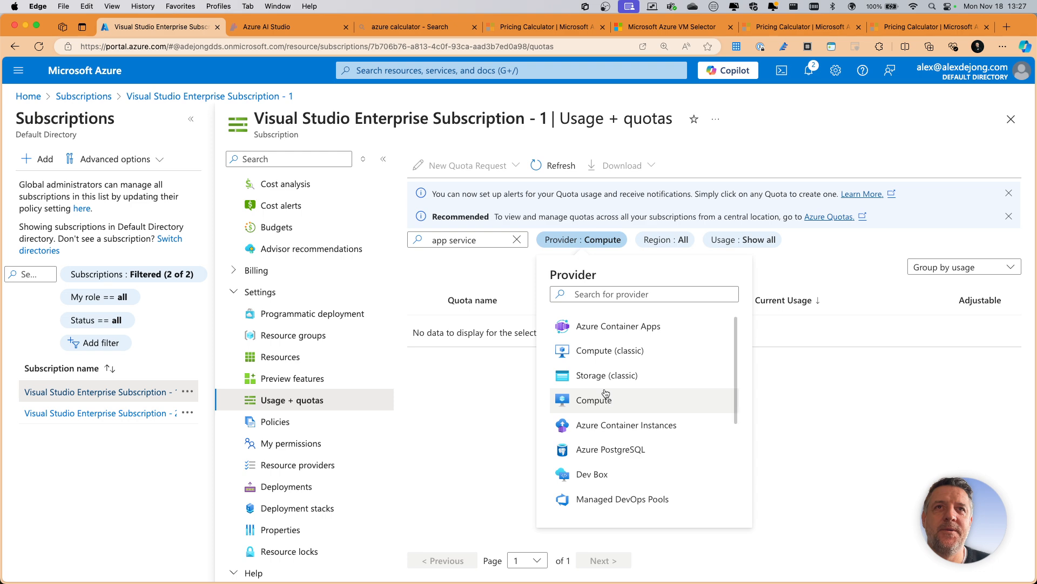
pyautogui.click(604, 327)
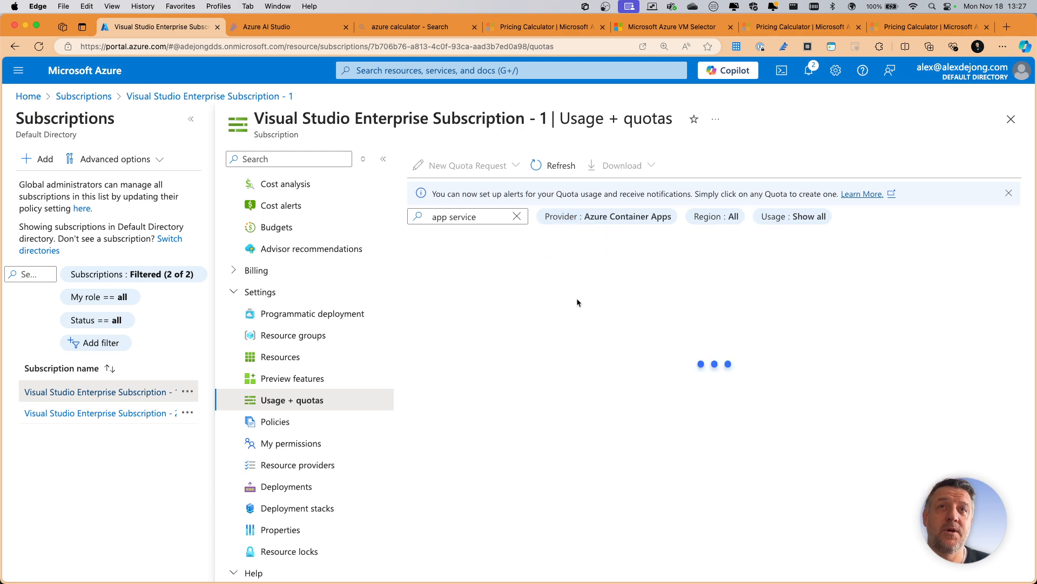
pyautogui.click(495, 218)
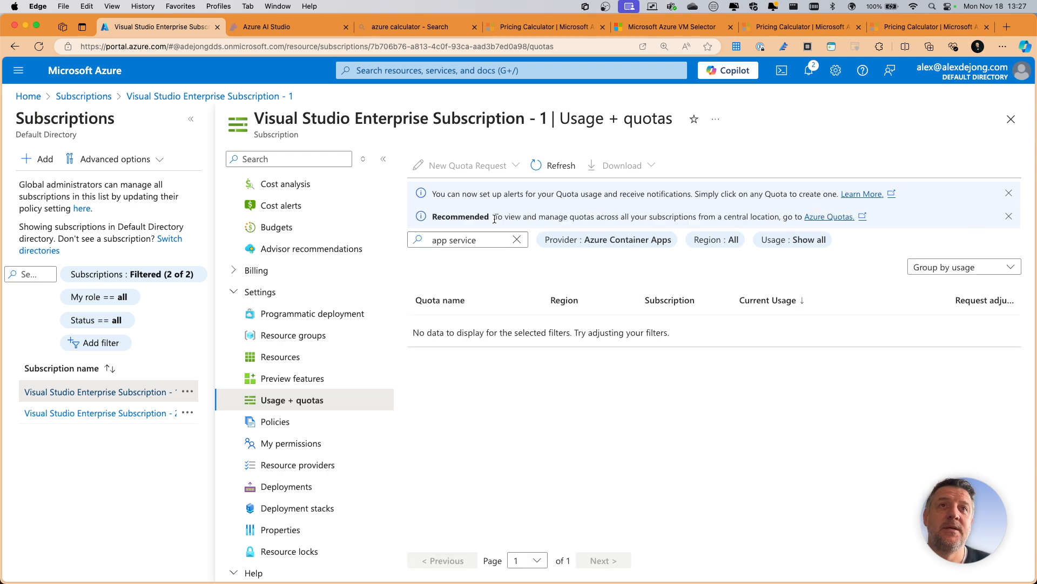
# - Set the quota provider filter to Compute (classic) and shorten the search text to "app"
pyautogui.click(601, 246)
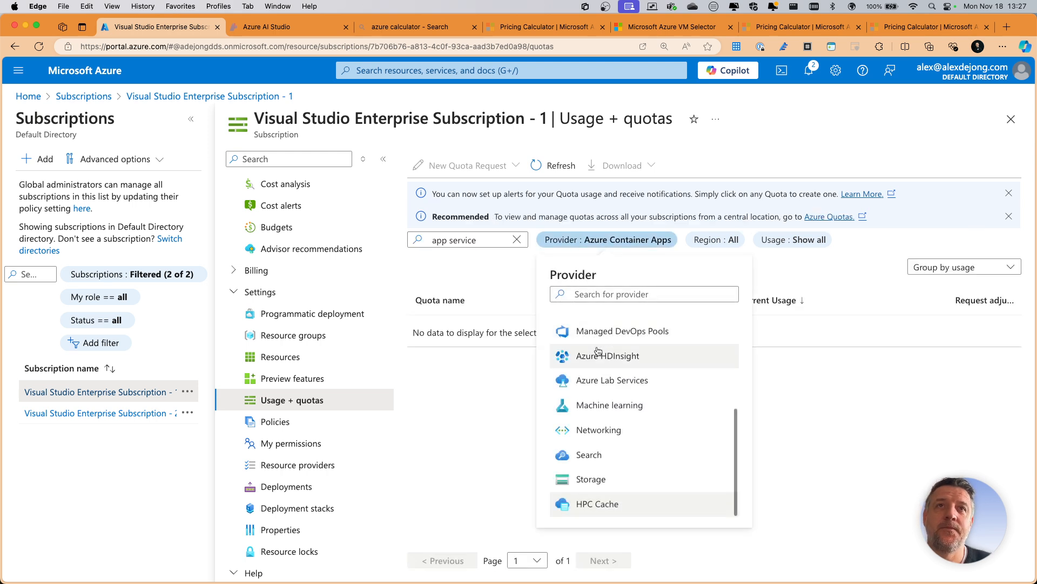
pyautogui.scroll(5, 604, 404)
pyautogui.scroll(3, 604, 404)
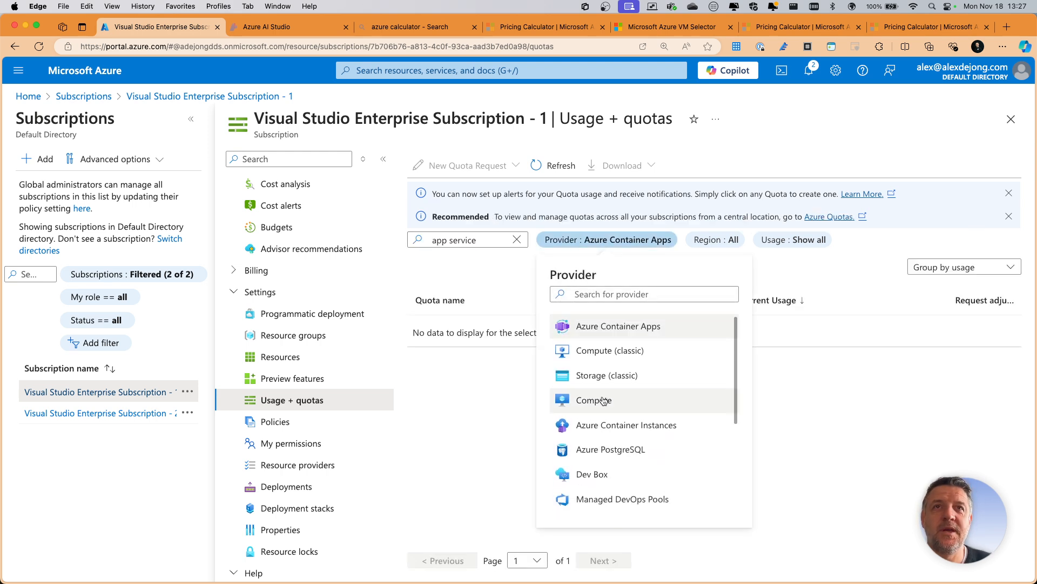
pyautogui.click(585, 346)
pyautogui.moveTo(475, 239); pyautogui.dragTo(433, 242)
pyautogui.press('BackSpace')
pyautogui.press('BackSpace')
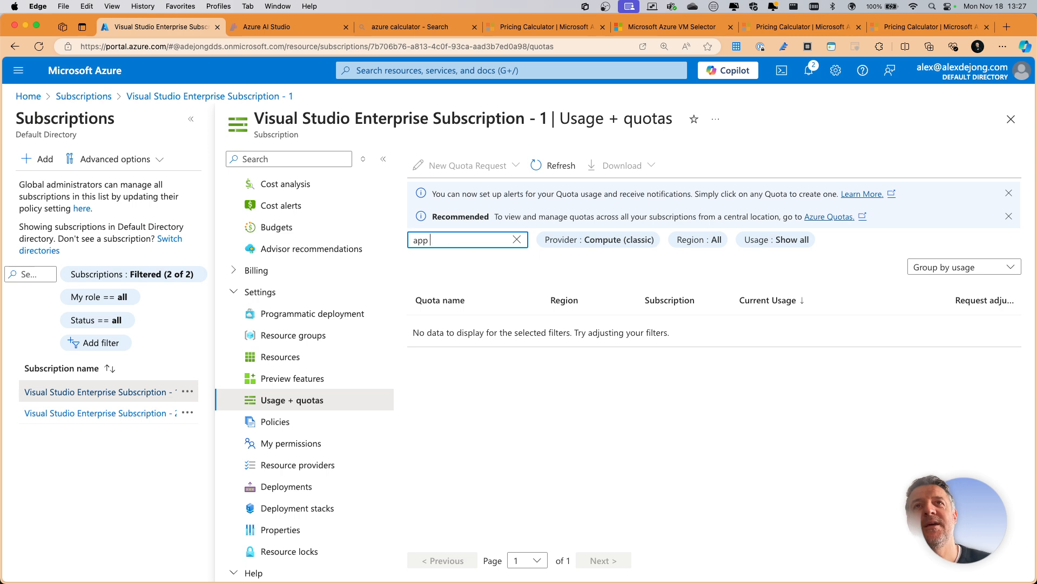
# - Set the quota provider filter to Compute and examine the matching quotas across regions for App Service limits
pyautogui.click(599, 239)
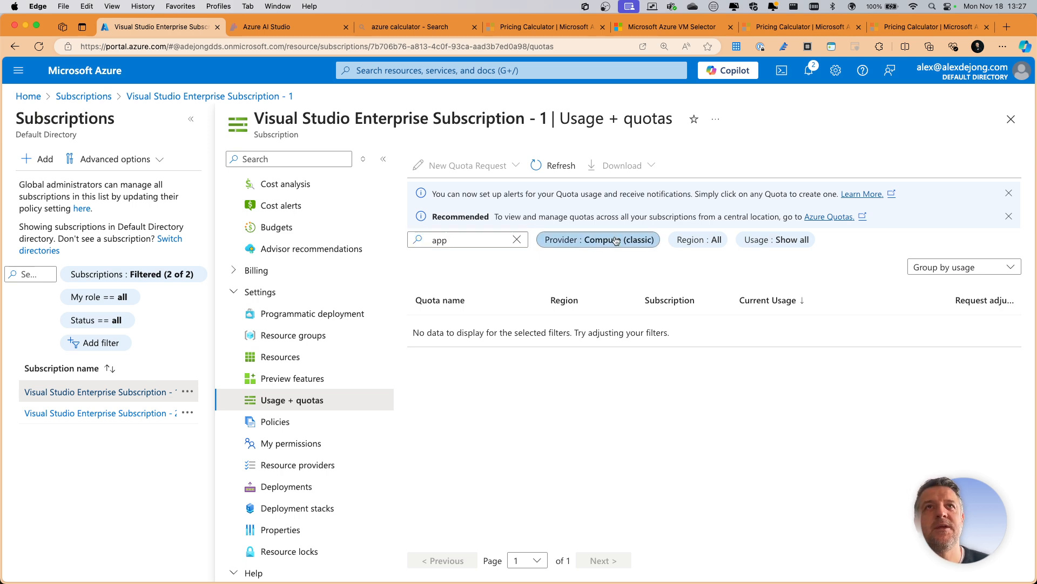
pyautogui.scroll(1, 616, 394)
pyautogui.scroll(3, 616, 395)
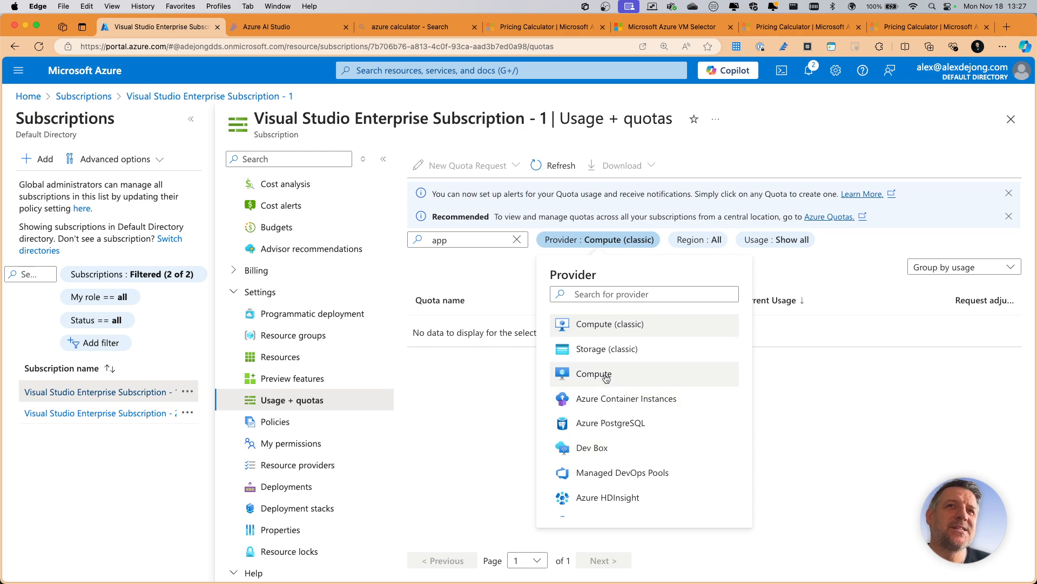
pyautogui.click(605, 375)
pyautogui.scroll(-2, 578, 393)
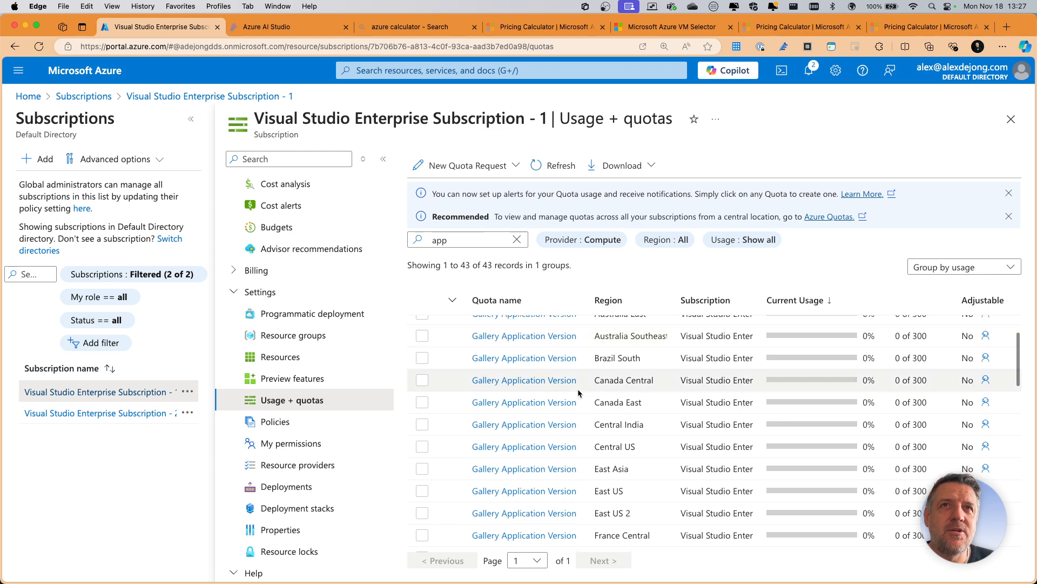
pyautogui.scroll(-10, 578, 392)
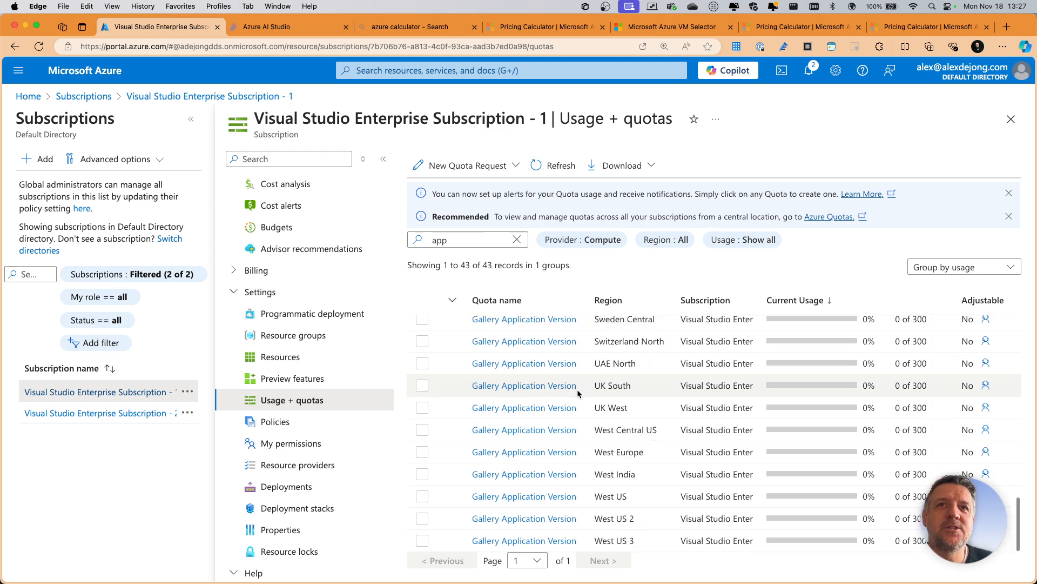
pyautogui.scroll(12, 579, 391)
pyautogui.scroll(-5, 647, 401)
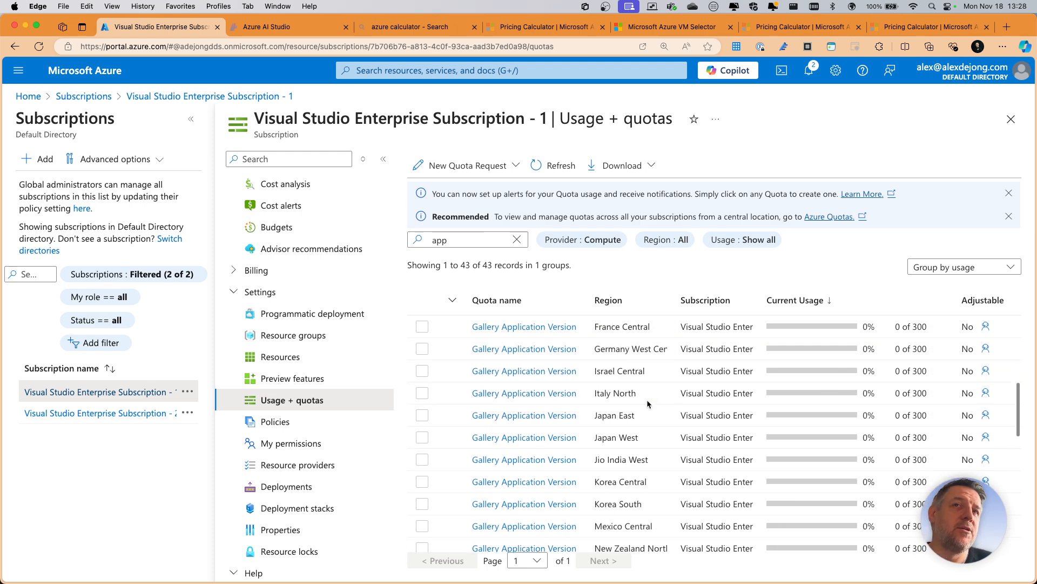
pyautogui.scroll(-5, 648, 401)
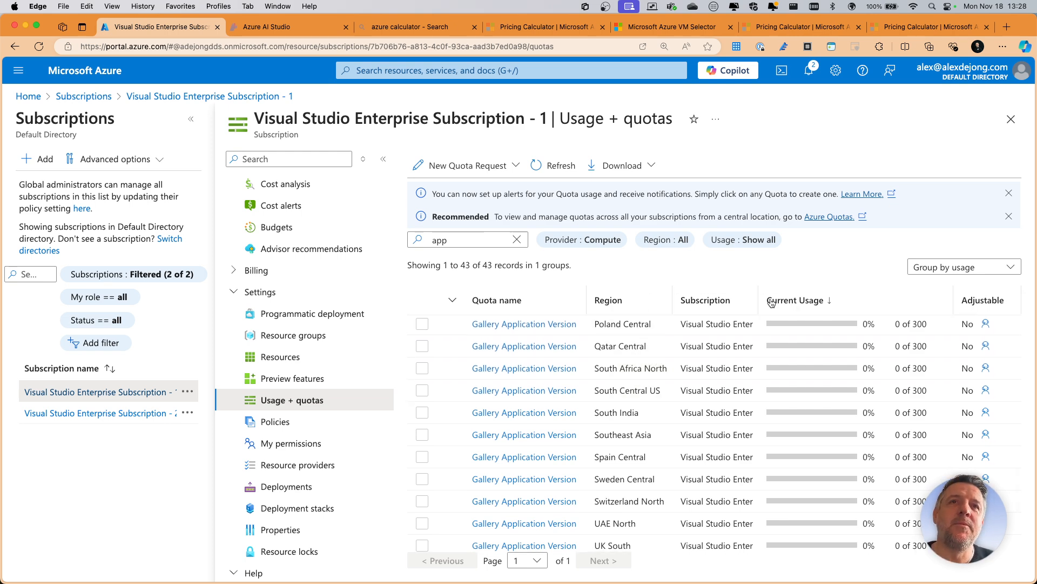
# - Switch the portal to the account owner's personal .com directory and open App Services by searching for "app svc"
pyautogui.click(846, 73)
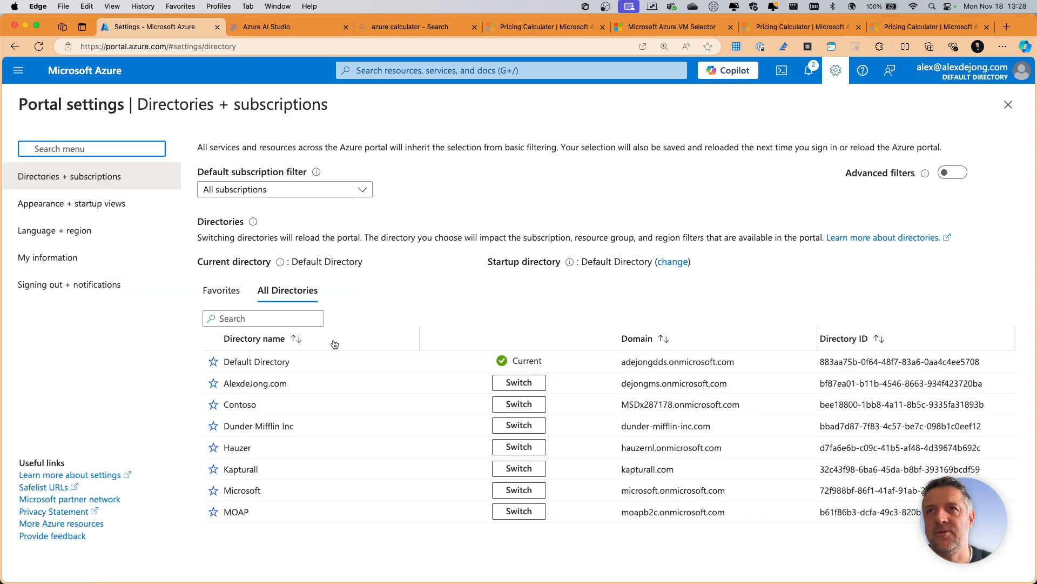
pyautogui.click(518, 383)
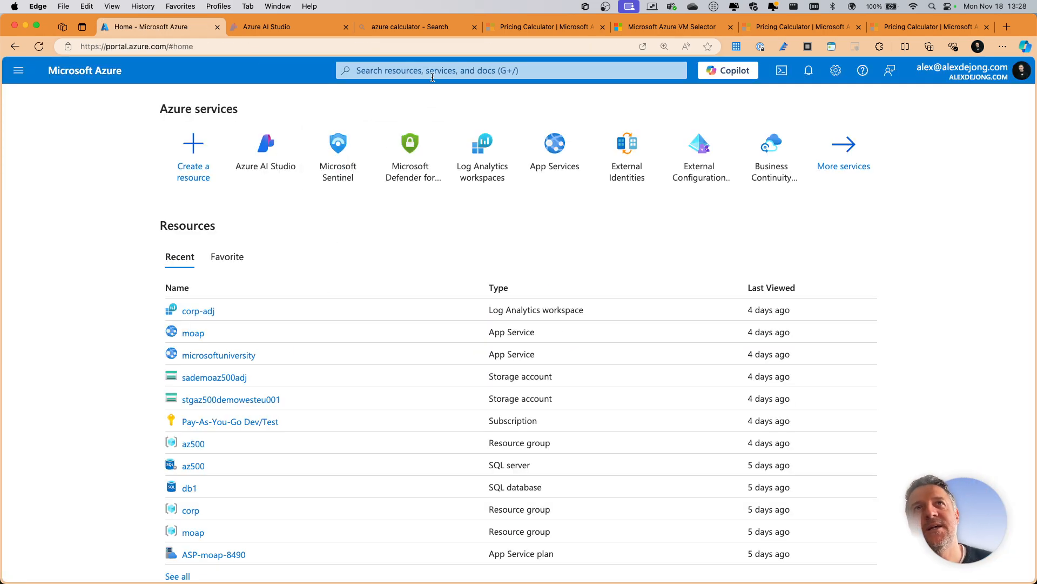
pyautogui.click(436, 71)
pyautogui.write('app svc')
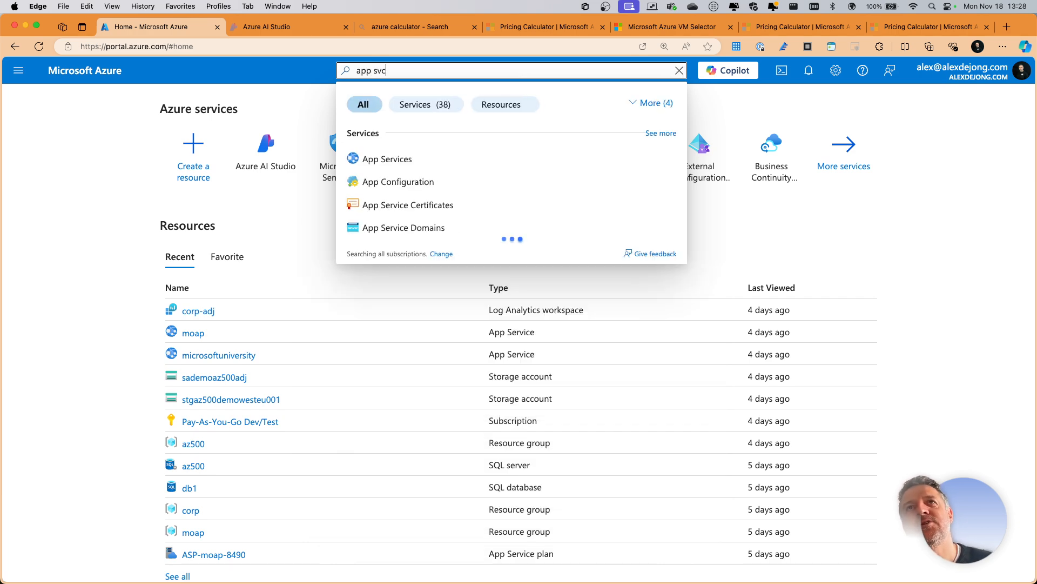
pyautogui.click(368, 159)
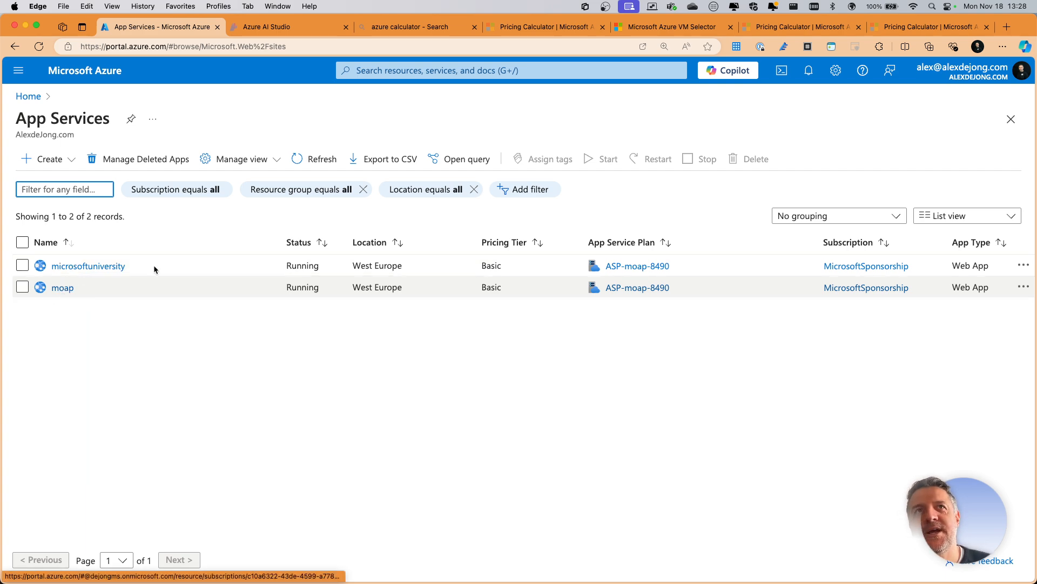
pyautogui.click(502, 71)
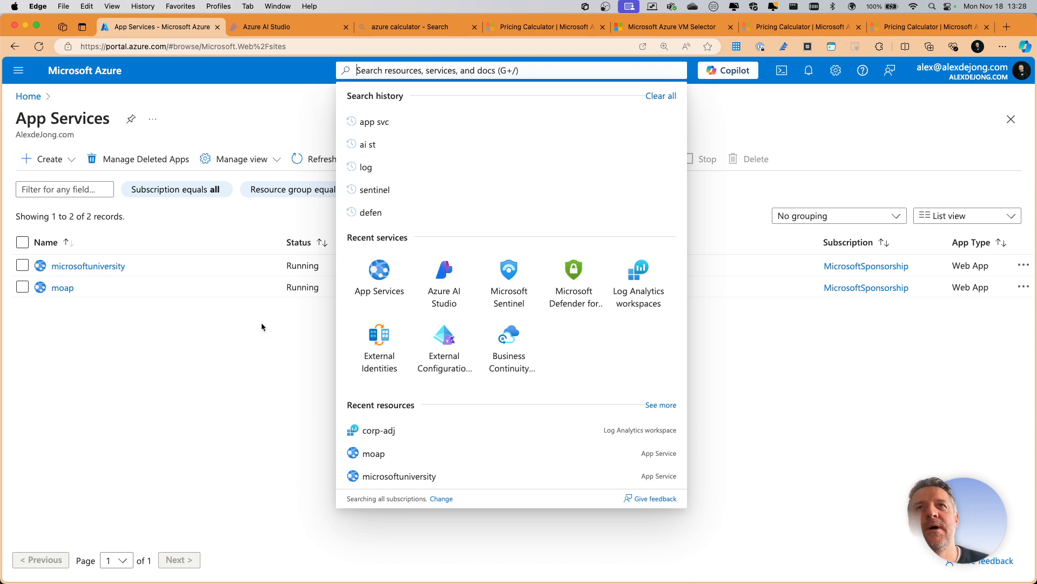
pyautogui.click(173, 359)
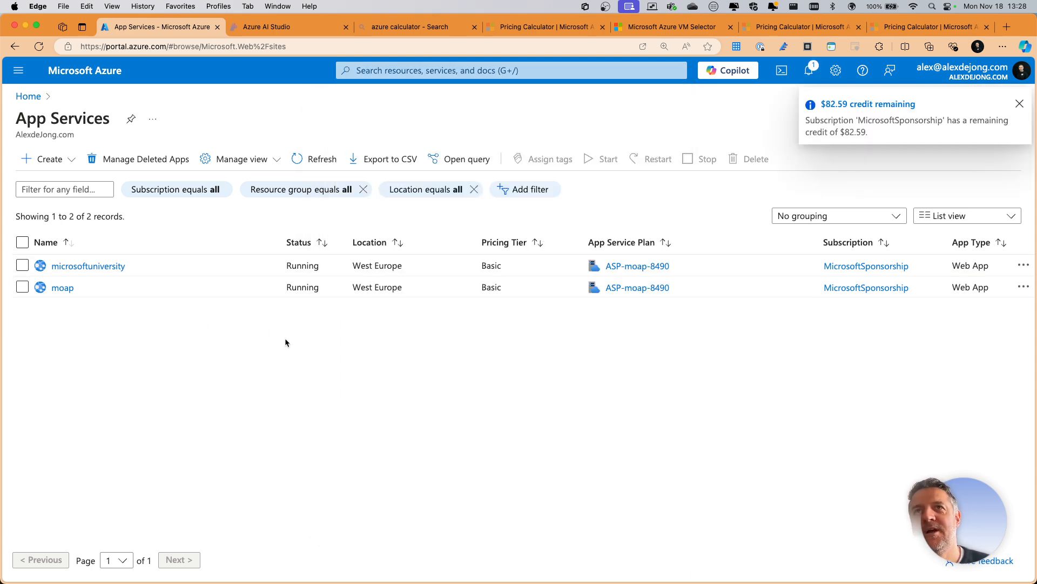
# - Open the App Service plan ASP-moap-8490 used by the moap app and examine its essentials and usage charts
pyautogui.click(651, 291)
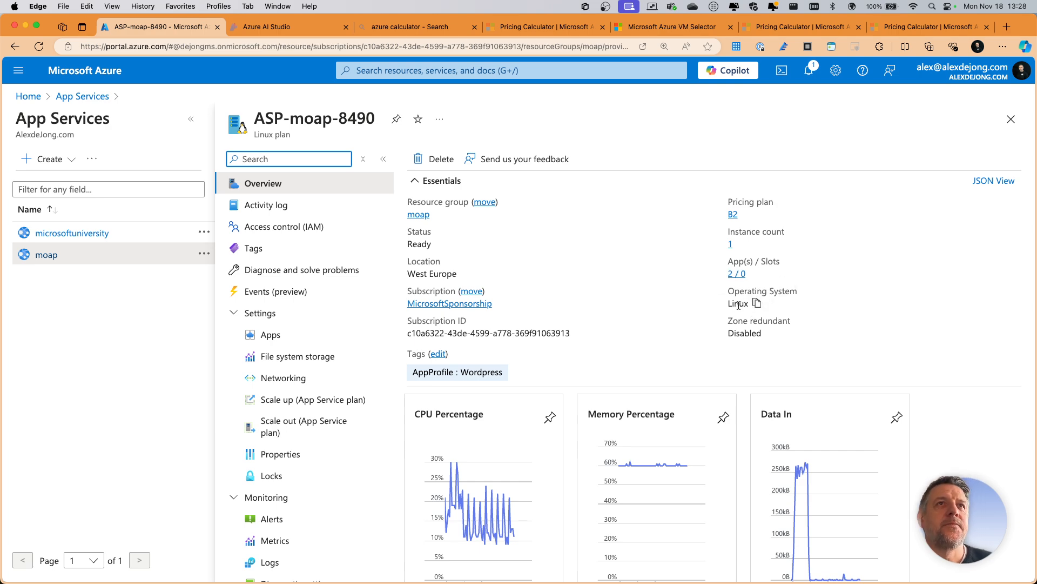
pyautogui.scroll(-5, 630, 285)
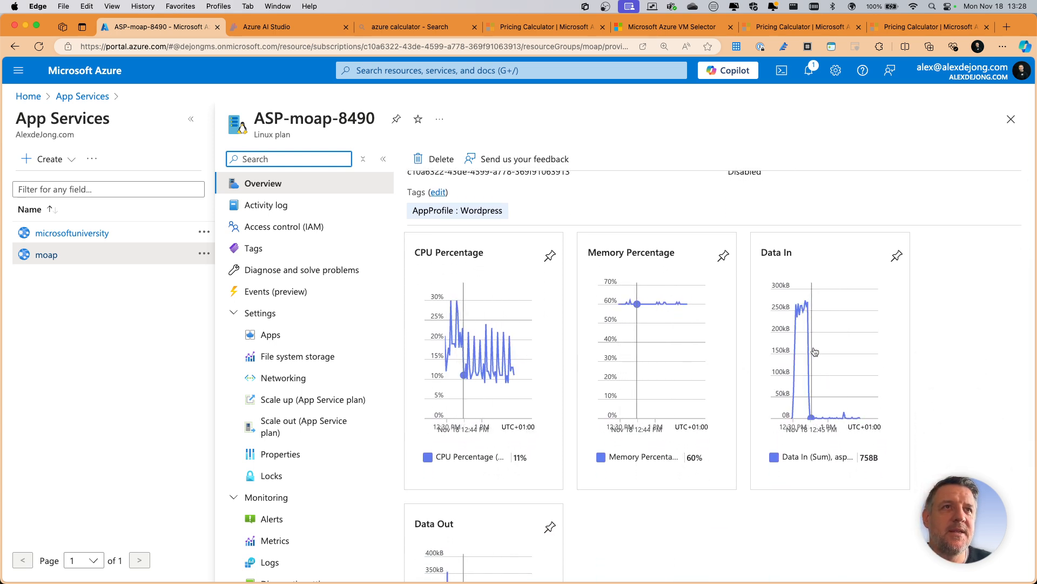
pyautogui.scroll(-5, 475, 445)
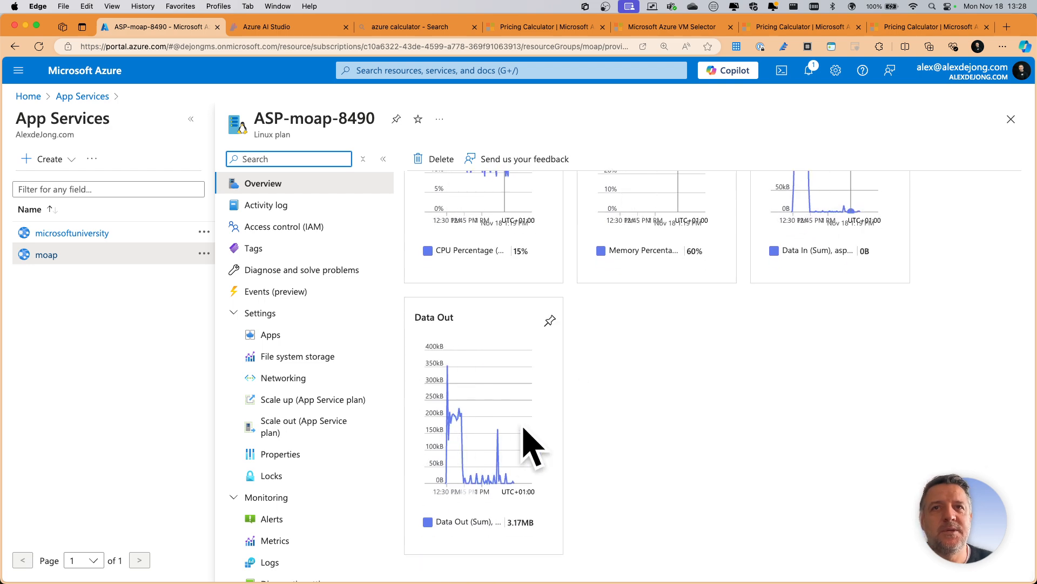
pyautogui.scroll(3, 686, 343)
pyautogui.scroll(5, 687, 340)
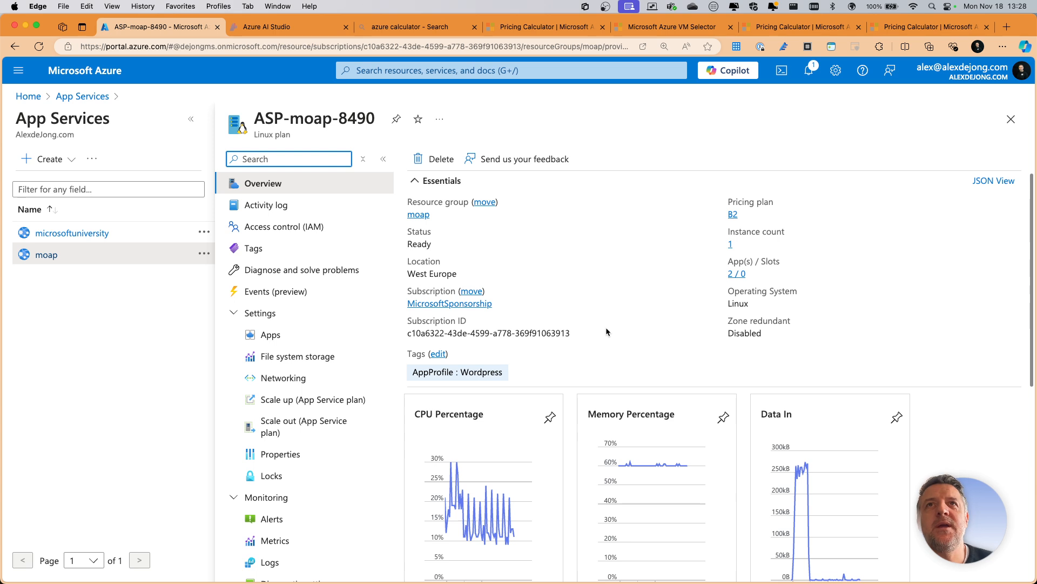
# - Open the plan's scale-out settings and examine its pricing plan, scale out methods and instance count
pyautogui.scroll(-5, 293, 194)
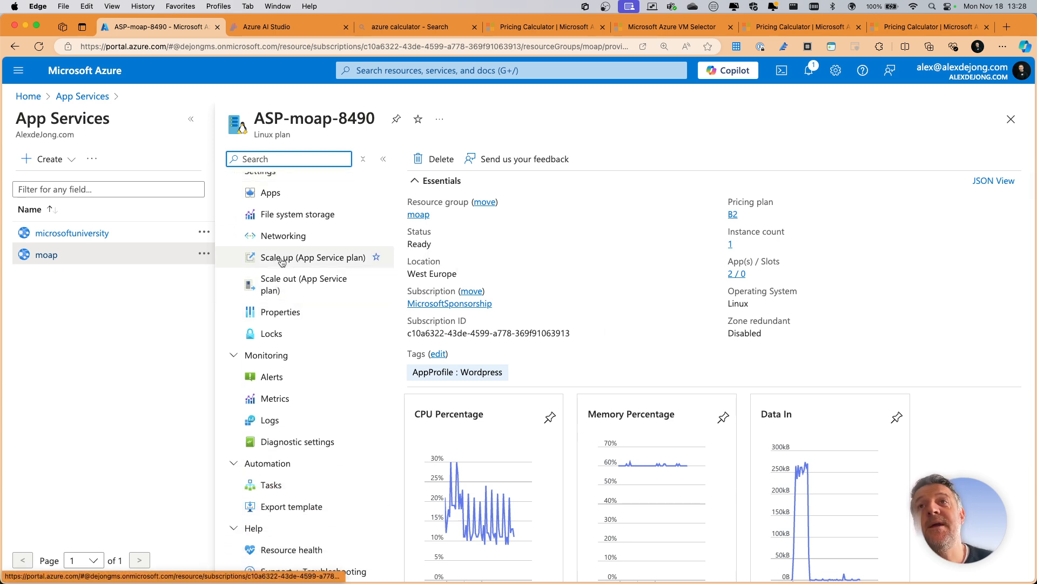
pyautogui.click(295, 284)
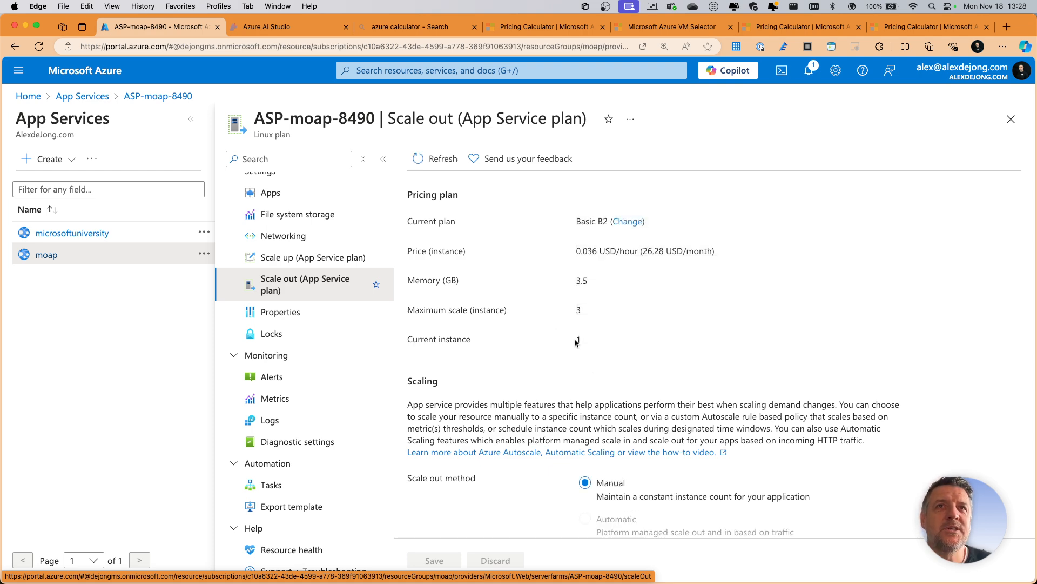
pyautogui.scroll(-3, 578, 340)
pyautogui.moveTo(582, 507); pyautogui.dragTo(620, 509)
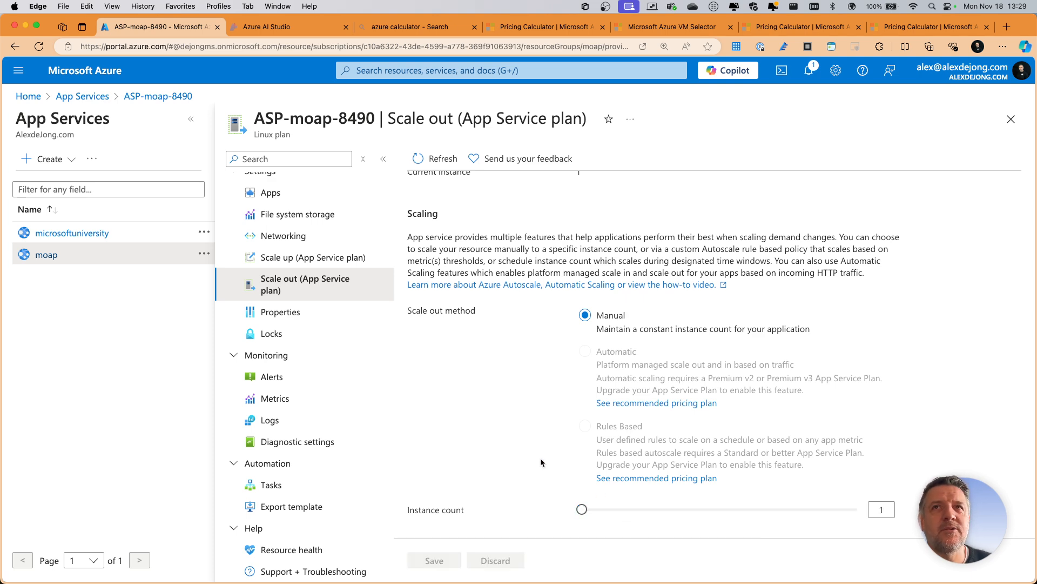
pyautogui.scroll(3, 541, 458)
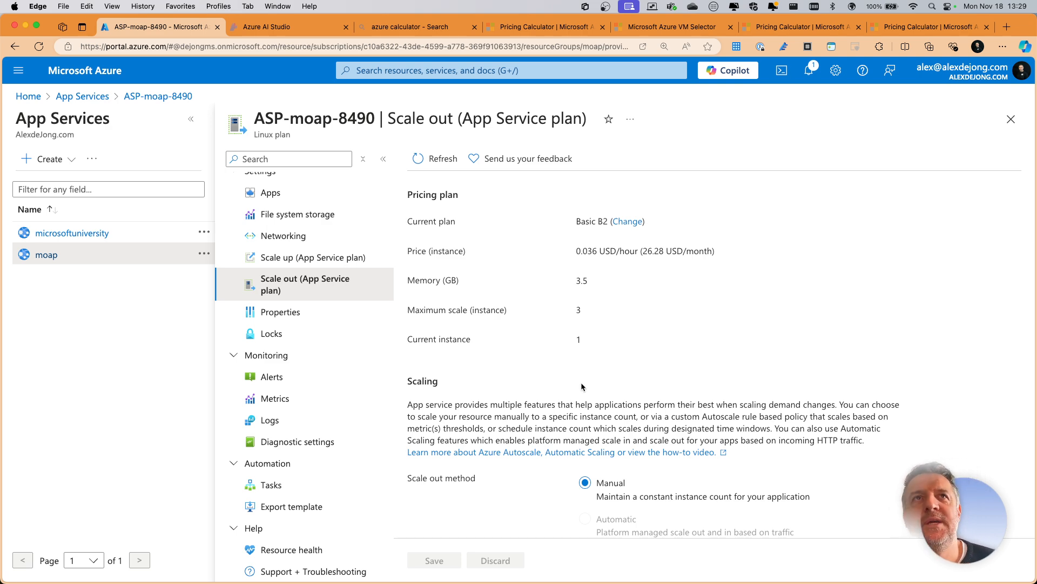
pyautogui.scroll(-2, 554, 421)
pyautogui.scroll(2, 551, 453)
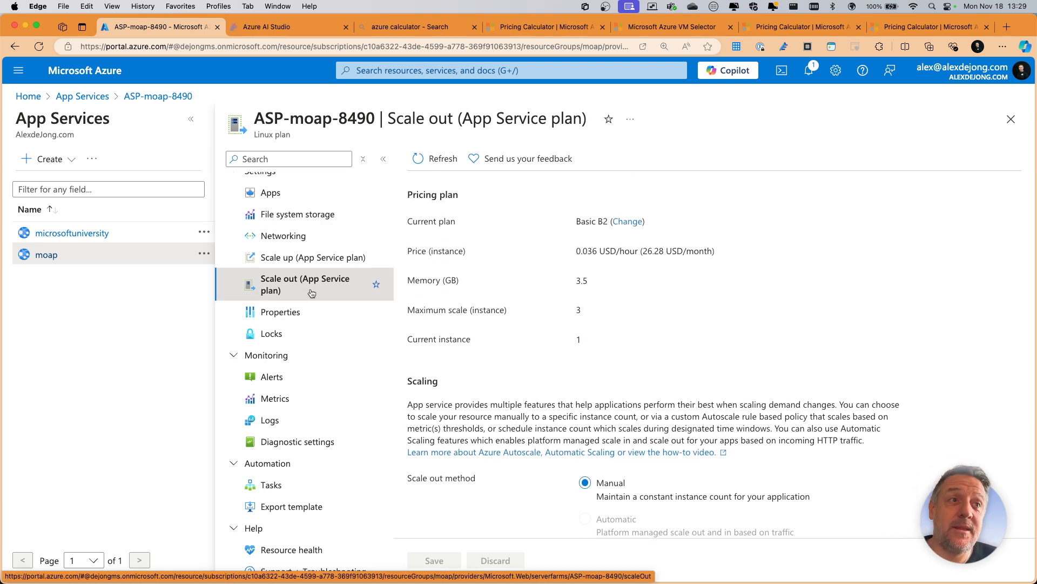
# - Open the microsoftuniversity web app from the plan's apps and view the site at its default domain
pyautogui.hotkey('ctrl', 'Right')
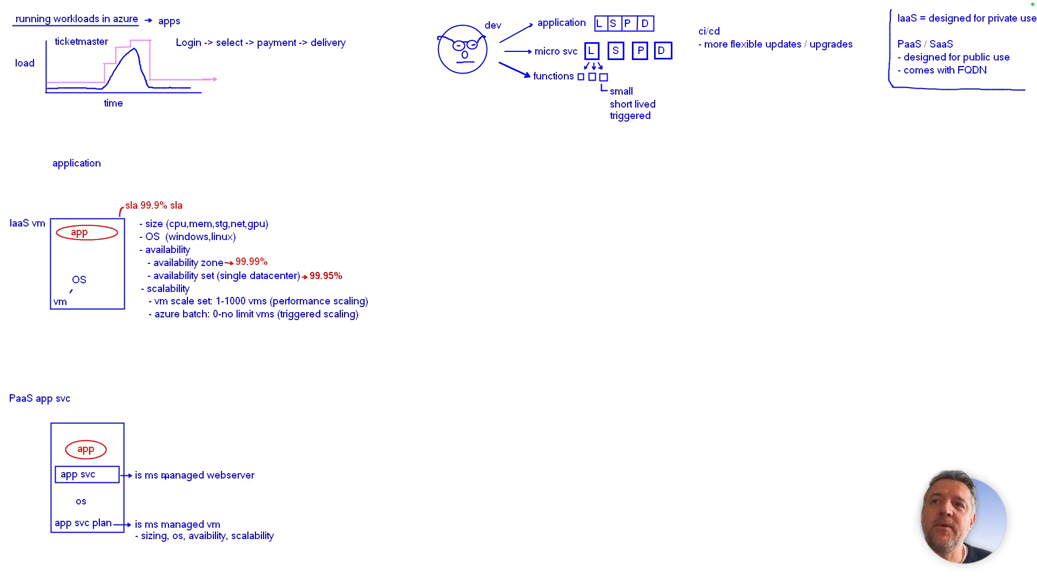
pyautogui.hotkey('ctrl', 'Left')
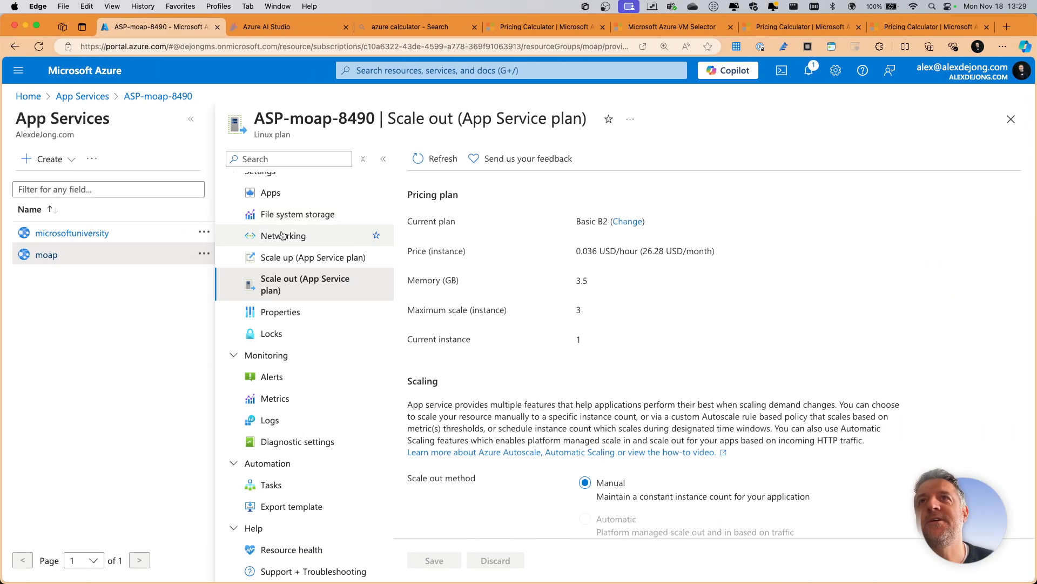
pyautogui.click(269, 195)
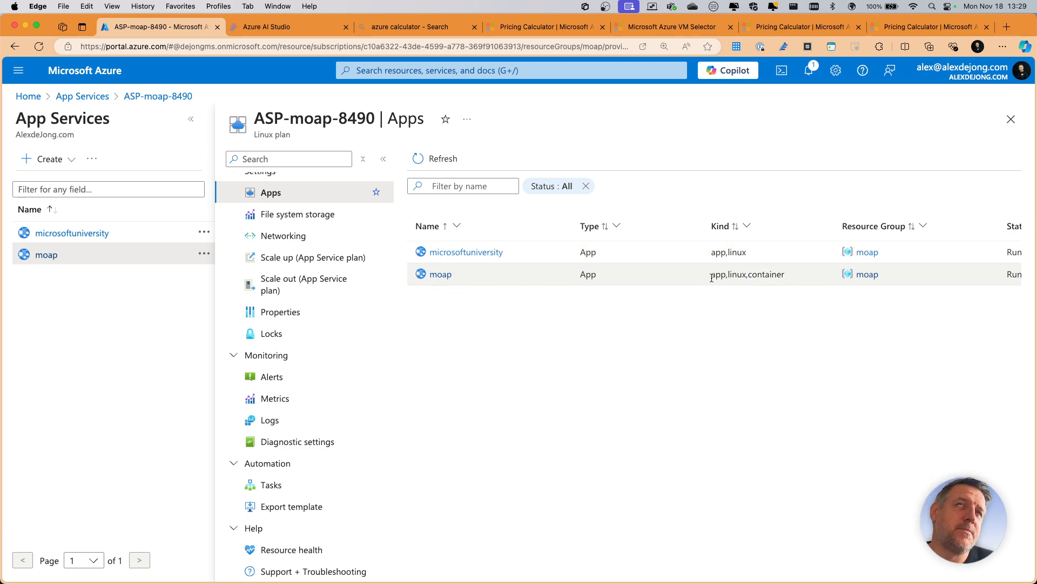
pyautogui.click(456, 253)
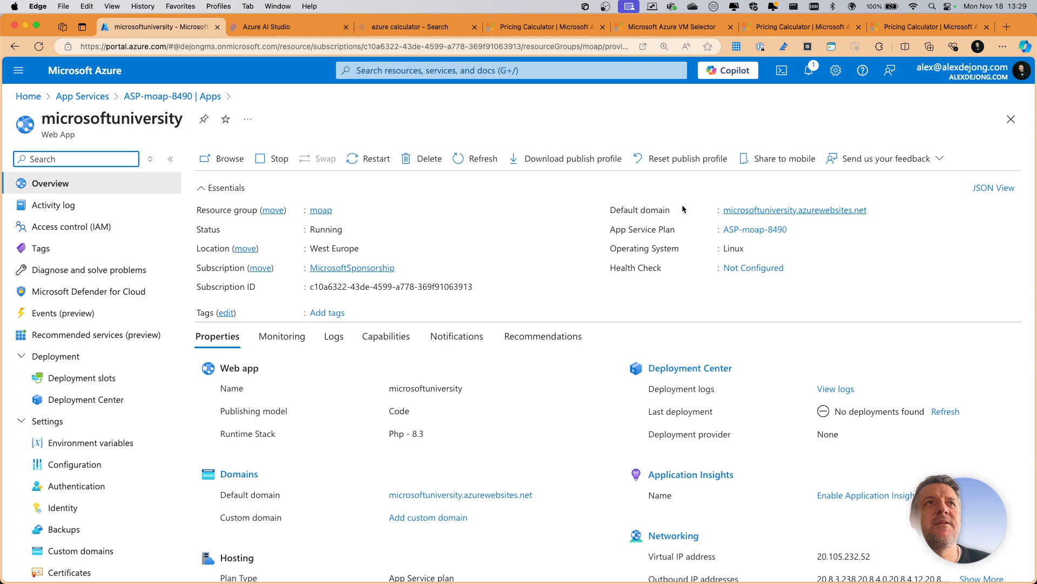
pyautogui.click(777, 210)
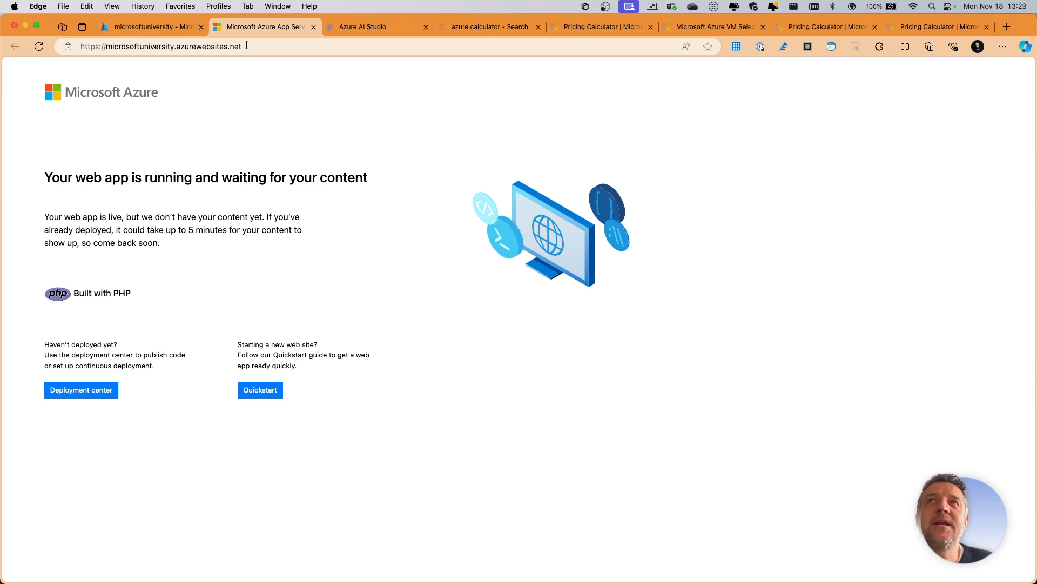
pyautogui.click(145, 31)
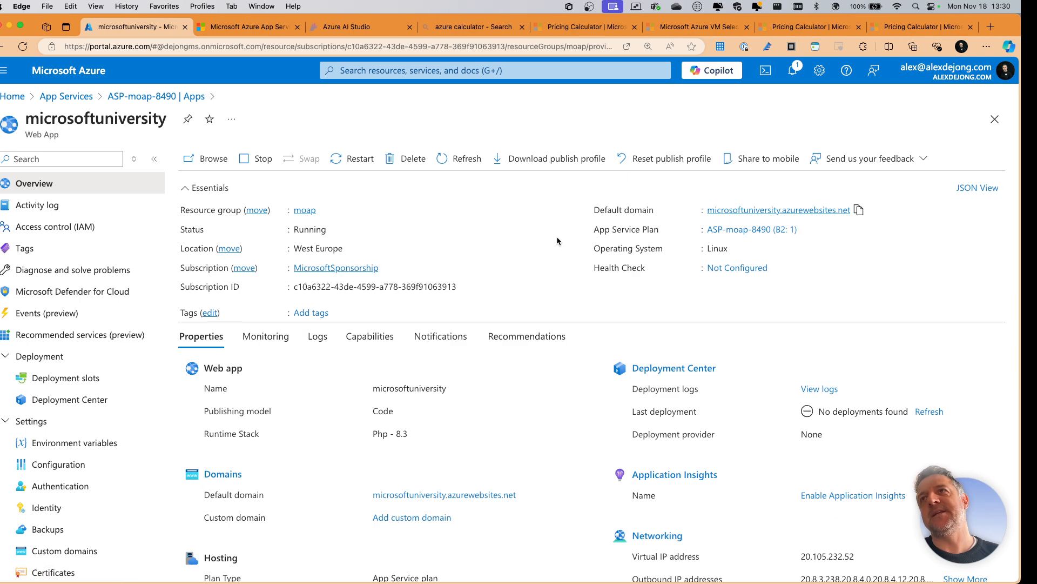
# - Examine the microsoftuniversity web app's environment variables, and show the available Stack options in its configuration
pyautogui.hotkey('ctrl', 'Right')
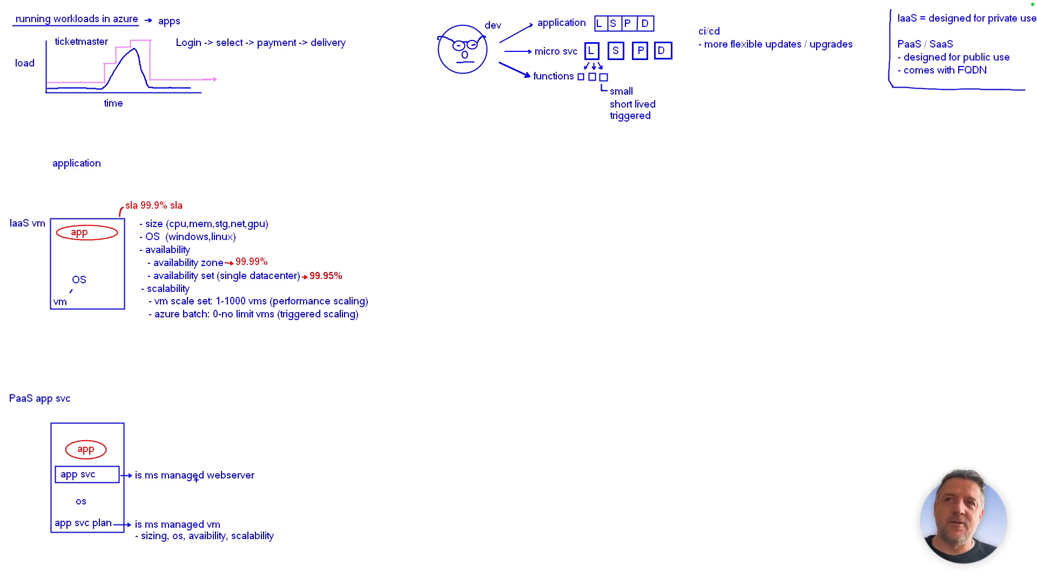
pyautogui.hotkey('ctrl', 'Left')
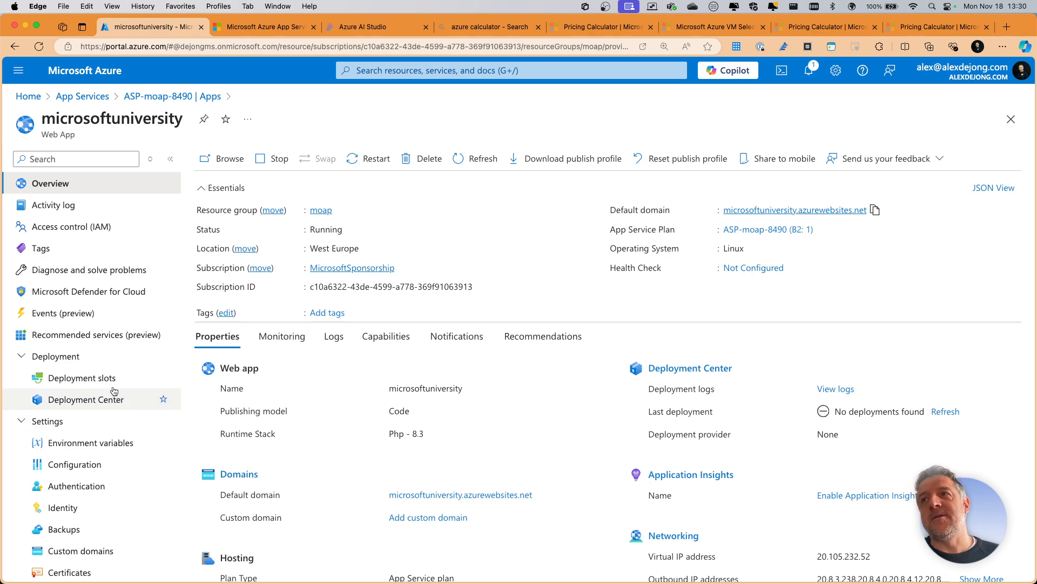
pyautogui.scroll(-2, 113, 390)
pyautogui.click(84, 412)
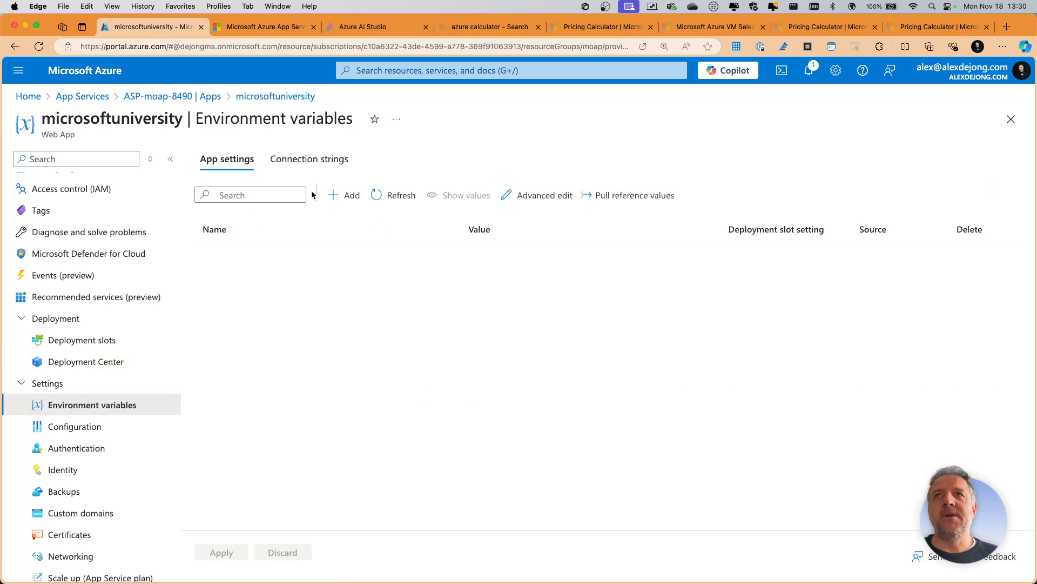
pyautogui.click(97, 428)
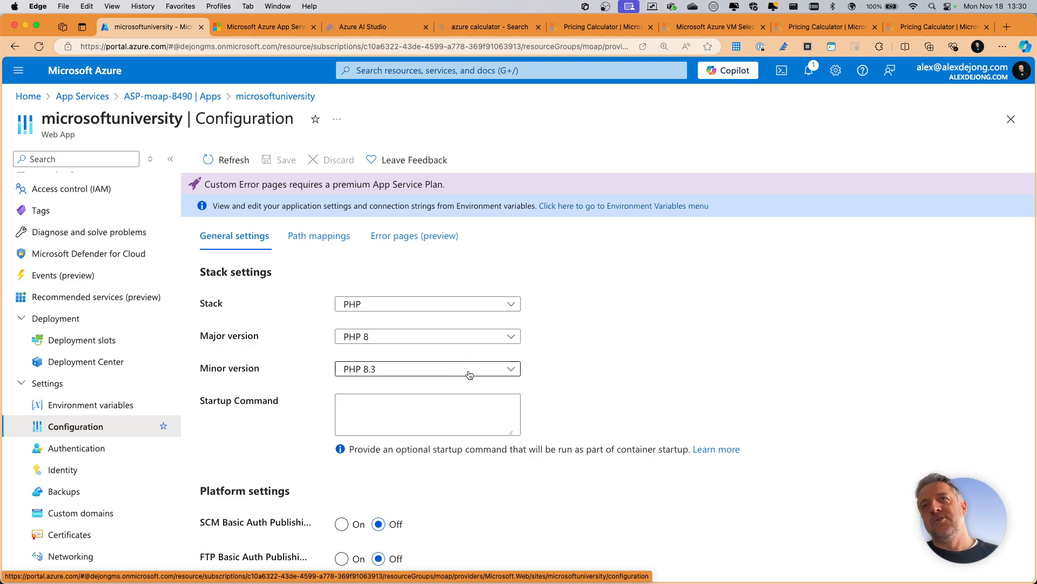
pyautogui.click(423, 306)
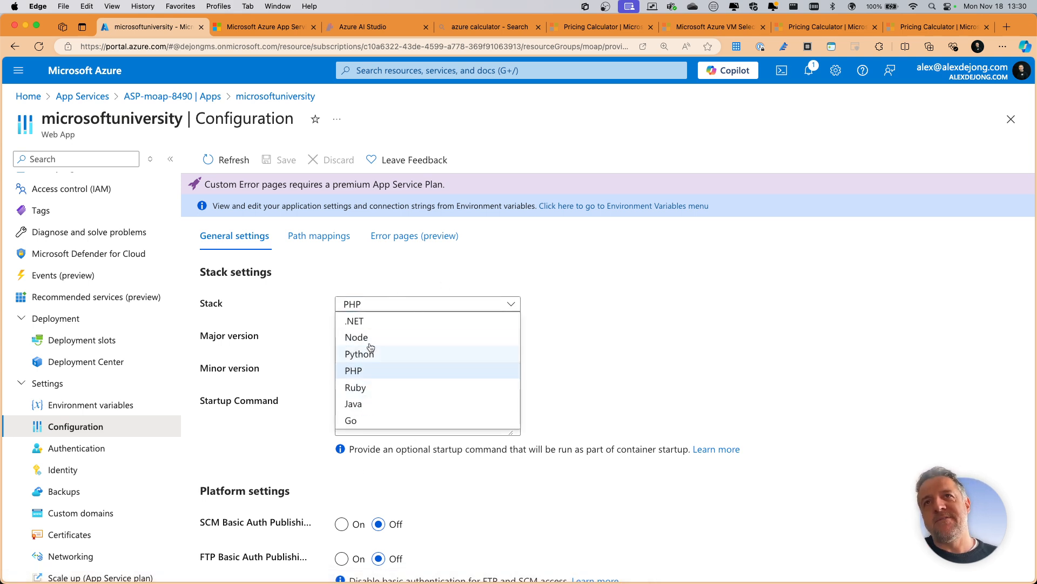
# - Set the web app's Stack to .NET and show the major versions offered for it
pyautogui.click(371, 324)
pyautogui.click(408, 331)
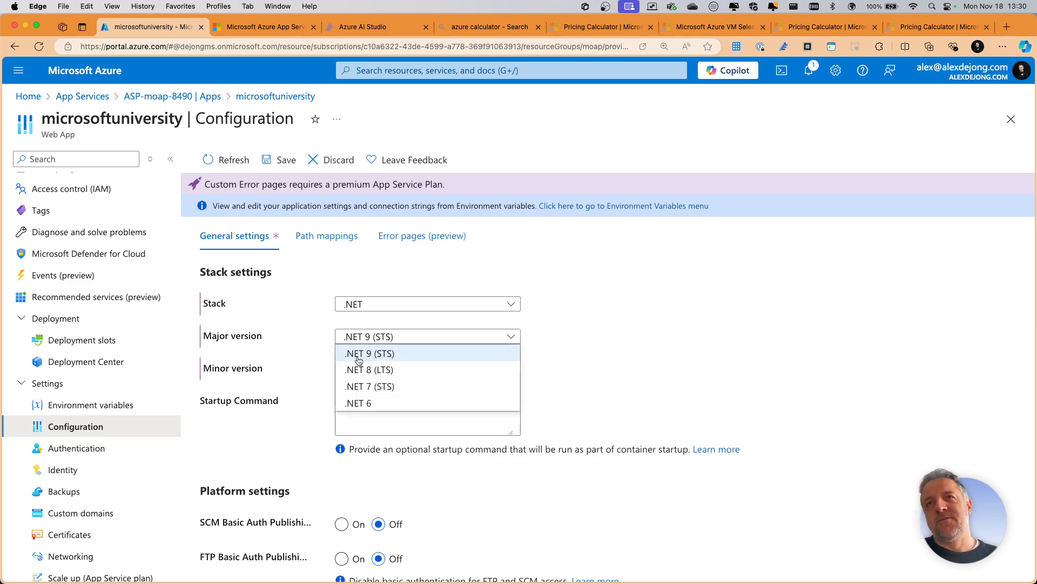
pyautogui.click(410, 325)
# - Set the Stack to Python and show the major and minor versions offered for it
pyautogui.click(413, 303)
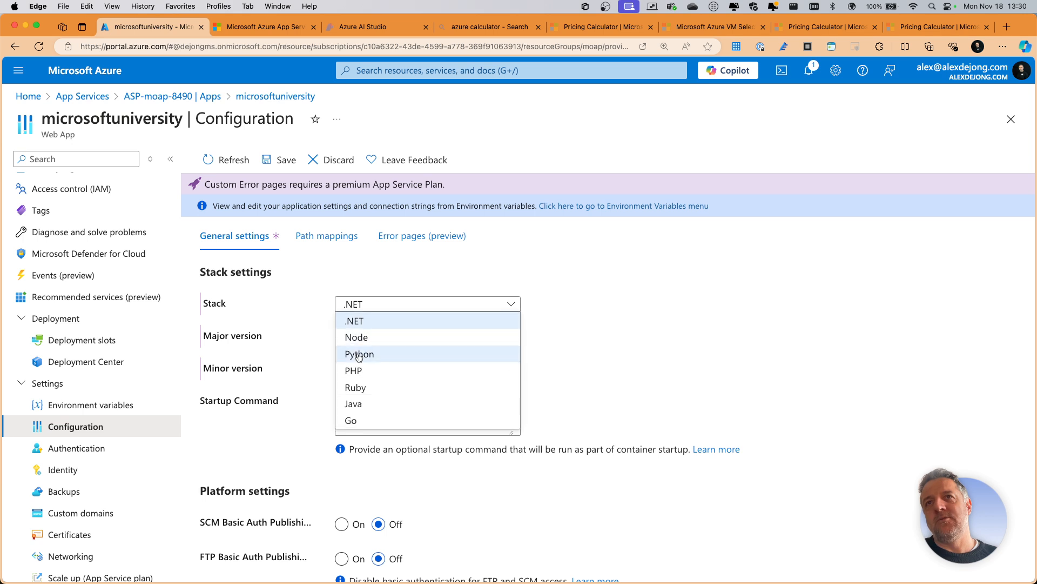
pyautogui.click(380, 352)
pyautogui.click(382, 336)
pyautogui.click(406, 367)
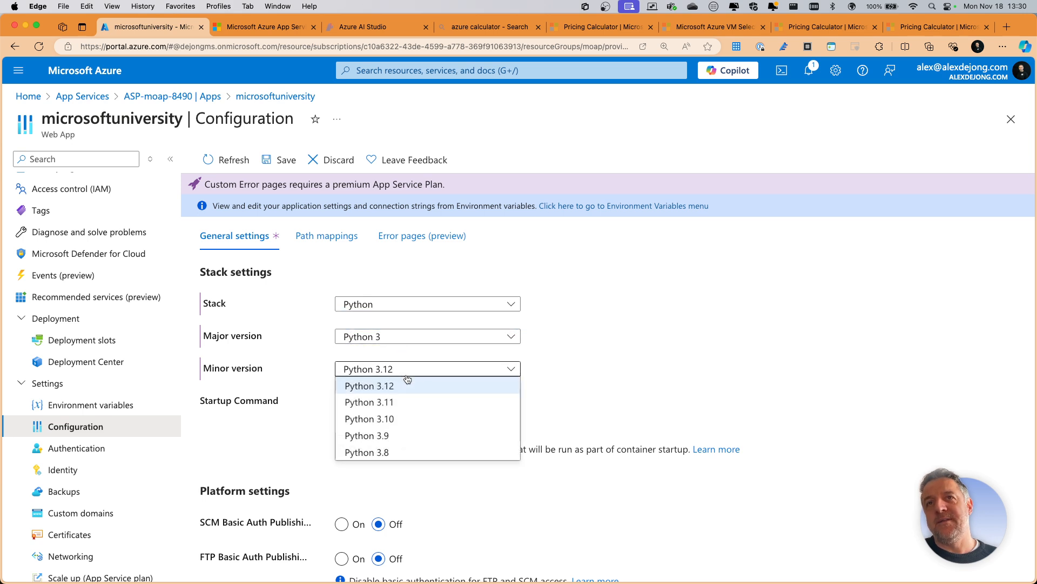
pyautogui.click(613, 377)
# - Examine the startup command and platform settings, including FTP state, HTTP version, SSH, Always on, session affinity and minimum inbound TLS version
pyautogui.scroll(-3, 555, 371)
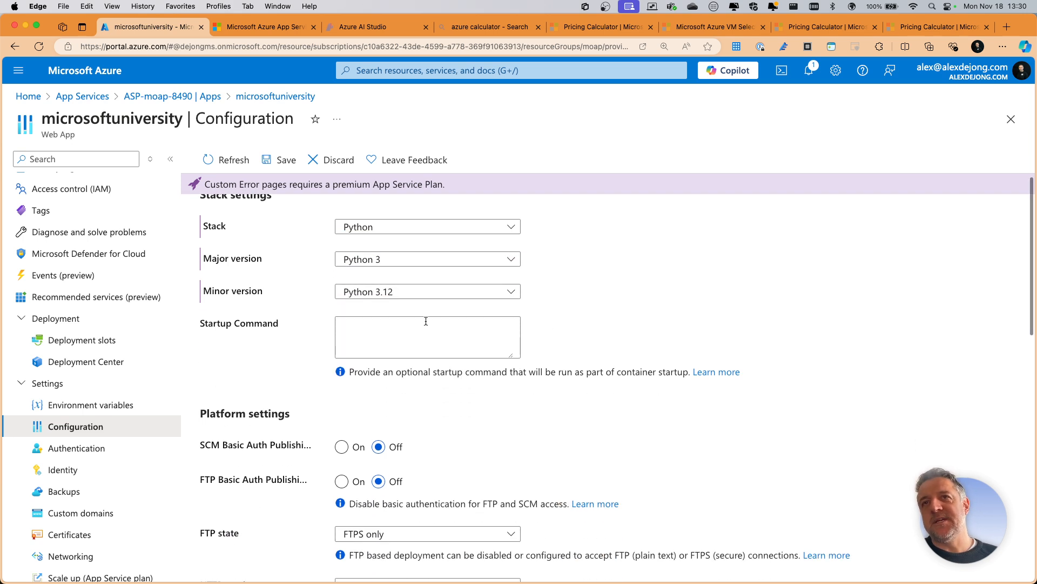
pyautogui.click(385, 326)
pyautogui.scroll(-9, 377, 347)
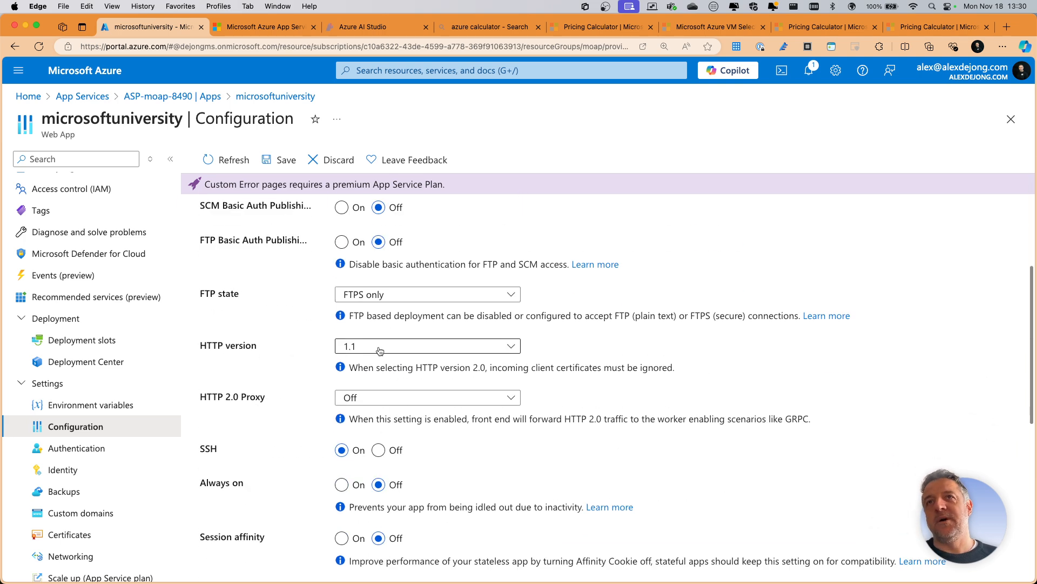
pyautogui.scroll(-4, 419, 431)
pyautogui.scroll(-6, 423, 433)
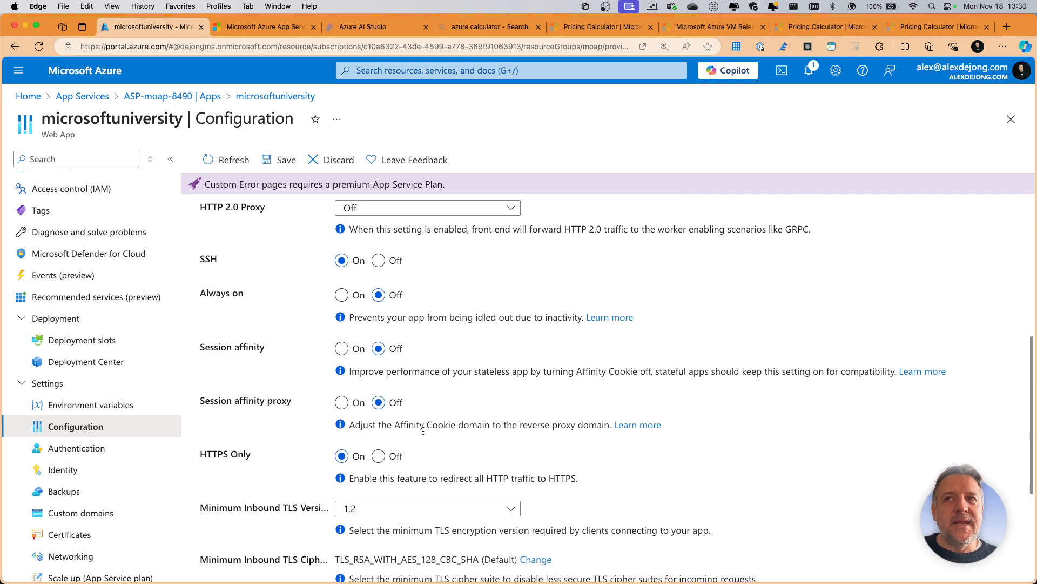
pyautogui.scroll(2, 422, 430)
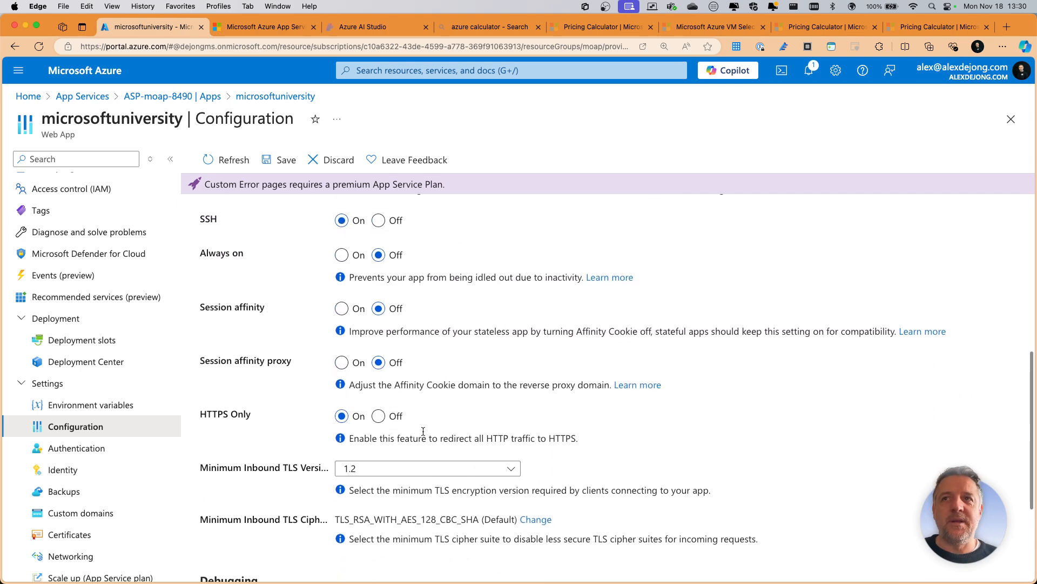
pyautogui.scroll(8, 367, 464)
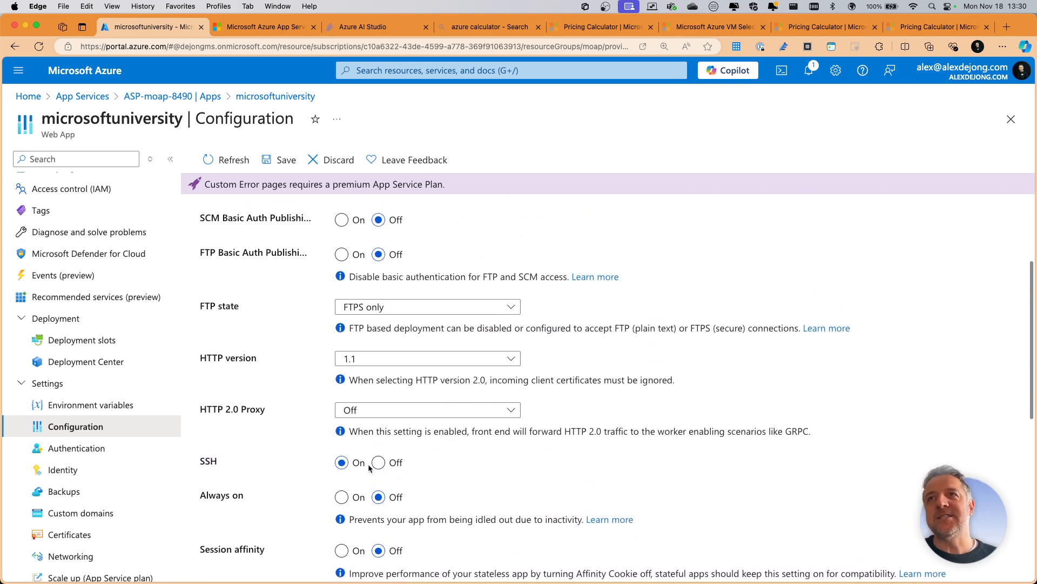
pyautogui.scroll(1, 368, 464)
pyautogui.scroll(-2, 368, 427)
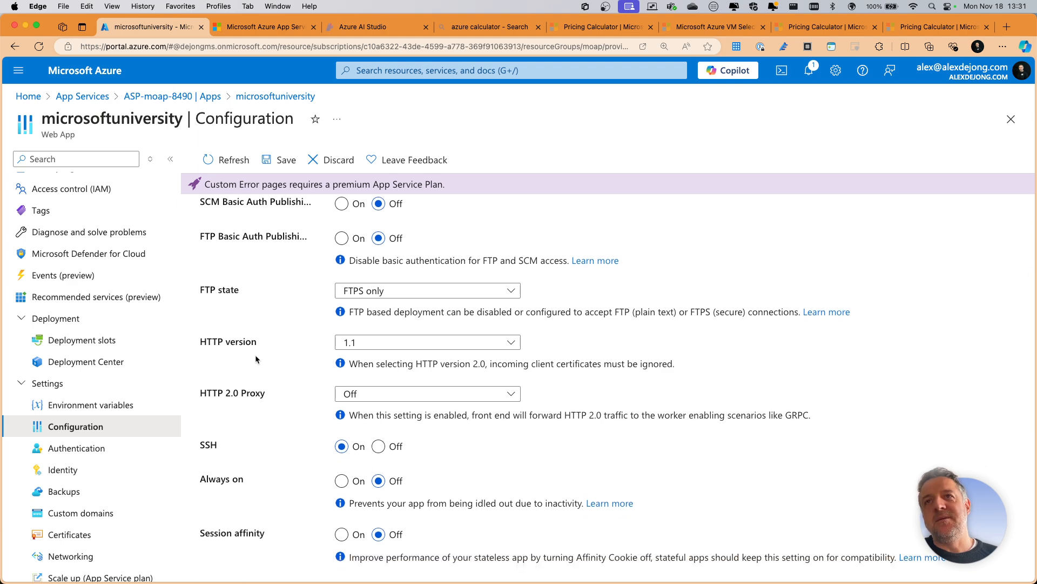
pyautogui.click(389, 348)
pyautogui.click(389, 347)
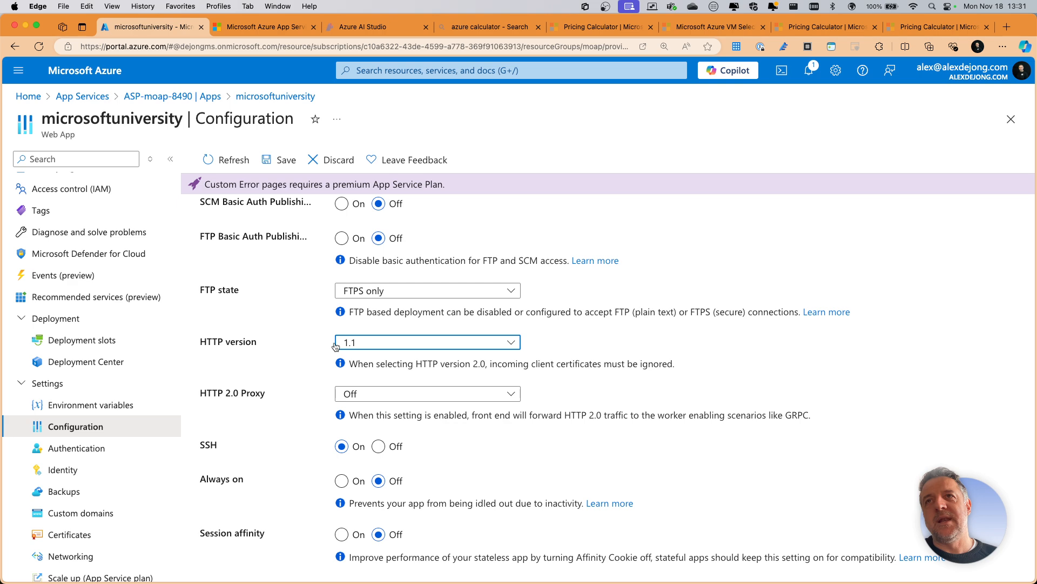
pyautogui.scroll(6, 304, 341)
pyautogui.scroll(-2, 303, 342)
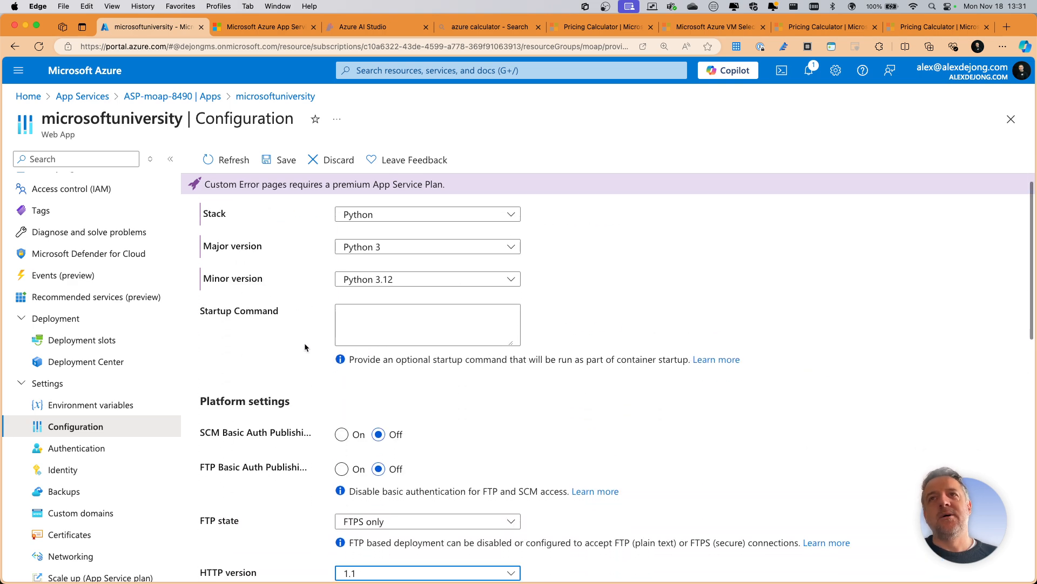
pyautogui.scroll(-7, 305, 342)
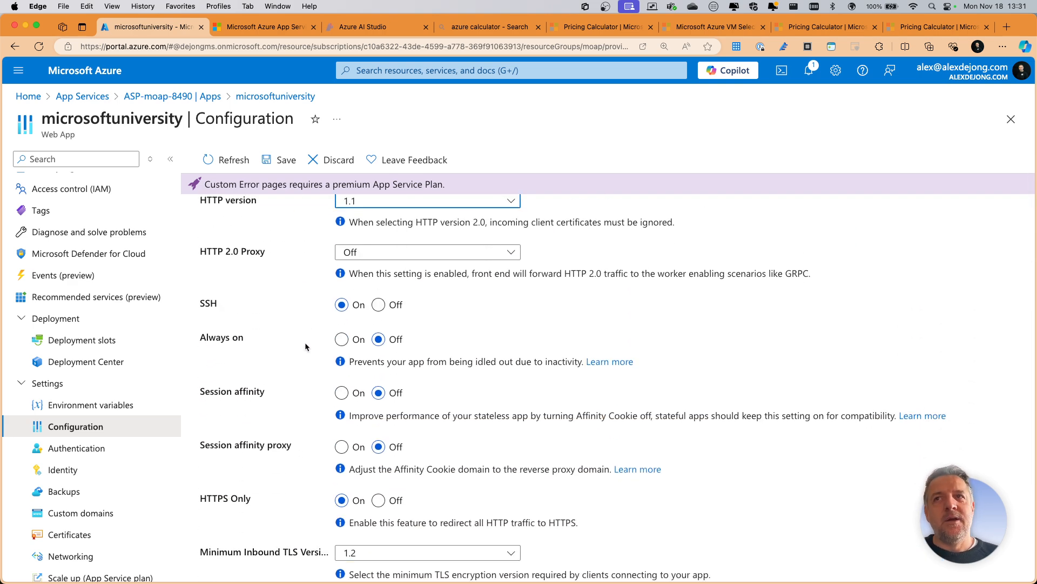
# - View the configuration's path mappings, error pages and general settings, and switch back to the whiteboard on running workloads in Azure
pyautogui.scroll(9, 305, 342)
pyautogui.click(338, 244)
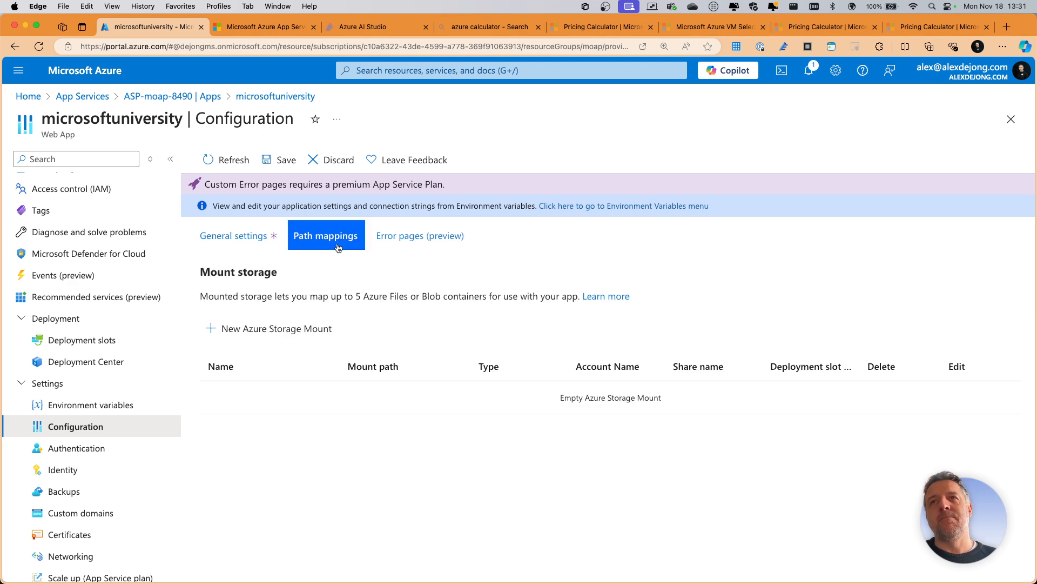
pyautogui.click(420, 237)
pyautogui.click(251, 241)
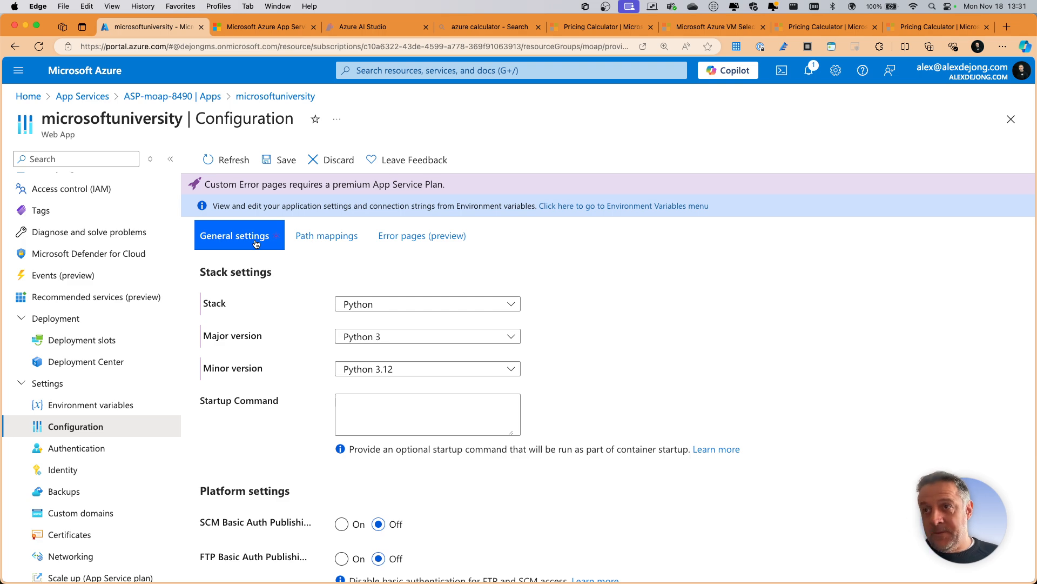
pyautogui.hotkey('ctrl', 'Right')
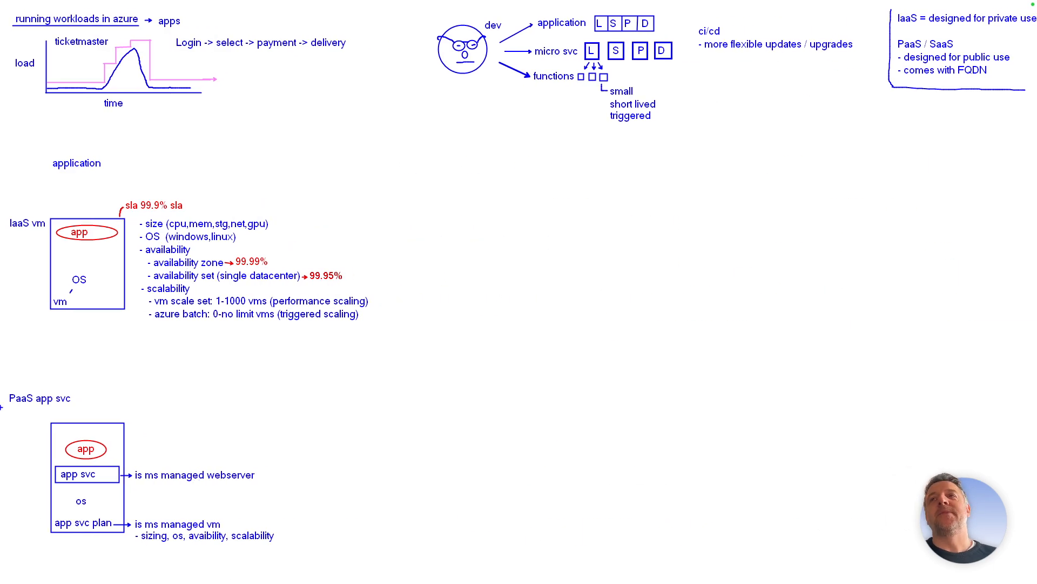
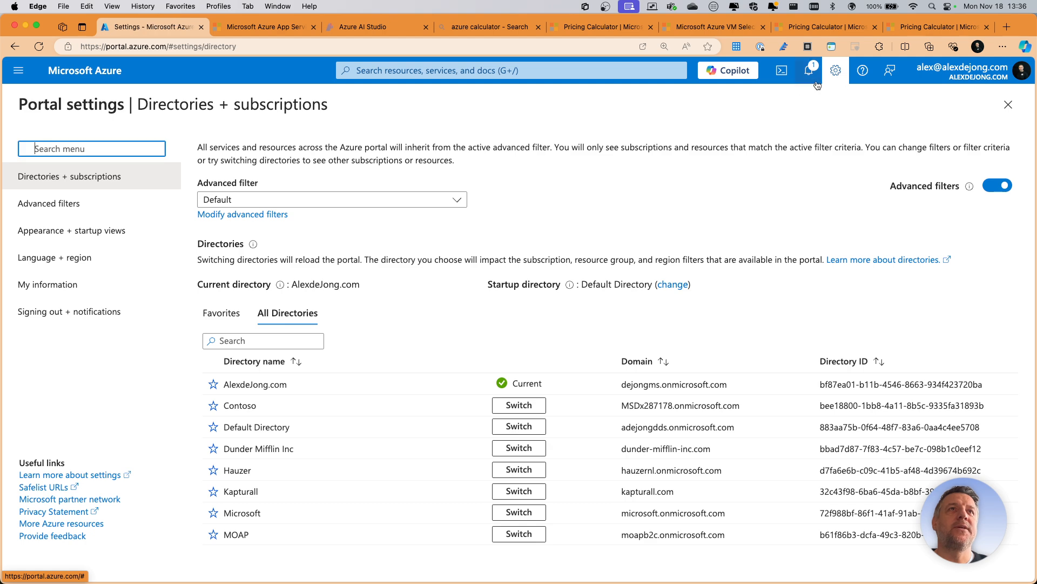
# - Switch the portal from the current directory to Default Directory
pyautogui.scroll(-1, 460, 492)
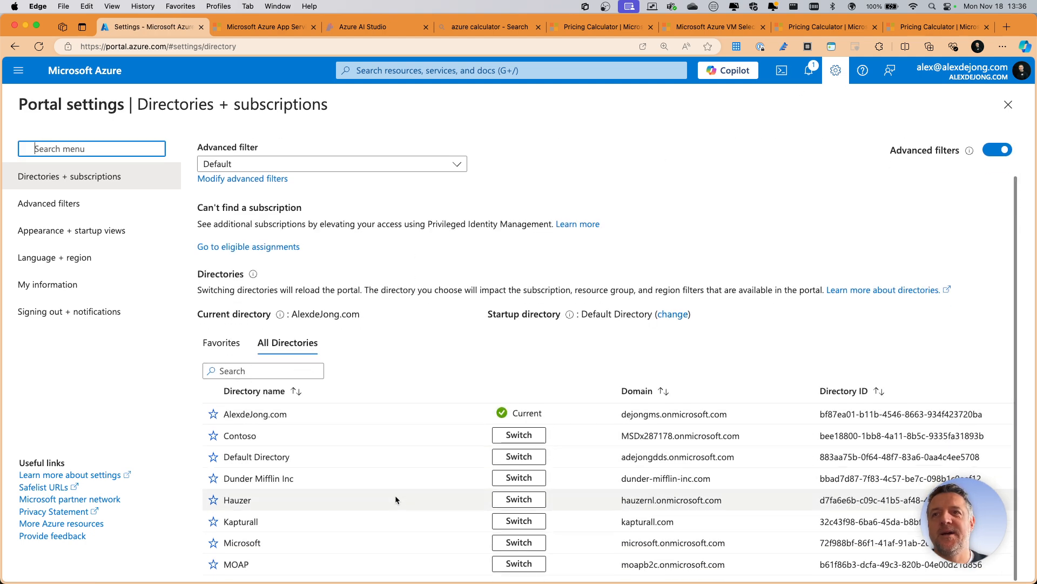
pyautogui.click(519, 456)
pyautogui.click(550, 222)
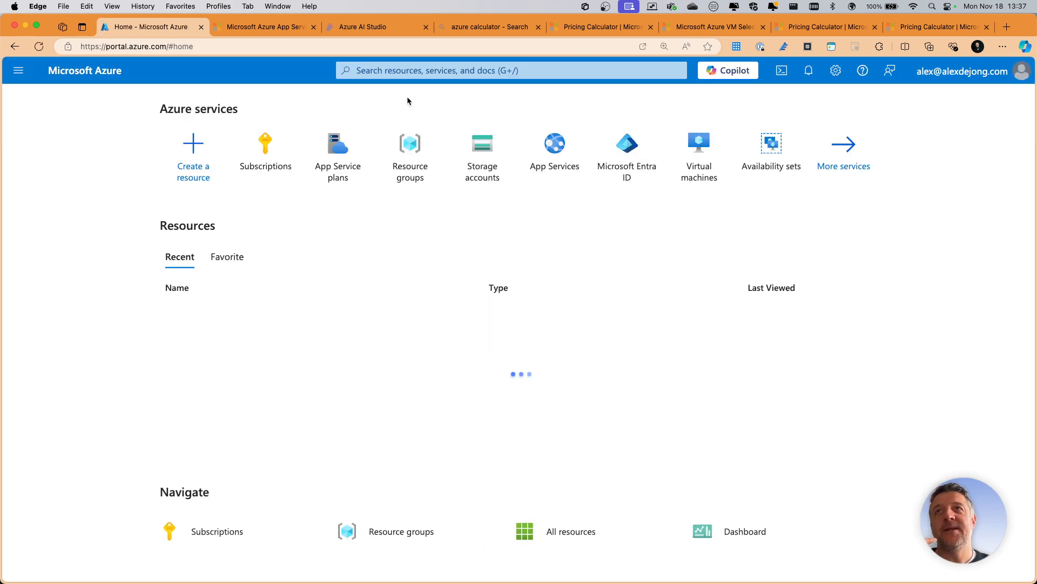
# - Search the portal for "container inst" and open the Container instances service
pyautogui.click(407, 70)
pyautogui.write('container inst')
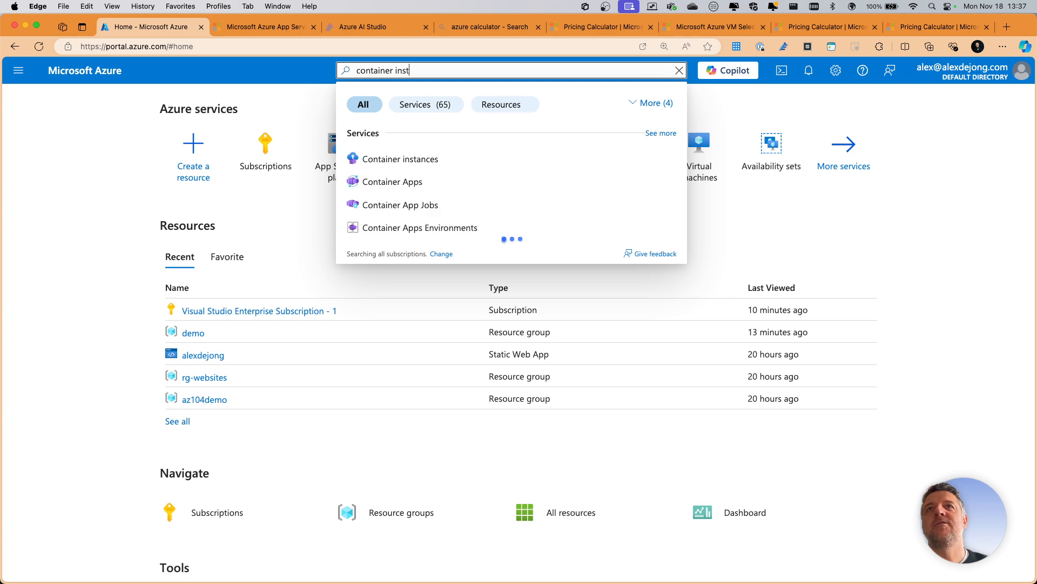
pyautogui.click(394, 159)
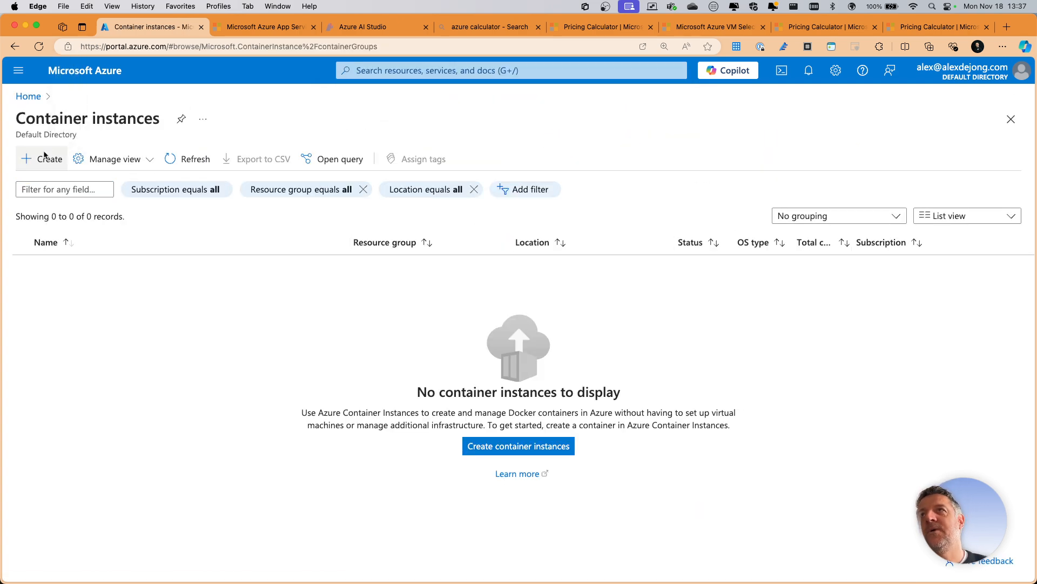
# - Start a new container instance named ci-demo in the demo resource group, with West Europe as the region
pyautogui.click(491, 446)
pyautogui.click(250, 326)
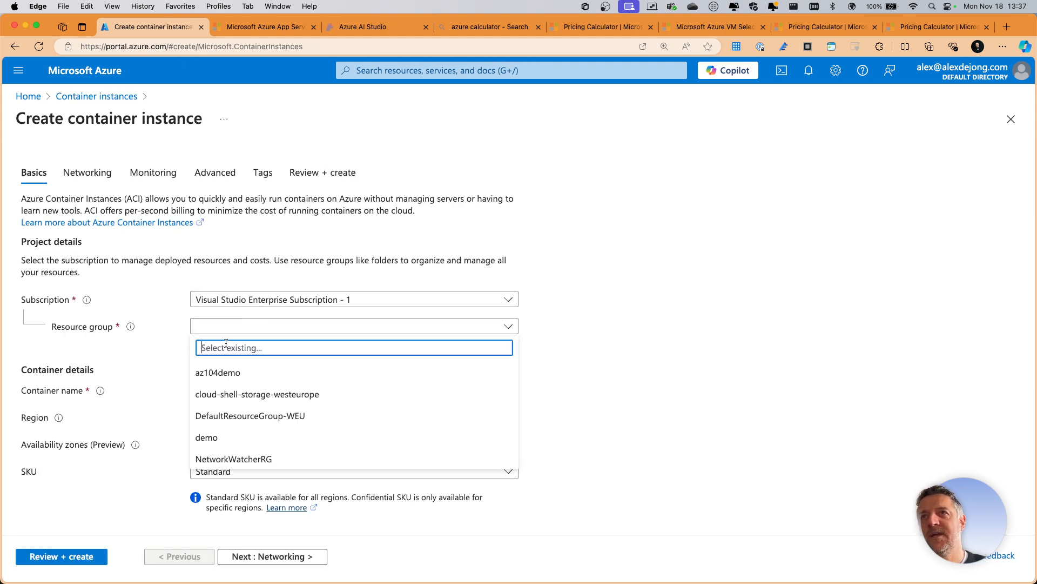
pyautogui.click(253, 501)
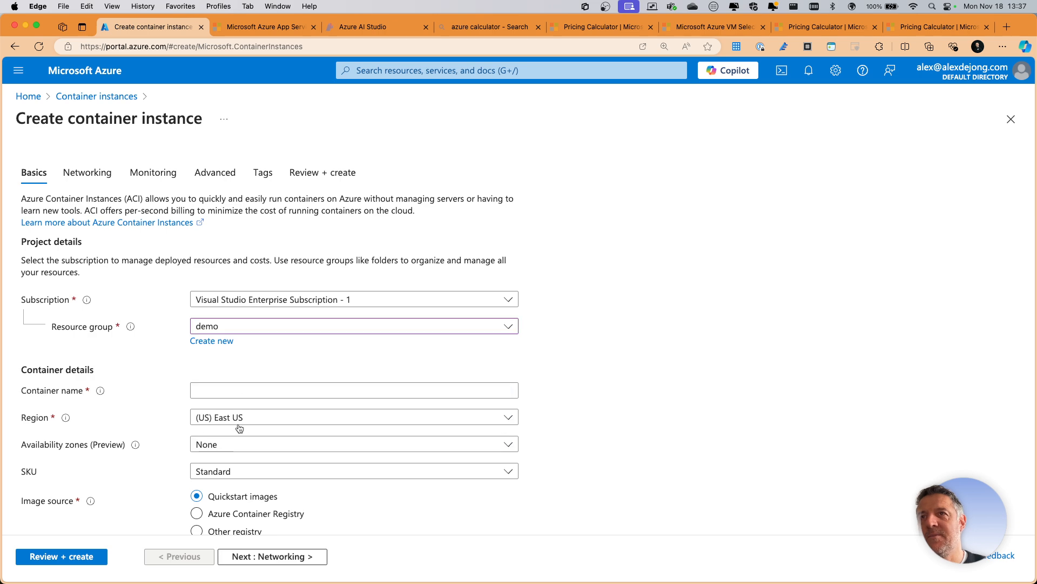
pyautogui.click(242, 418)
pyautogui.write('west')
pyautogui.click(241, 222)
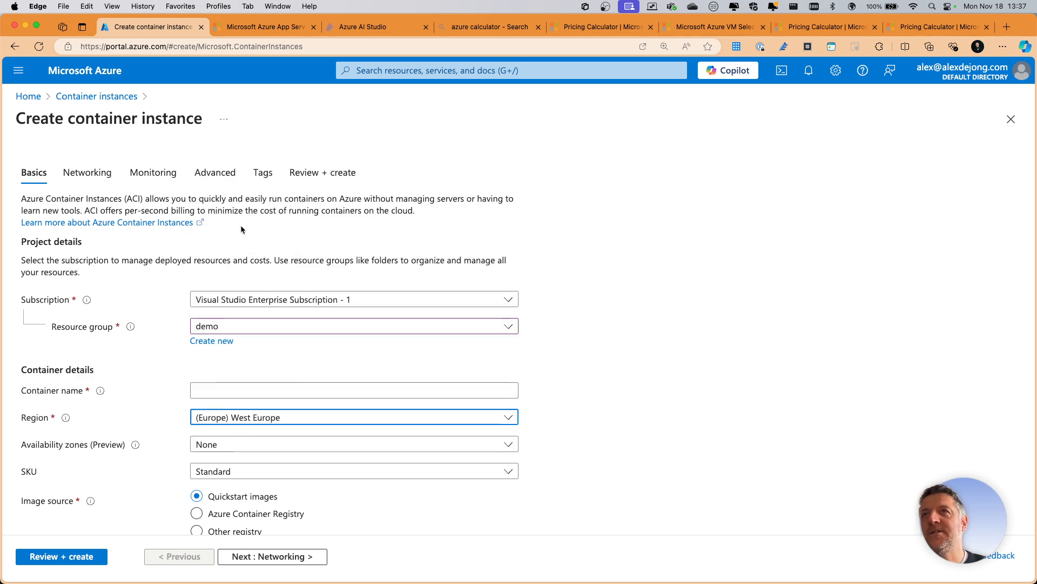
pyautogui.click(244, 396)
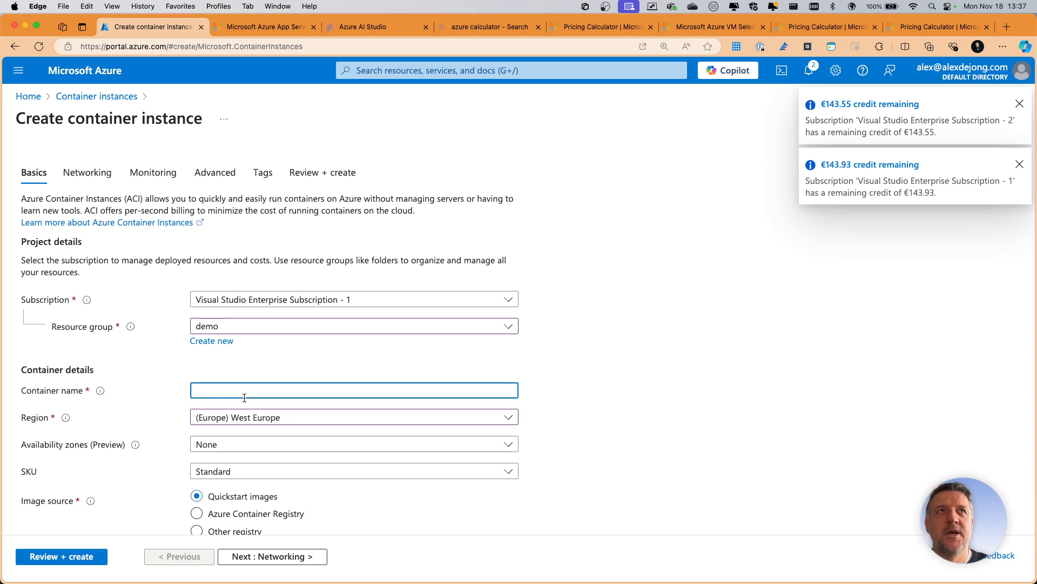
pyautogui.write('ci-demo')
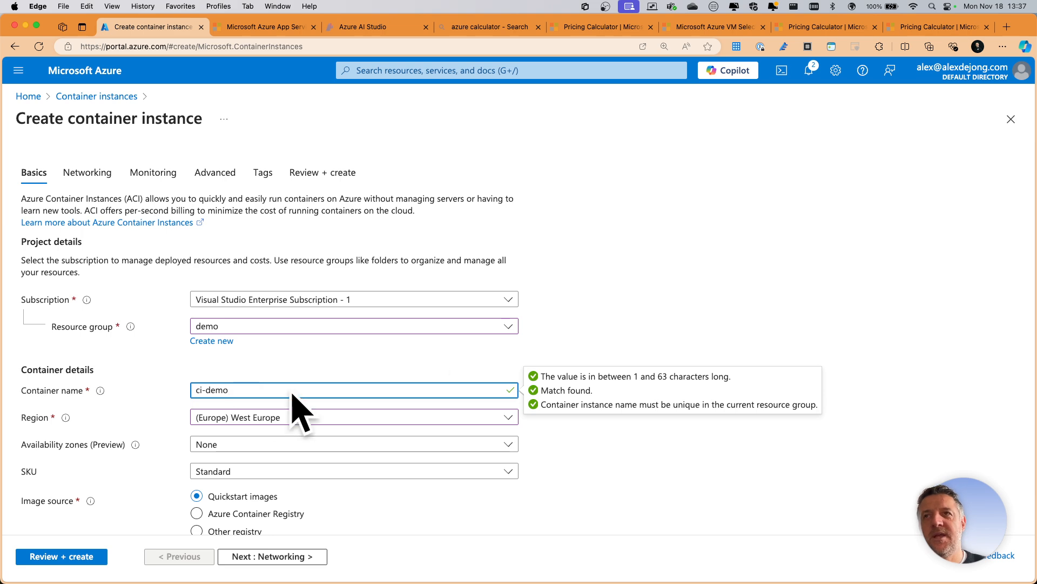
# - Use the quickstart image mcr.microsoft.com/azuredocs/aci-helloworld:latest (Linux) for the container
pyautogui.scroll(-5, 243, 383)
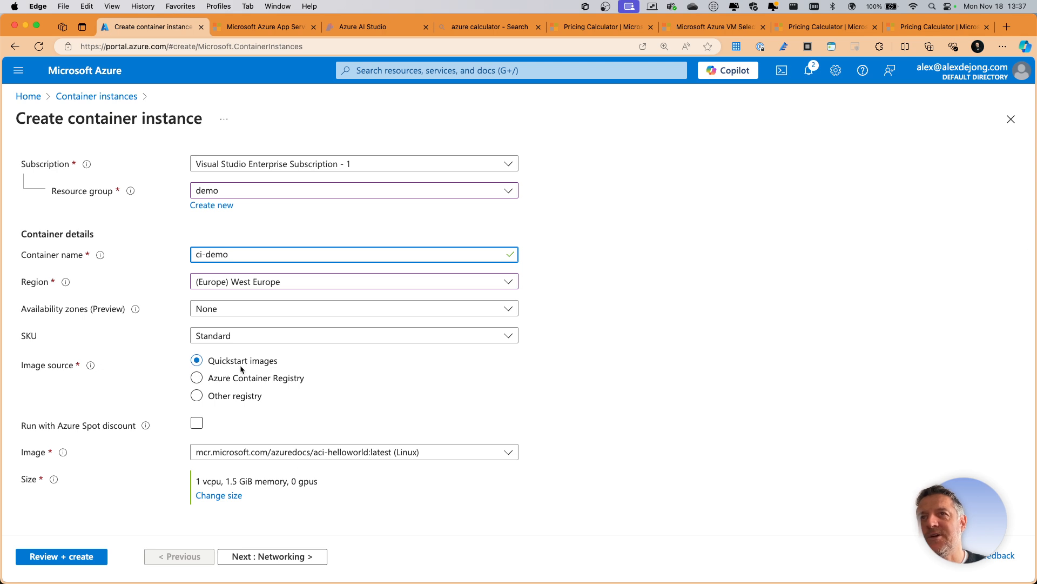
pyautogui.click(352, 453)
pyautogui.click(352, 453)
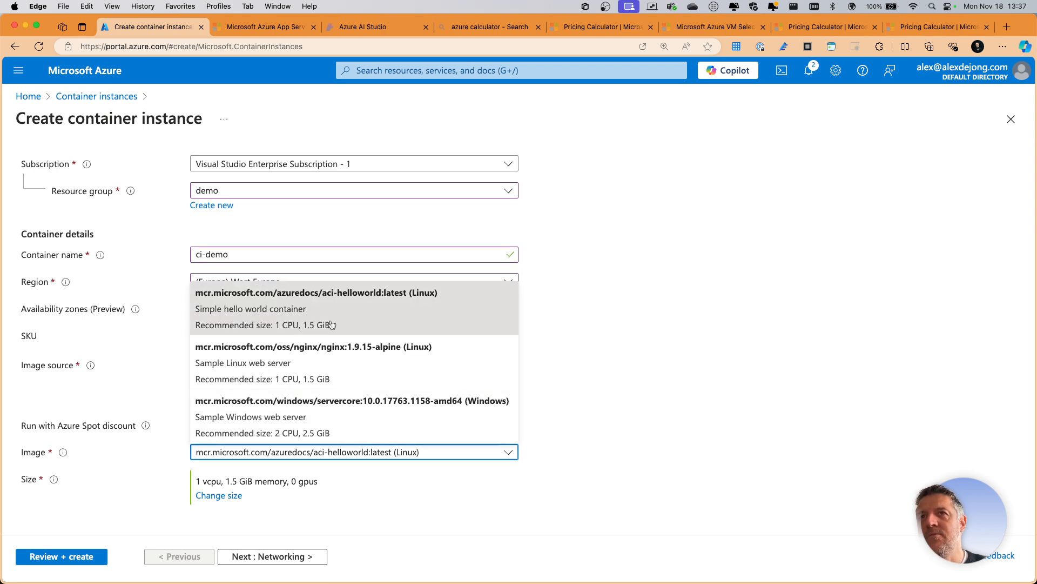
pyautogui.click(381, 305)
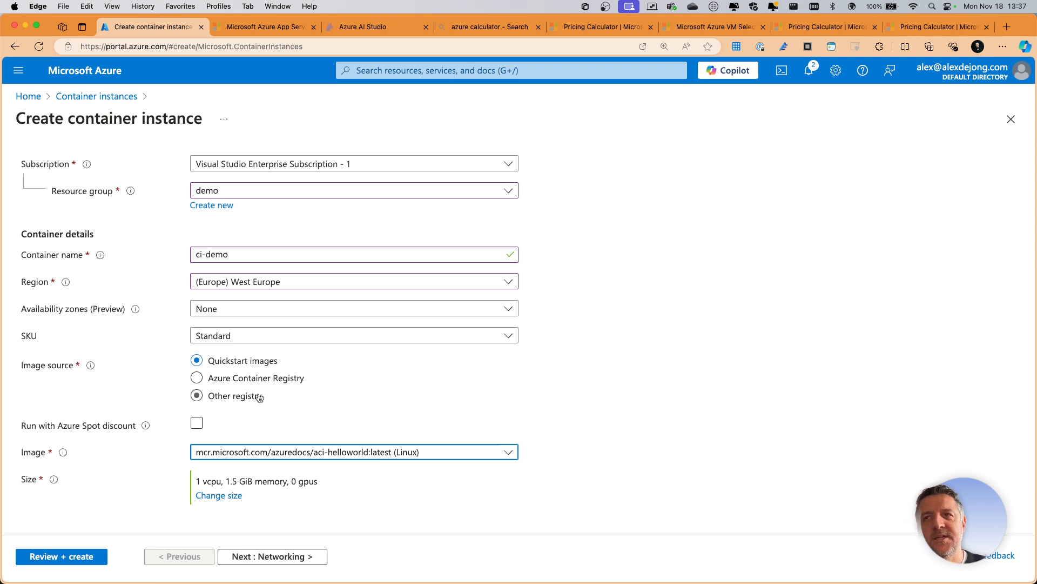
# - Set the container size to 2 CPU cores and 2 GiB memory with GPU type None
pyautogui.click(219, 495)
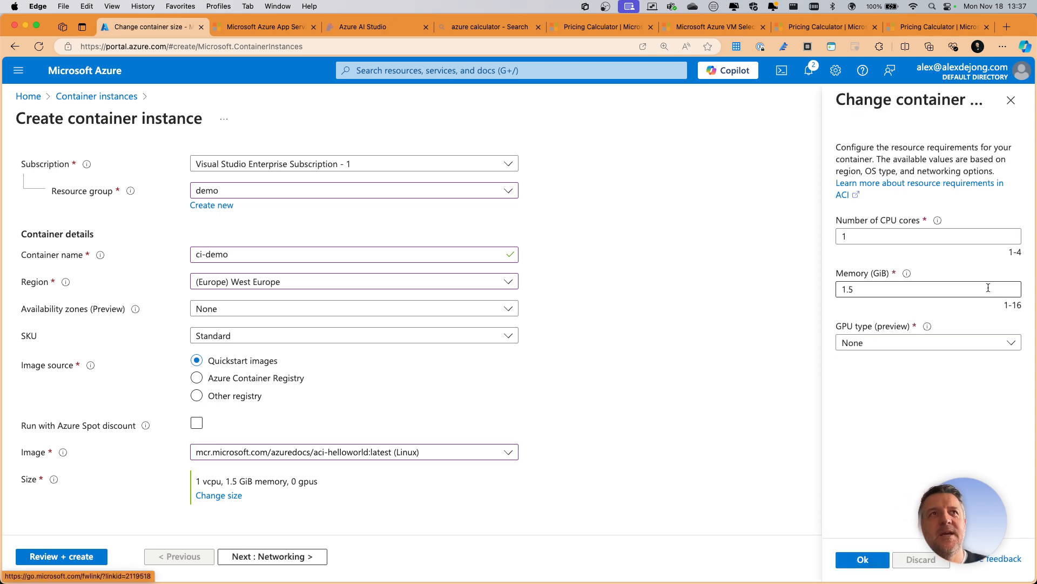
pyautogui.write('2')
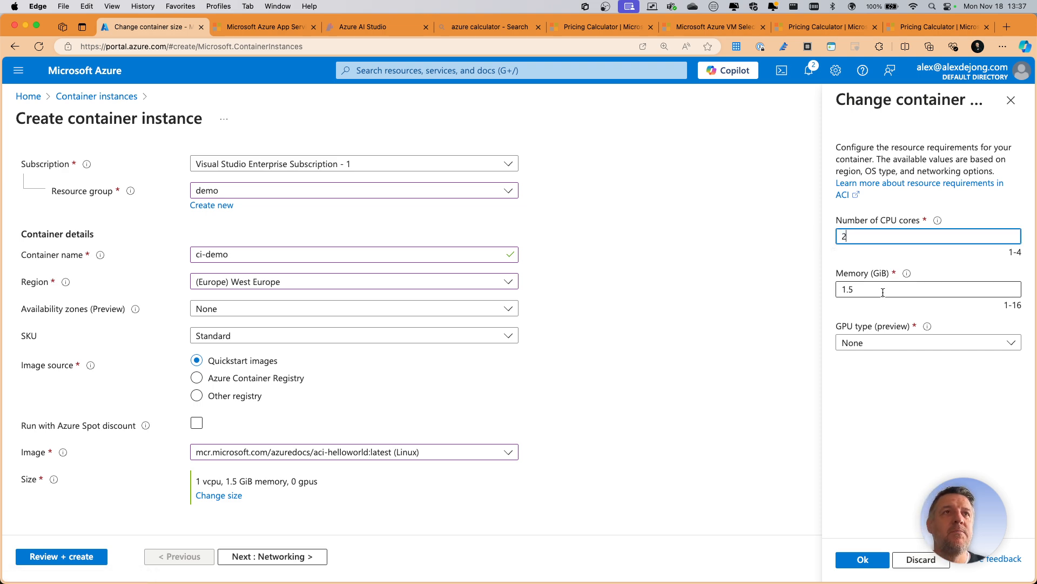
pyautogui.press('Tab')
pyautogui.write('2')
pyautogui.press('Tab')
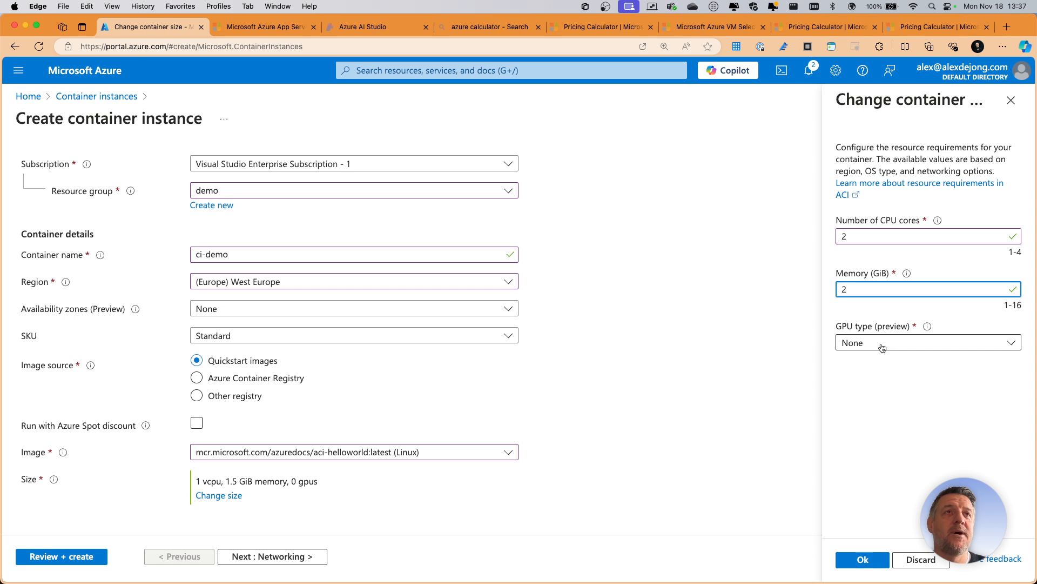
pyautogui.click(868, 343)
pyautogui.click(868, 363)
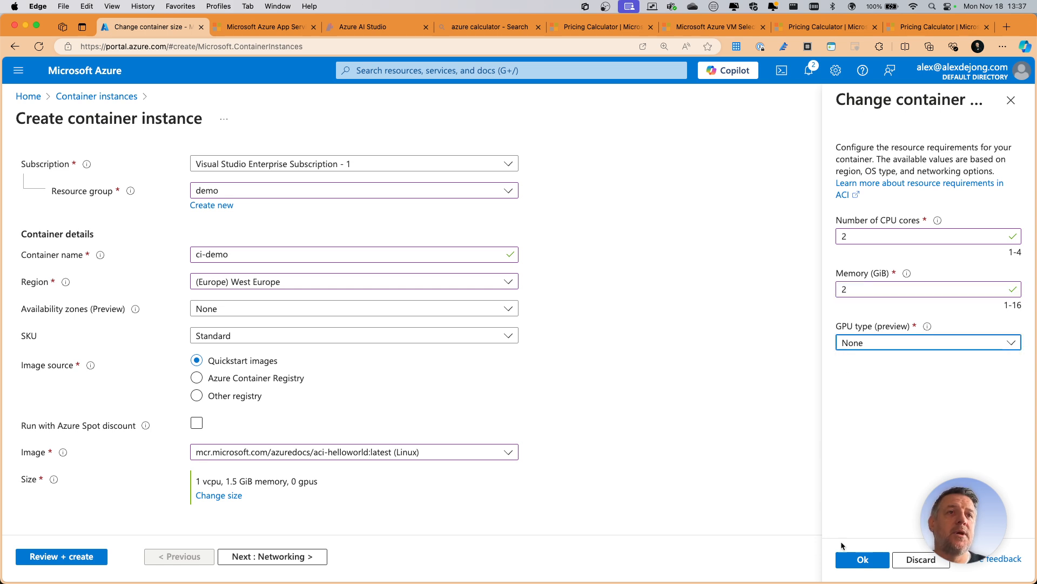
pyautogui.click(860, 560)
# - Keep Public networking with port 80 over TCP, and disable the container instance logs
pyautogui.click(278, 562)
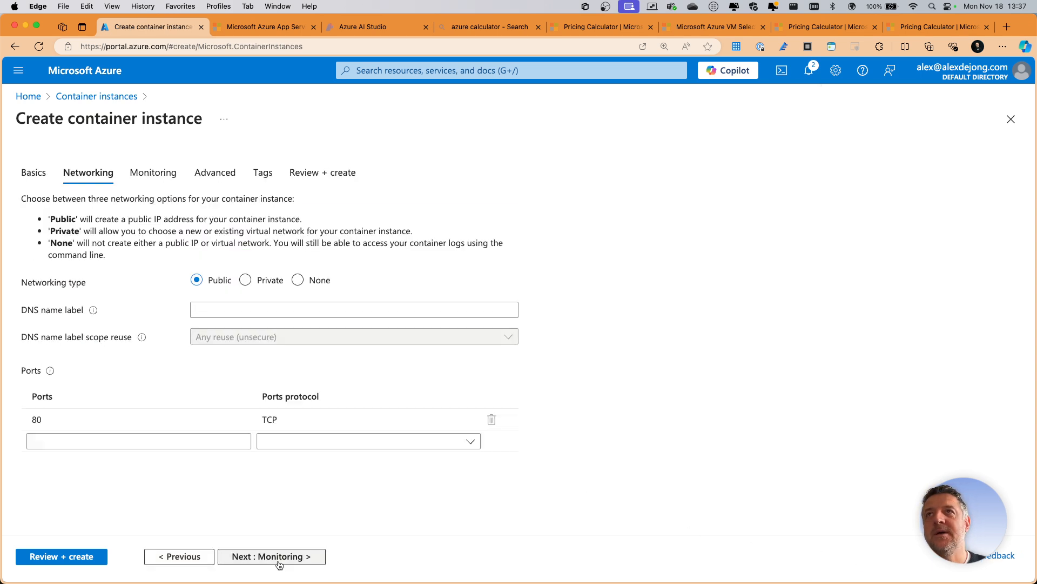
pyautogui.click(50, 427)
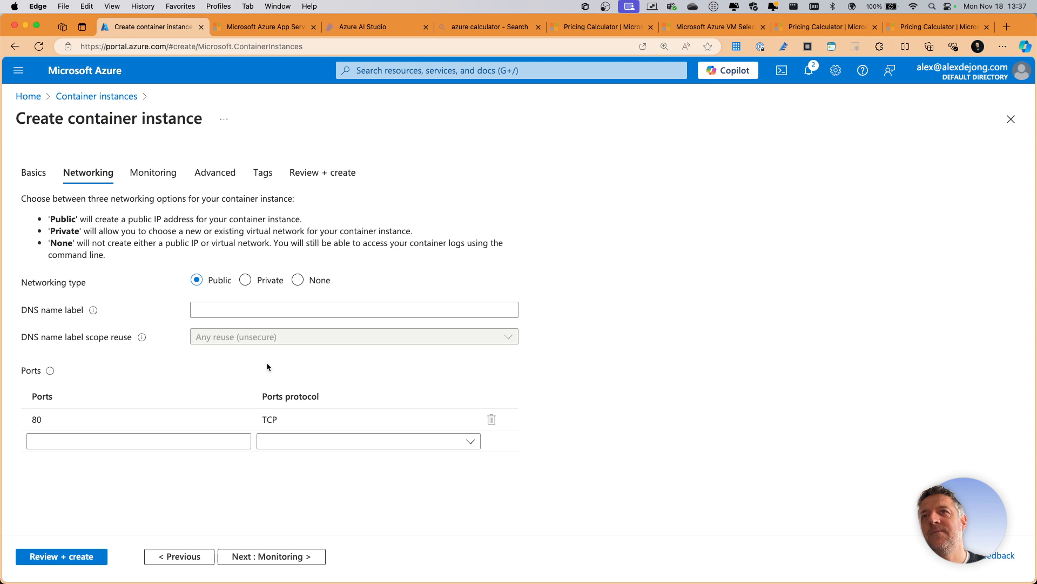
pyautogui.click(272, 558)
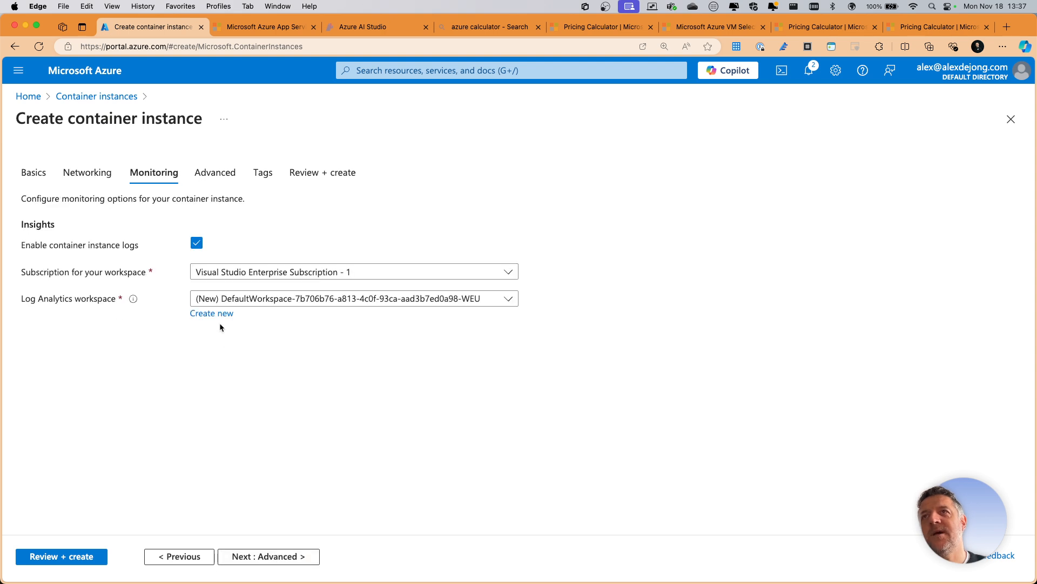
pyautogui.click(197, 242)
pyautogui.click(266, 556)
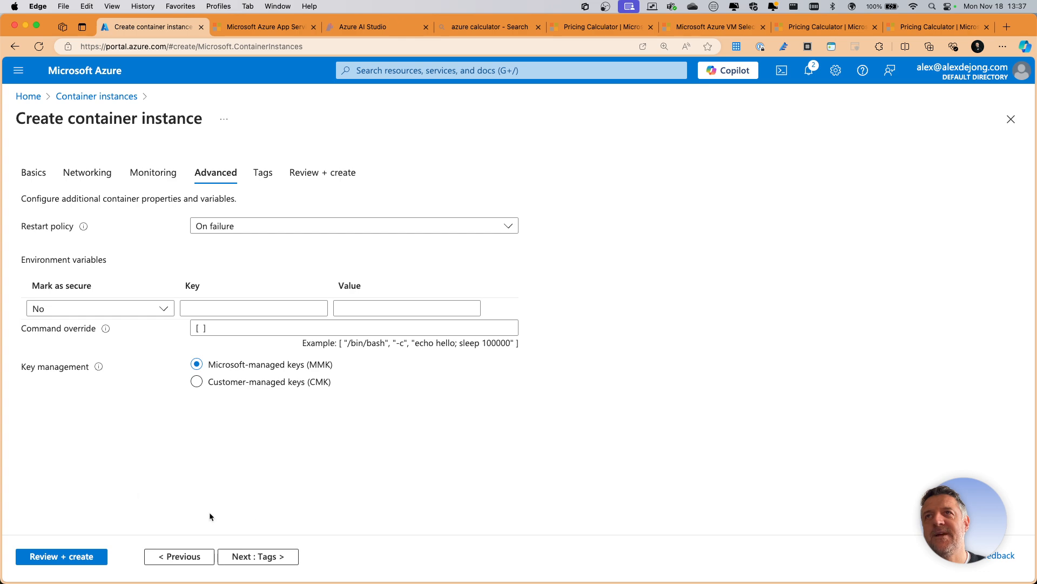
# - Keep the default advanced settings, add no tags, and create the container instance
pyautogui.click(246, 557)
pyautogui.click(262, 558)
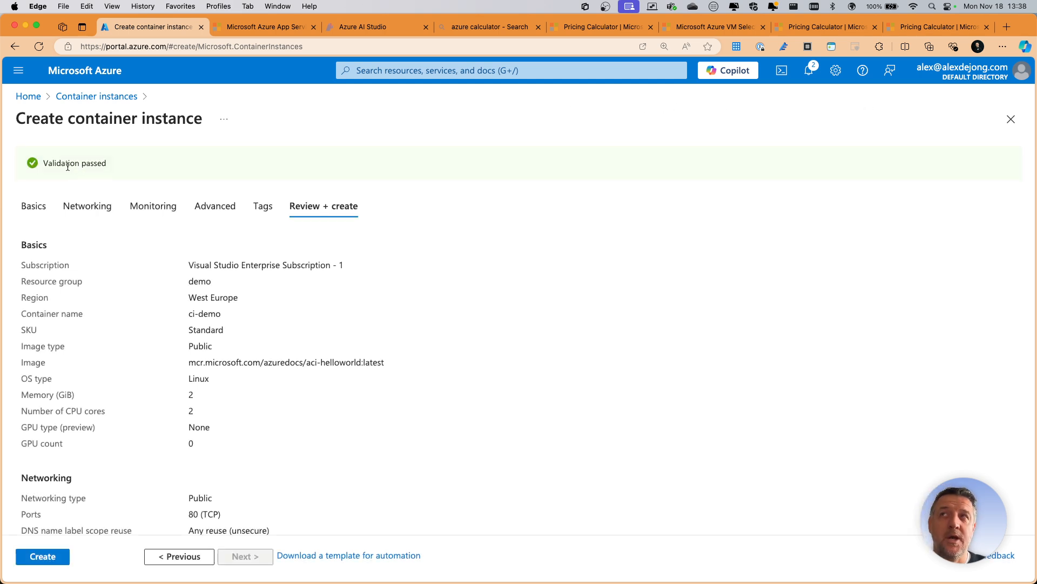
pyautogui.click(39, 563)
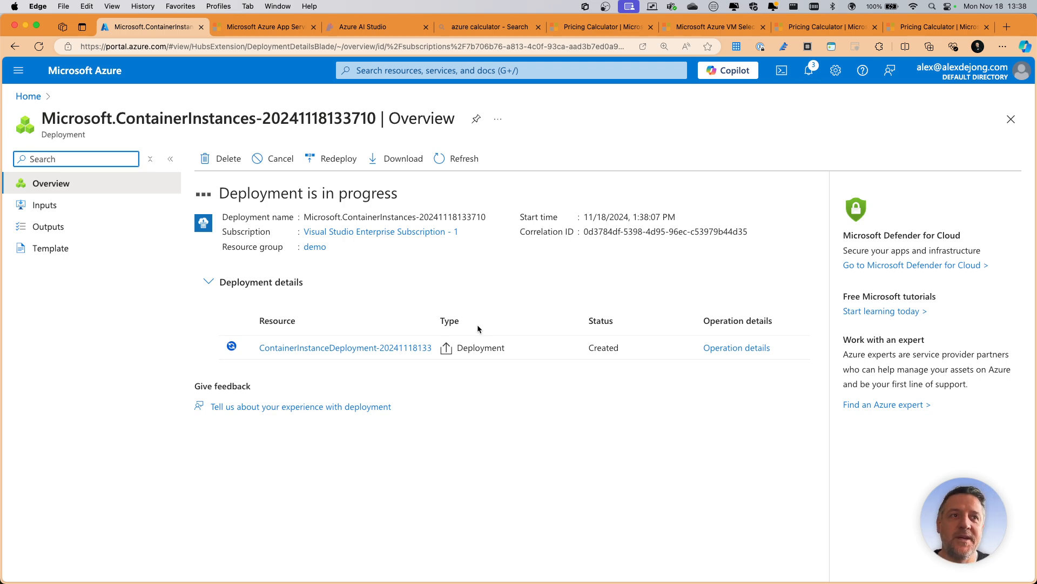
# - Review the whiteboard notes on PaaS container instances, and return to the portal to open the deployed resource
pyautogui.hotkey('ctrl', 'Right')
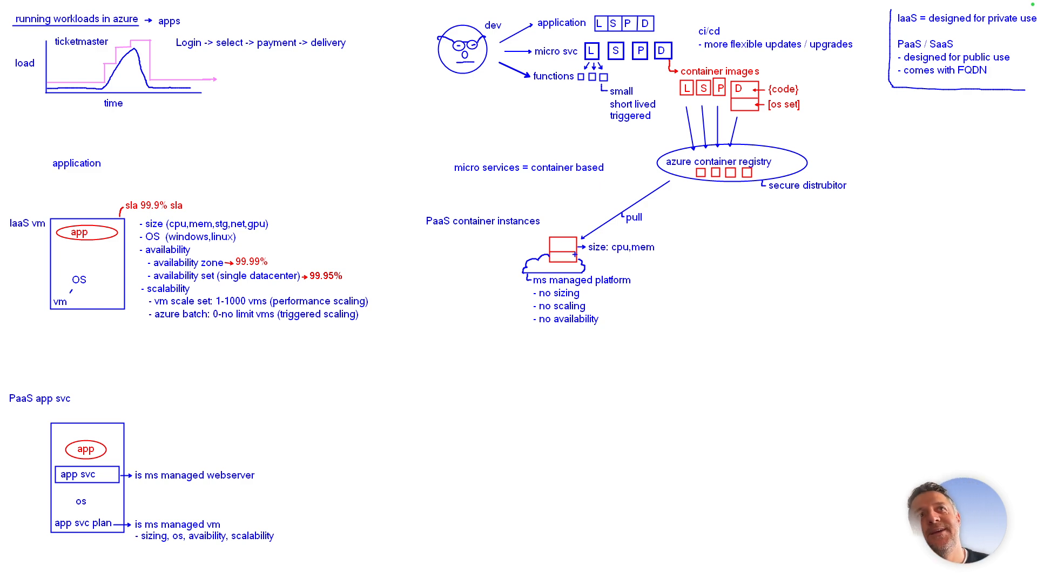
pyautogui.hotkey('ctrl', 'Left')
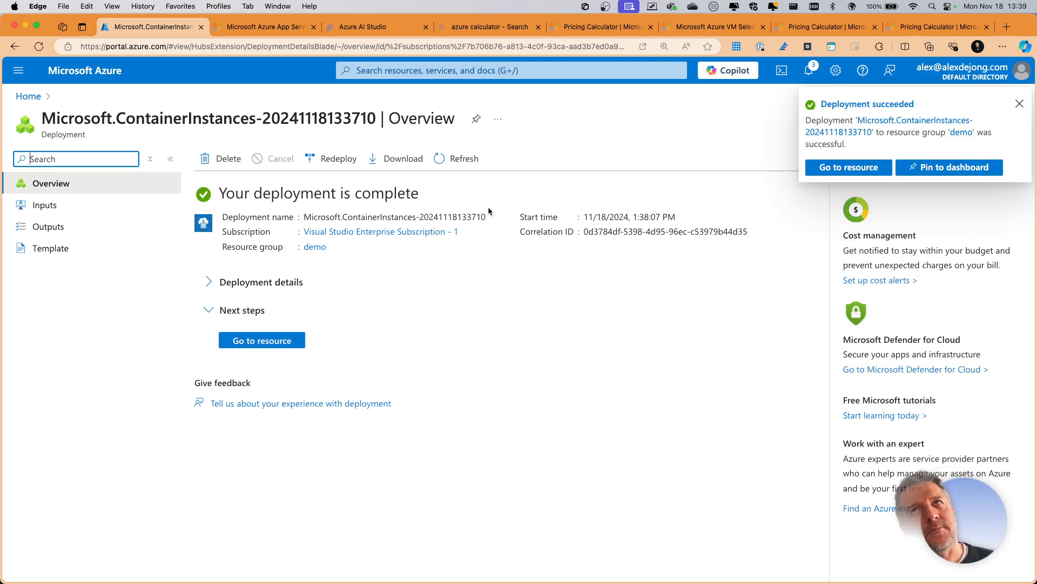
pyautogui.click(276, 340)
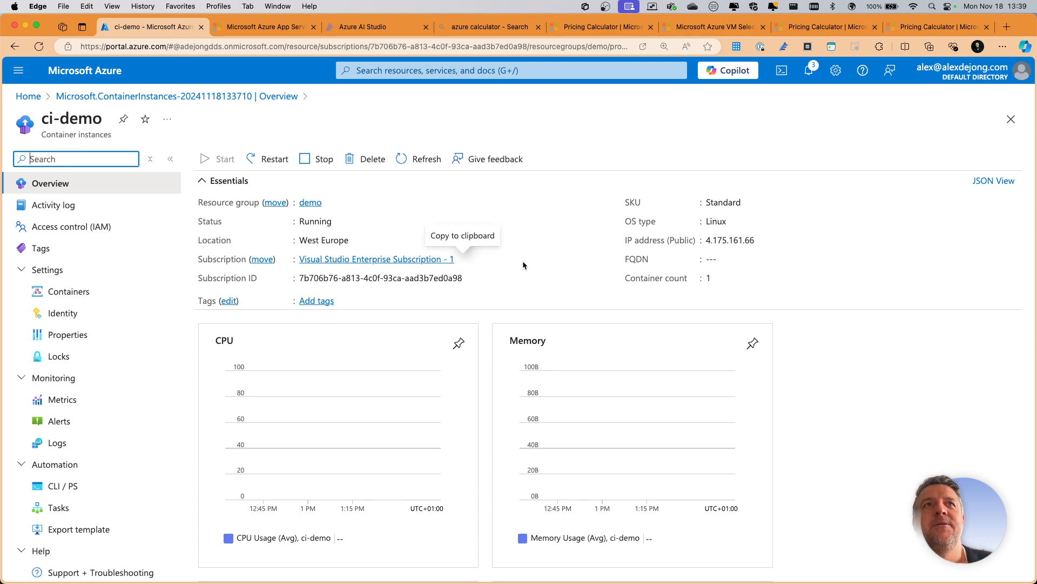
# - Copy the public IP address of ci-demo, consulting the whiteboard's IaaS versus PaaS notes in between
pyautogui.click(762, 239)
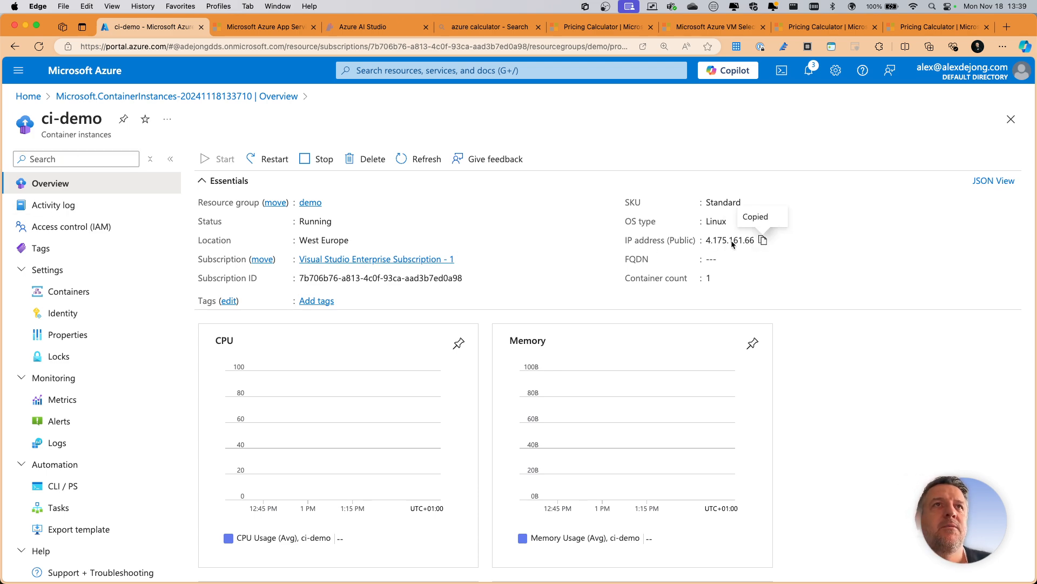
pyautogui.hotkey('ctrl', 'Right')
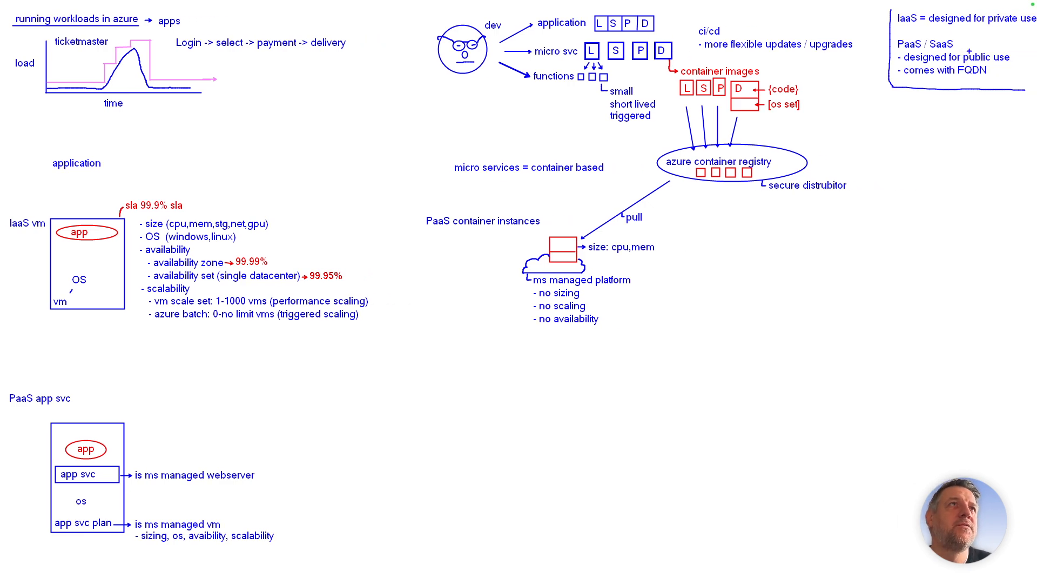
pyautogui.hotkey('ctrl', 'Left')
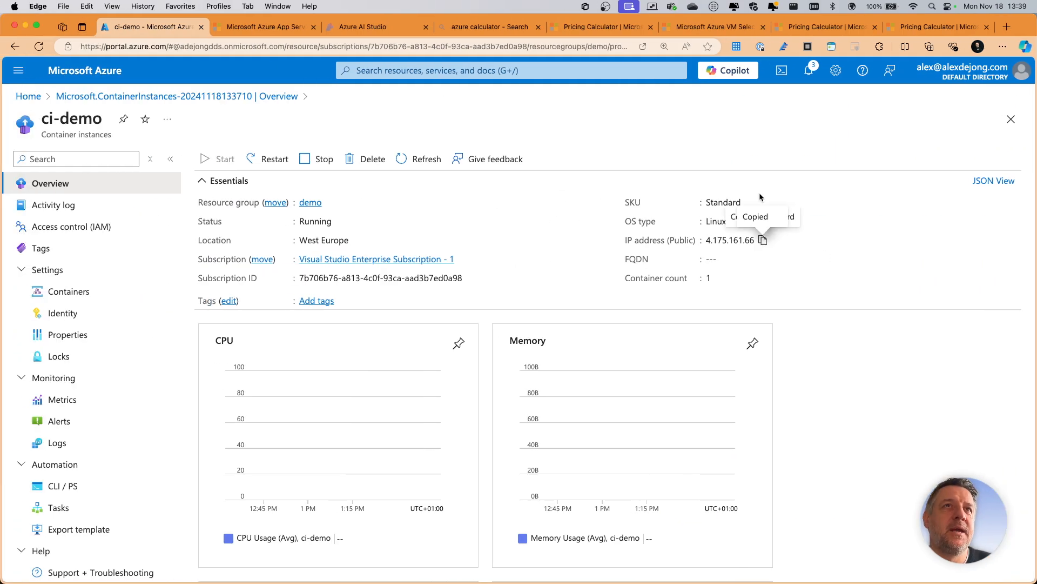
pyautogui.click(763, 240)
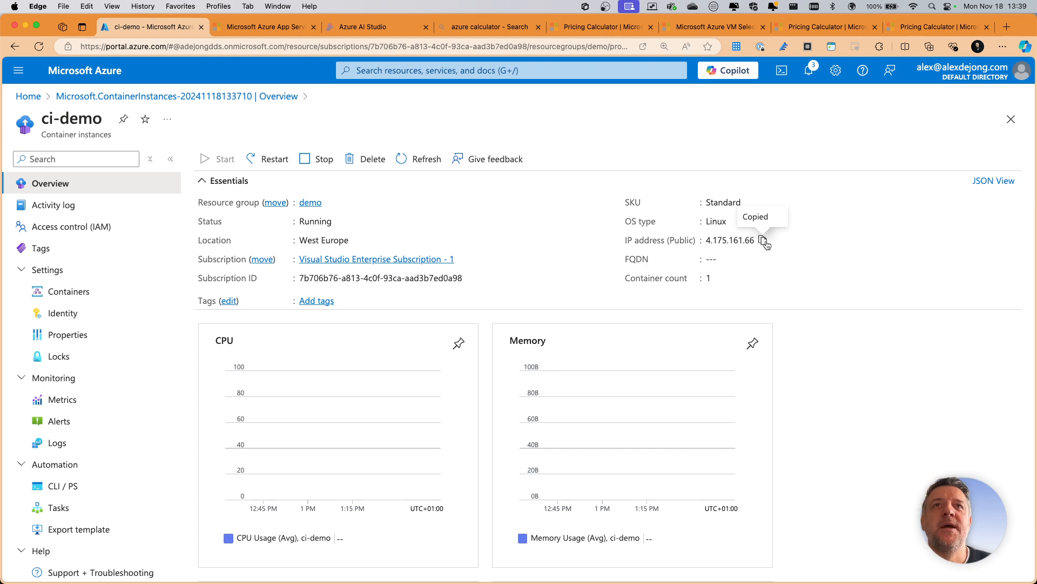
# - Close every browser tab except the ci-demo page, including the pricing calculators, VM selector, search, AI Studio and App Service pages
pyautogui.scroll(-2, 498, 231)
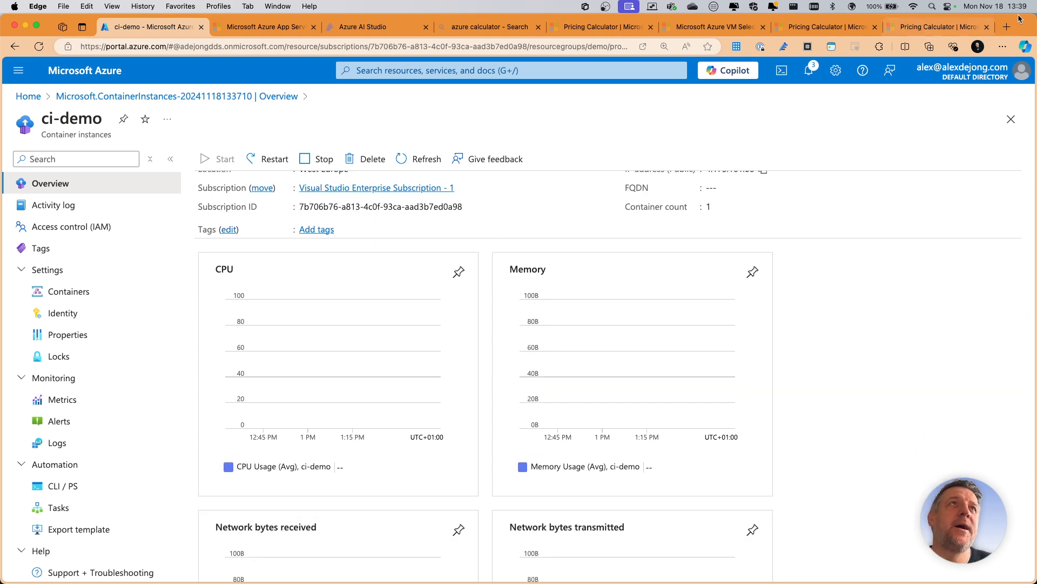
pyautogui.click(987, 26)
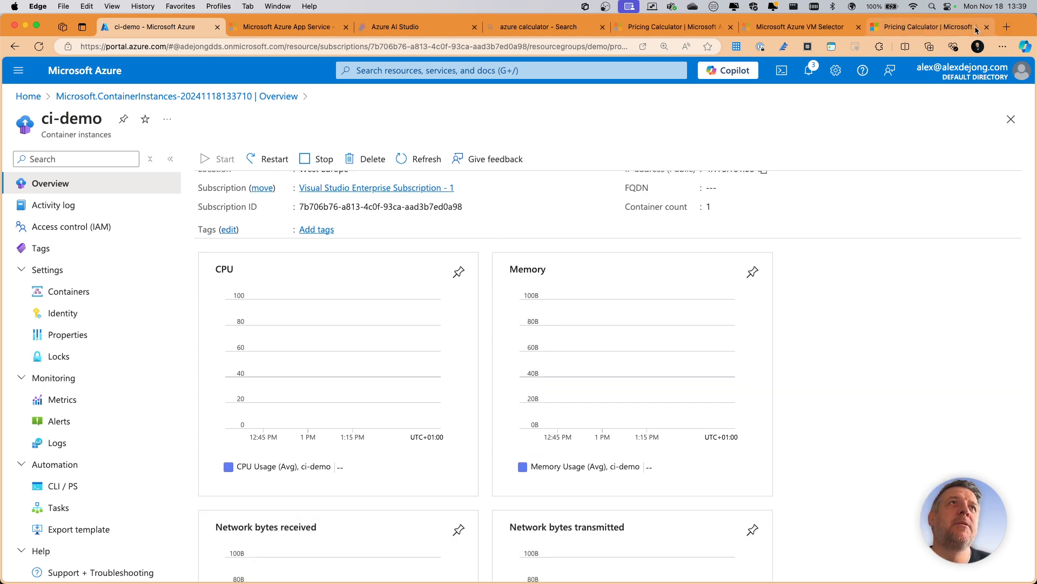
pyautogui.click(987, 26)
pyautogui.click(865, 28)
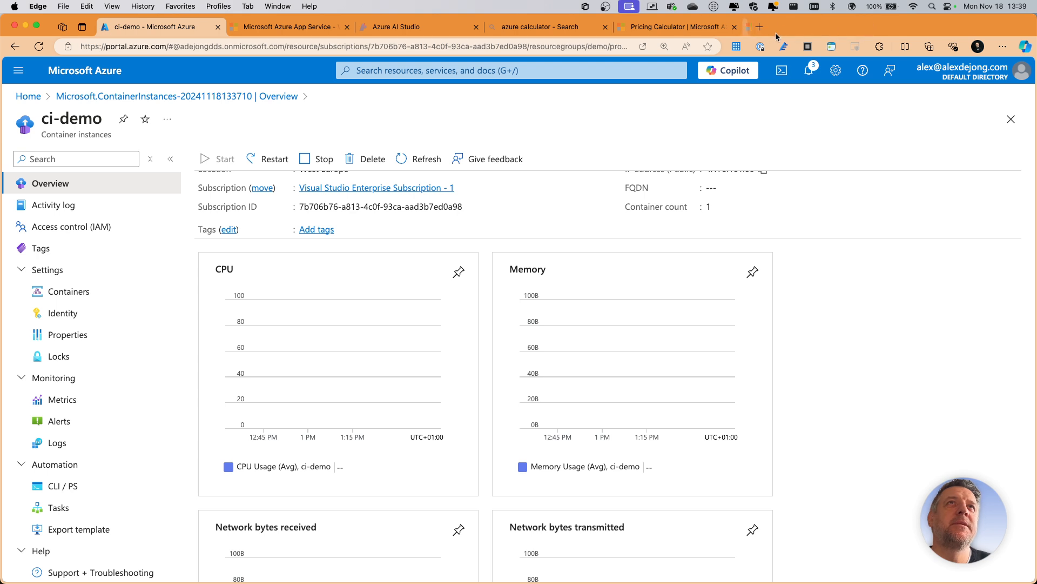
pyautogui.click(734, 27)
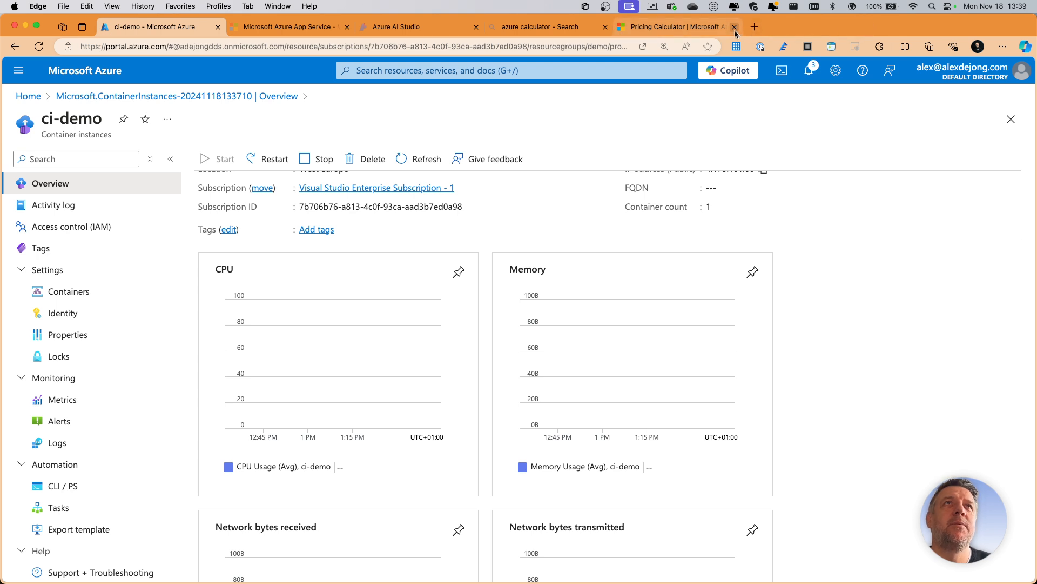
pyautogui.click(605, 26)
pyautogui.click(475, 27)
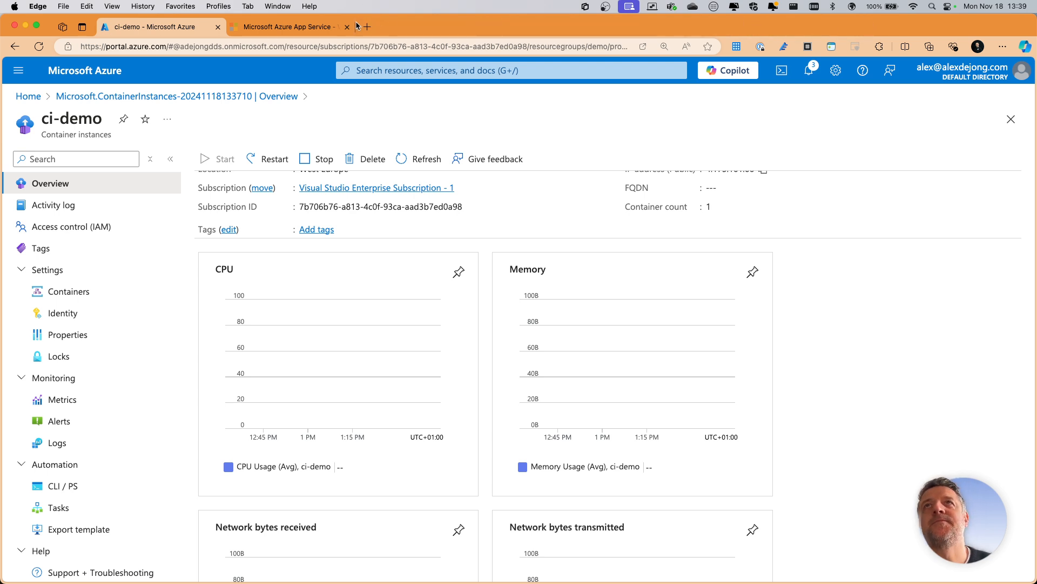
pyautogui.click(348, 27)
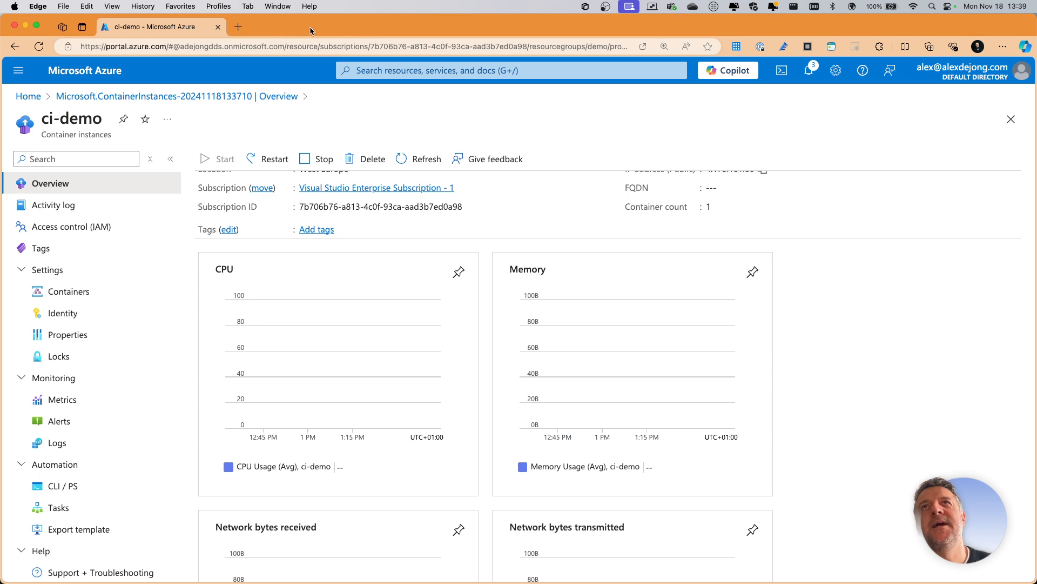
# - Load the copied public IP address 4.175.161.66 in a new browser tab to view the container's page
pyautogui.click(239, 26)
pyautogui.click(243, 41)
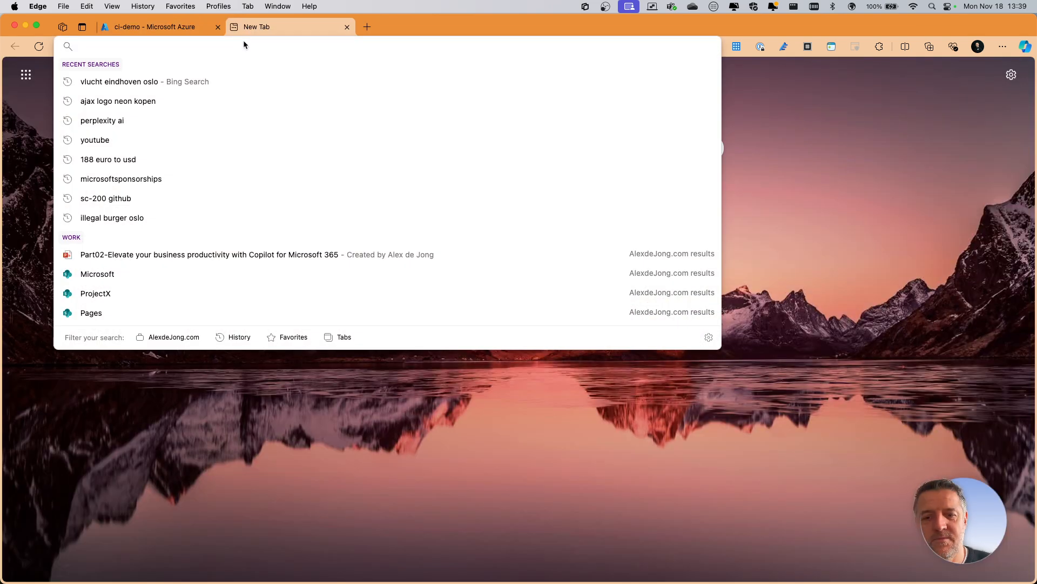
pyautogui.press('super+v')
pyautogui.press('Return')
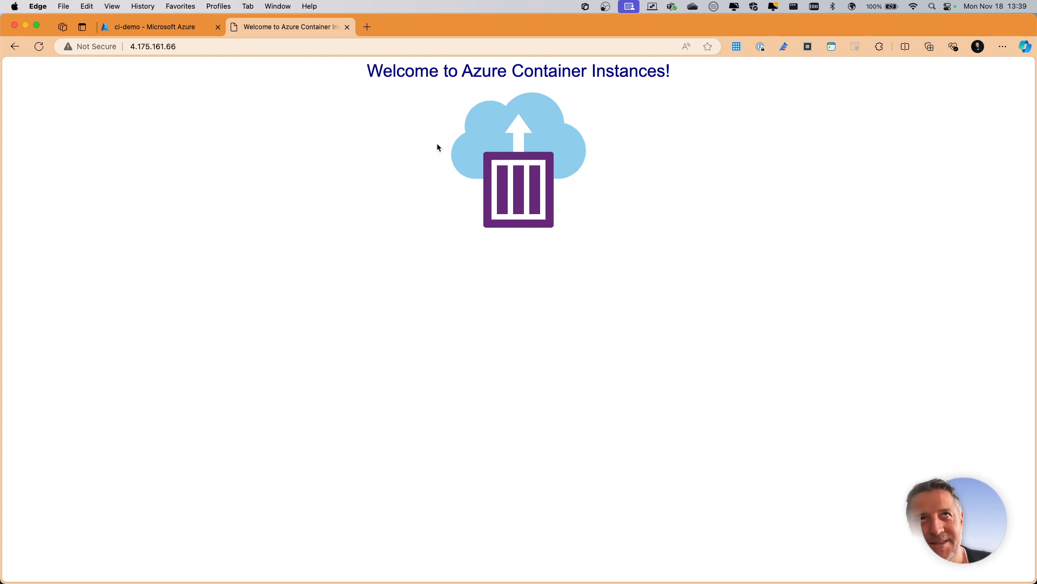
pyautogui.moveTo(511, 168); pyautogui.dragTo(514, 172)
pyautogui.click(514, 172)
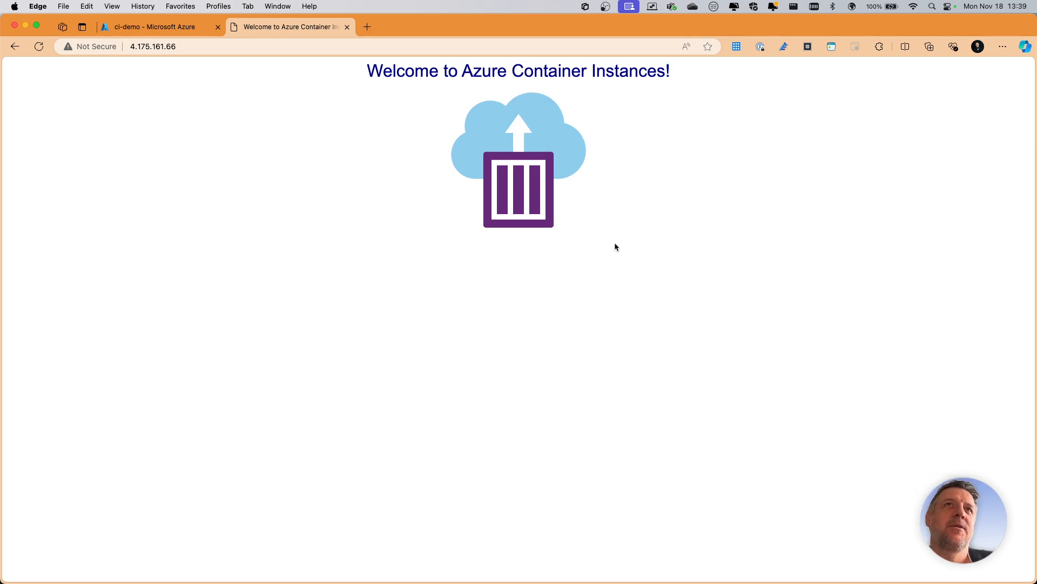
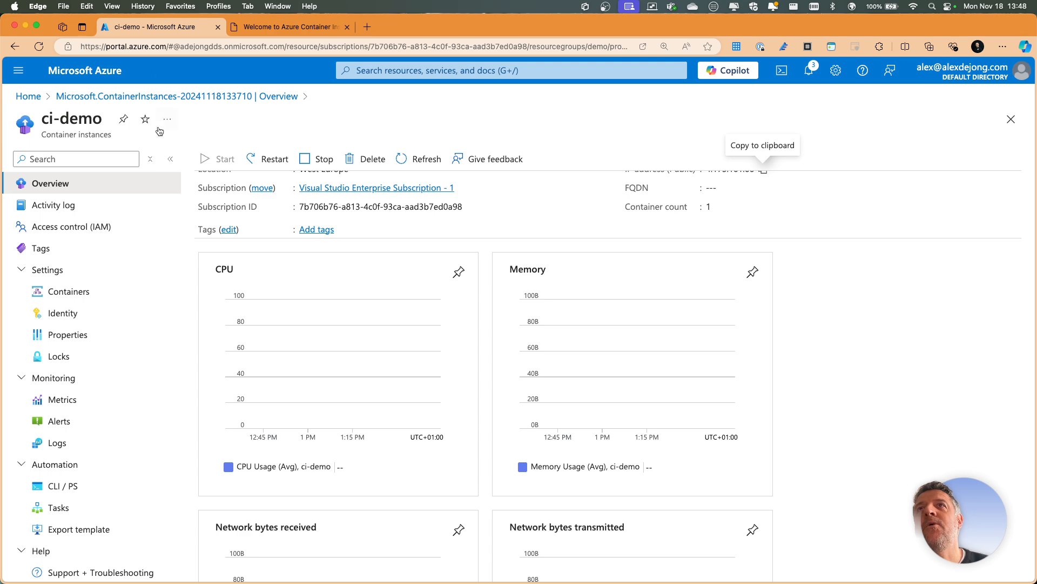
# - Find the Logic apps service and start a new logic app with the Workflow Service Plan hosting option
pyautogui.click(468, 71)
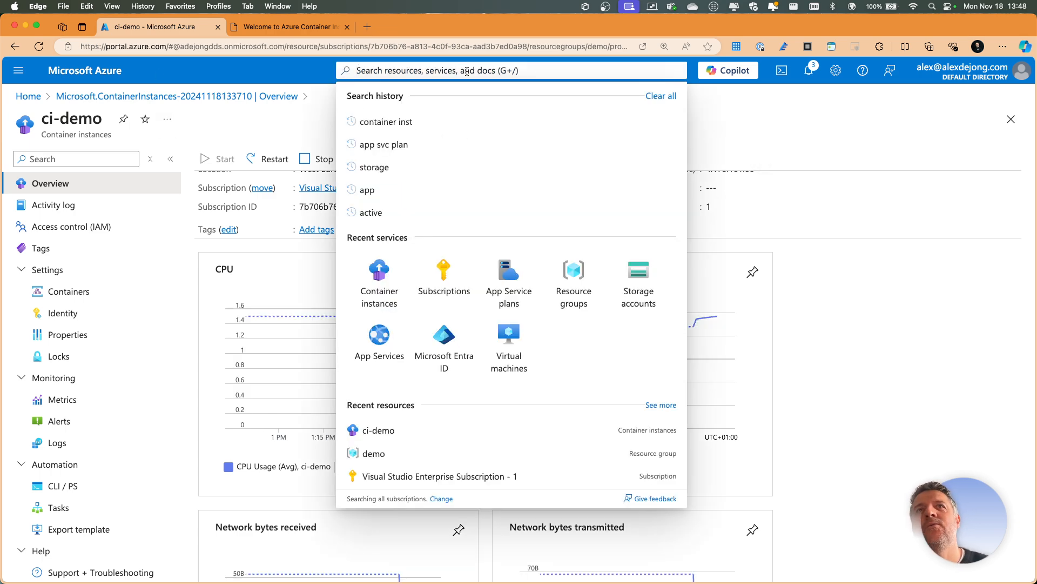
pyautogui.write('logic')
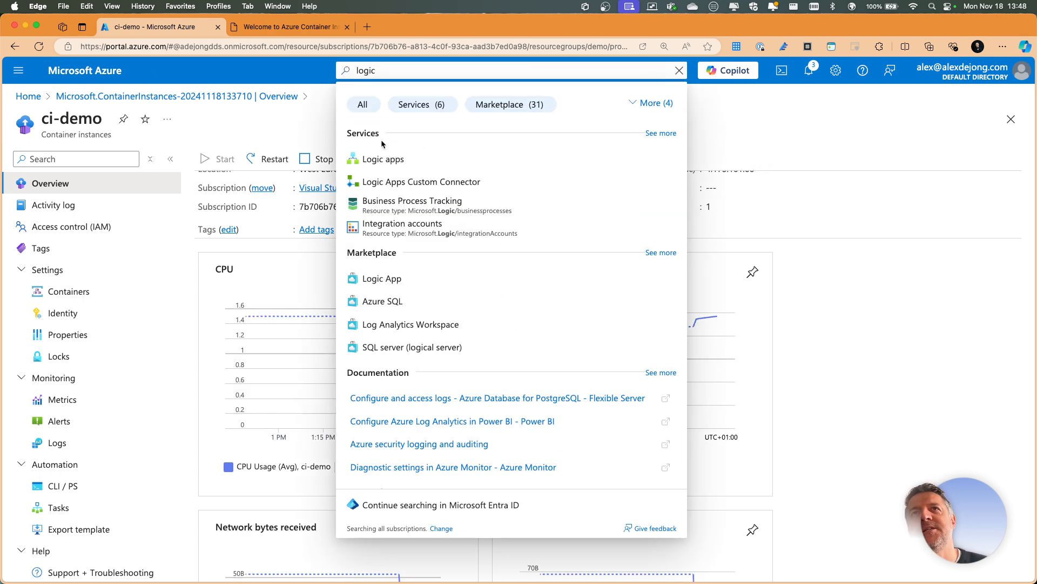
pyautogui.click(379, 159)
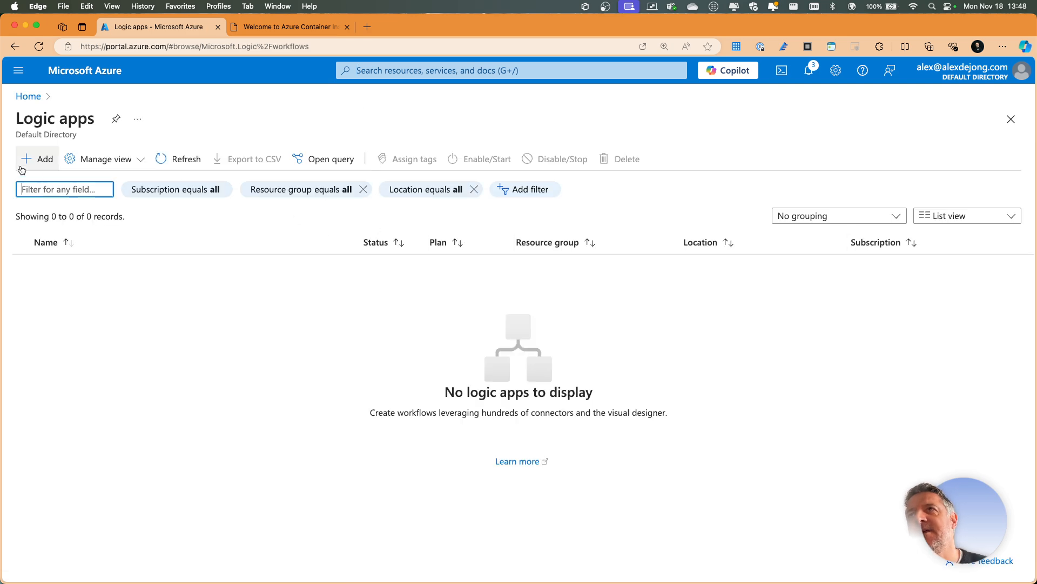
pyautogui.click(26, 167)
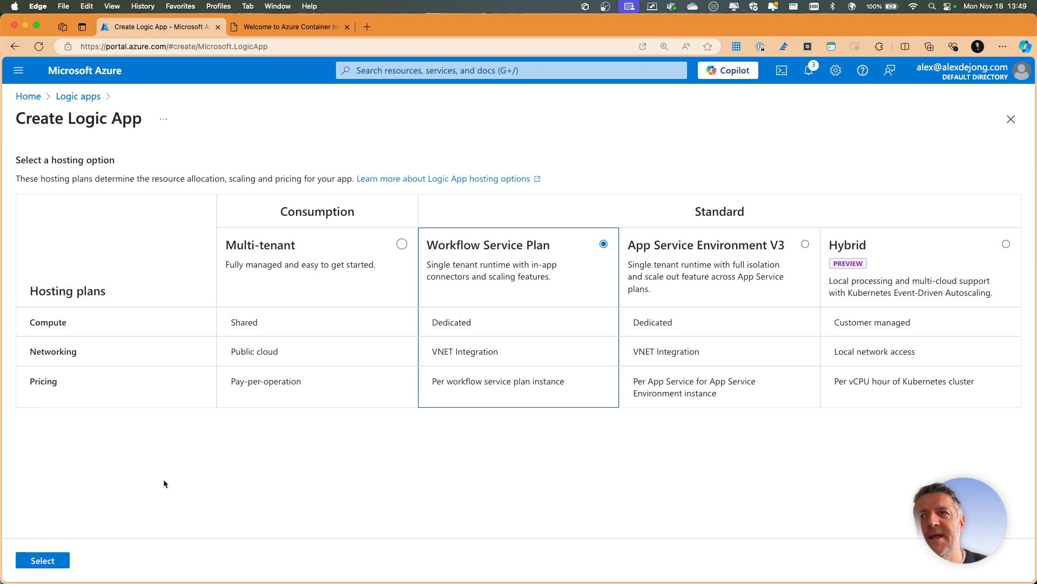
pyautogui.click(41, 558)
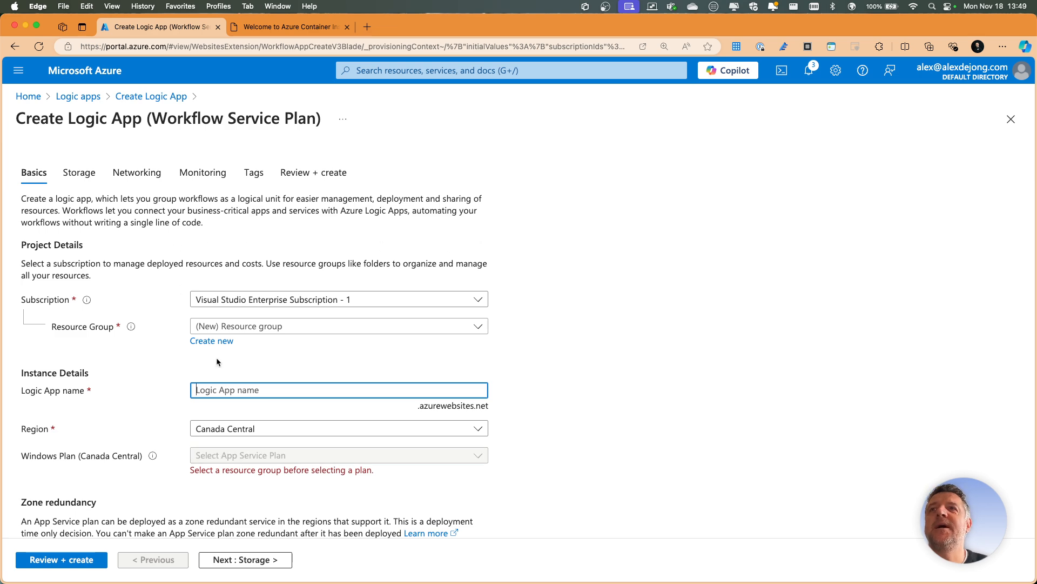
# - Assign the new logic app to the existing demo resource group
pyautogui.click(219, 327)
pyautogui.click(200, 435)
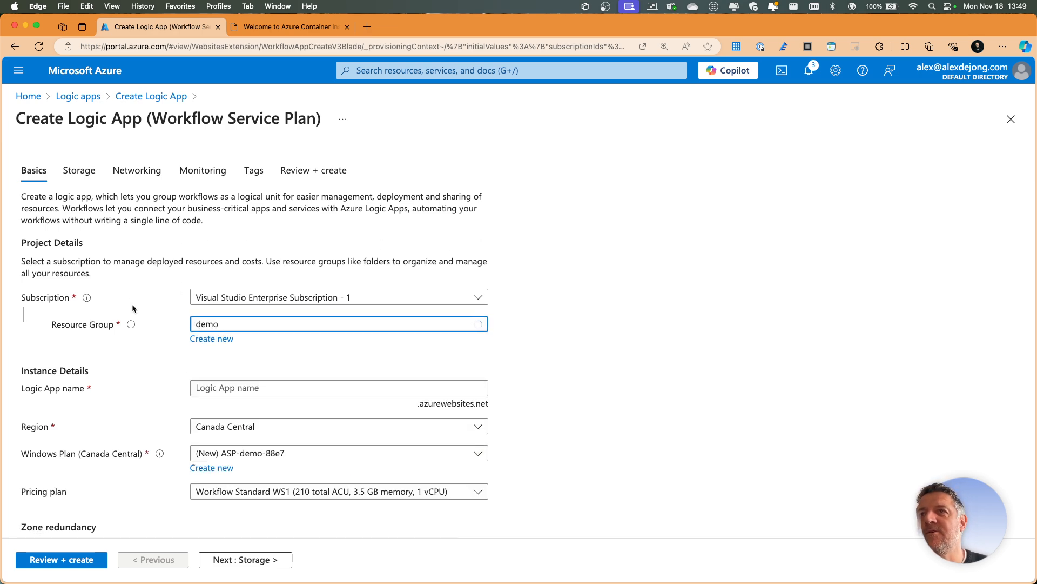
pyautogui.scroll(-3, 378, 324)
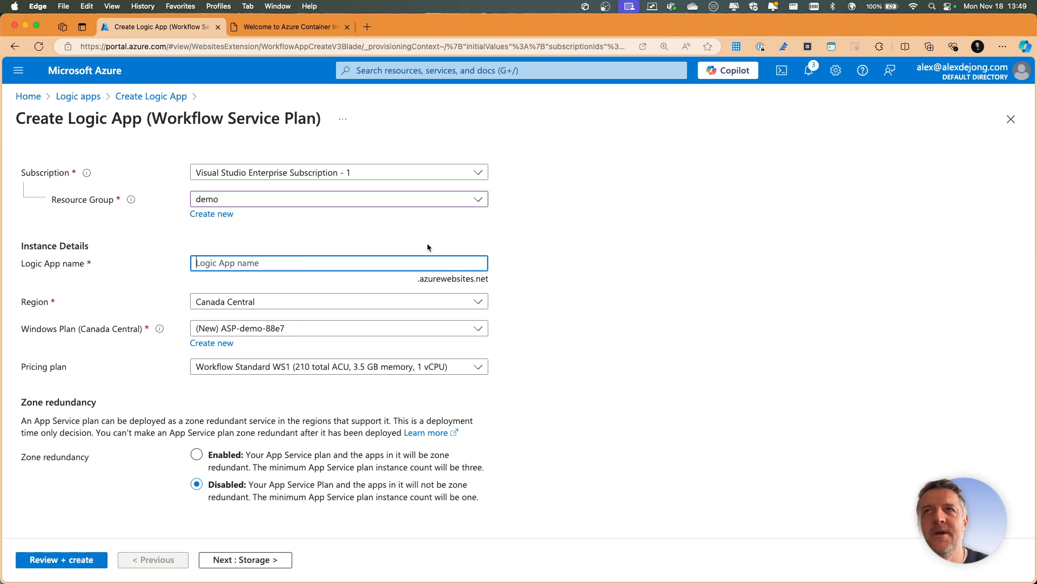
# - Try la-demo and lademo as the logic app name
pyautogui.write('la-demo')
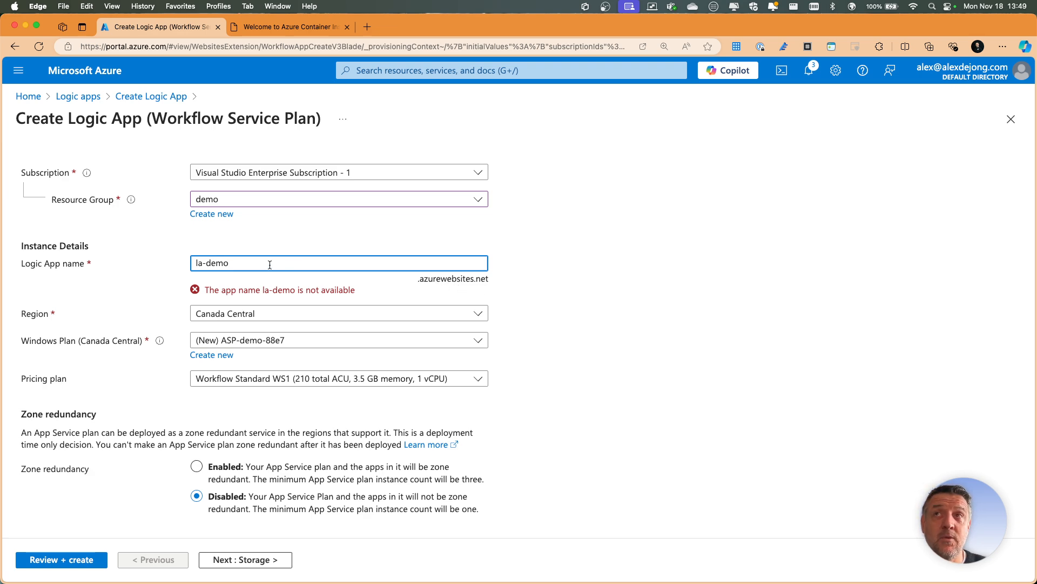
pyautogui.write('-')
pyautogui.press('BackSpace')
pyautogui.press('BackSpace')
pyautogui.press('BackSpace')
pyautogui.press('BackSpace')
pyautogui.press('BackSpace')
pyautogui.press('BackSpace')
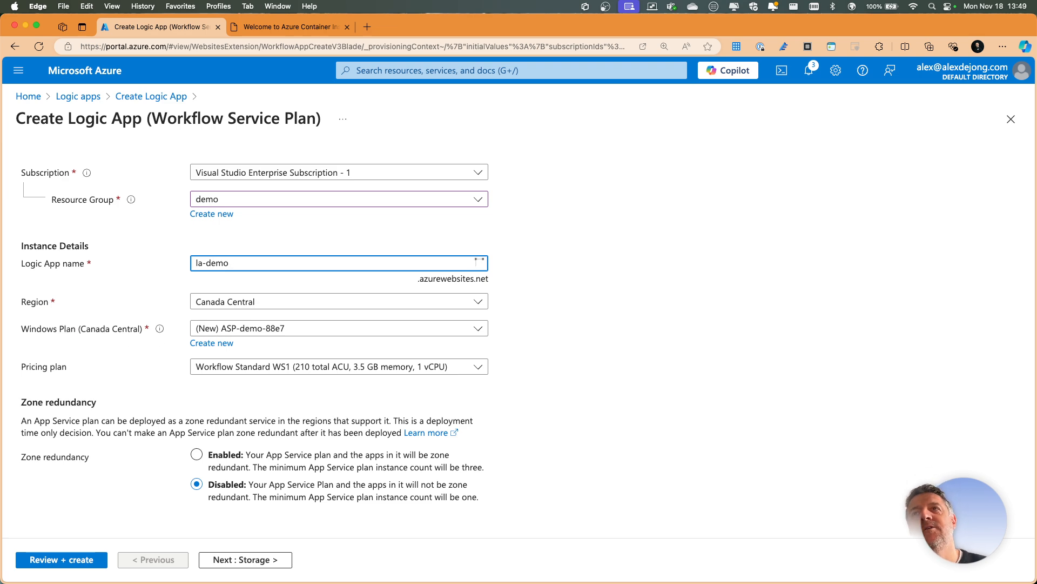
pyautogui.write('demo')
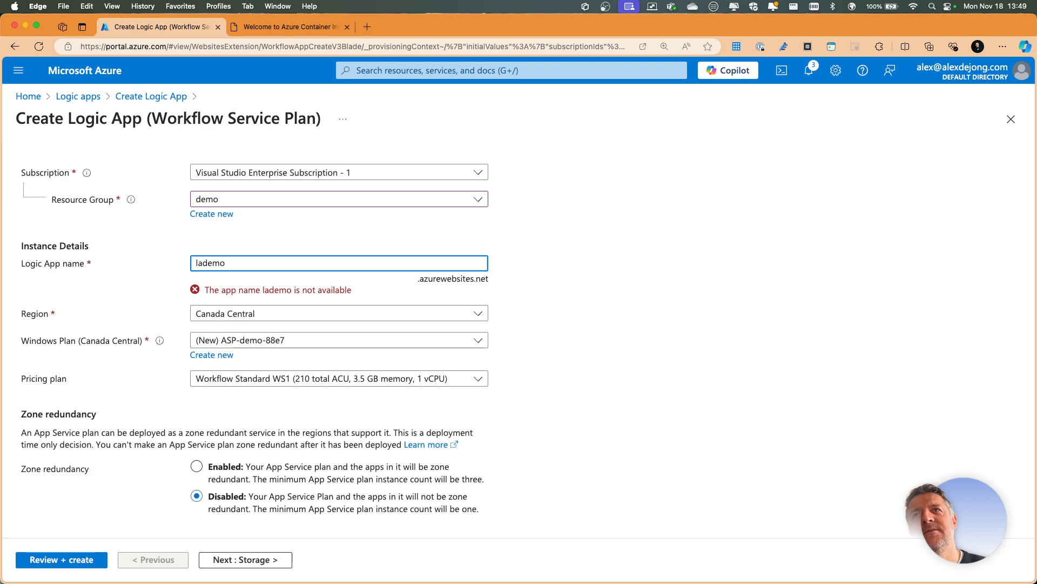
# - Name the logic app la-azuredemo and set its region to West Europe
pyautogui.press('BackSpace')
pyautogui.press('BackSpace')
pyautogui.press('BackSpace')
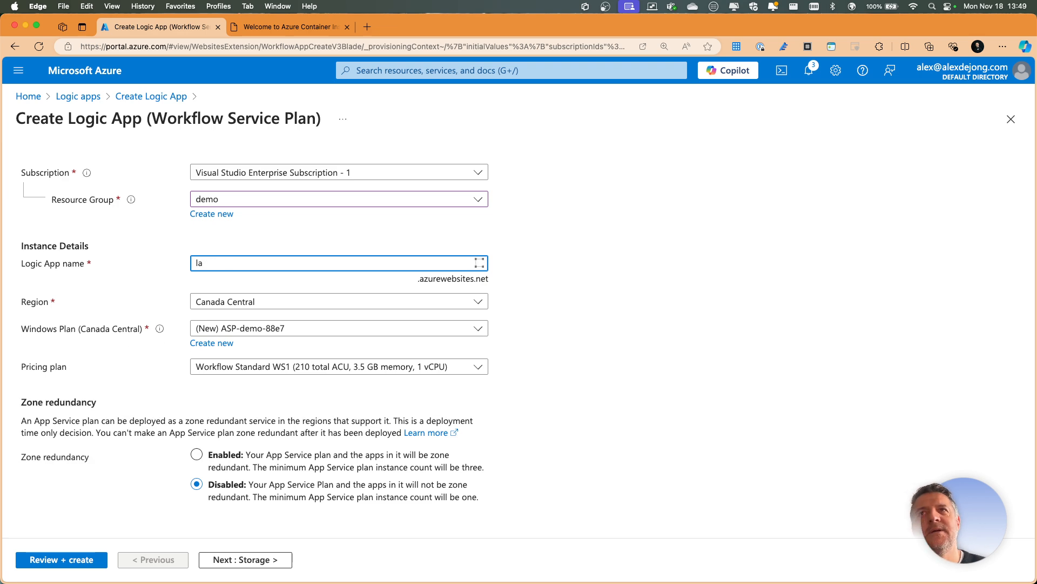
pyautogui.write('-azuredemo')
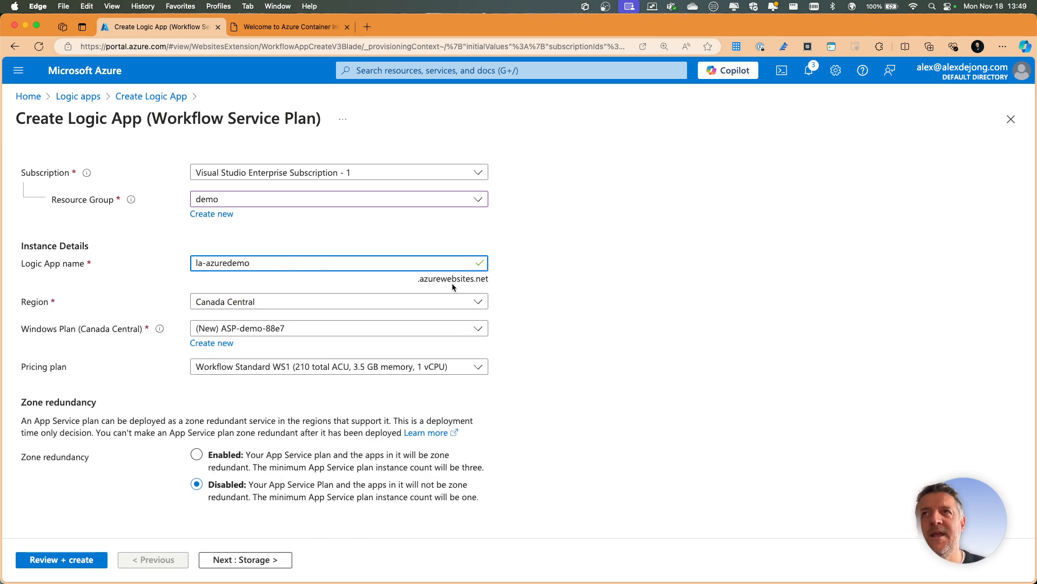
pyautogui.click(301, 304)
pyautogui.write('west')
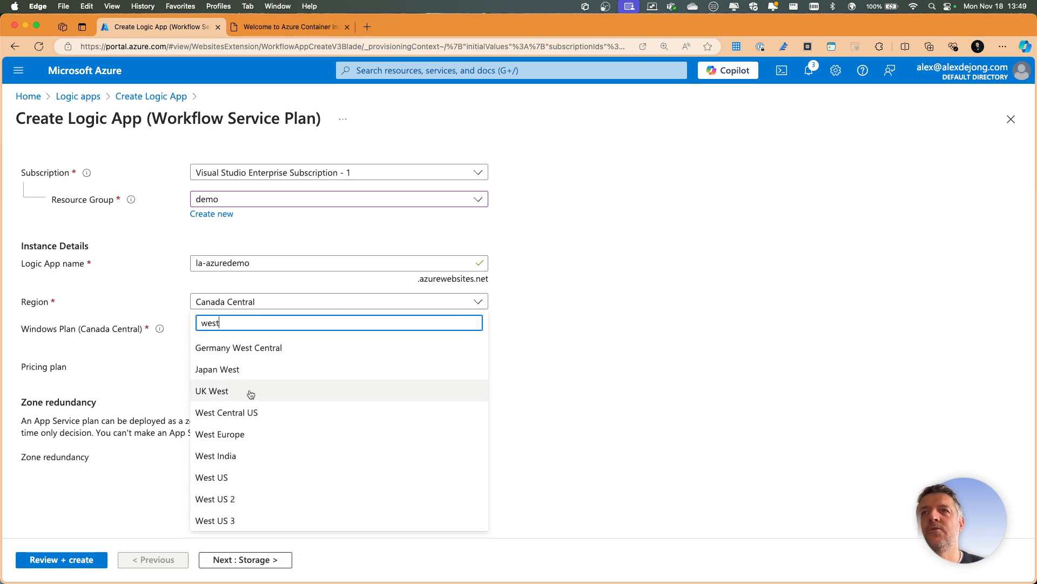
pyautogui.click(239, 441)
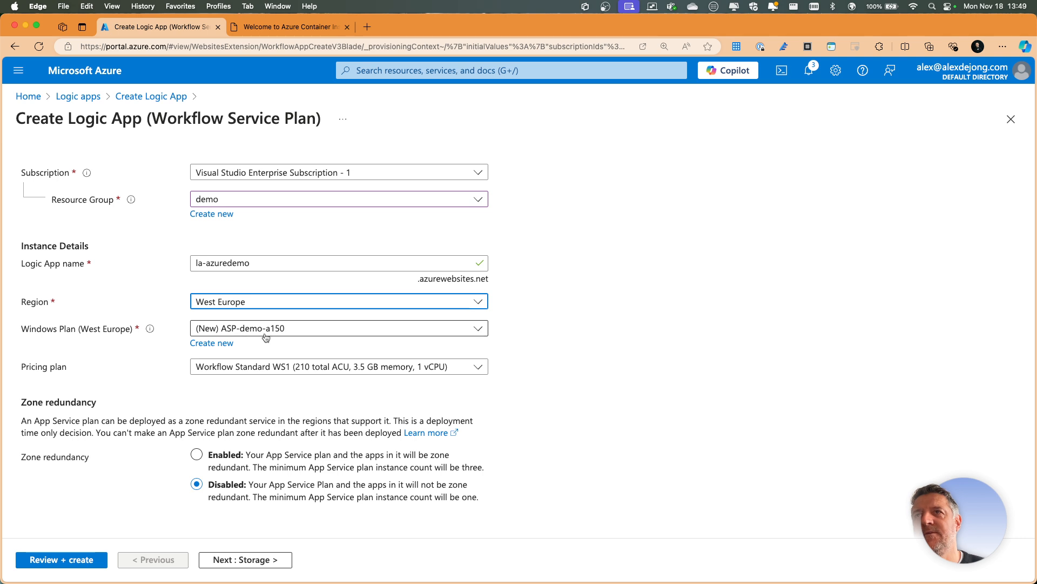
# - Choose the new ASP-demo-a150 Windows plan with the Workflow Standard WS1 pricing plan
pyautogui.click(269, 334)
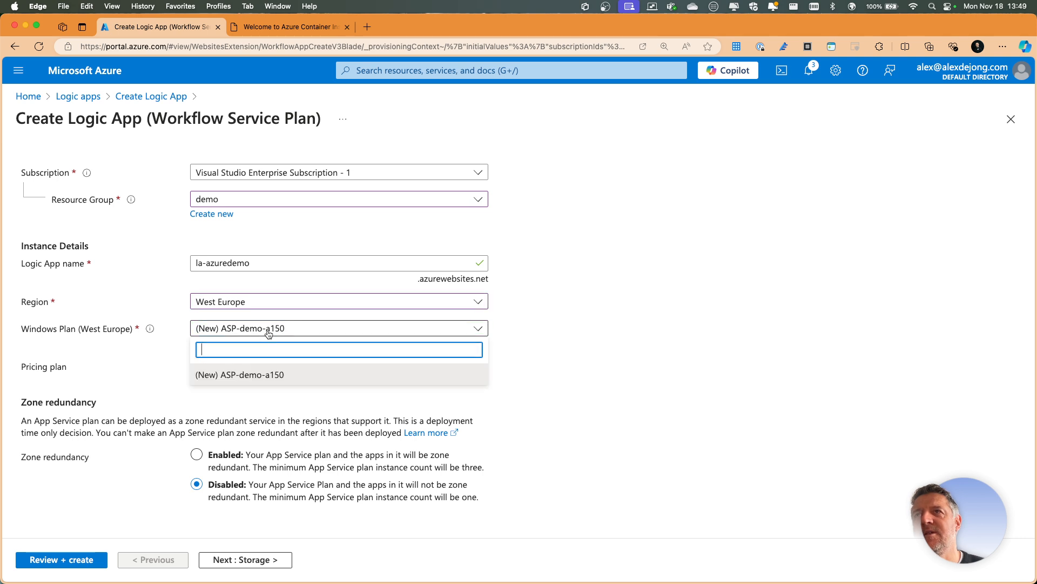
pyautogui.click(262, 373)
pyautogui.click(241, 371)
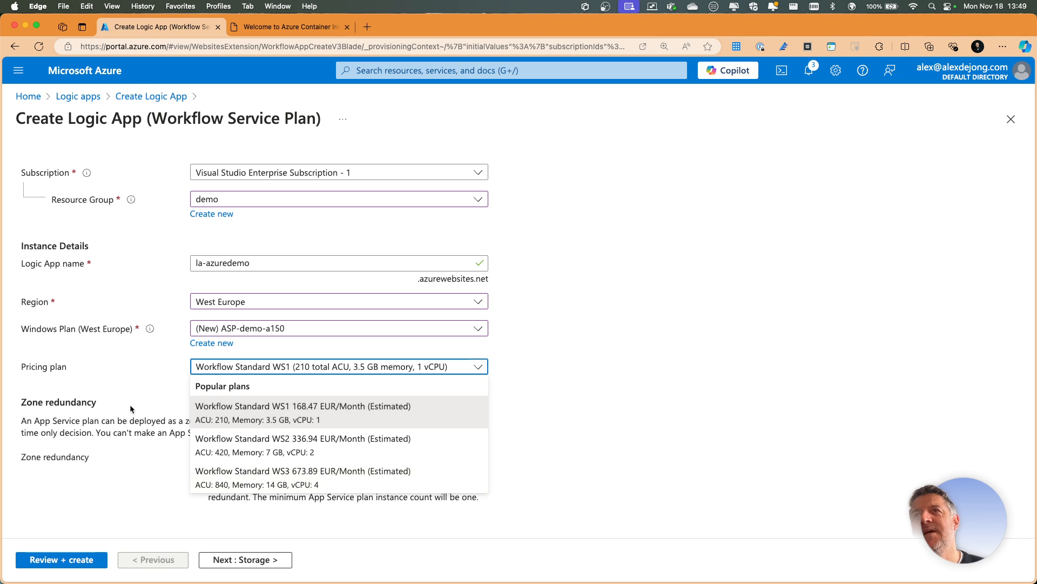
pyautogui.click(240, 411)
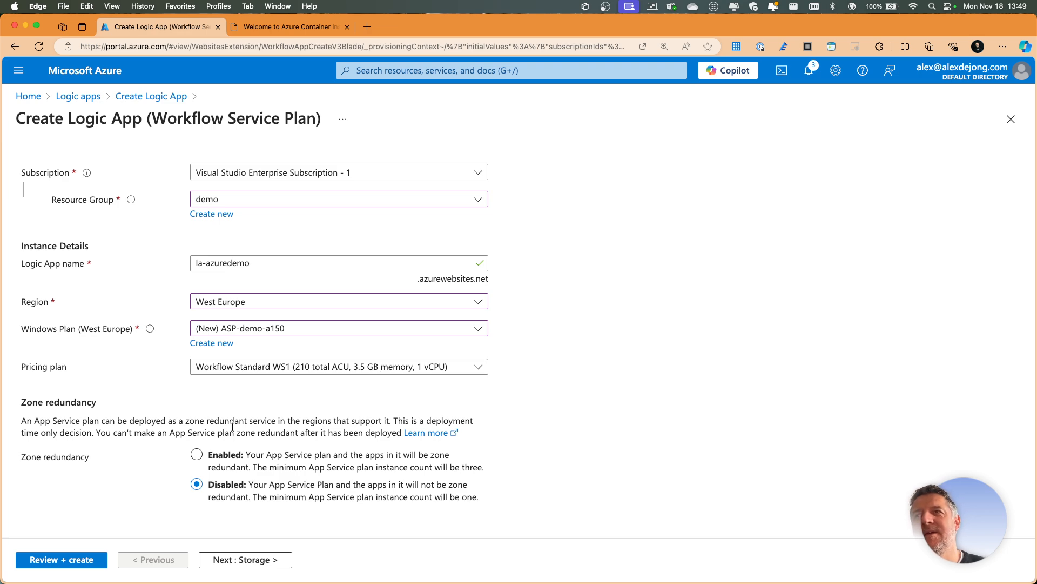
# - Review the logic app's basic settings and continue to monitoring, accepting the default storage and networking options
pyautogui.scroll(3, 246, 395)
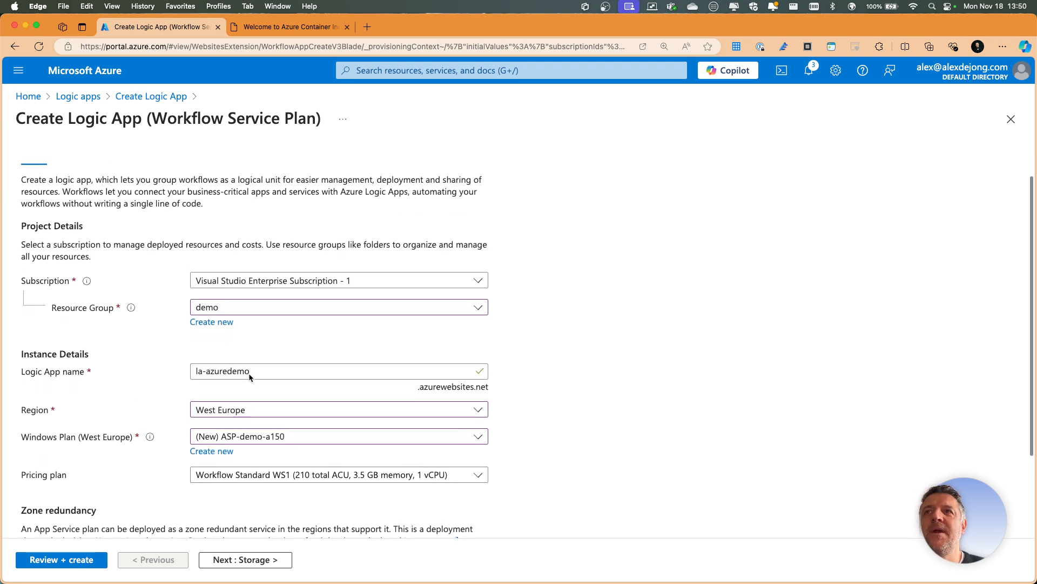
pyautogui.scroll(-2, 249, 377)
pyautogui.scroll(3, 162, 270)
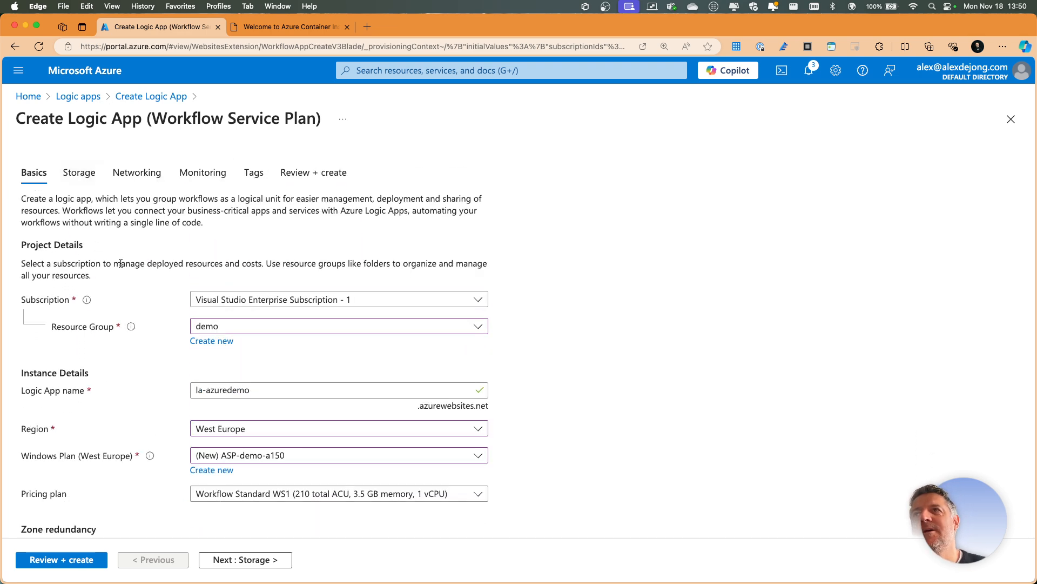
pyautogui.scroll(-3, 248, 347)
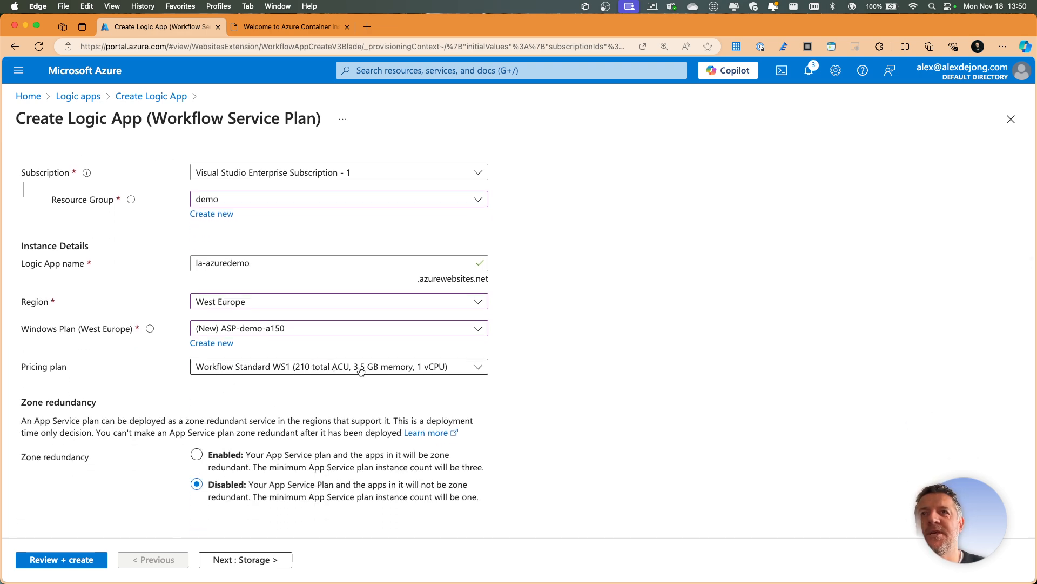
pyautogui.click(233, 559)
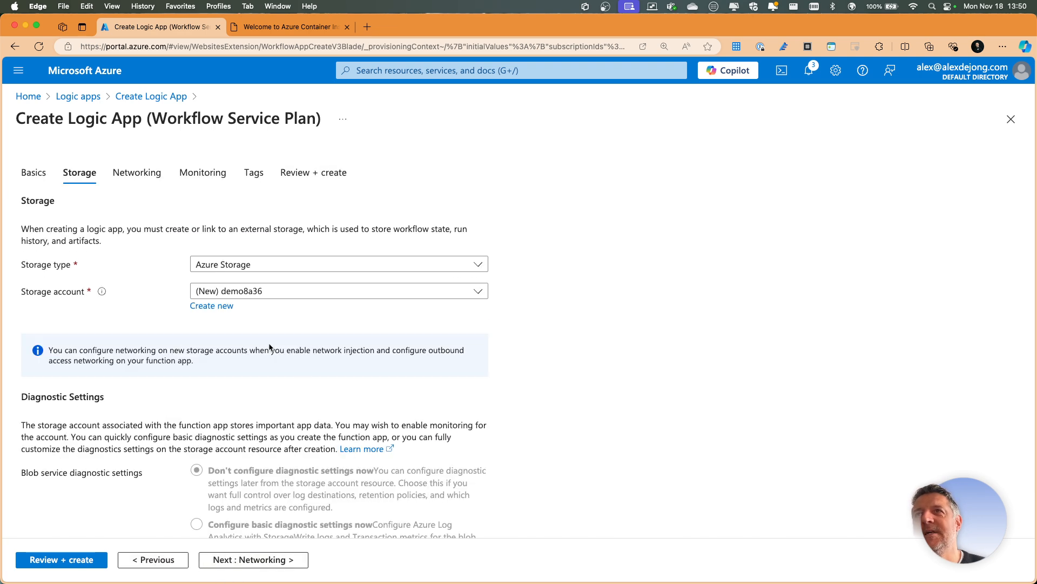
pyautogui.click(256, 562)
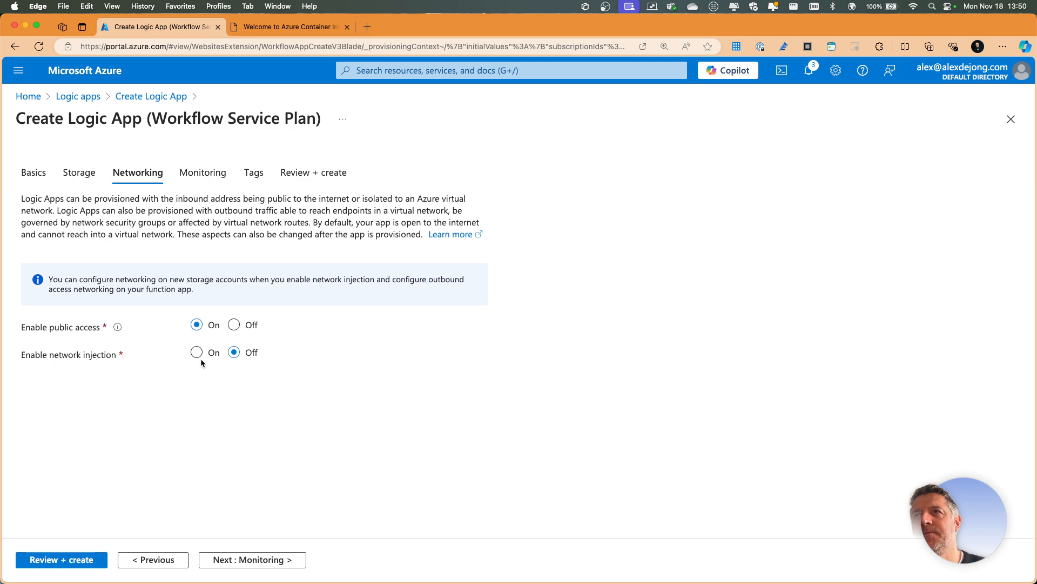
pyautogui.click(249, 562)
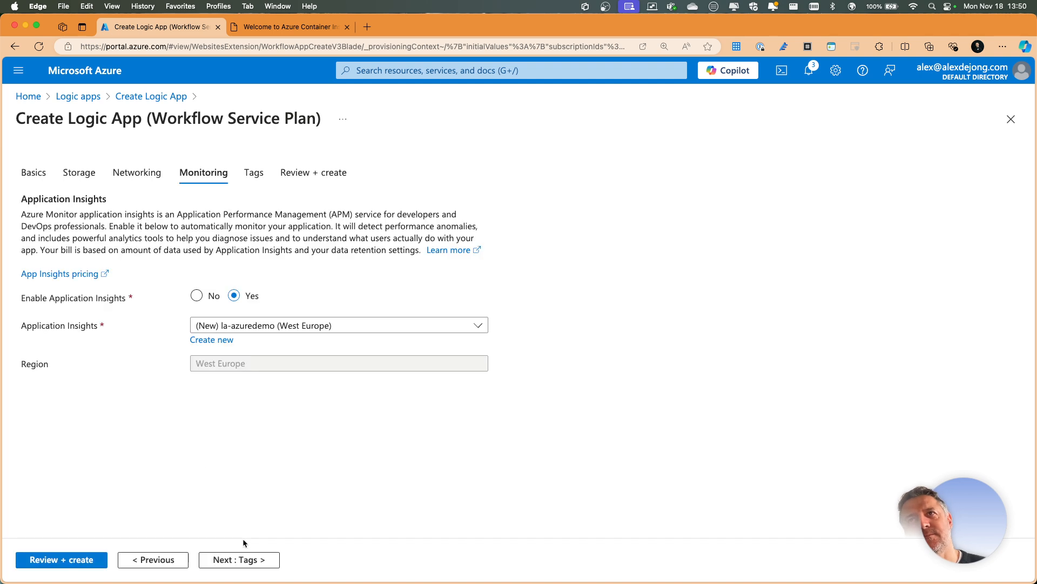
# - Disable Application Insights, skip the tags, and create the logic app
pyautogui.click(198, 296)
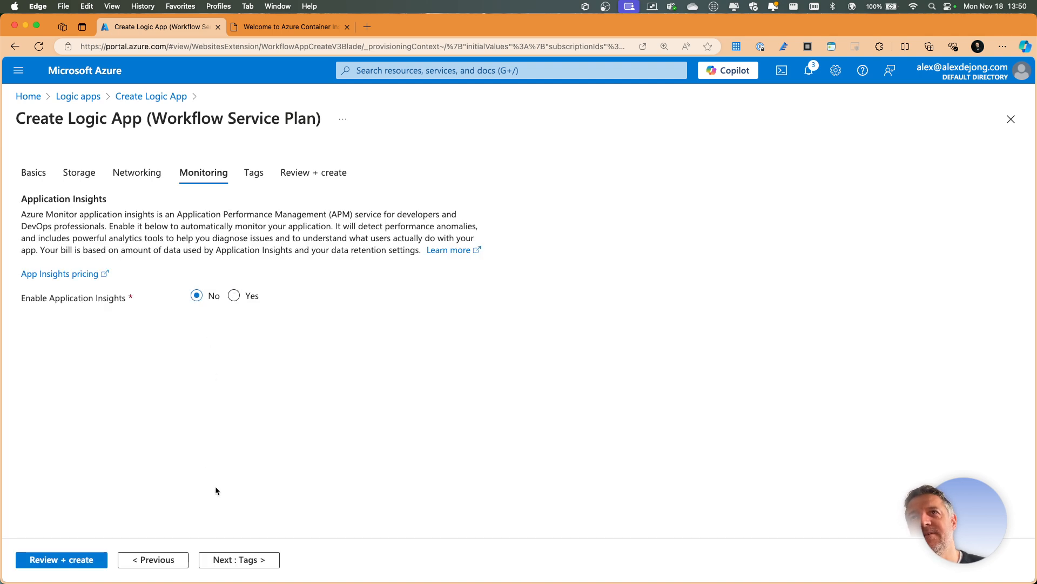
pyautogui.click(235, 557)
pyautogui.click(238, 559)
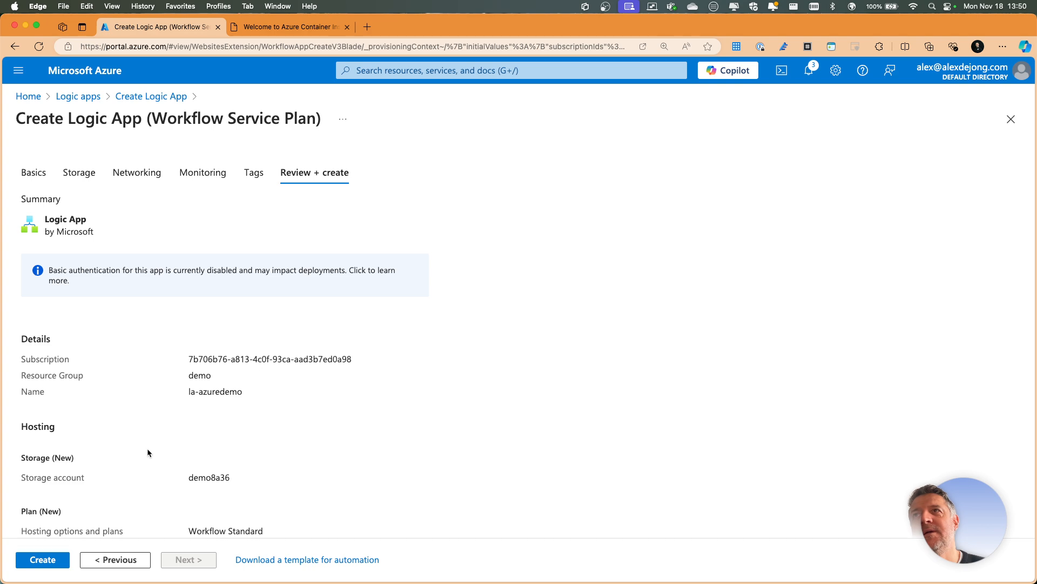
pyautogui.click(49, 562)
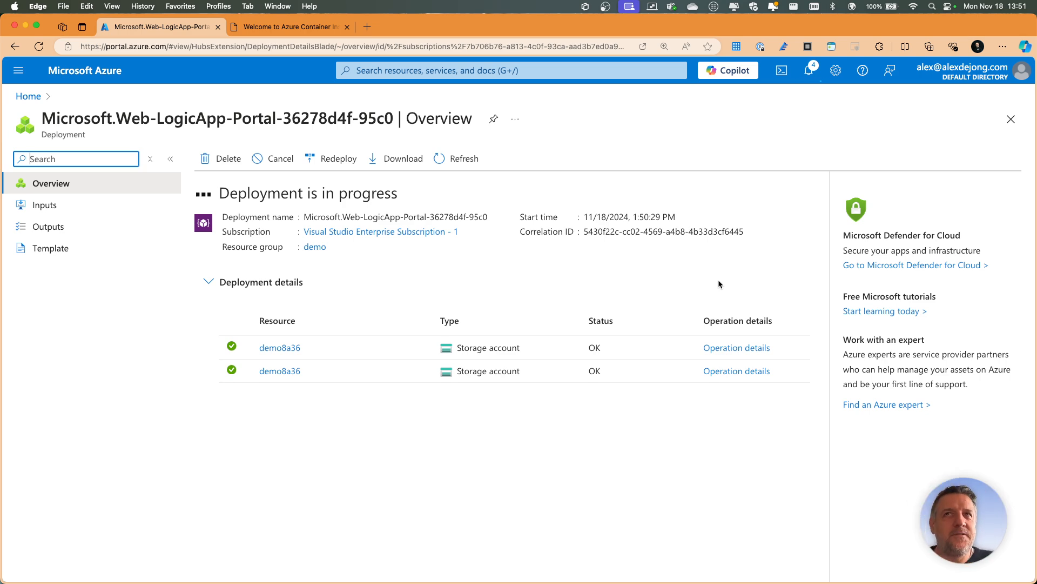
# - Switch away from the deployment page and open youtube.com in a new browser tab
pyautogui.hotkey('ctrl', 'Right')
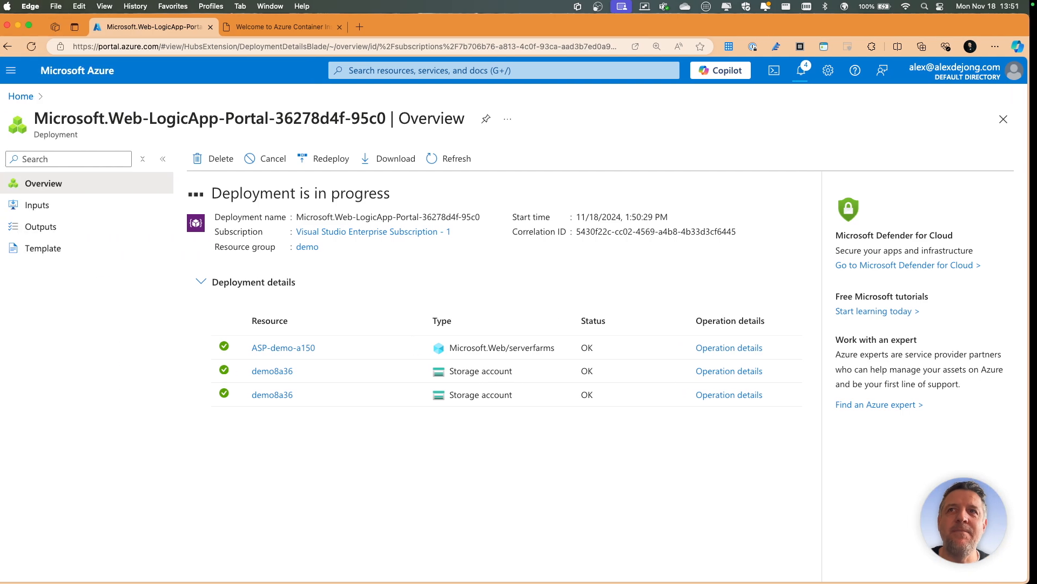
pyautogui.click(367, 28)
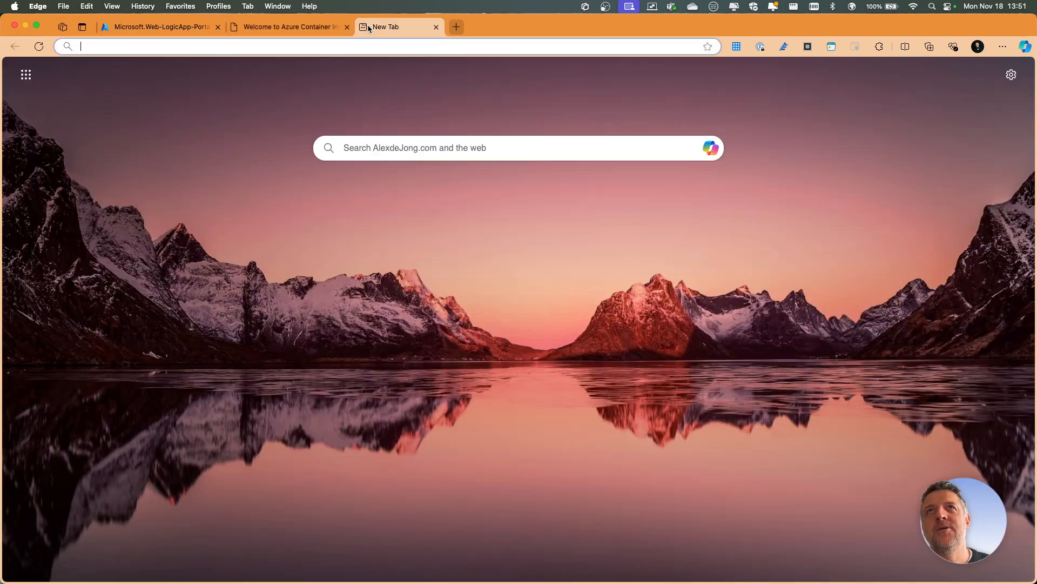
pyautogui.write('youtube.com')
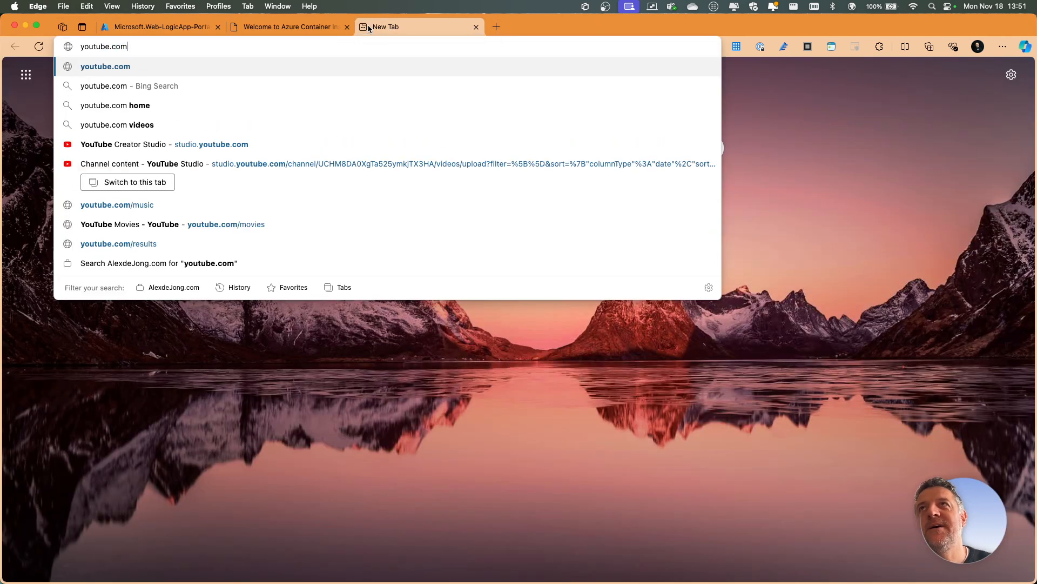
pyautogui.press('Return')
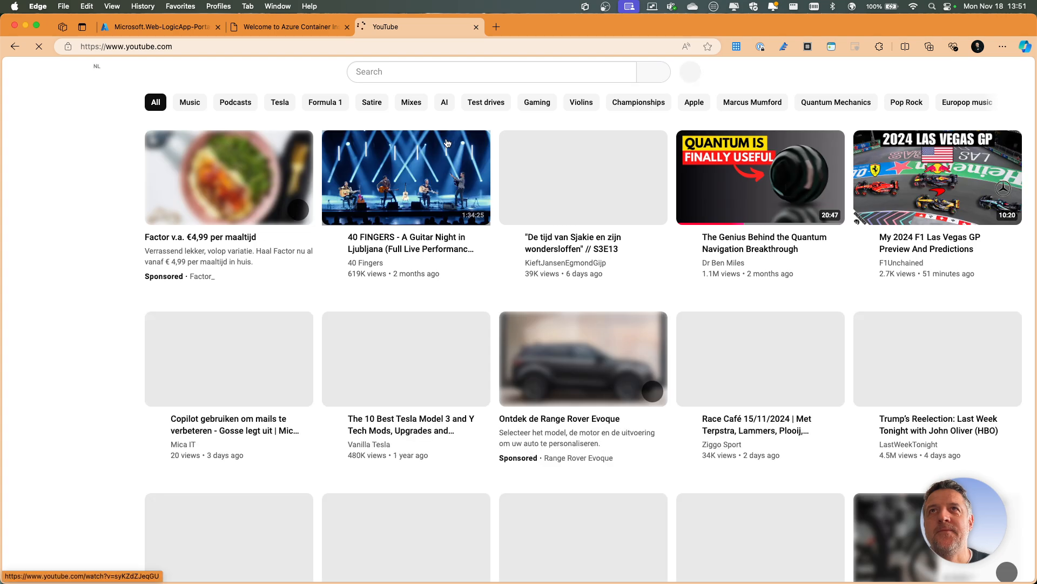
# - Search YouTube for the presenter's name using the suggested full-name query
pyautogui.click(440, 72)
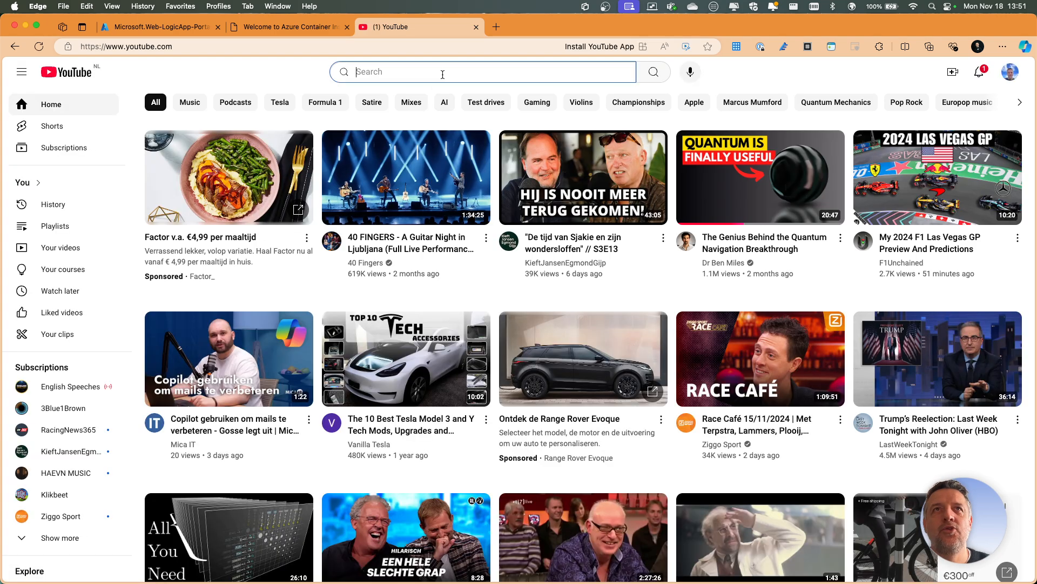
pyautogui.write('alex')
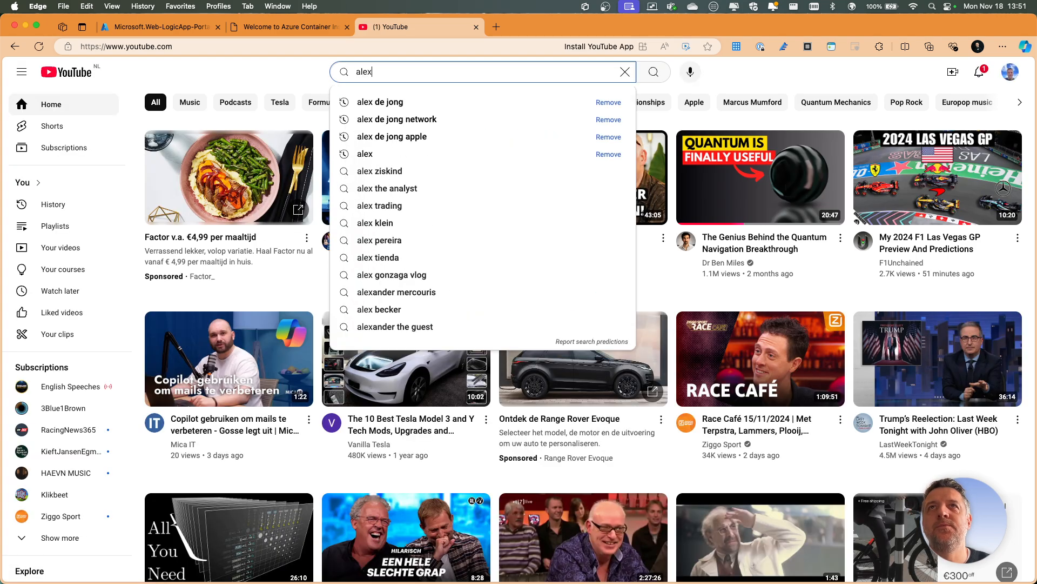
pyautogui.click(404, 106)
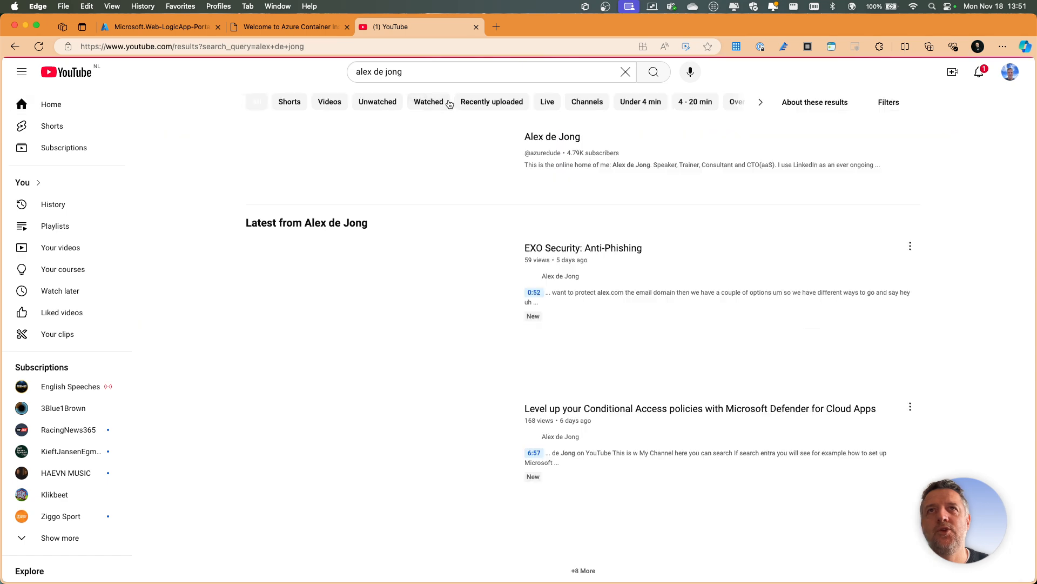
# - Open the presenter's YouTube channel, pause the Channel Intro video, and look through the channel page
pyautogui.click(545, 140)
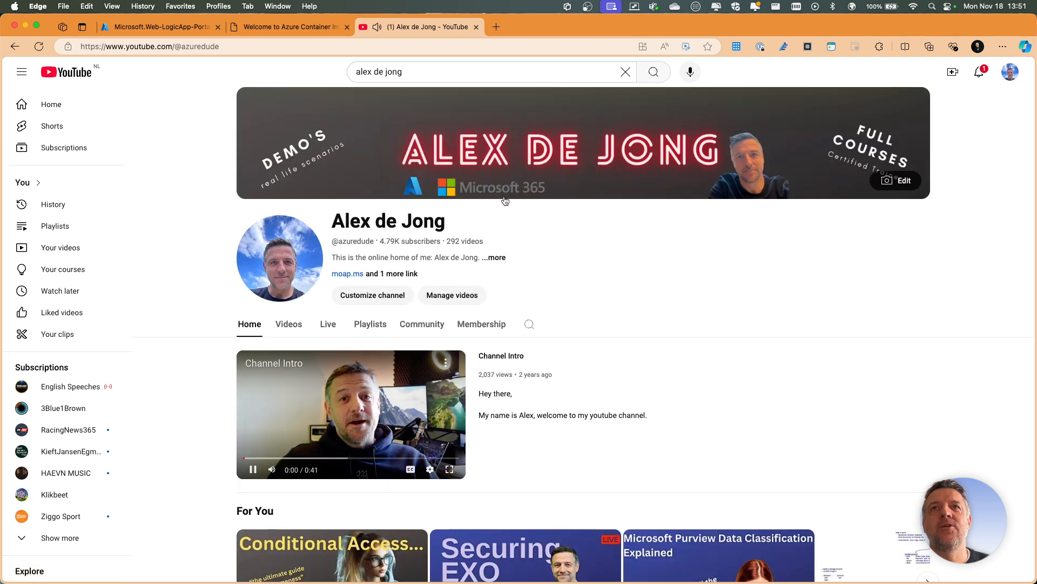
pyautogui.click(254, 470)
pyautogui.scroll(-1, 404, 372)
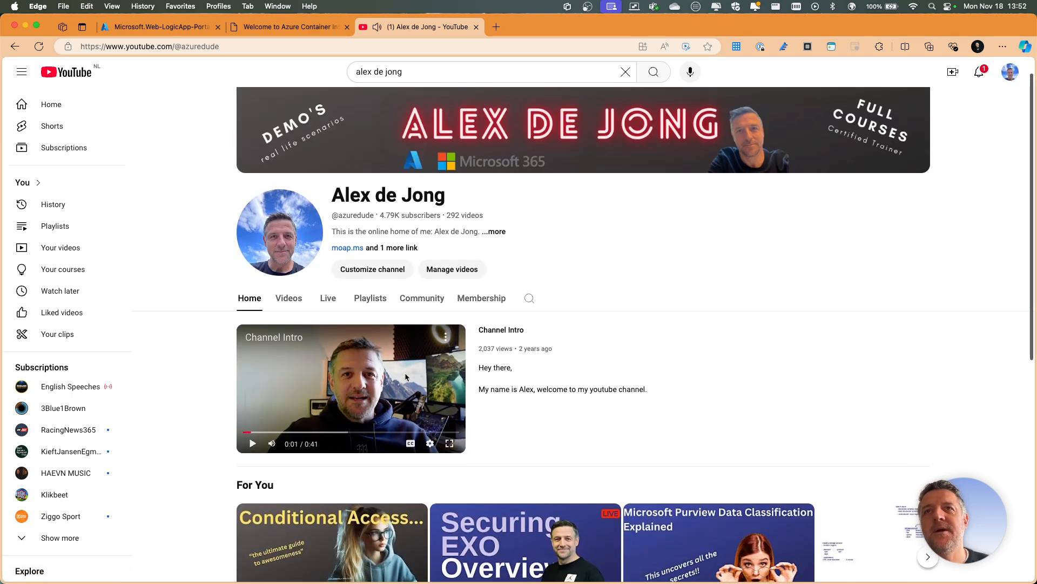
# - Search within the open YouTube channel for workloads
pyautogui.click(527, 297)
pyautogui.write('w')
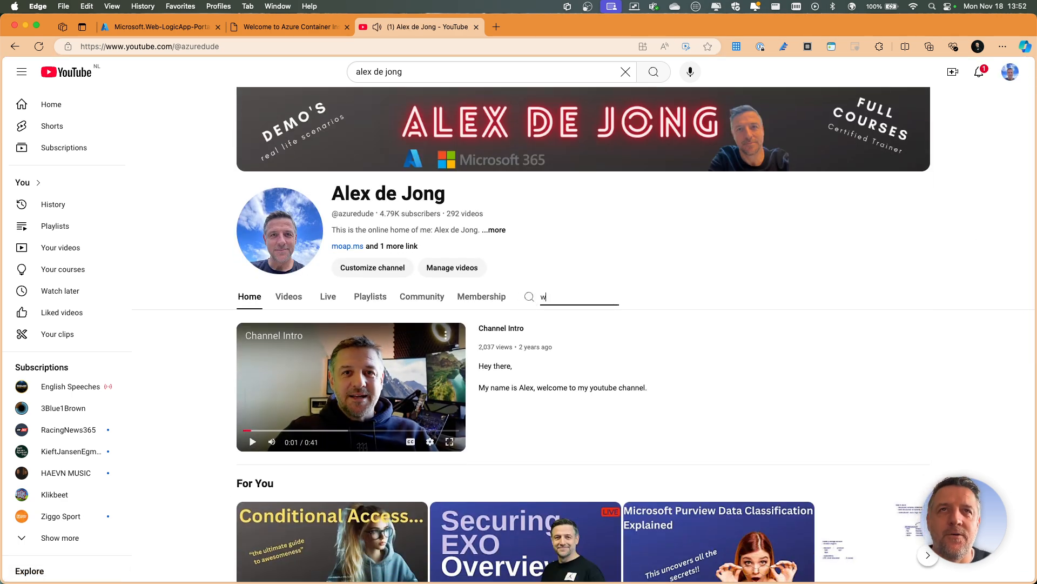
pyautogui.write('orkloads')
pyautogui.press('Return')
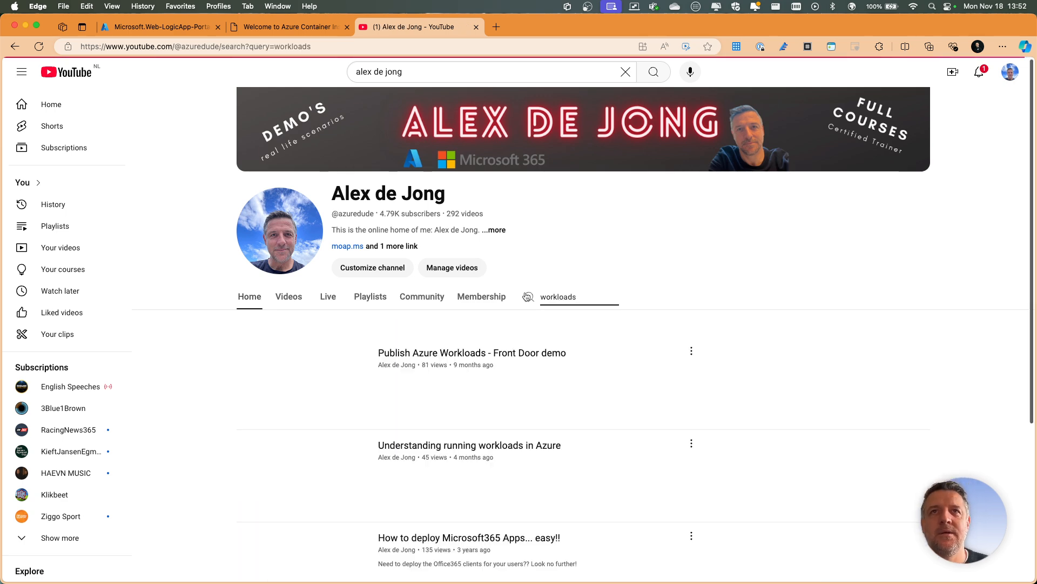
# - Look through the channel's search results for videos about Azure workloads, virtual machine scale sets and migration
pyautogui.scroll(-3, 594, 368)
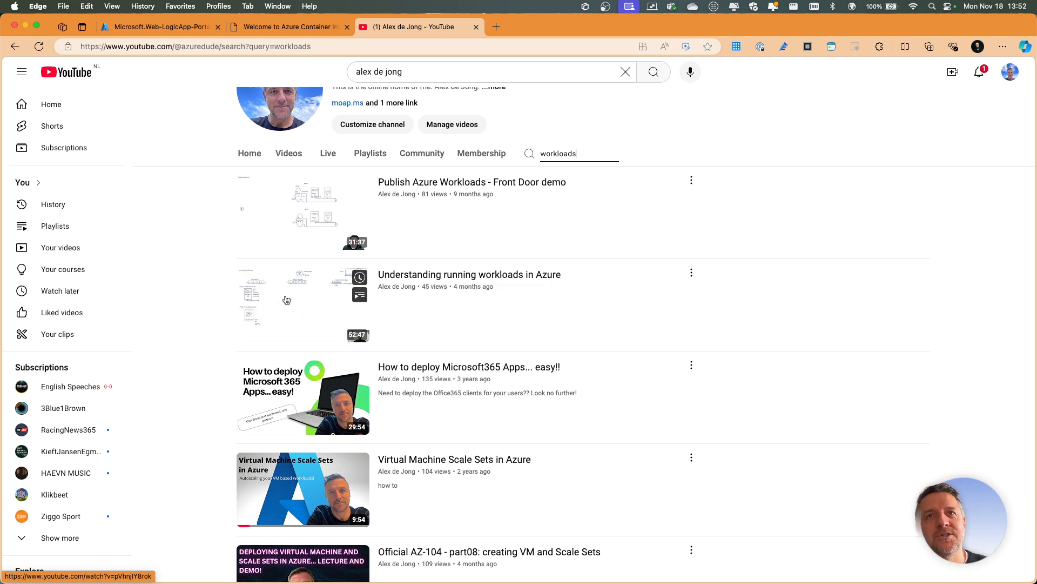
pyautogui.scroll(-2, 287, 300)
pyautogui.scroll(5, 284, 301)
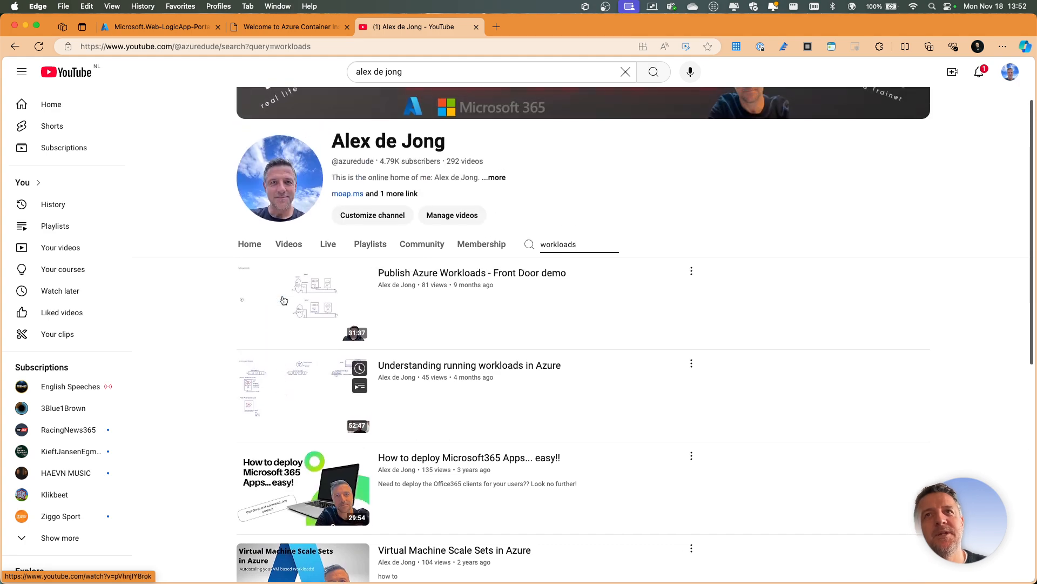
pyautogui.scroll(-8, 283, 300)
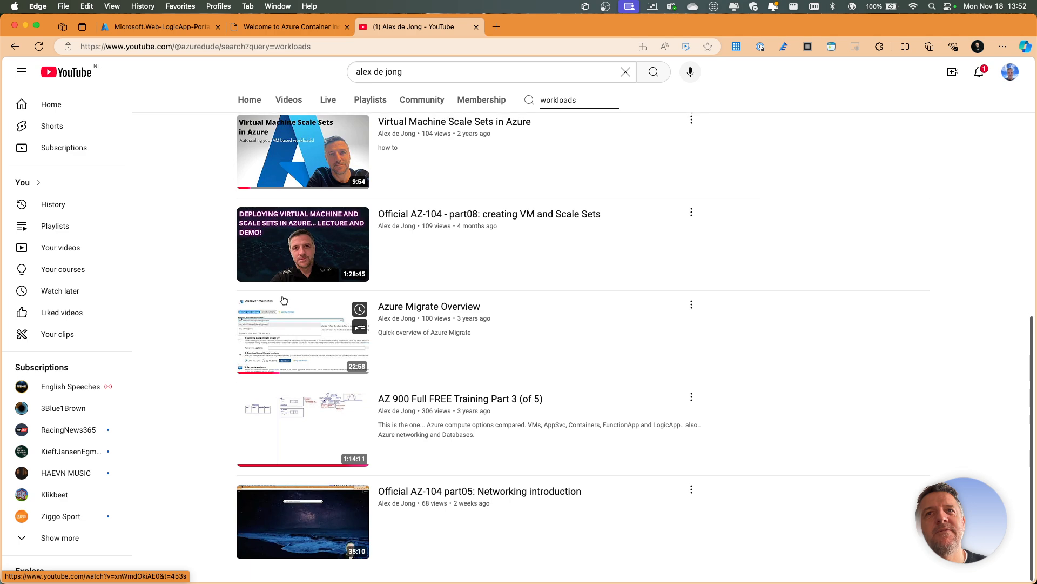
pyautogui.scroll(1, 411, 405)
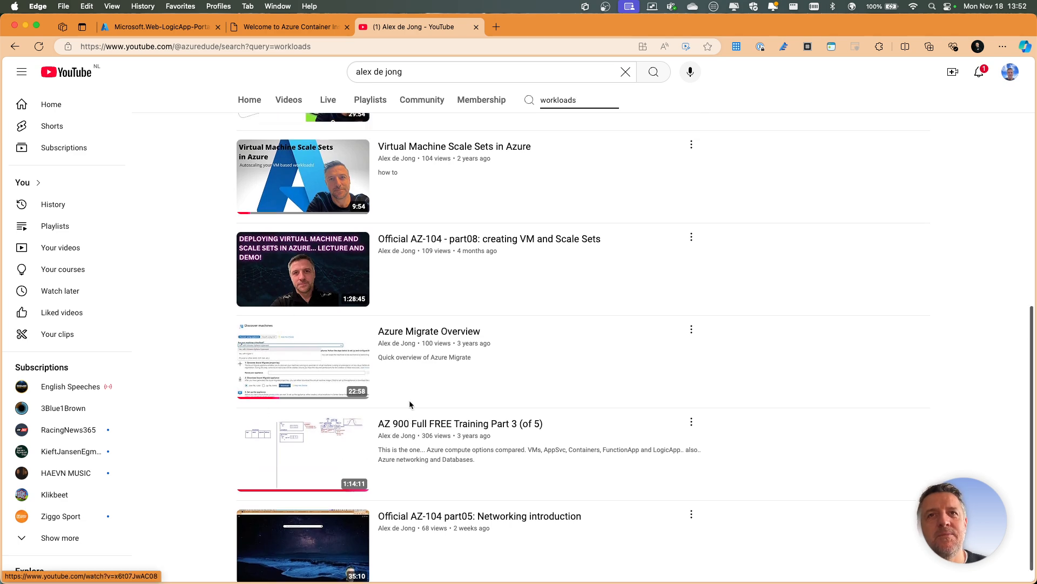
pyautogui.scroll(3, 410, 404)
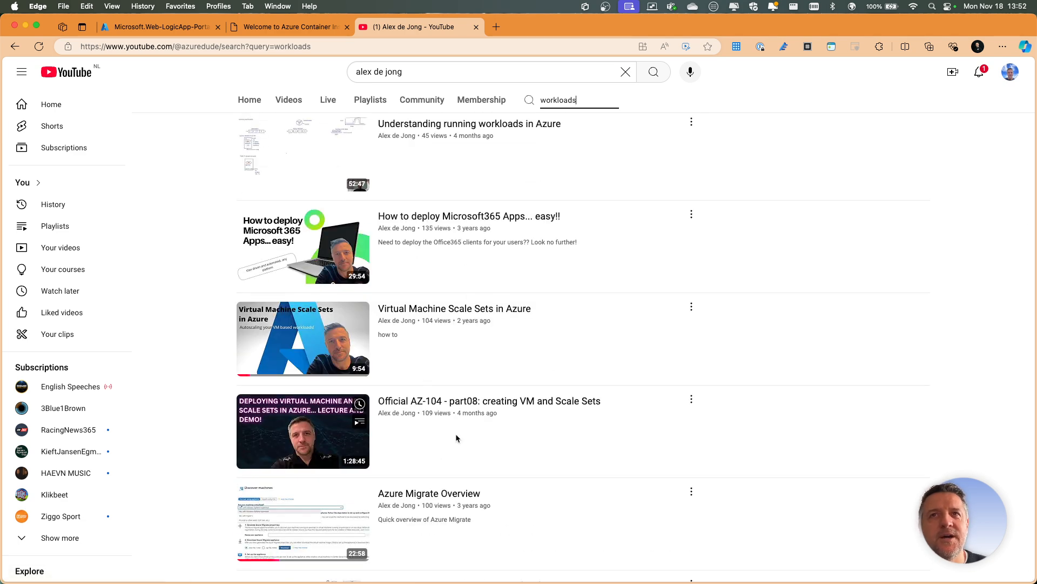
pyautogui.scroll(1, 469, 439)
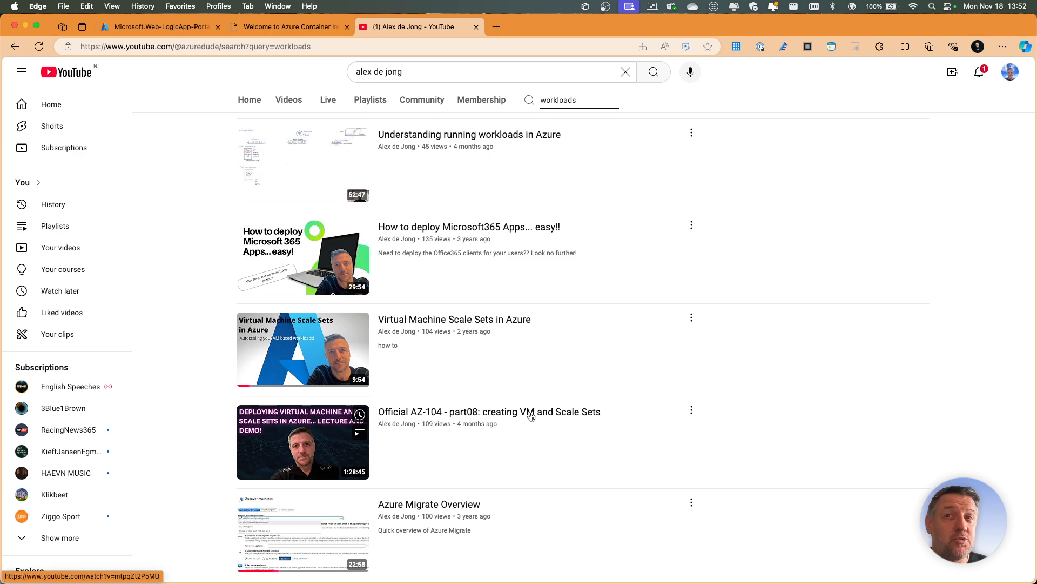
pyautogui.scroll(6, 523, 399)
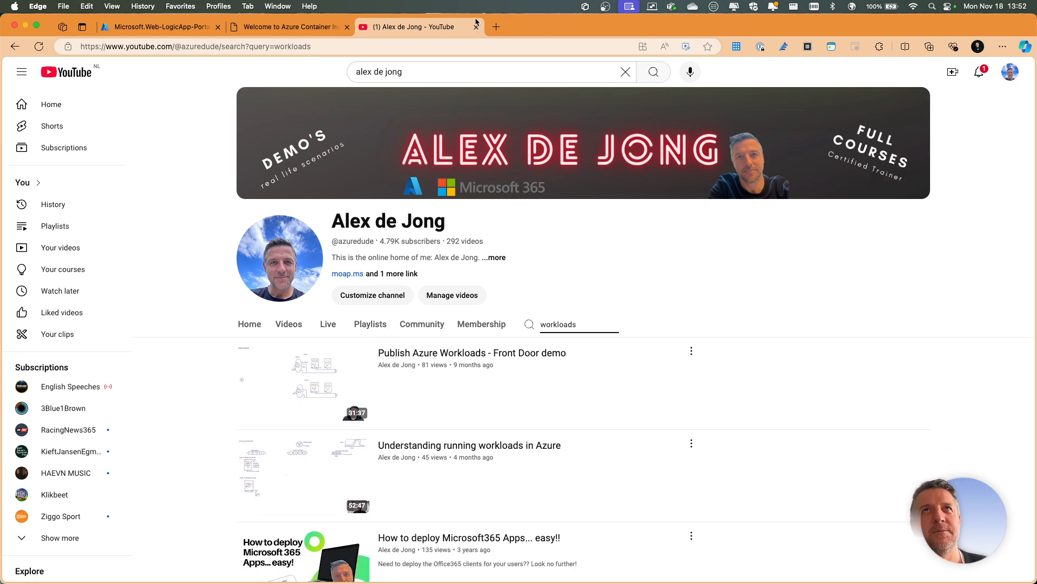
# - Close the YouTube page, go to the deployed logic app and show its workflows
pyautogui.press('super+w')
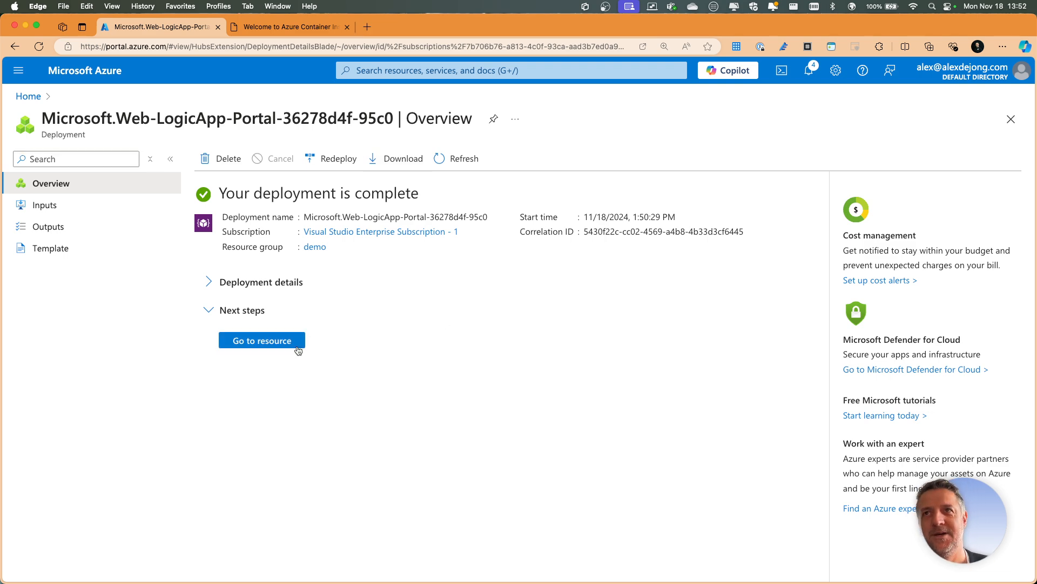
pyautogui.click(286, 341)
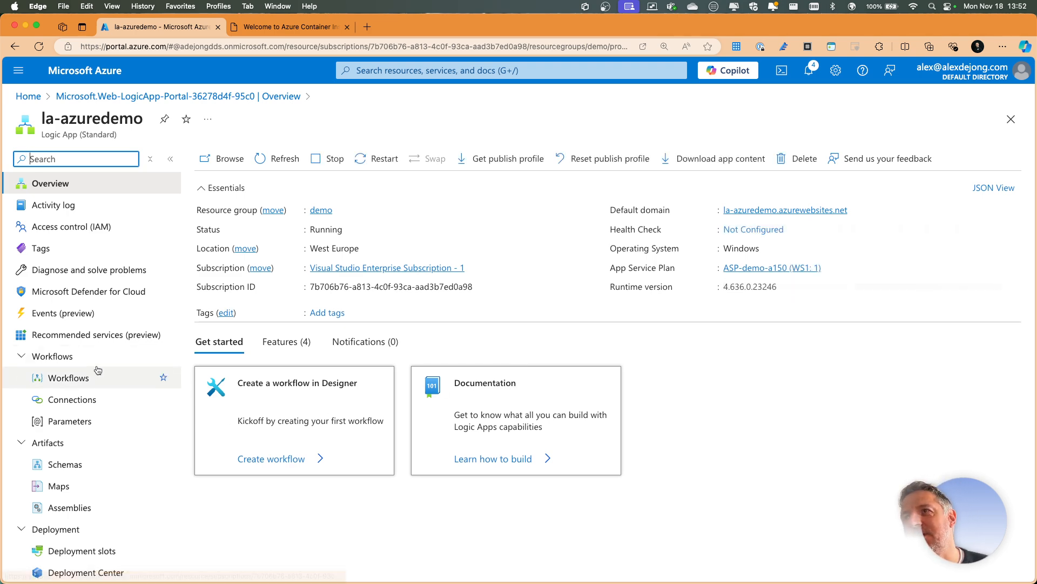
pyautogui.click(69, 379)
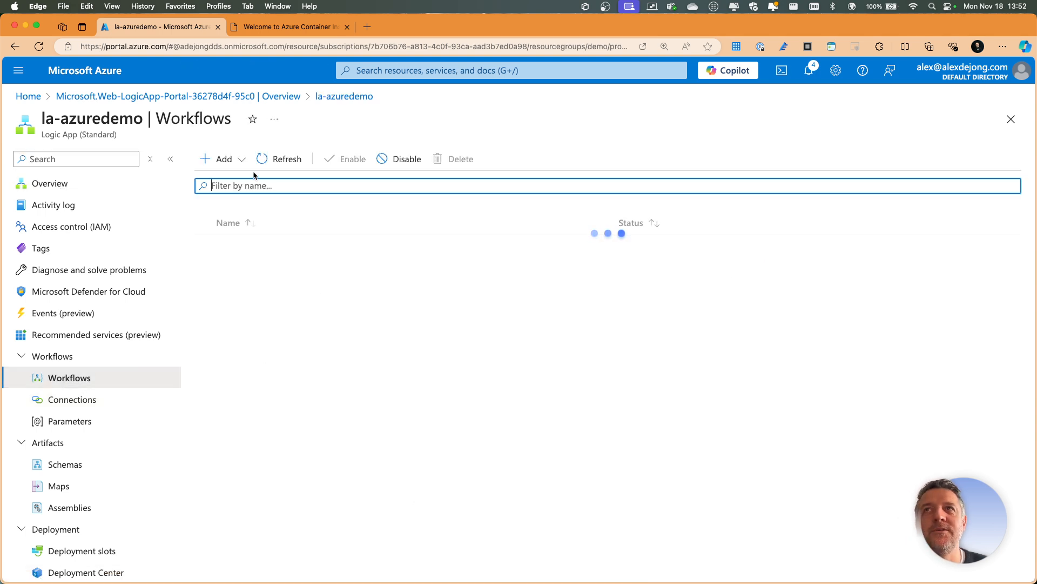
# - Open the template gallery for adding a workflow and look through the available Microsoft-authored templates
pyautogui.click(240, 160)
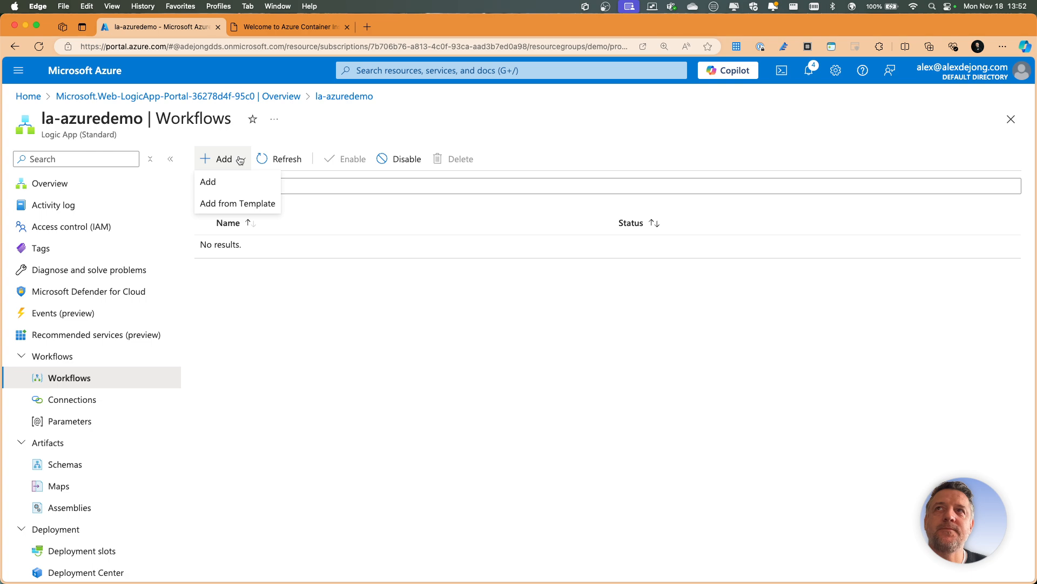
pyautogui.click(242, 204)
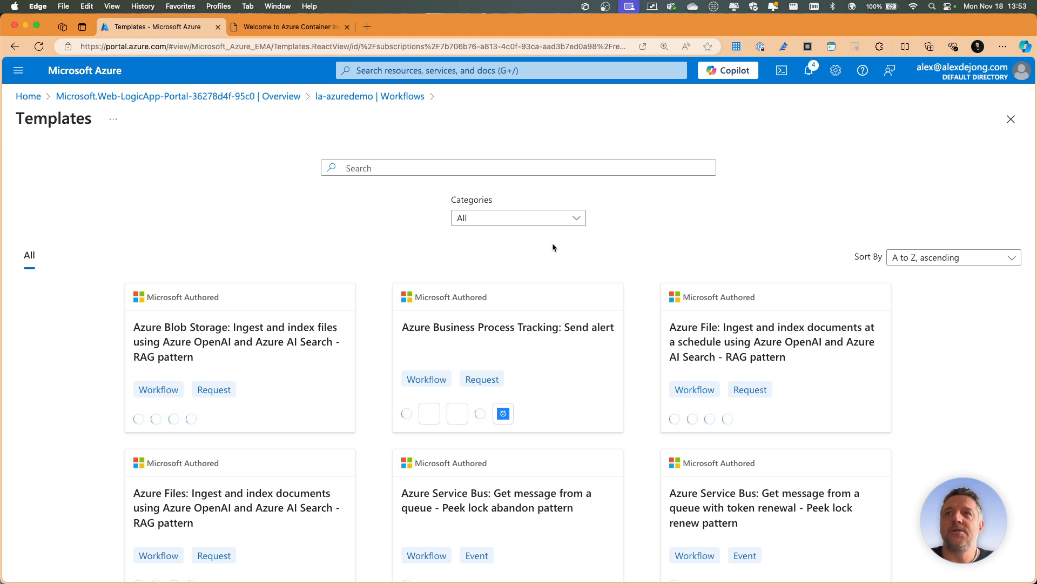
pyautogui.scroll(-4, 416, 197)
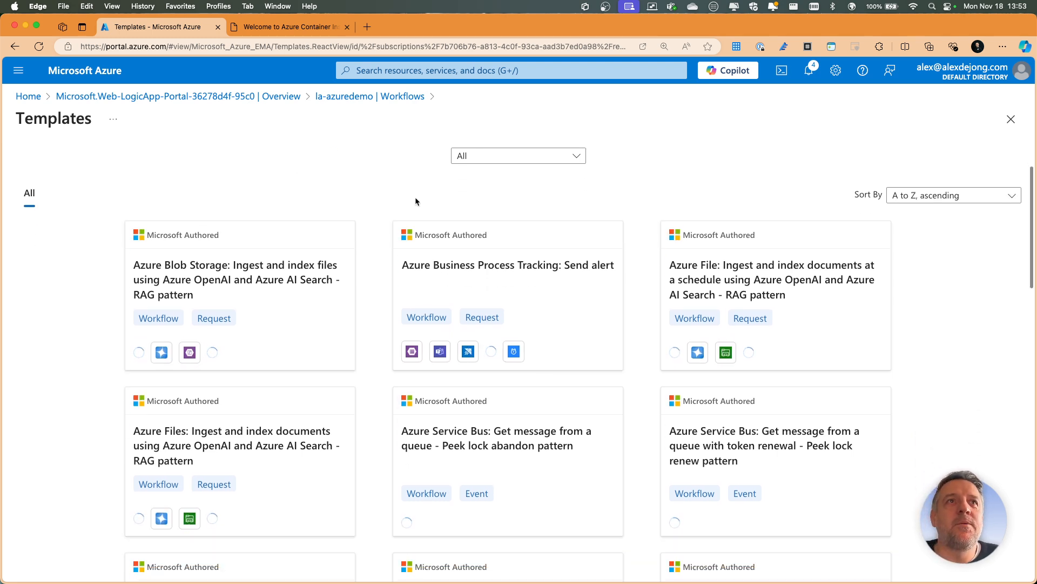
pyautogui.scroll(-6, 353, 224)
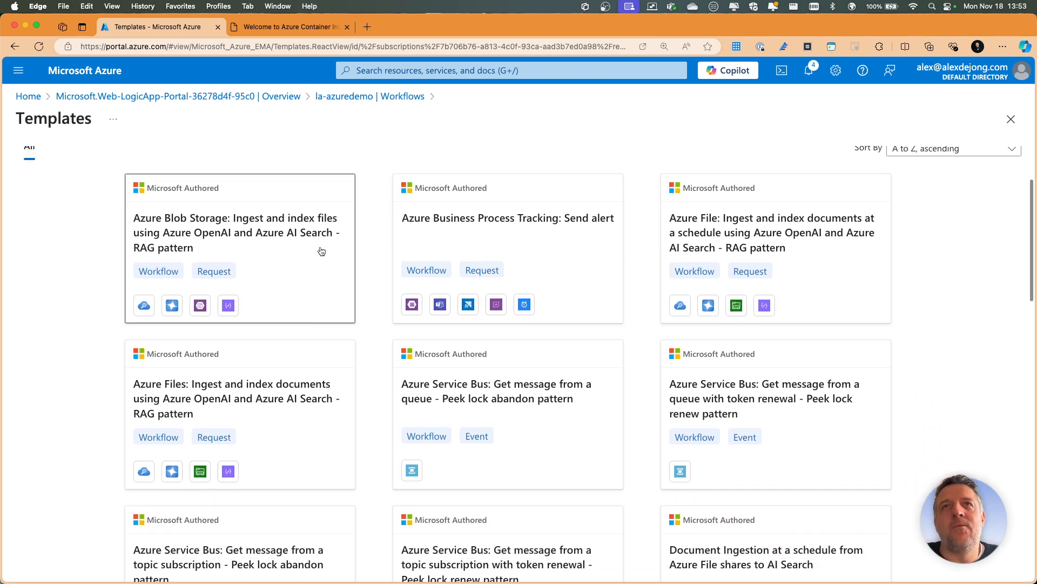
pyautogui.scroll(-7, 324, 249)
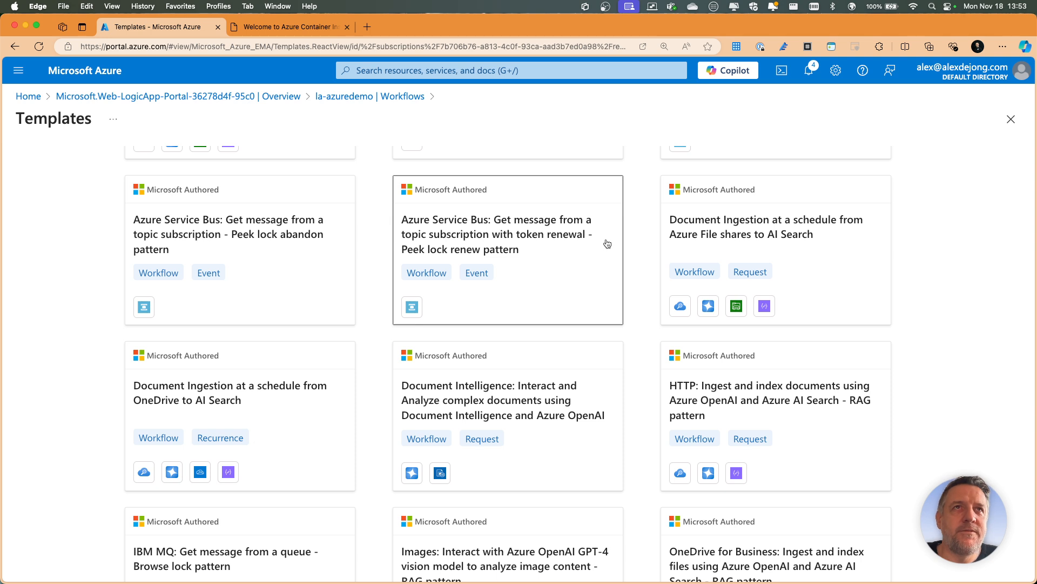
pyautogui.scroll(-2, 606, 242)
pyautogui.scroll(-4, 607, 243)
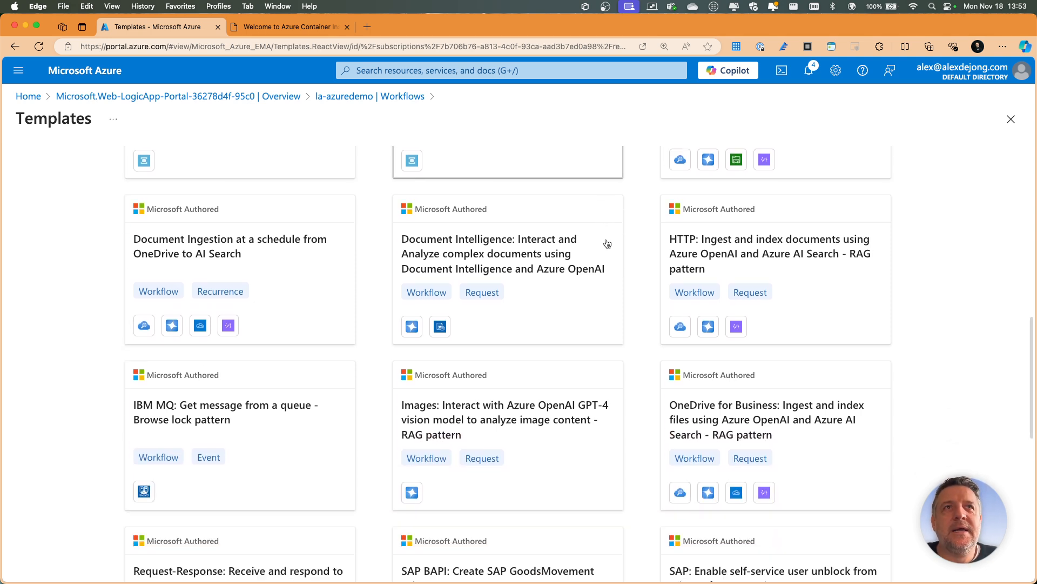
pyautogui.scroll(-7, 607, 243)
pyautogui.scroll(-12, 607, 243)
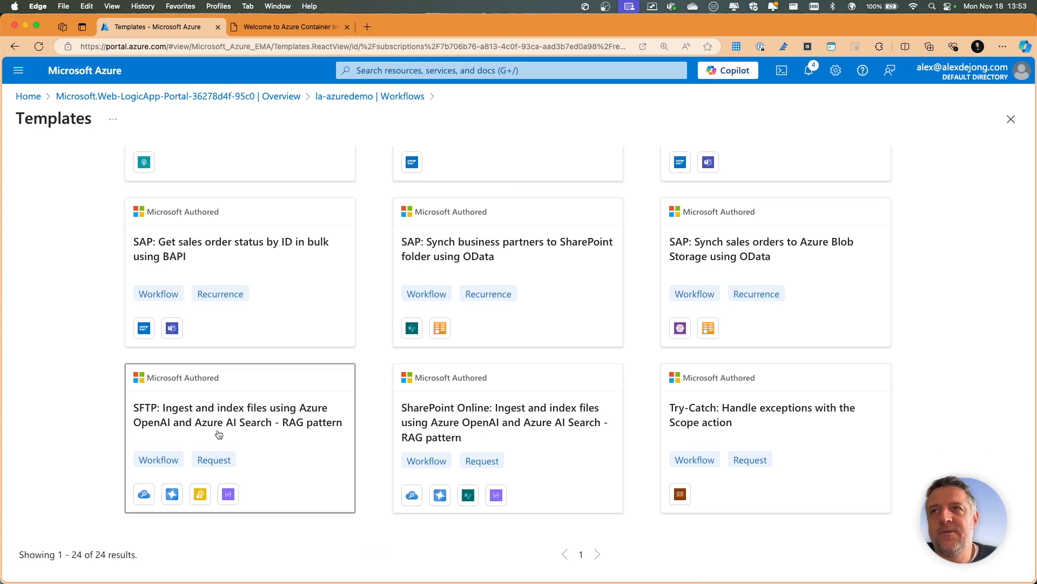
pyautogui.scroll(20, 225, 425)
pyautogui.scroll(8, 222, 420)
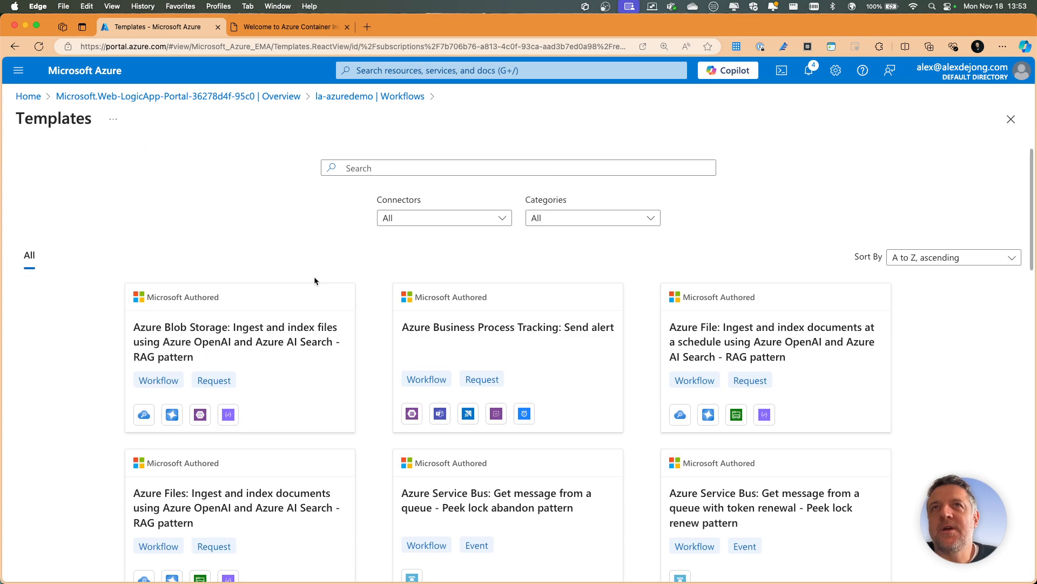
# - Filter the templates by the Microsoft Teams and SharePoint connectors, review the matches, and return to the logic app's workflows
pyautogui.click(422, 219)
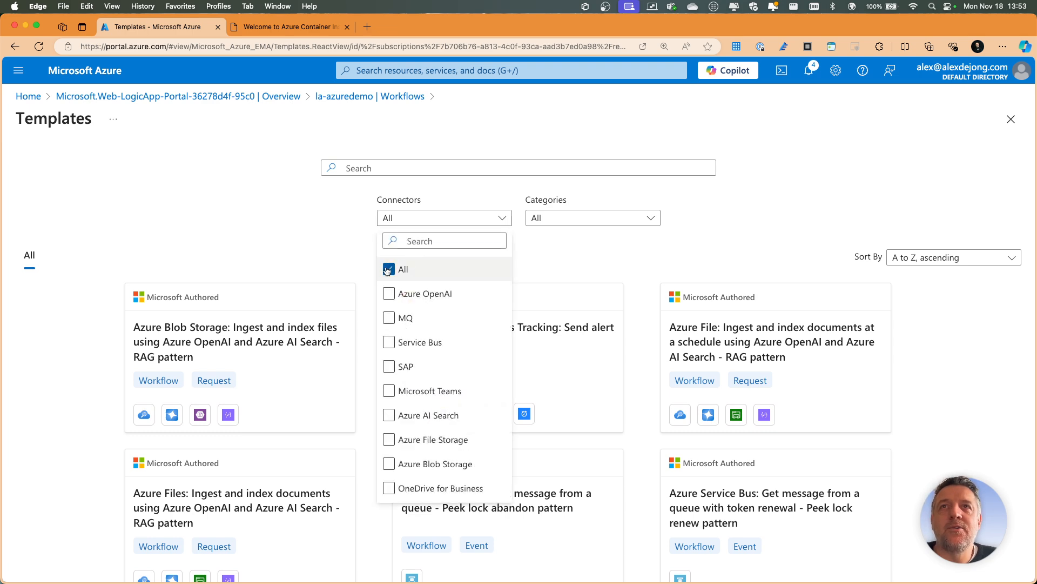
pyautogui.scroll(-2, 395, 346)
pyautogui.click(389, 345)
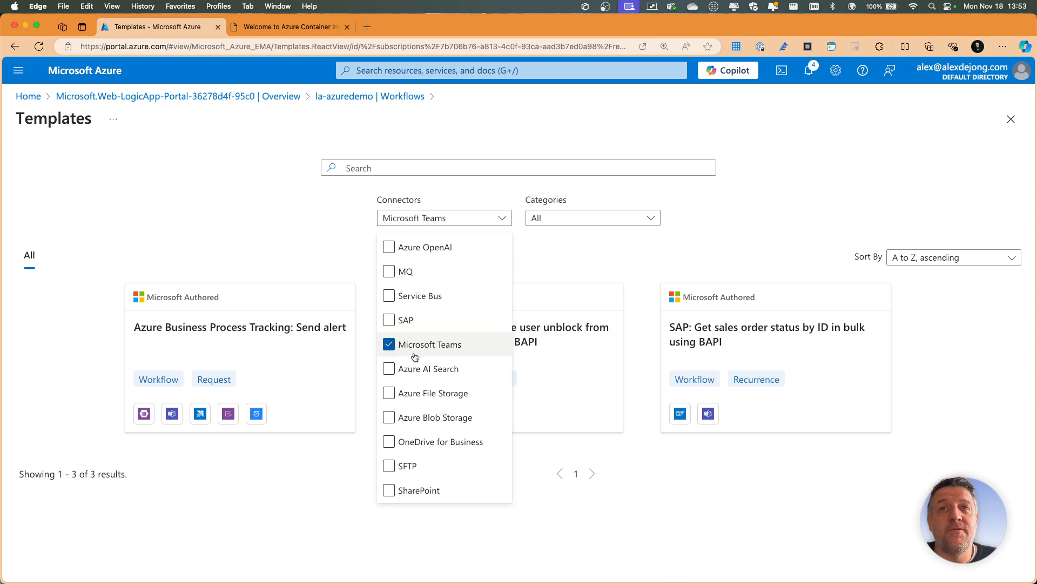
pyautogui.scroll(-3, 416, 357)
pyautogui.click(410, 393)
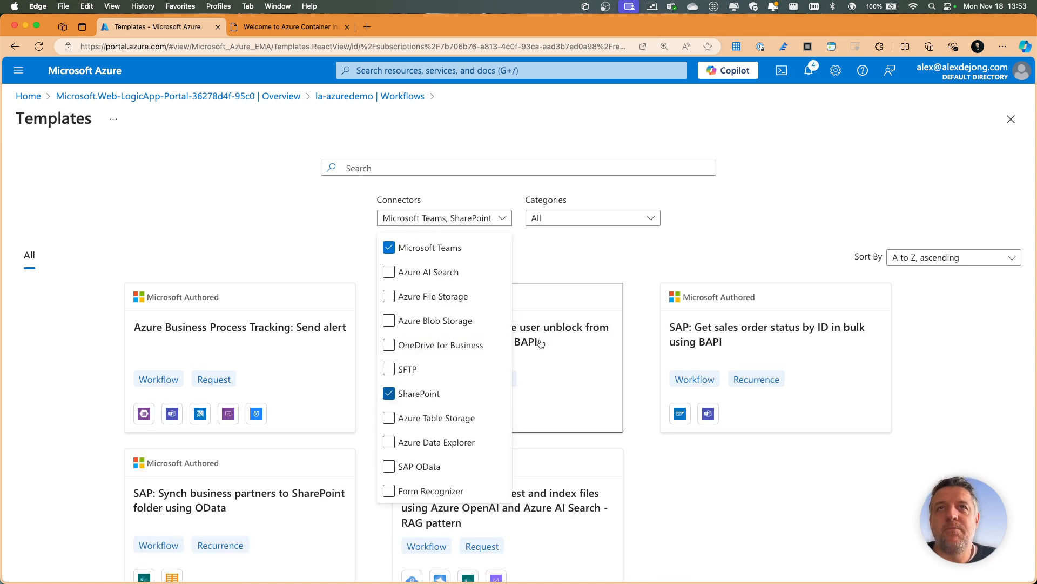
pyautogui.click(775, 205)
pyautogui.scroll(-3, 701, 245)
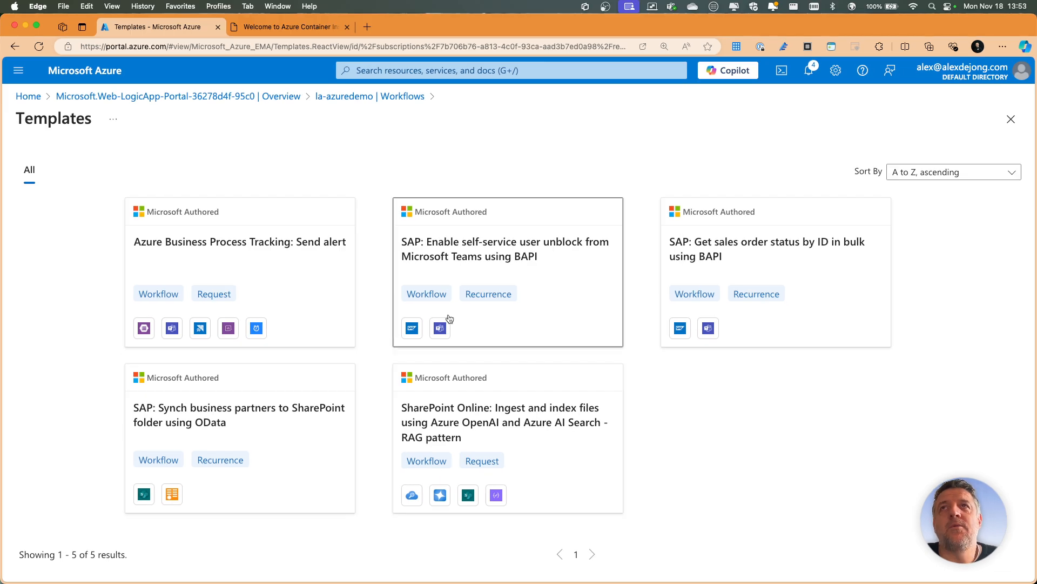
pyautogui.click(370, 96)
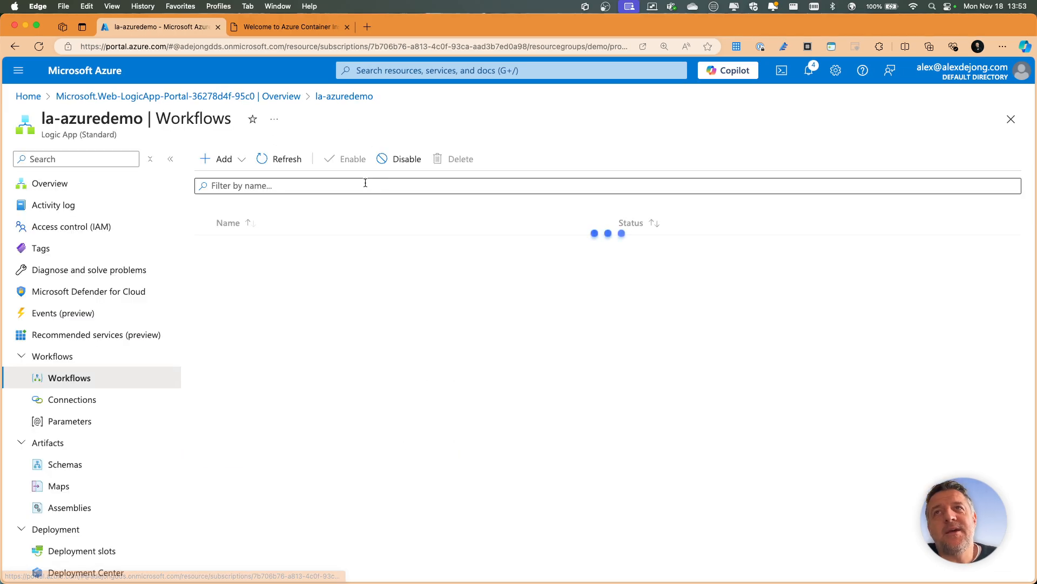
# - Create a new blank workflow named workflow in the logic app, with the Stateless state type
pyautogui.moveTo(211, 147); pyautogui.dragTo(223, 157)
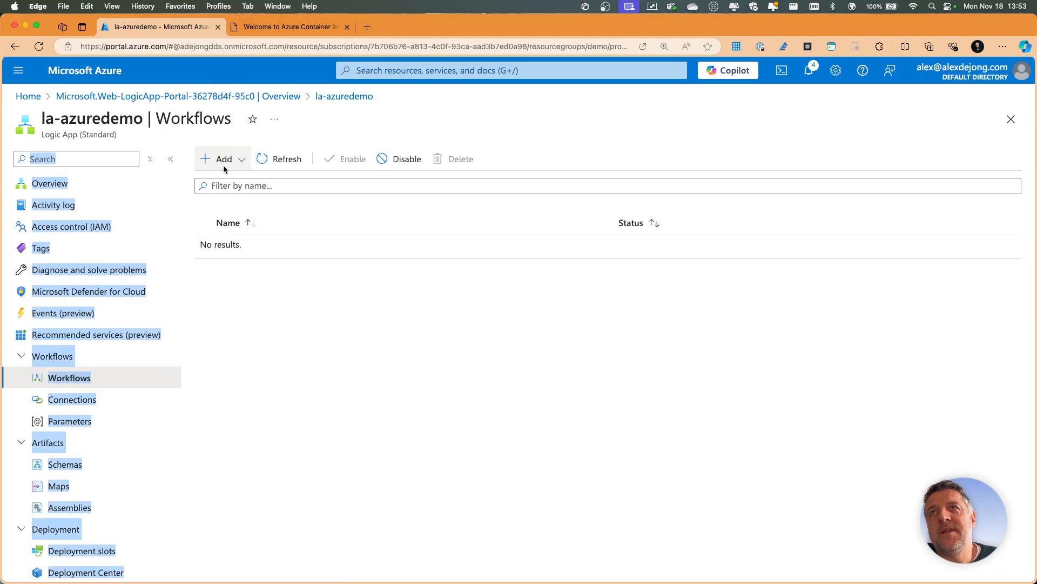
pyautogui.click(313, 338)
pyautogui.click(243, 159)
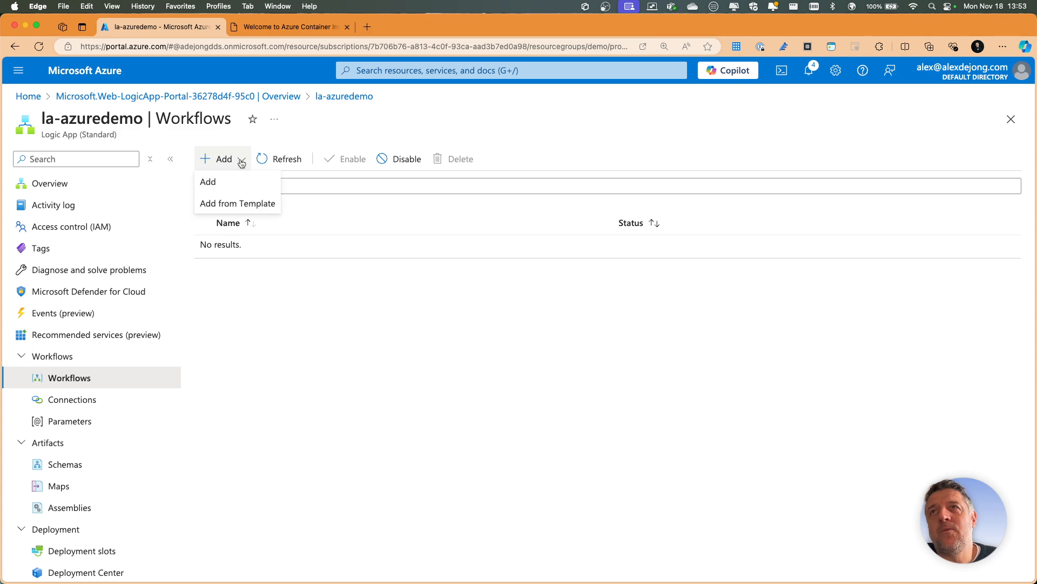
pyautogui.click(212, 180)
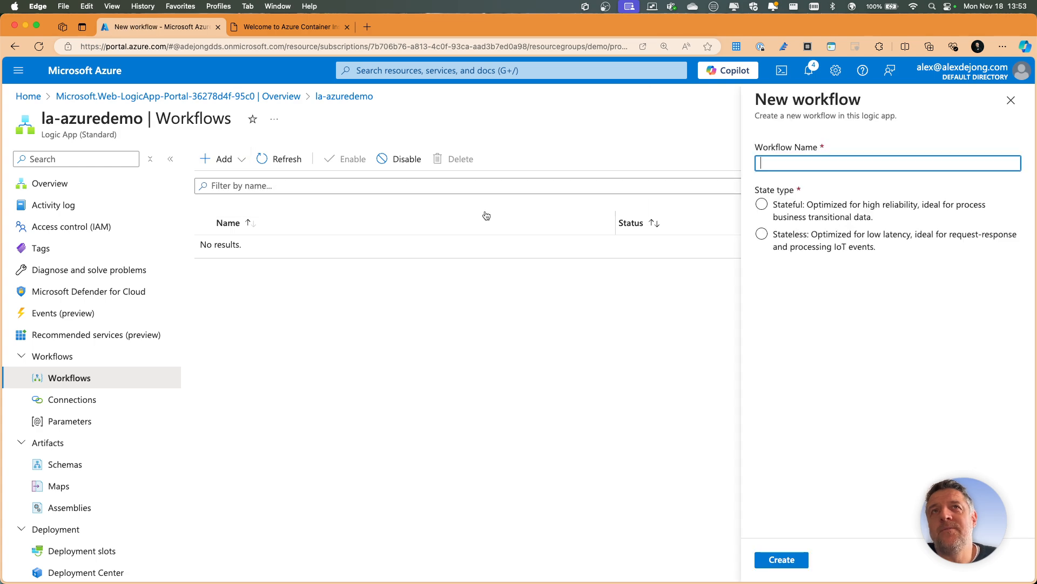
pyautogui.click(799, 207)
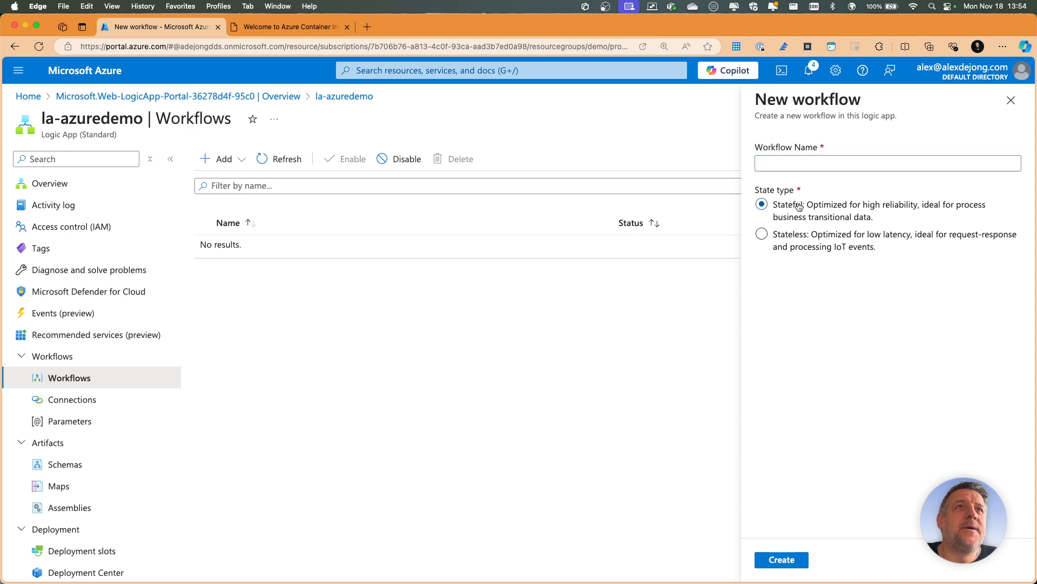
pyautogui.click(792, 243)
pyautogui.click(812, 161)
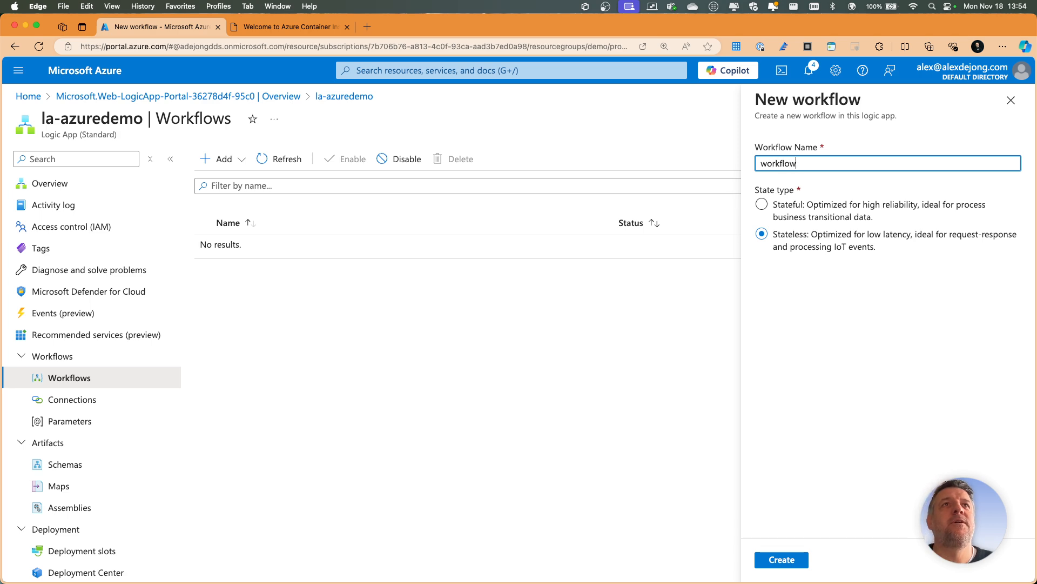
pyautogui.click(794, 555)
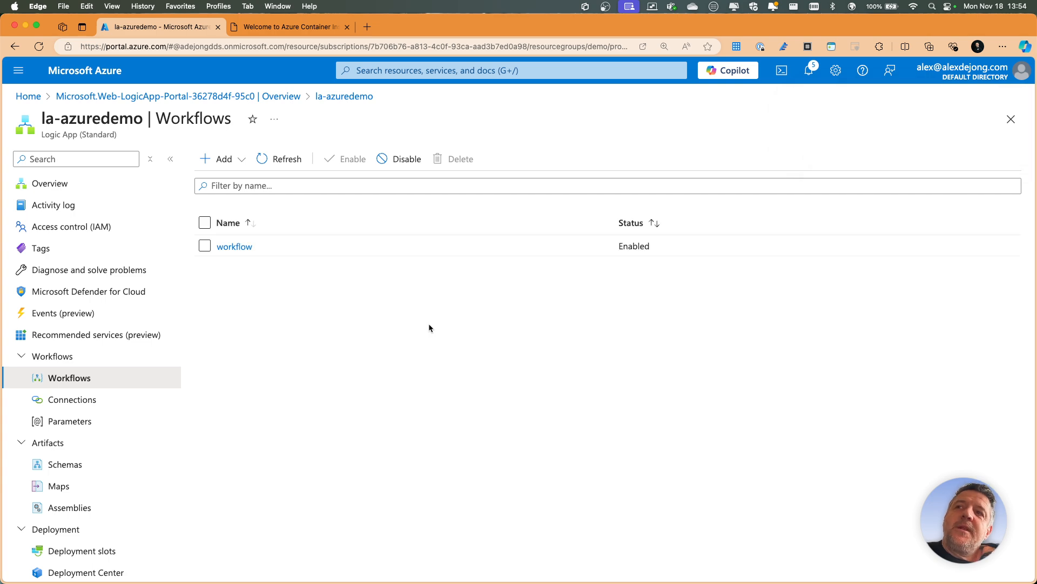
# - Open the new workflow in the designer and start adding its trigger
pyautogui.click(246, 253)
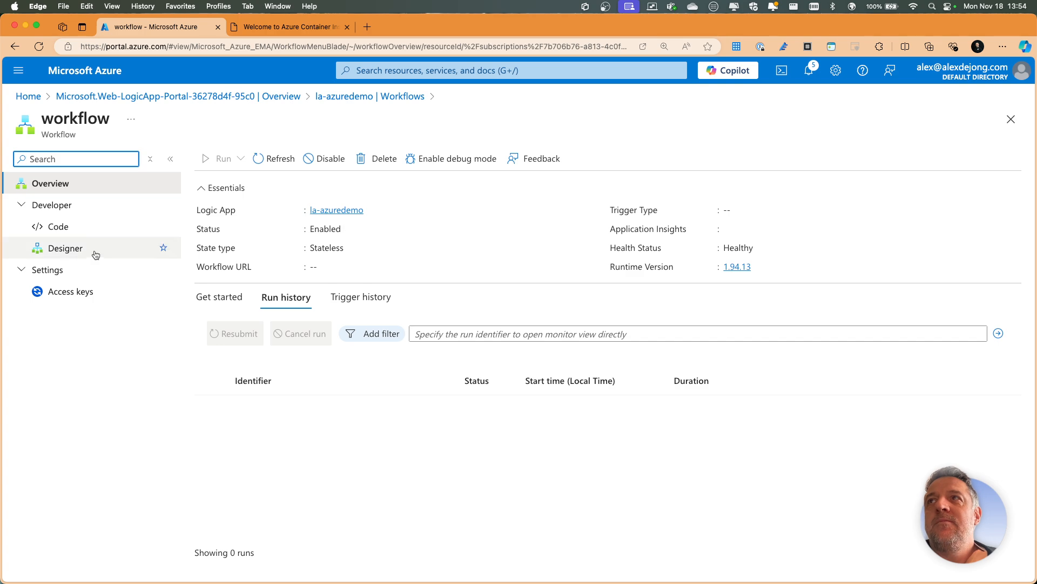
pyautogui.click(70, 249)
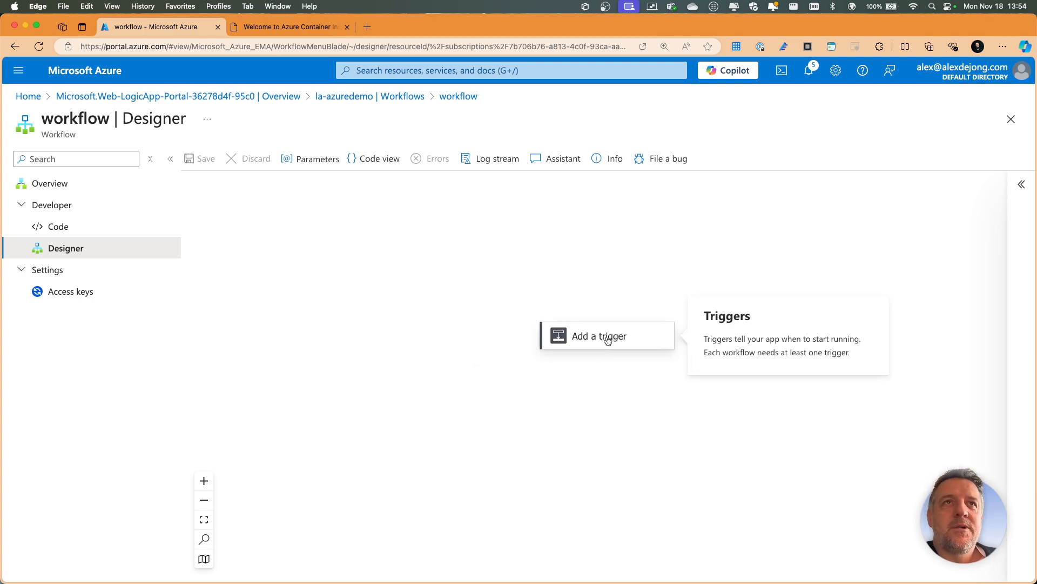
pyautogui.click(595, 322)
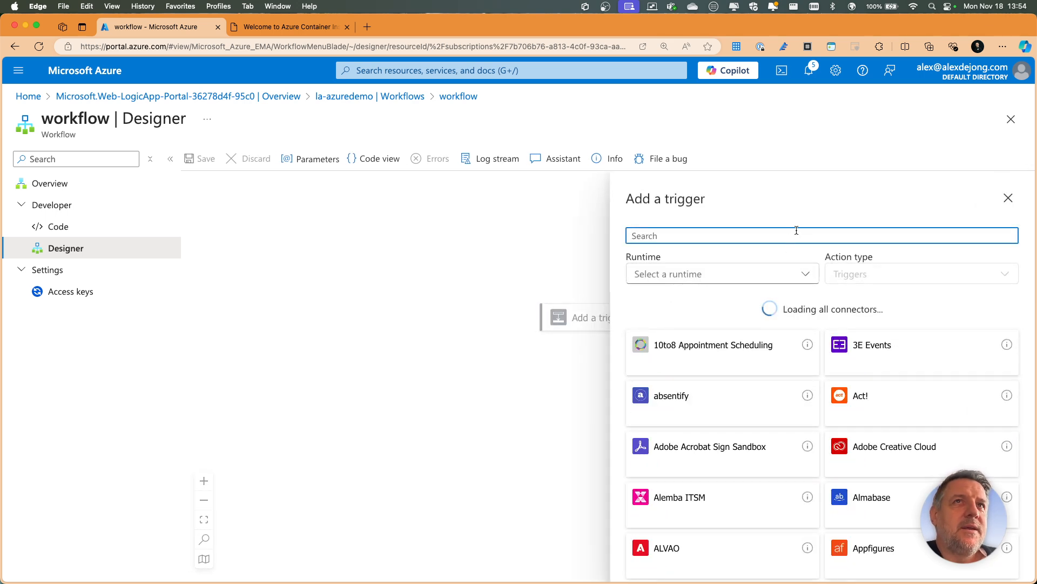
# - Look through the connectors that offer triggers, from the Azure services through to the Microsoft and MSN entries
pyautogui.scroll(-7, 857, 316)
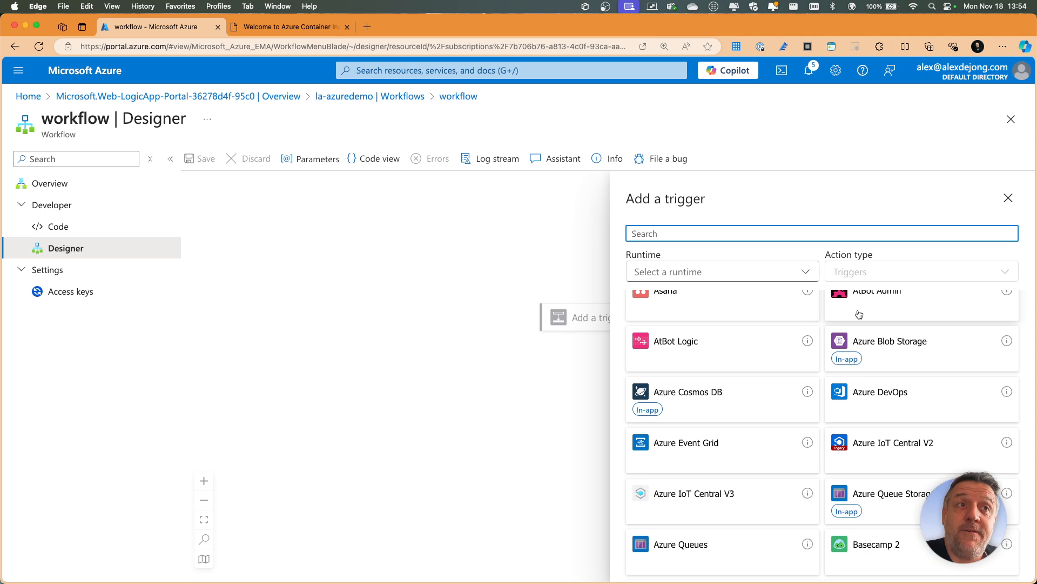
pyautogui.scroll(-5, 840, 357)
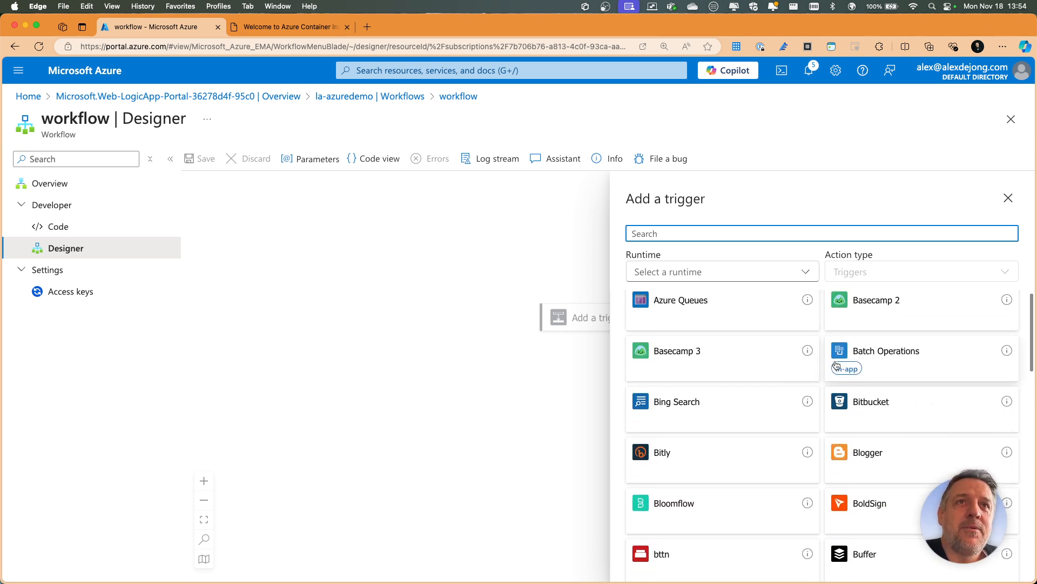
pyautogui.scroll(-7, 816, 368)
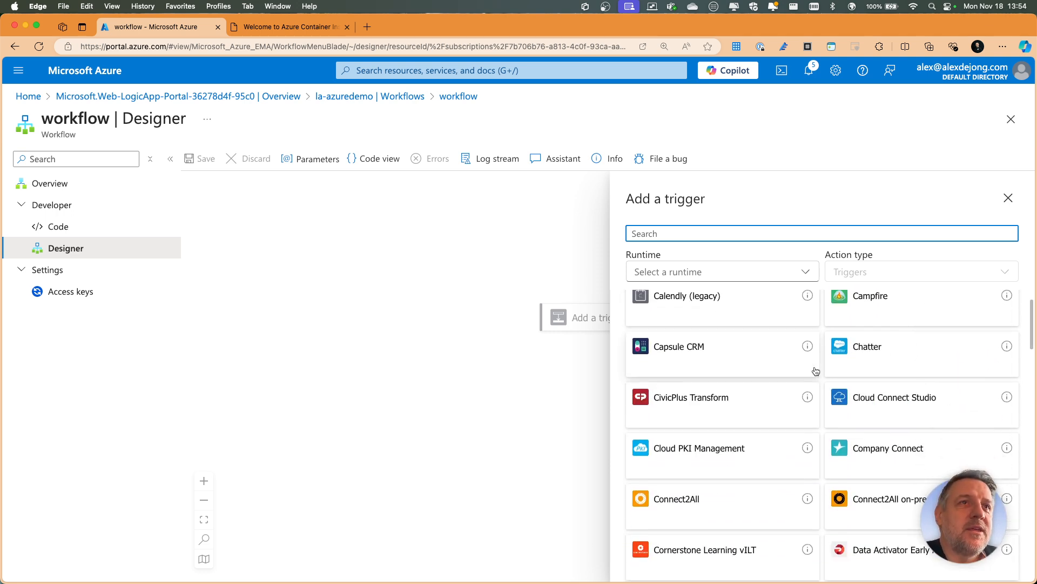
pyautogui.scroll(3, 816, 371)
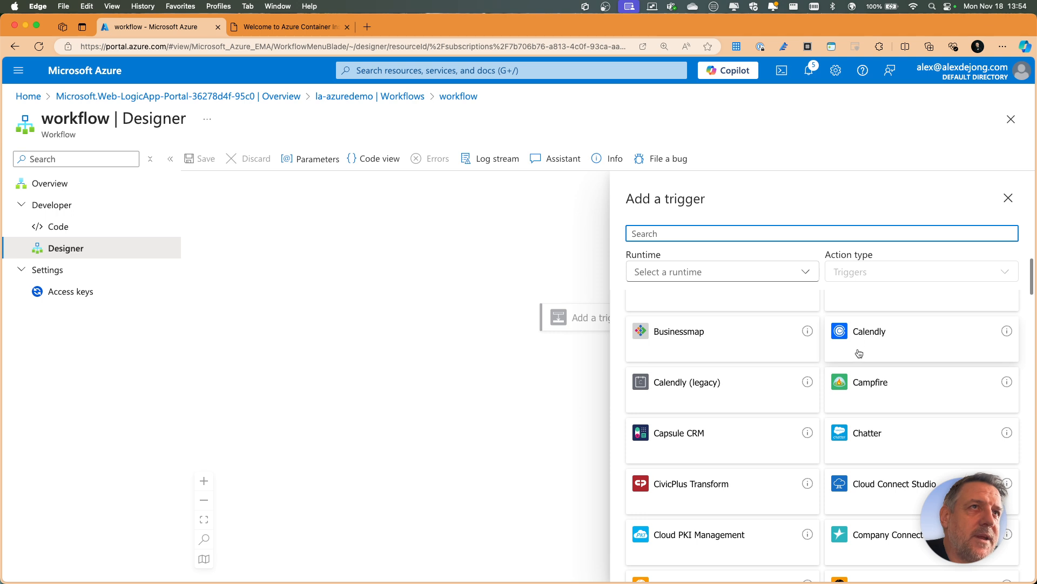
pyautogui.scroll(-5, 859, 351)
pyautogui.scroll(-5, 832, 373)
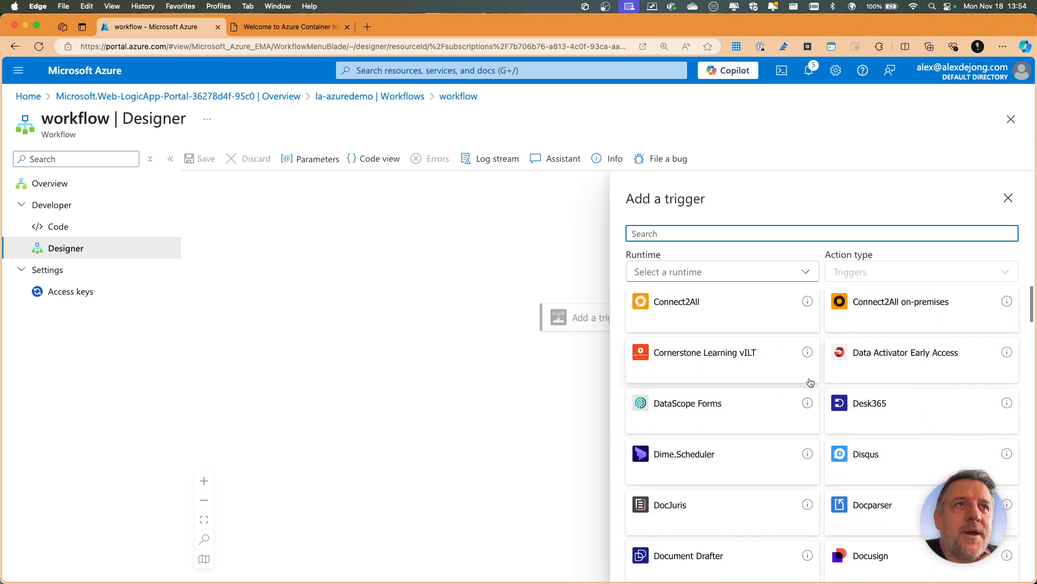
pyautogui.scroll(-3, 778, 394)
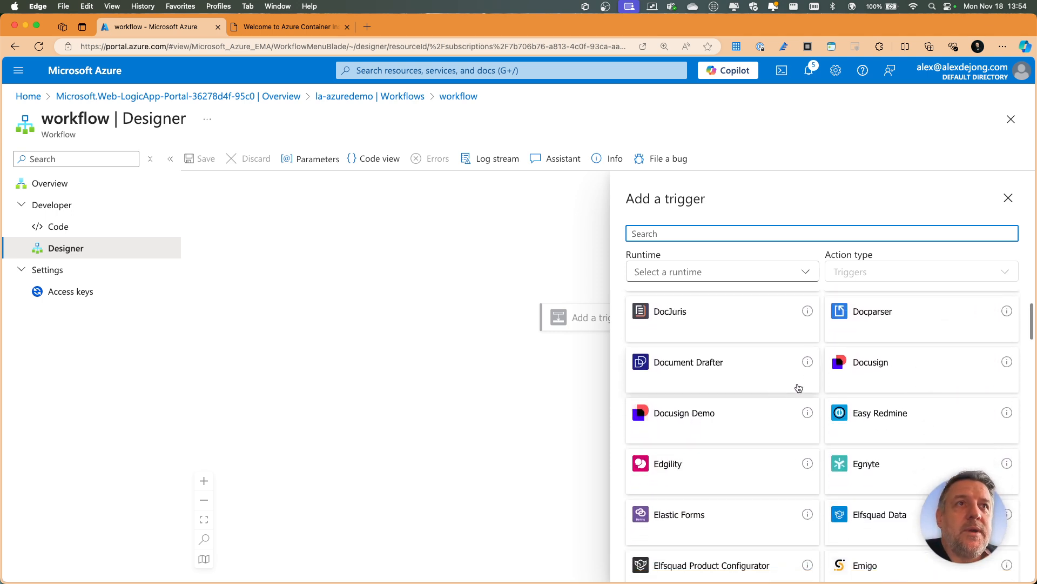
pyautogui.scroll(-7, 859, 364)
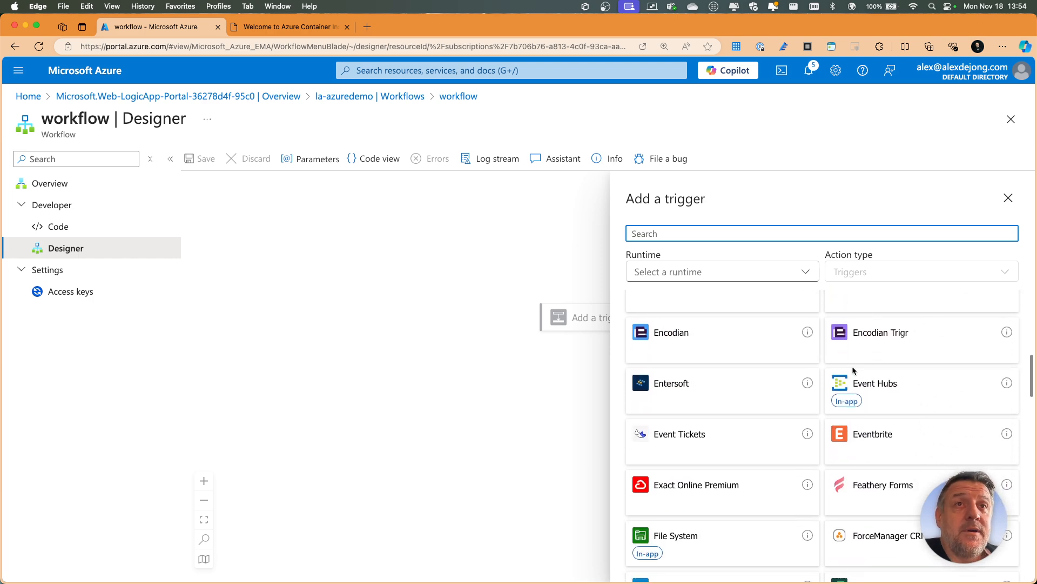
pyautogui.scroll(-2, 686, 388)
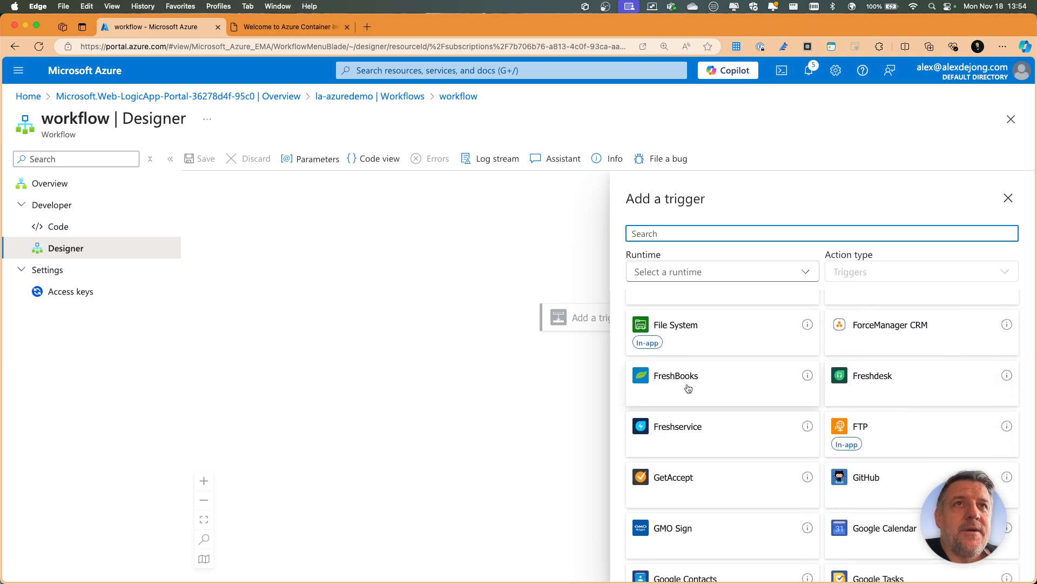
pyautogui.scroll(-3, 688, 388)
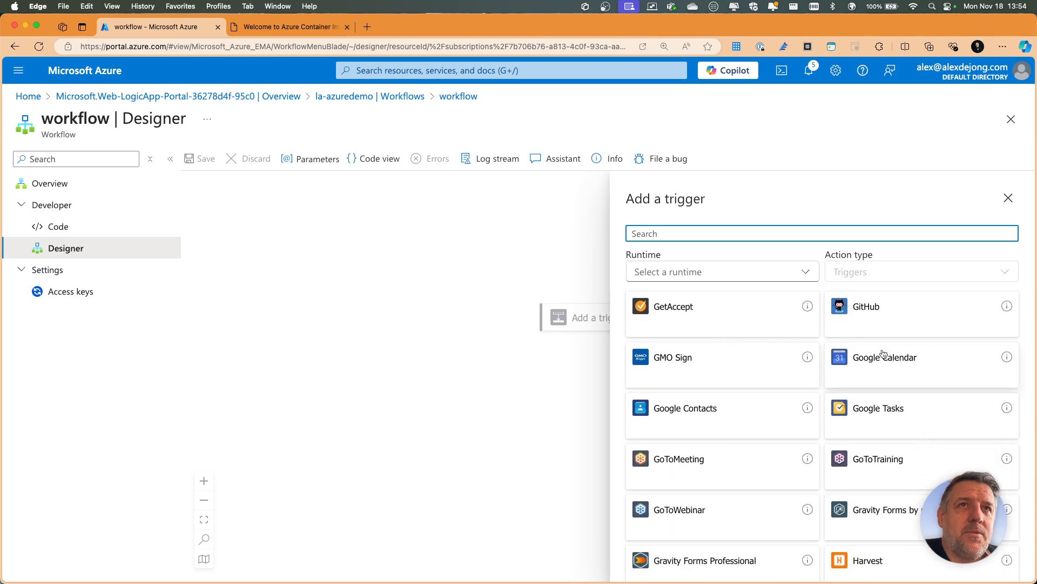
pyautogui.scroll(-5, 778, 368)
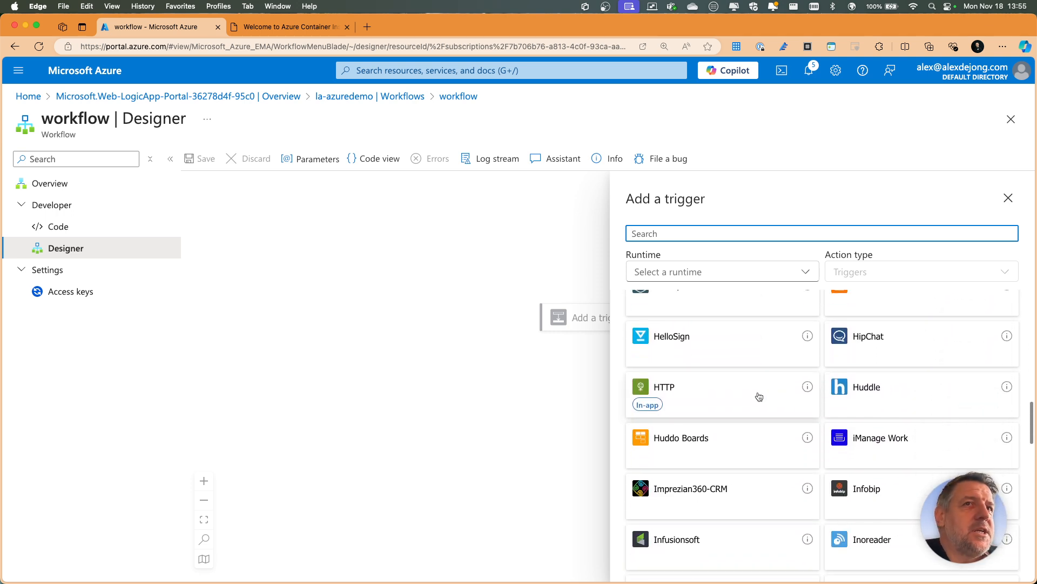
pyautogui.scroll(-5, 759, 397)
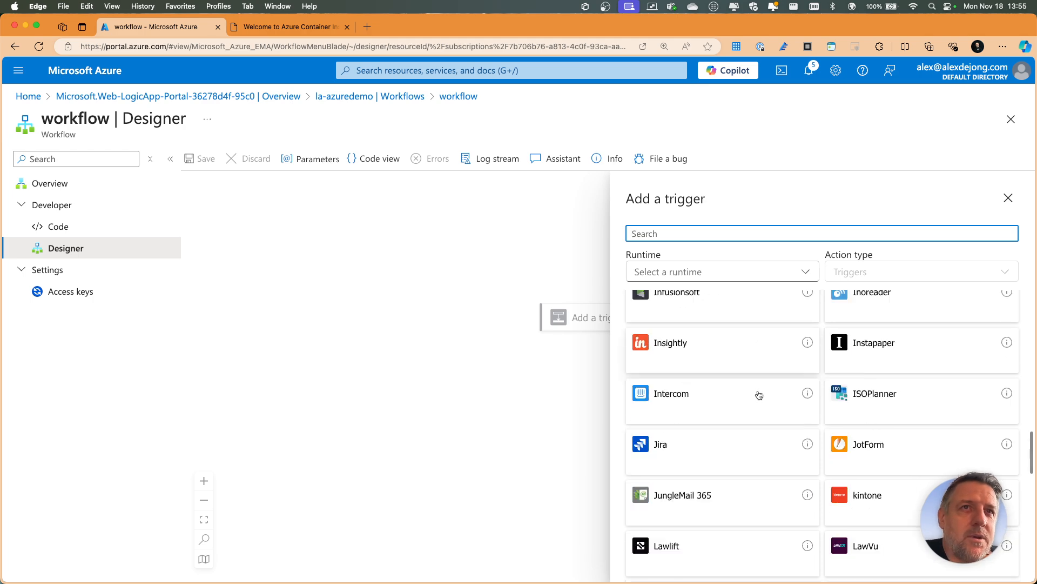
pyautogui.scroll(-8, 759, 395)
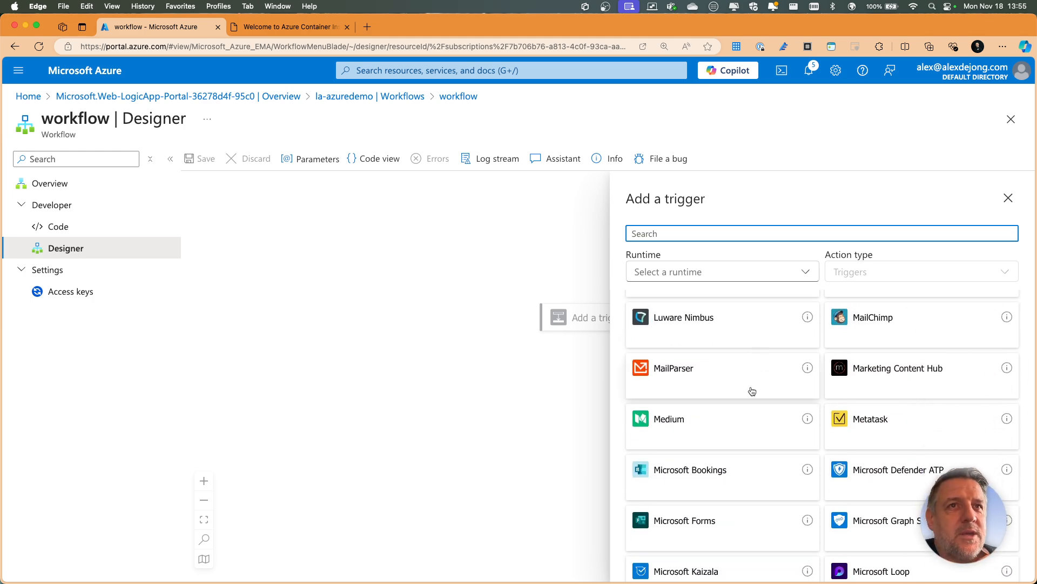
pyautogui.scroll(-10, 752, 391)
pyautogui.scroll(6, 752, 390)
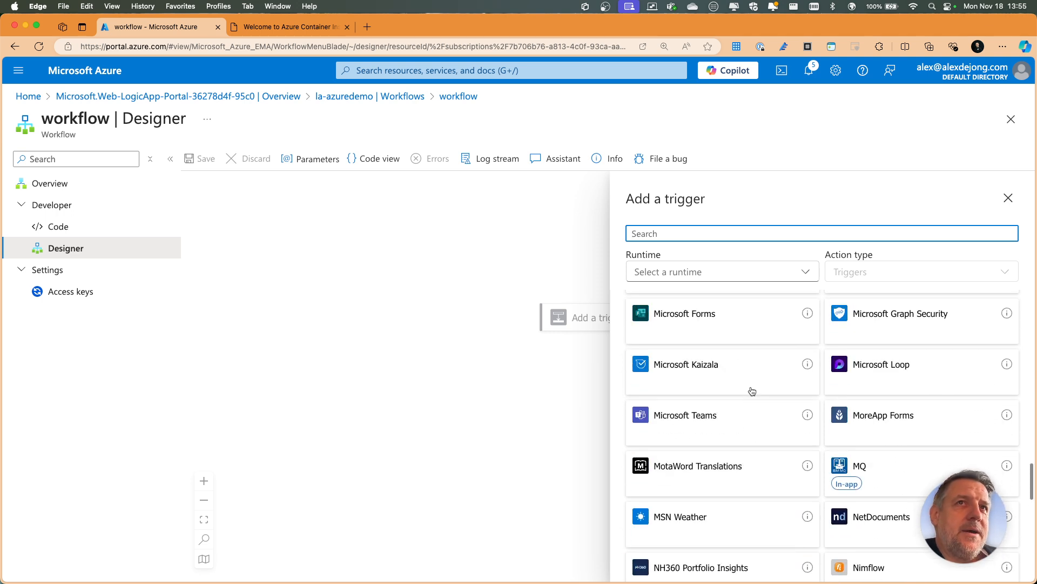
pyautogui.scroll(-3, 739, 394)
# - Add the MSN Weather trigger "When the current conditions change" to the workflow
pyautogui.click(678, 426)
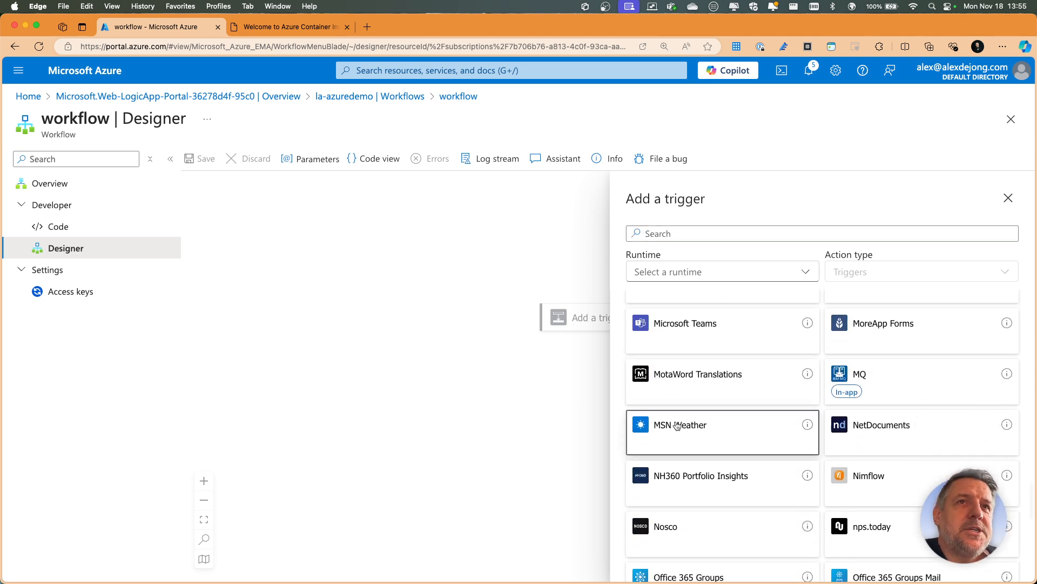
pyautogui.scroll(-1, 627, 415)
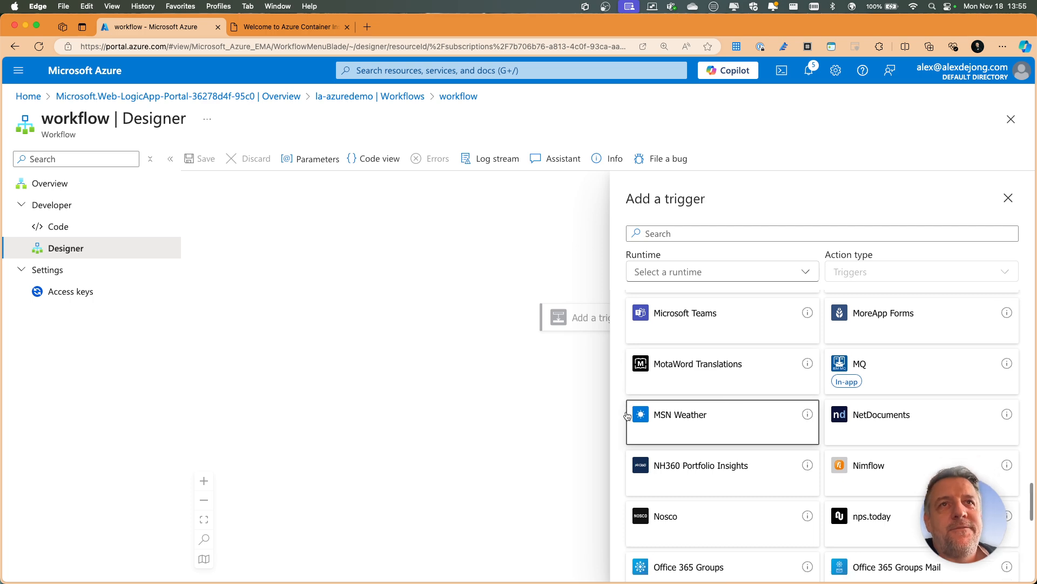
pyautogui.scroll(-2, 628, 415)
pyautogui.click(701, 385)
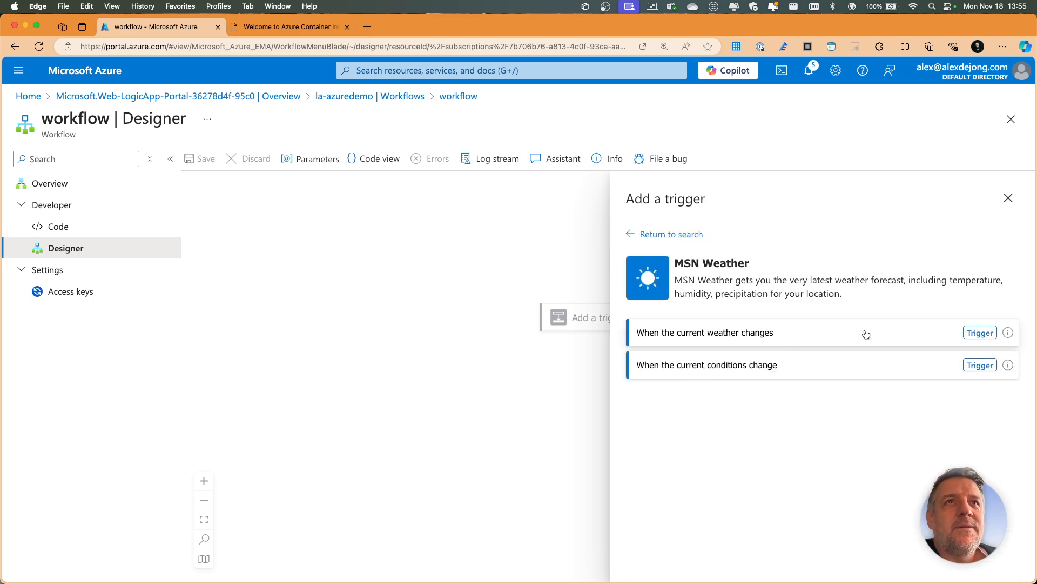
pyautogui.click(988, 366)
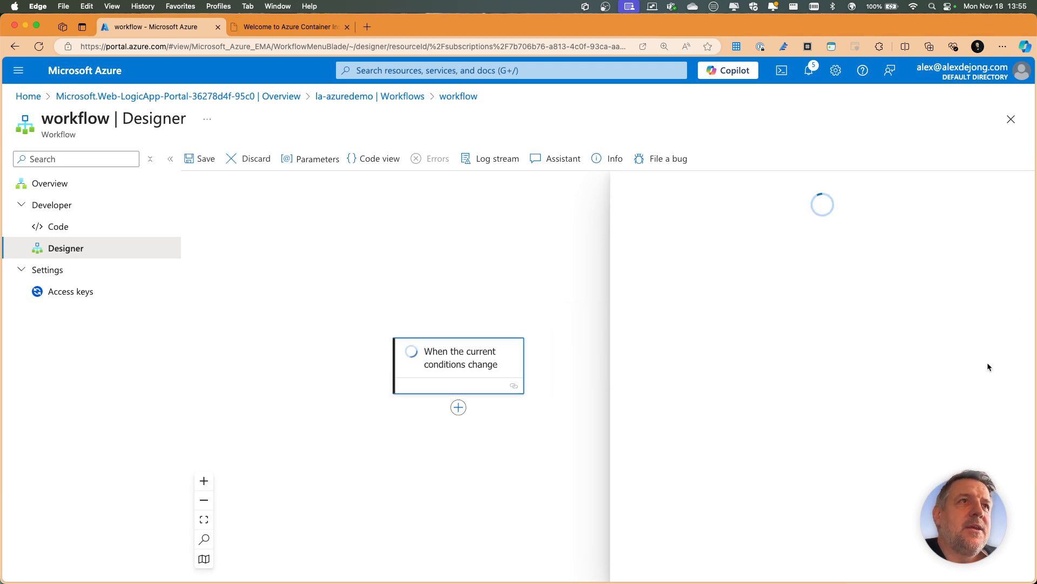
# - Set the weather trigger's units to Metric
pyautogui.click(809, 363)
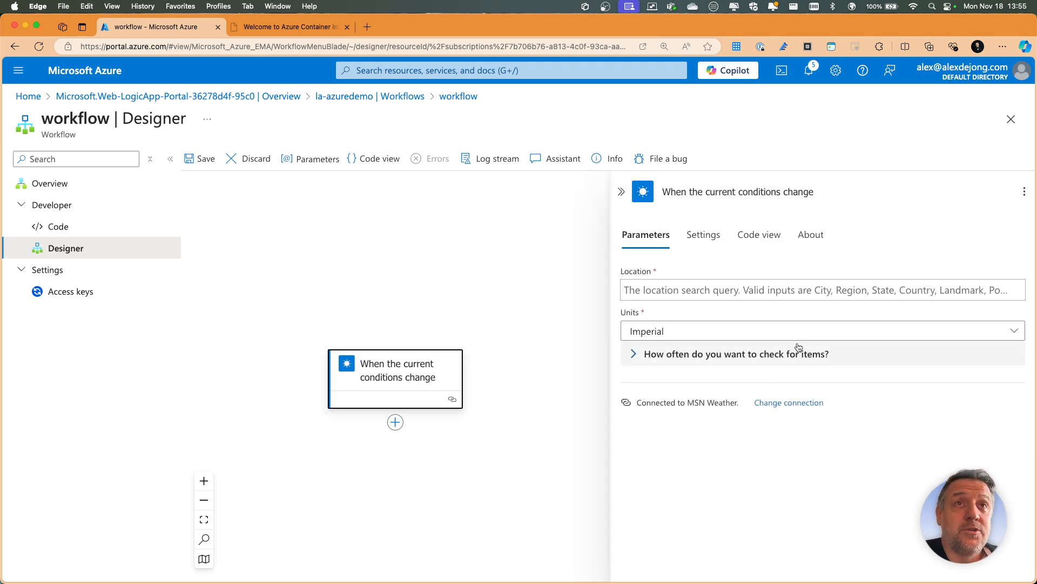
pyautogui.click(733, 331)
pyautogui.click(643, 378)
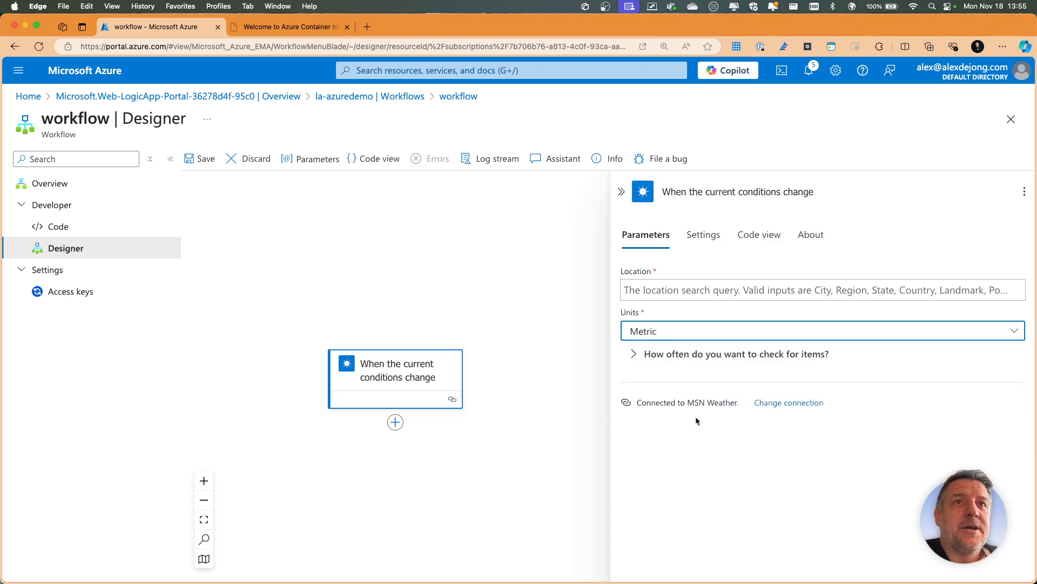
pyautogui.click(703, 236)
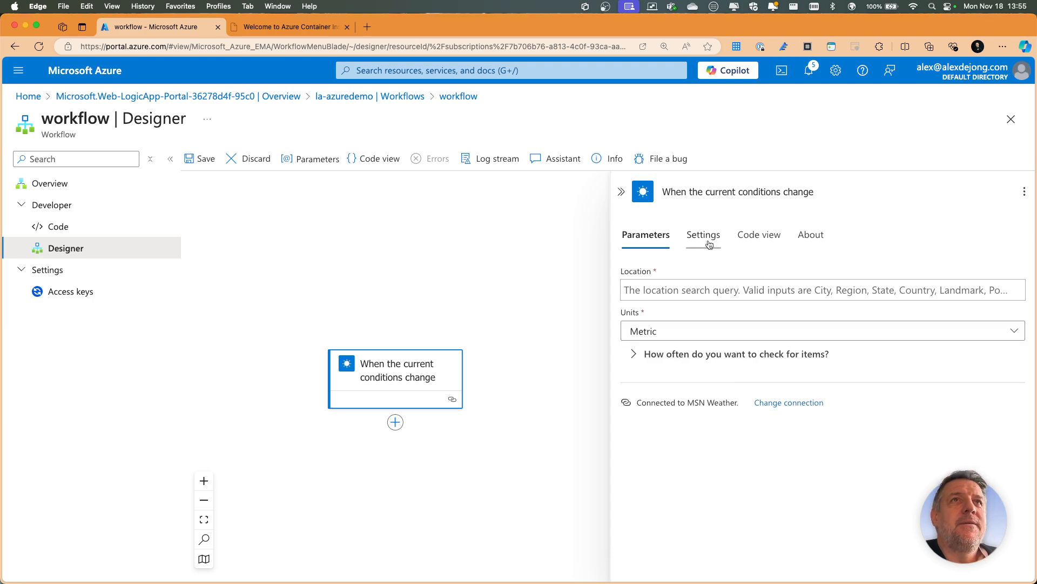
pyautogui.click(644, 233)
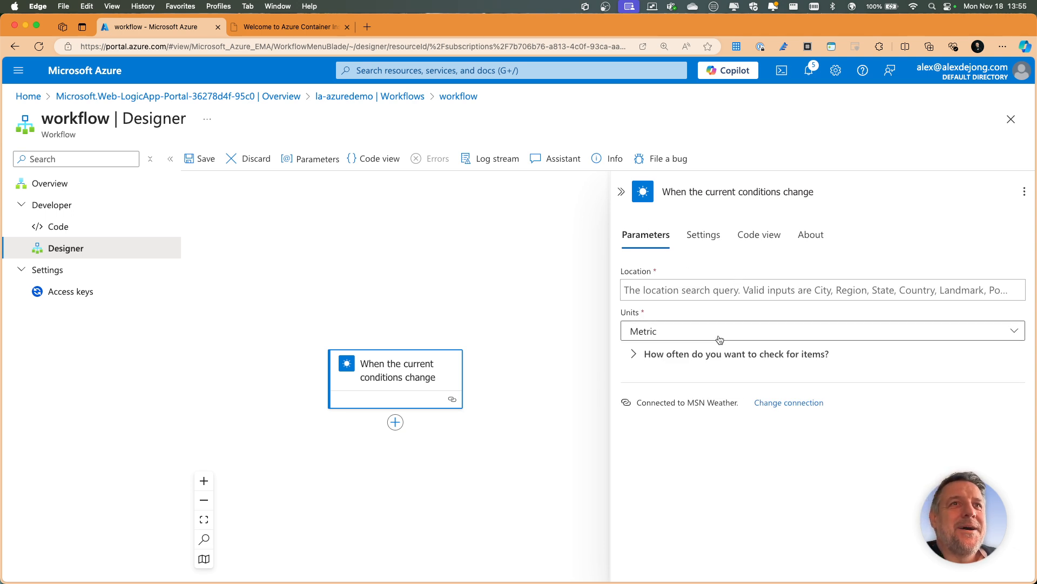
# - Set the weather trigger's location to "new york, united states"
pyautogui.click(717, 292)
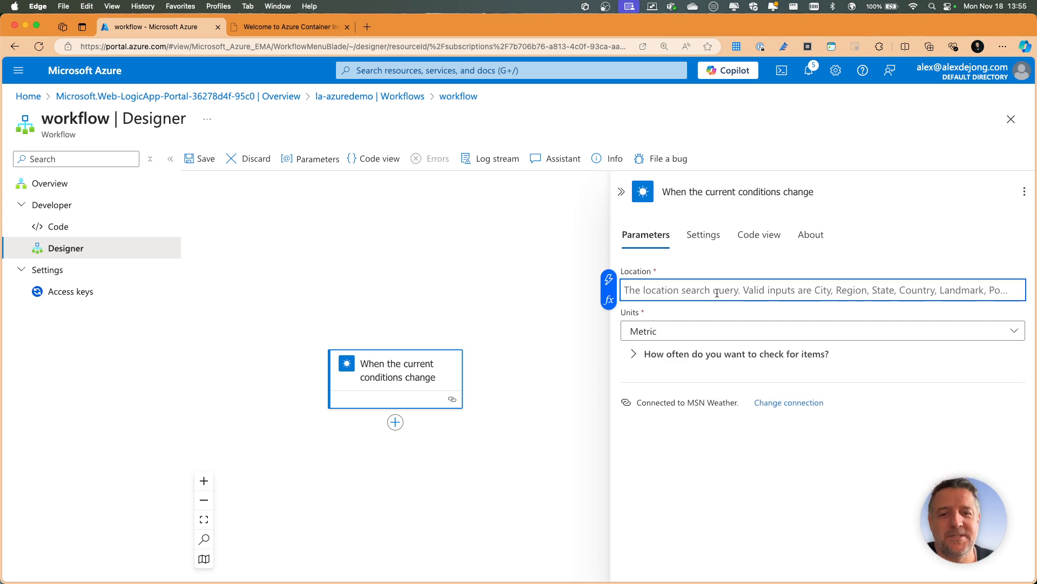
pyautogui.write('new york')
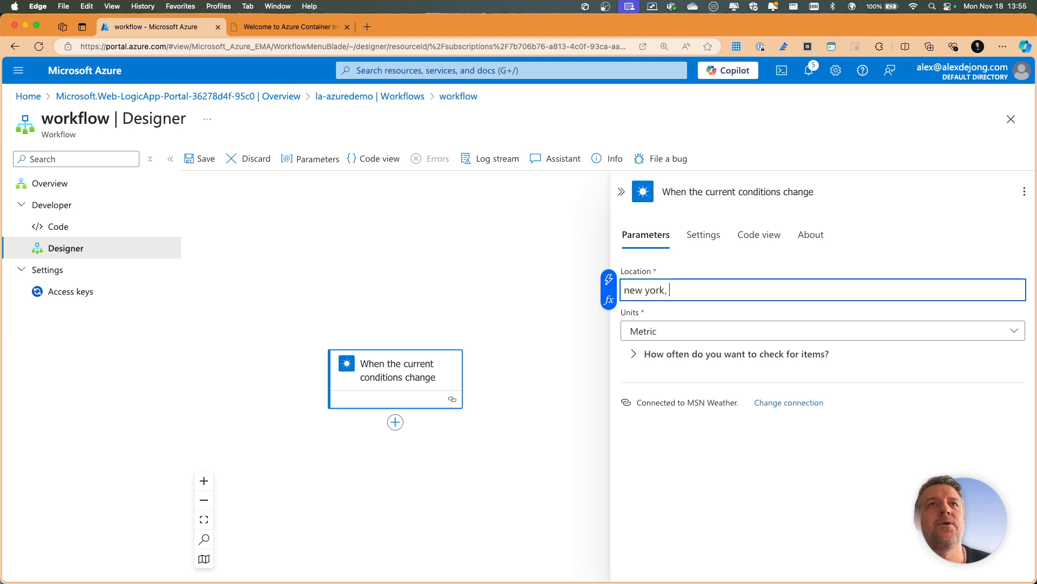
pyautogui.write(', unite')
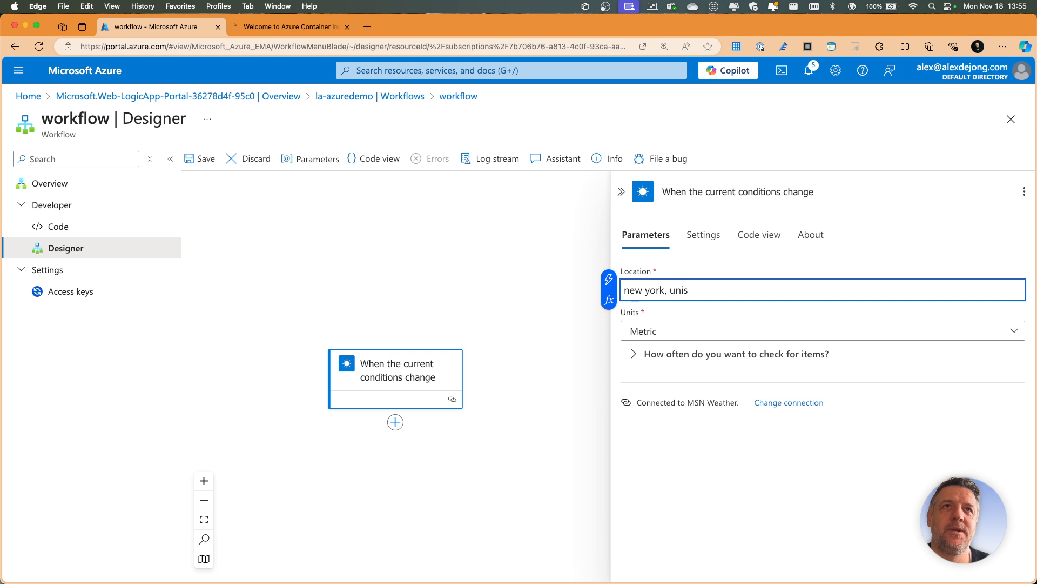
pyautogui.write('d sta')
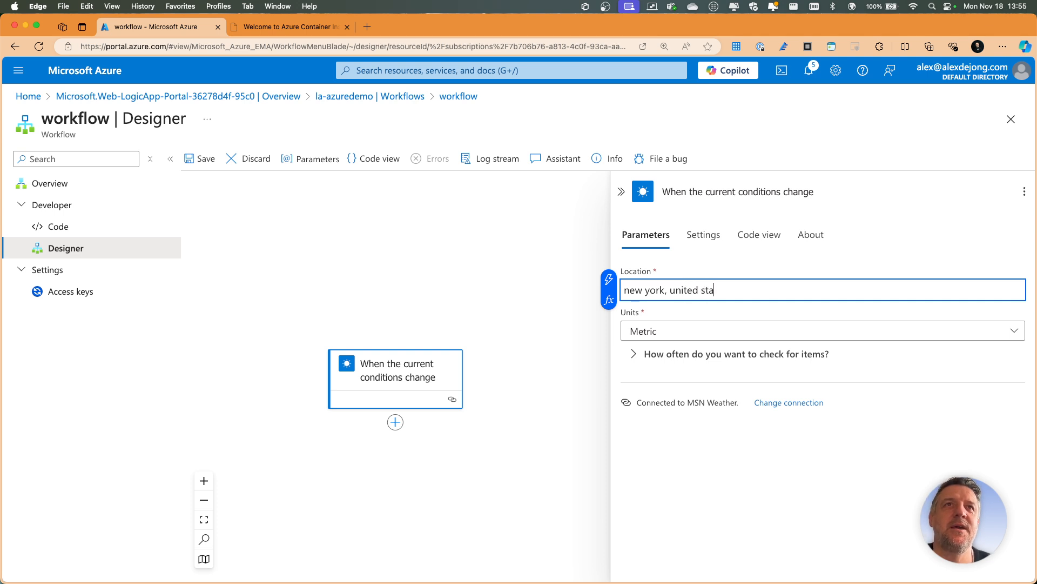
pyautogui.write('tes')
pyautogui.press('Return')
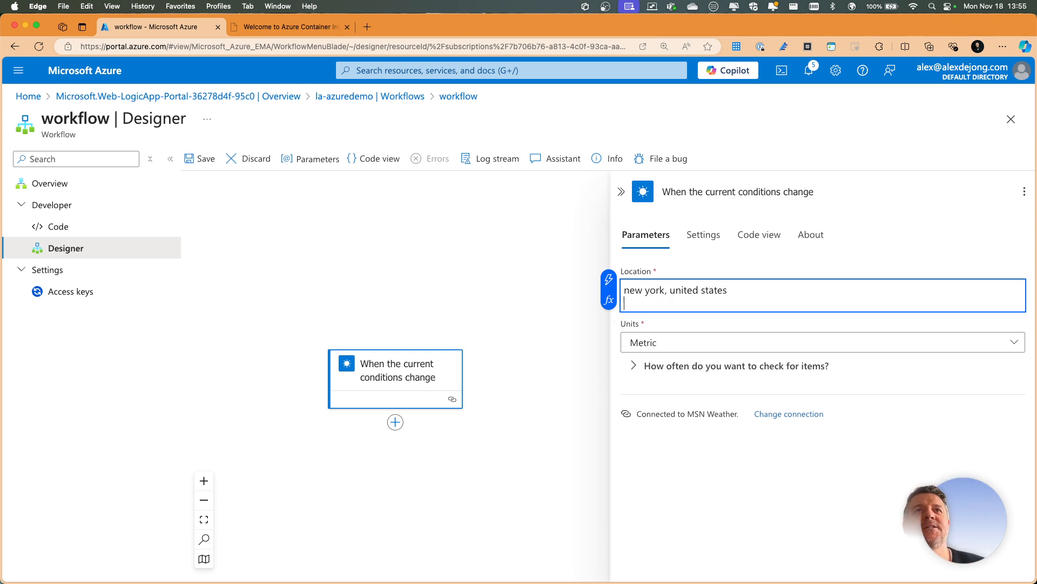
pyautogui.press('BackSpace')
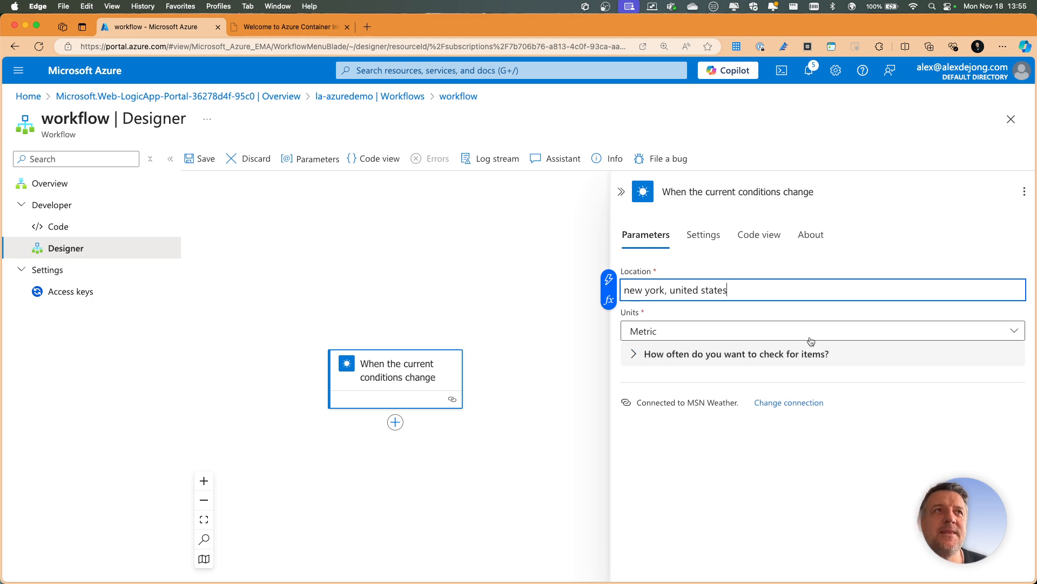
# - Review the weather trigger's parameters and expand the recurrence options for how often to check for items
pyautogui.click(704, 234)
pyautogui.click(644, 234)
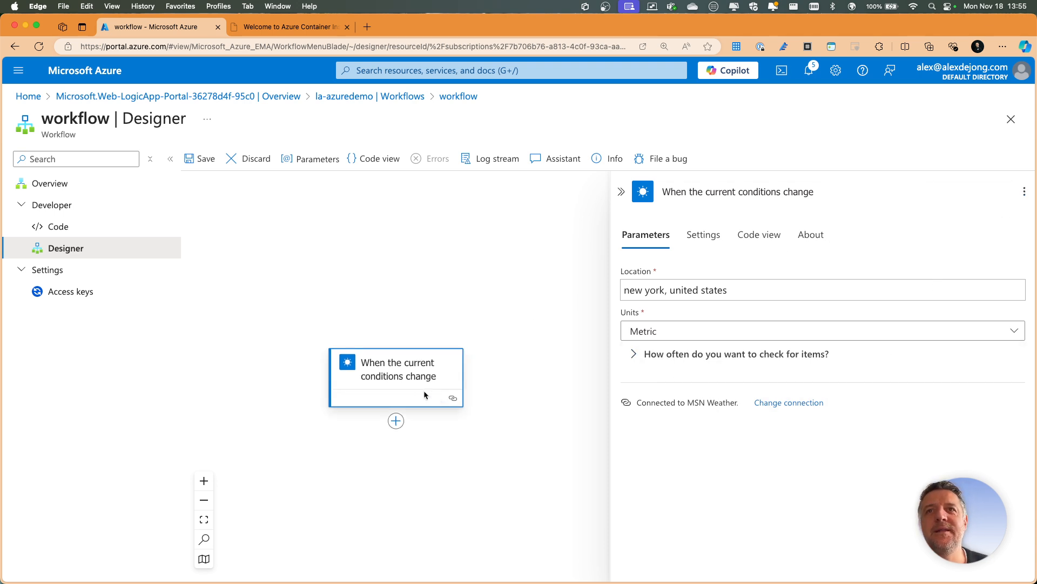
pyautogui.click(428, 311)
pyautogui.click(397, 366)
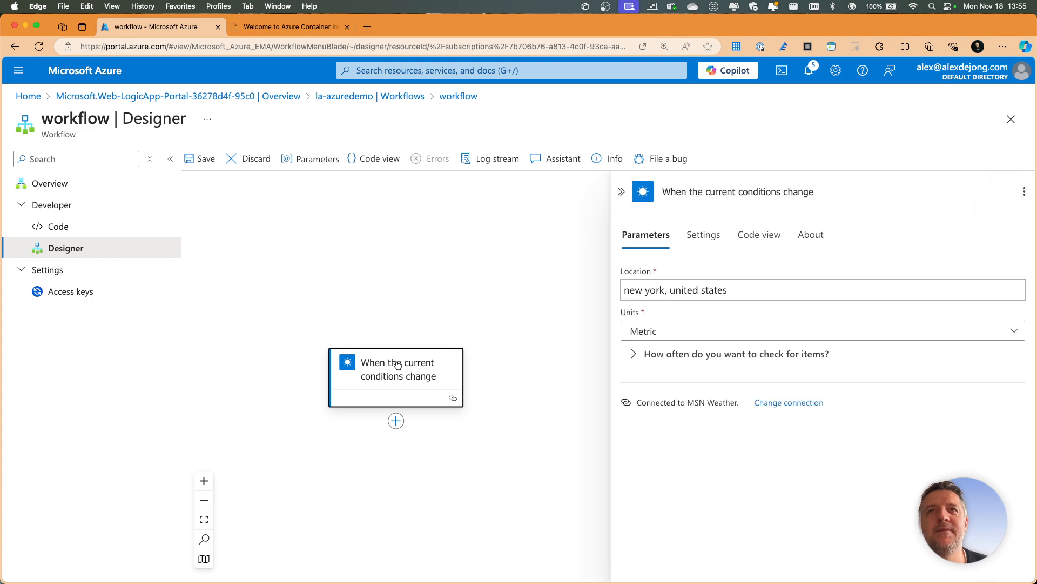
pyautogui.click(747, 289)
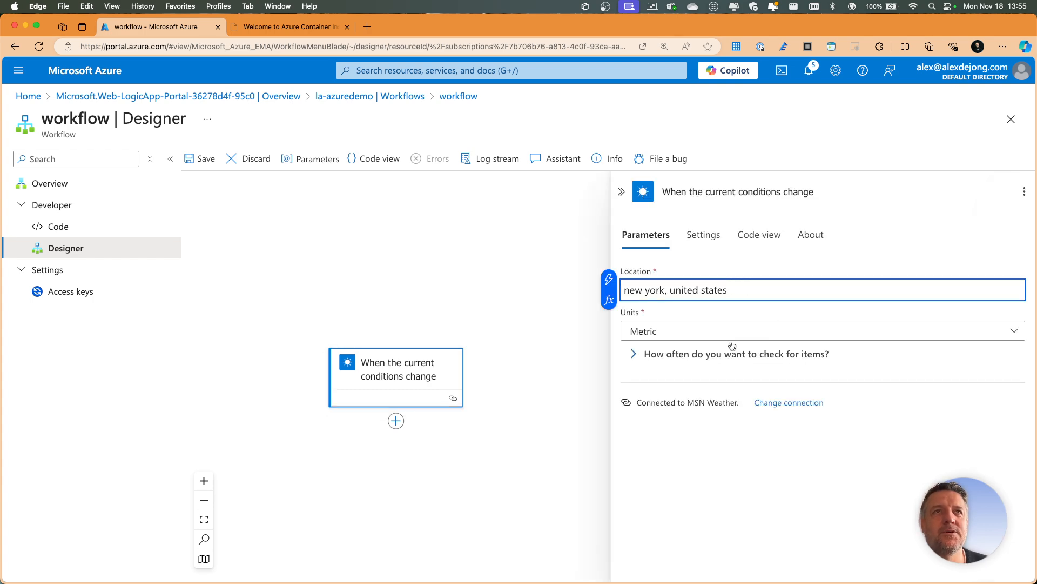
pyautogui.click(634, 353)
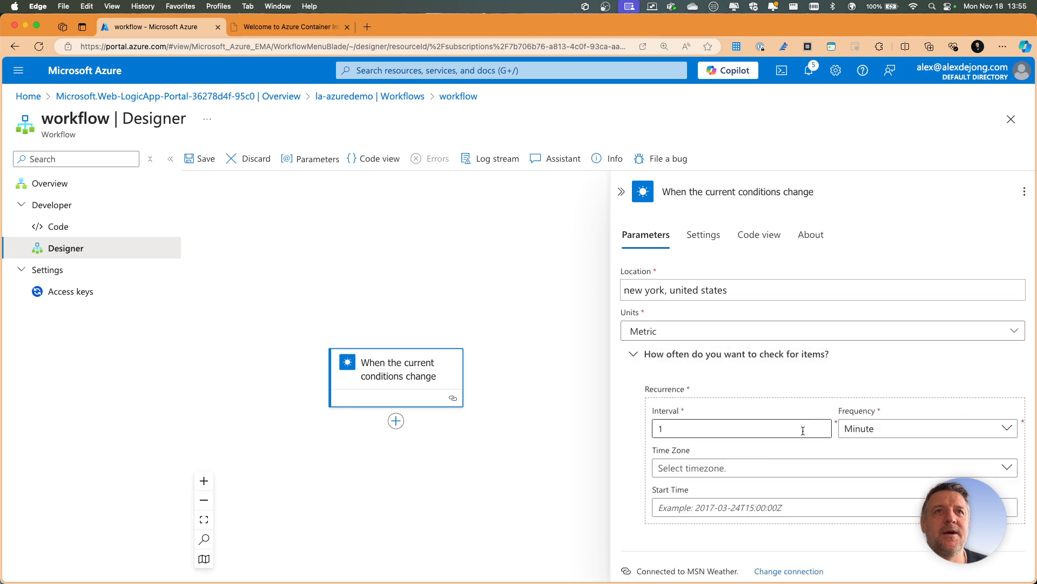
pyautogui.scroll(-1, 803, 428)
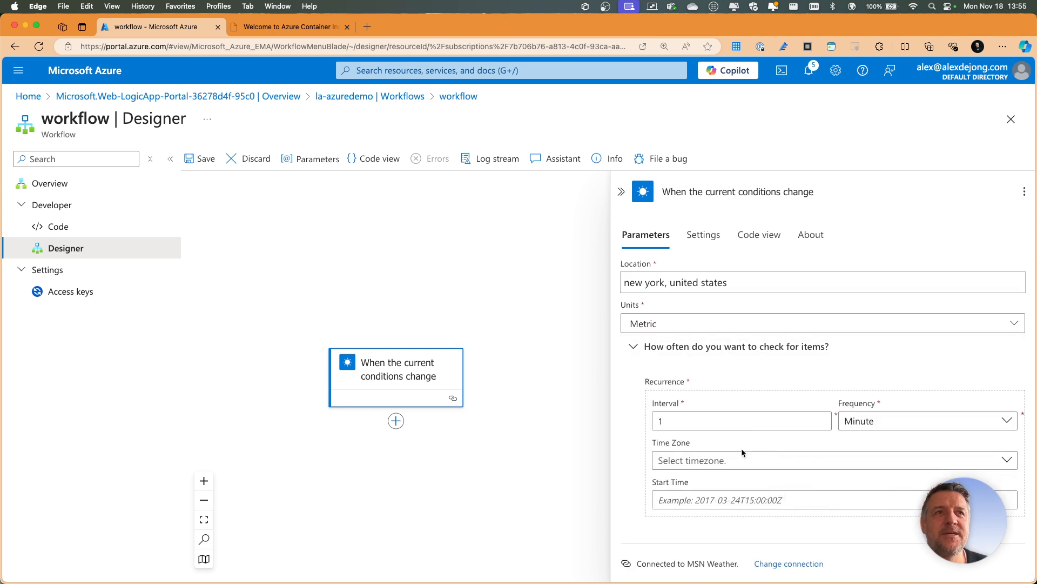
# - Examine the weather trigger's settings and JSON code, highlighting the location in its path, and collapse the trigger's details
pyautogui.click(636, 346)
pyautogui.click(695, 237)
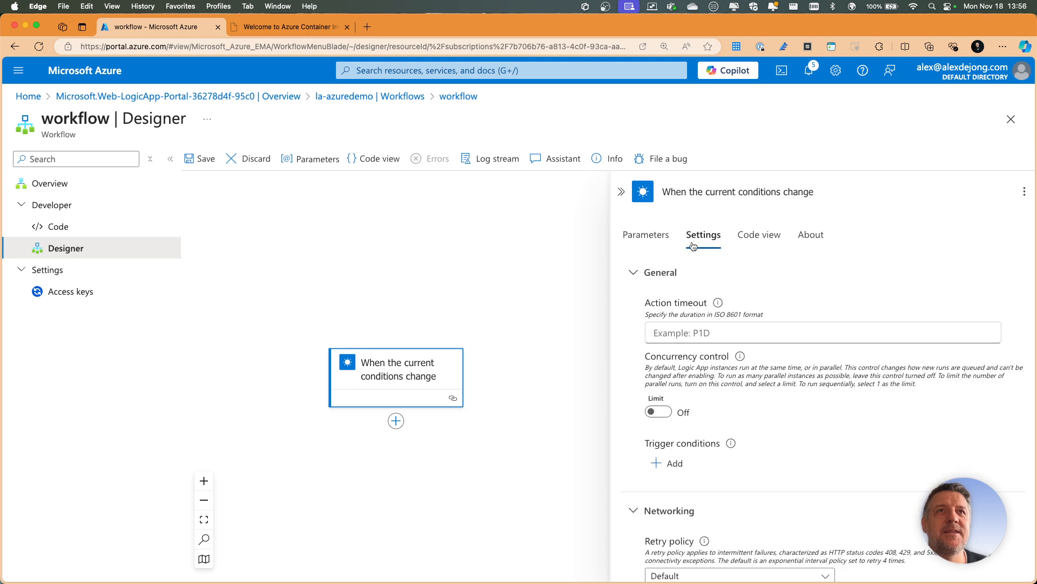
pyautogui.scroll(-5, 748, 324)
pyautogui.scroll(5, 744, 416)
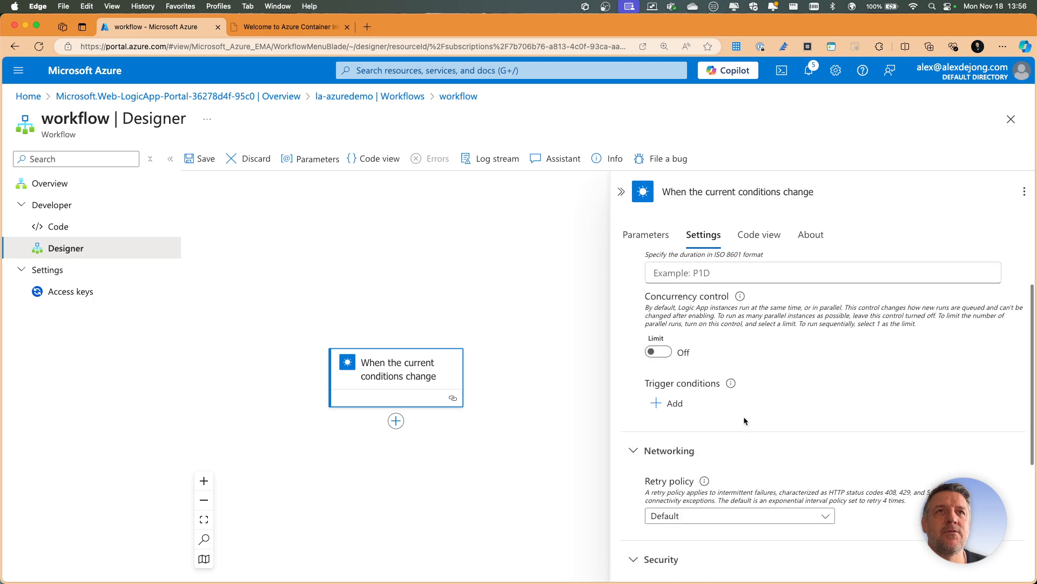
pyautogui.click(758, 247)
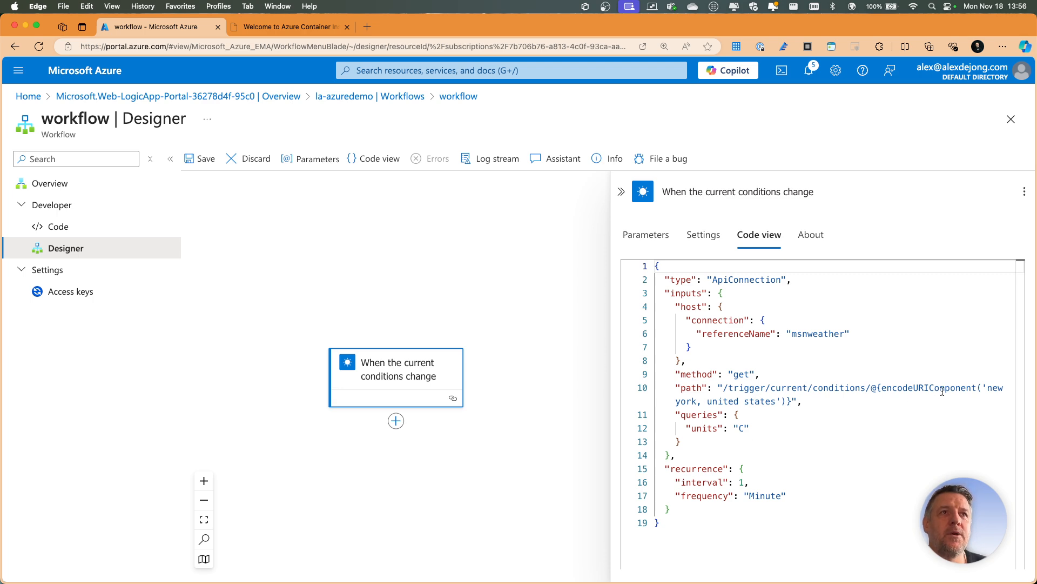
pyautogui.moveTo(940, 390); pyautogui.dragTo(781, 400)
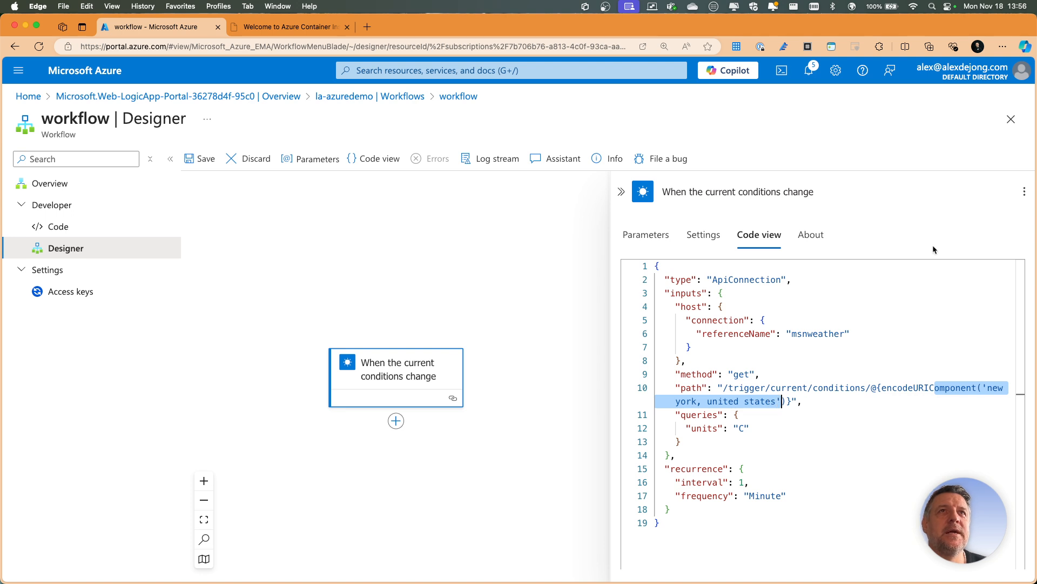
pyautogui.click(1024, 191)
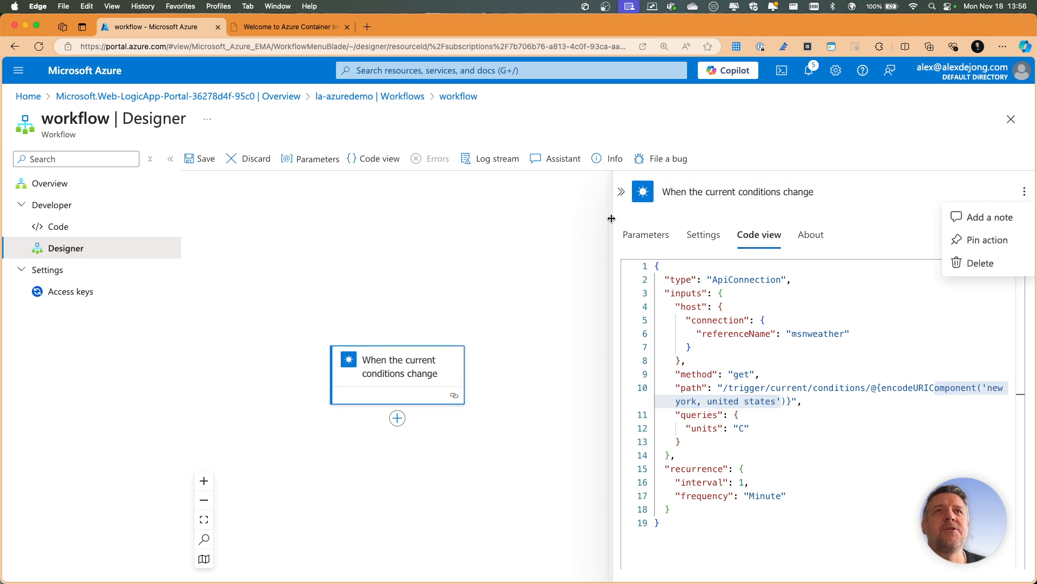
pyautogui.click(622, 191)
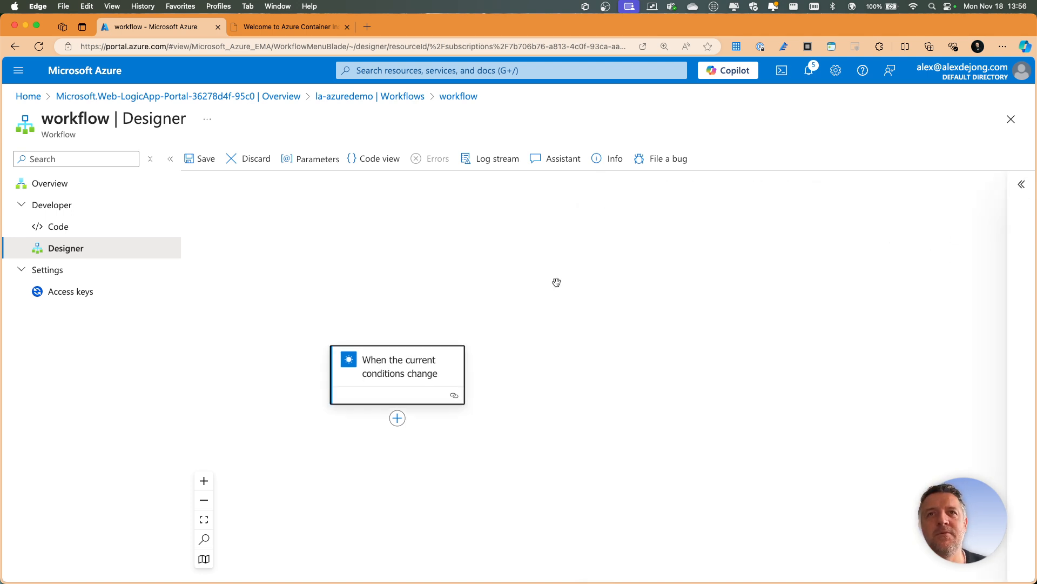
# - Search the actions for "azure" and add the Azure Blob Storage action "Delete a blob based on a URI" after the weather trigger
pyautogui.moveTo(405, 270); pyautogui.dragTo(404, 275)
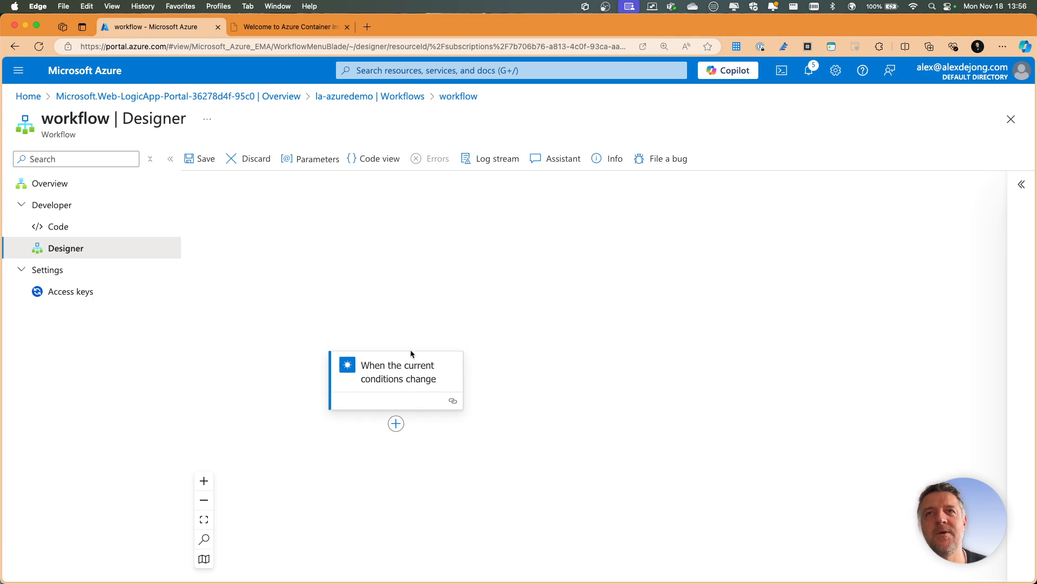
pyautogui.click(397, 423)
pyautogui.click(475, 428)
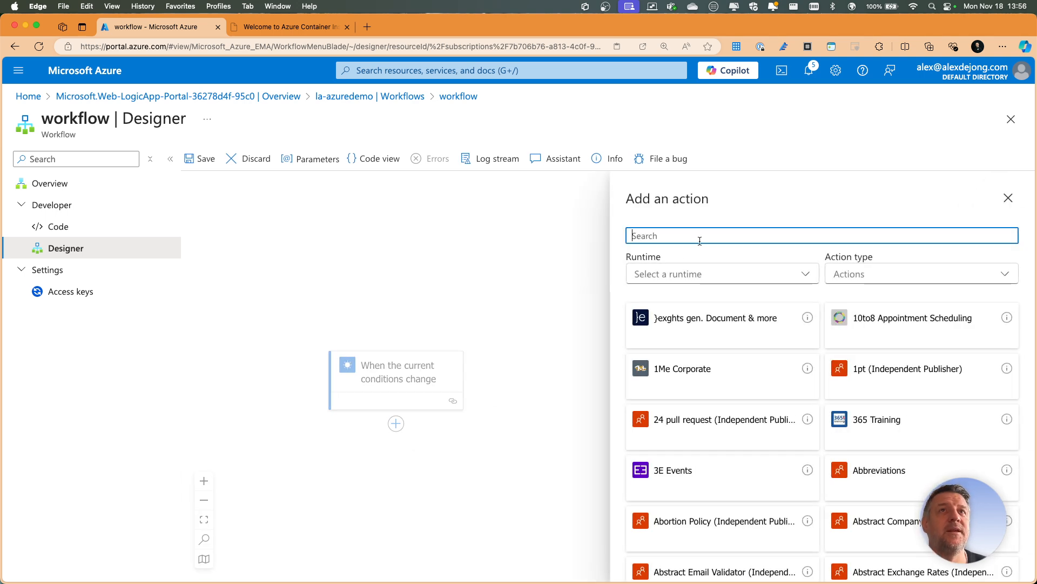
pyautogui.write('azure')
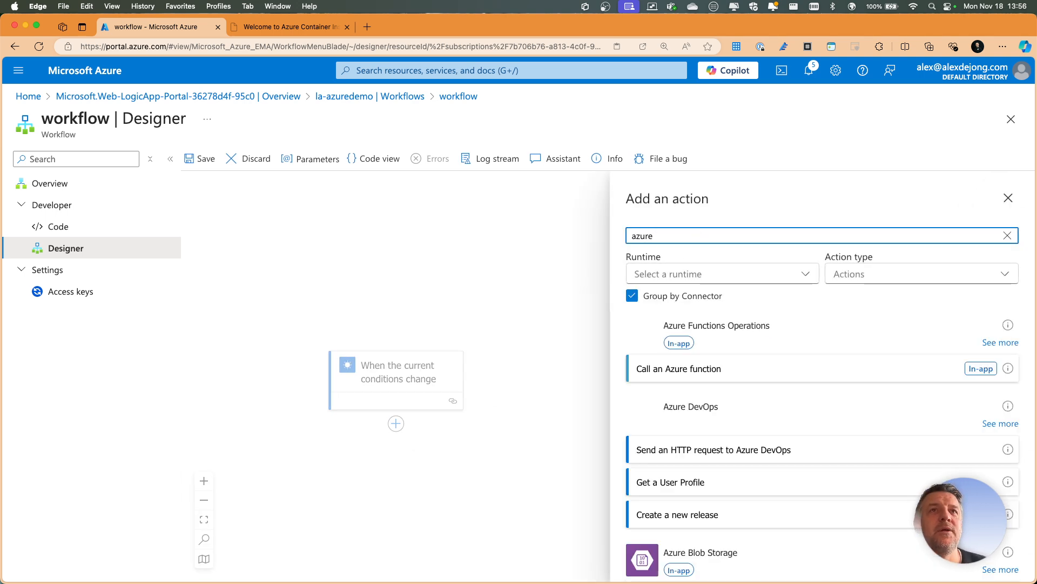
pyautogui.scroll(-5, 731, 356)
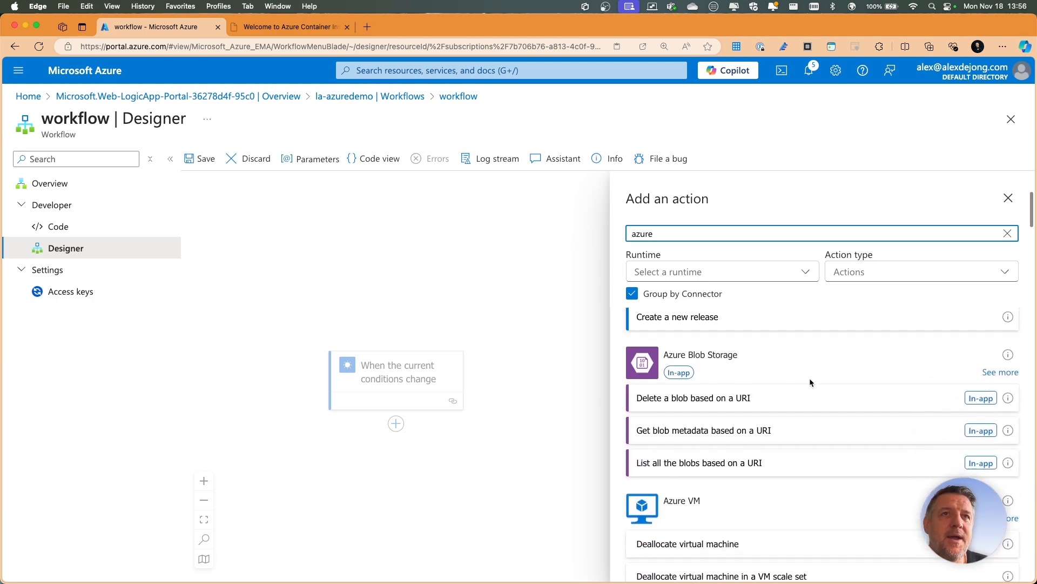
pyautogui.scroll(-1, 703, 459)
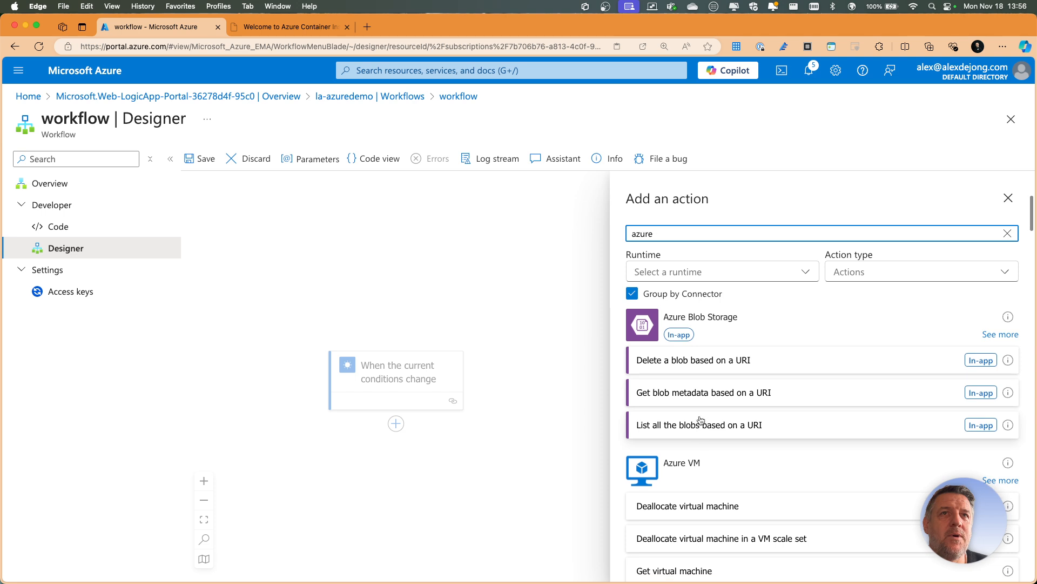
pyautogui.click(664, 360)
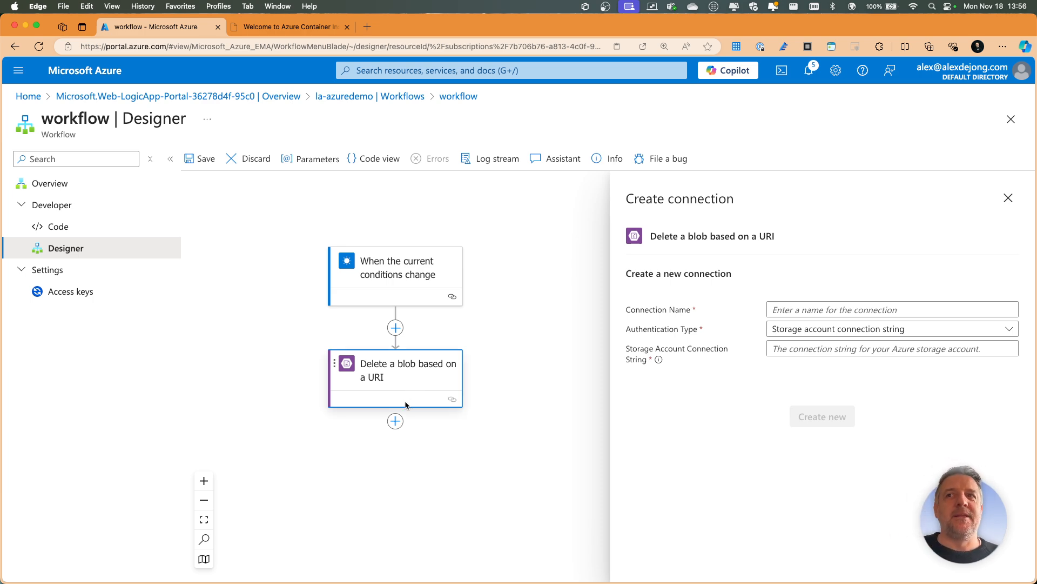
# - Inspect the full workflow's JSON code with its blob action and weather trigger, and dismiss the notification
pyautogui.click(377, 158)
pyautogui.click(221, 236)
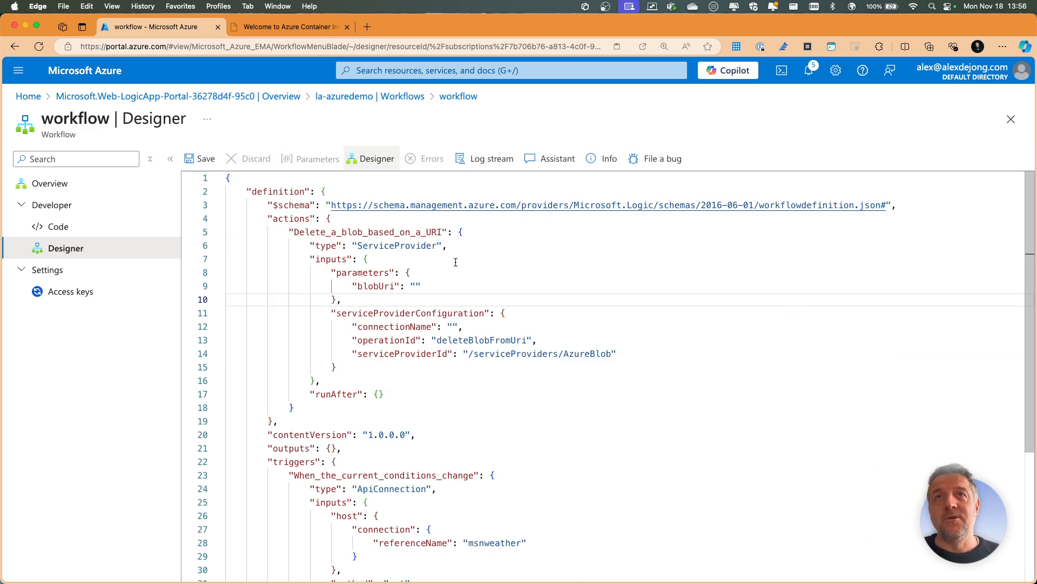
pyautogui.scroll(-3, 459, 270)
pyautogui.scroll(3, 458, 191)
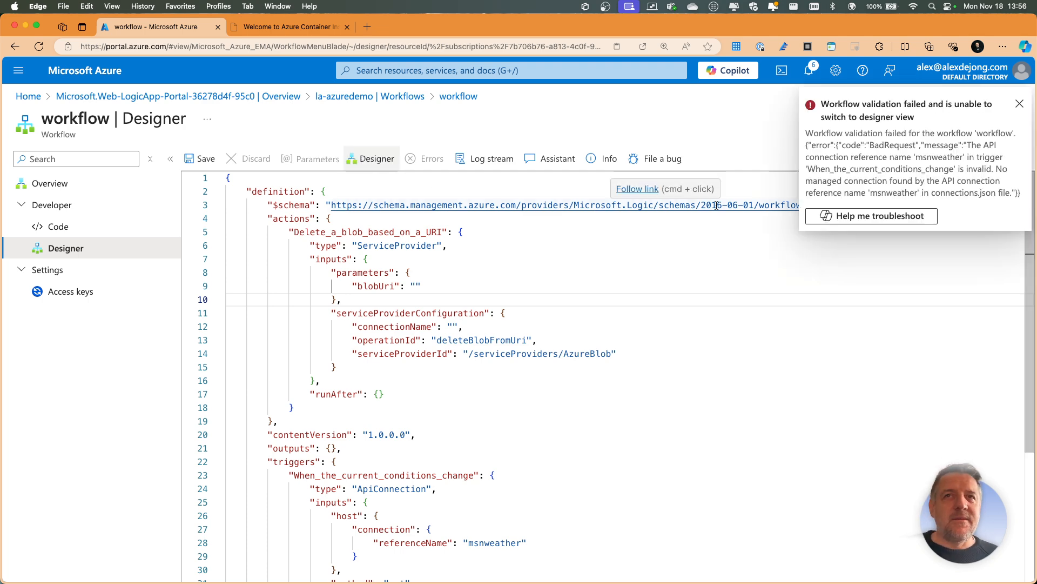
pyautogui.click(1020, 104)
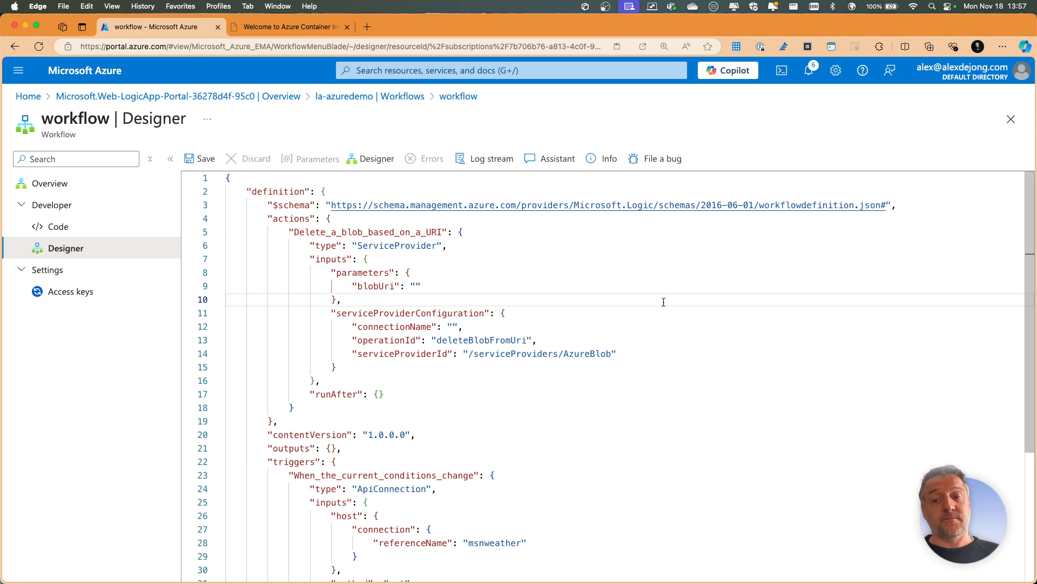
# - Switch from the Azure portal to the full-screen whiteboard with the "running workloads in azure" diagram
pyautogui.hotkey('ctrl', 'Up')
pyautogui.click(561, 49)
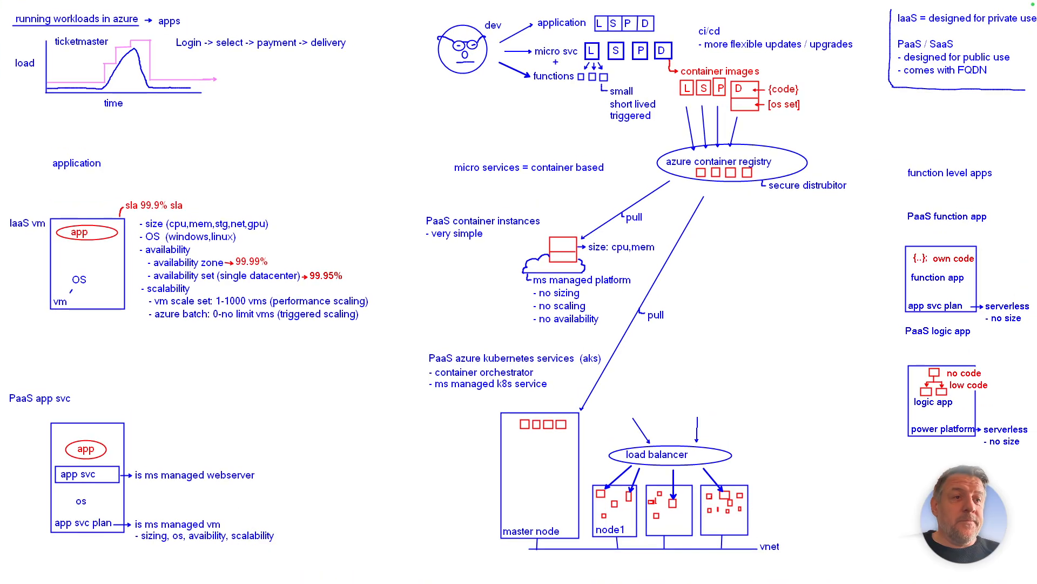